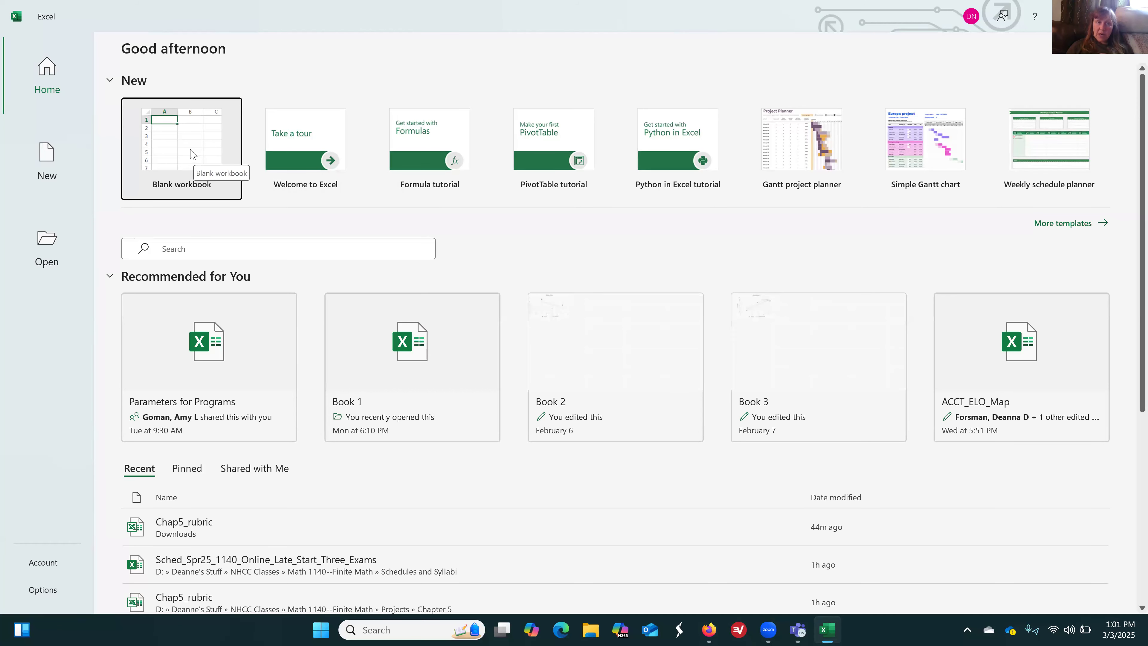
Start a blank workbook, open the AutoRecovered Chap5_rubric (version 1) file and close the document recovery list
{"action": "left_click", "coordinate": [190, 155]}
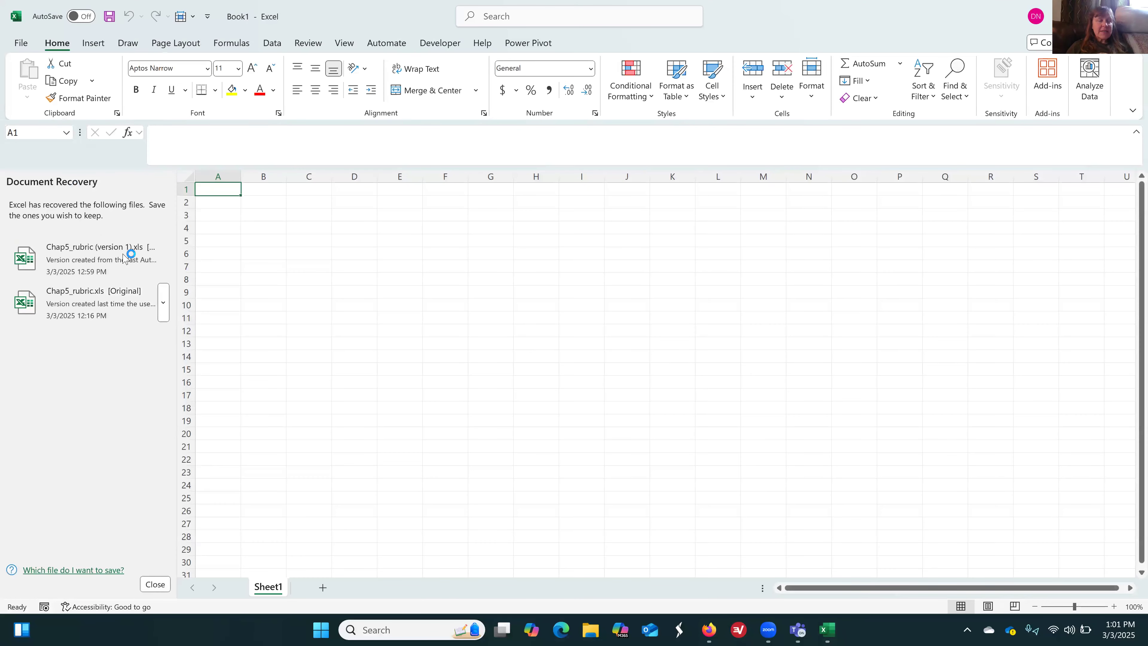
{"action": "left_click", "coordinate": [89, 263]}
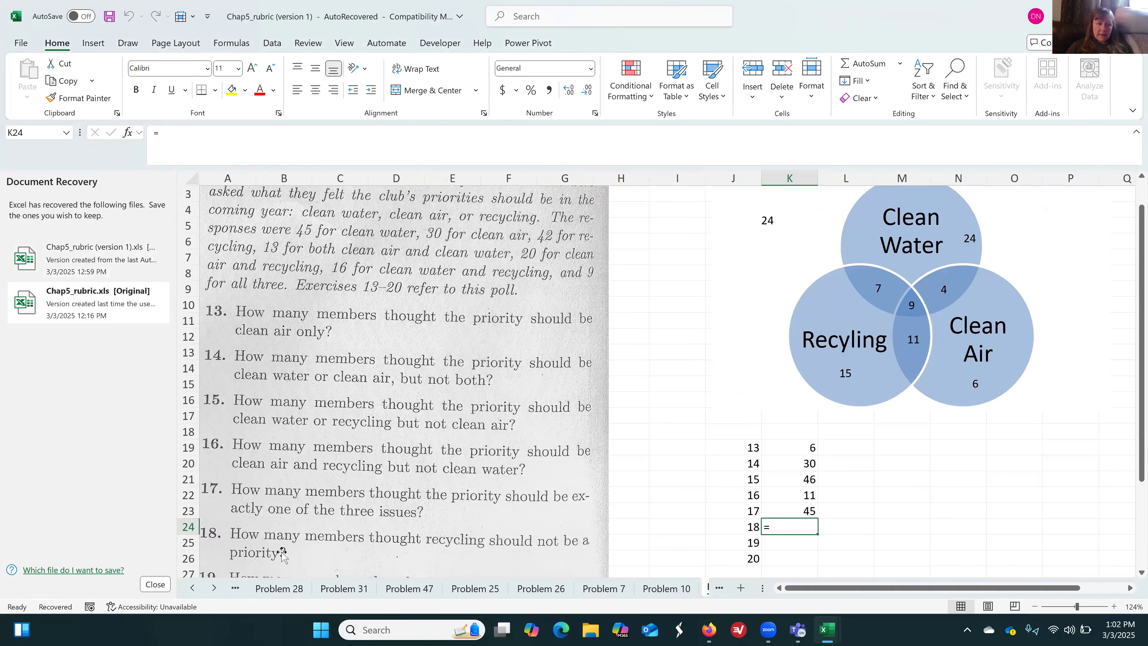
{"action": "left_click", "coordinate": [155, 585]}
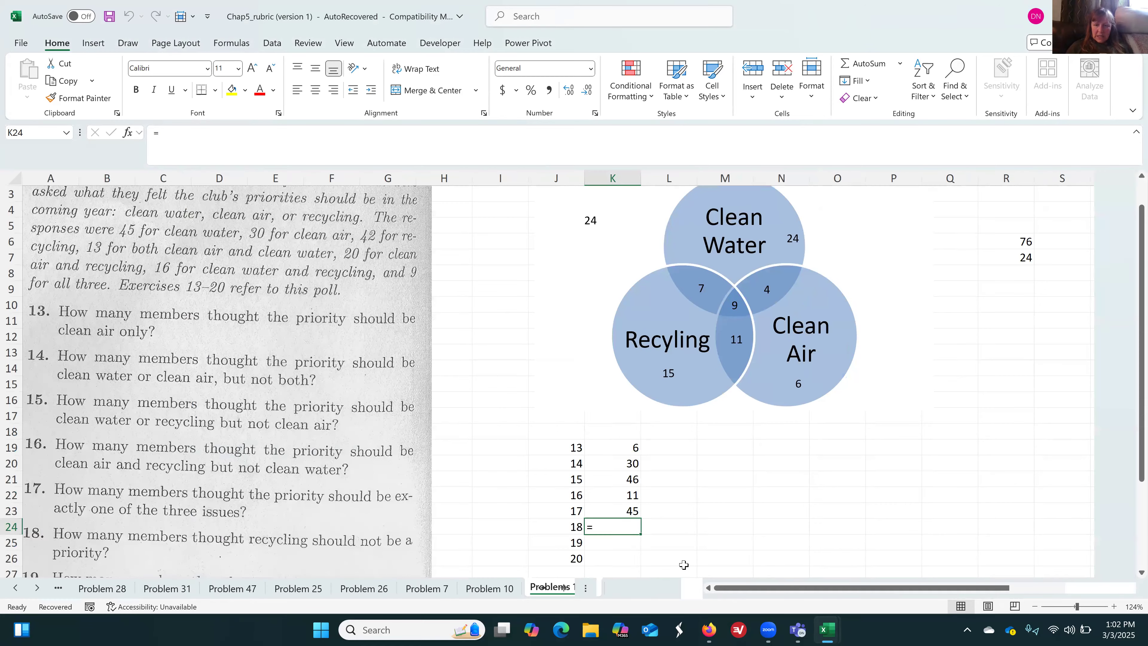
Clear the stray equals sign from K24, the answer cell for question 18 on the Problems 13-20 sheet
{"action": "left_click", "coordinate": [690, 533]}
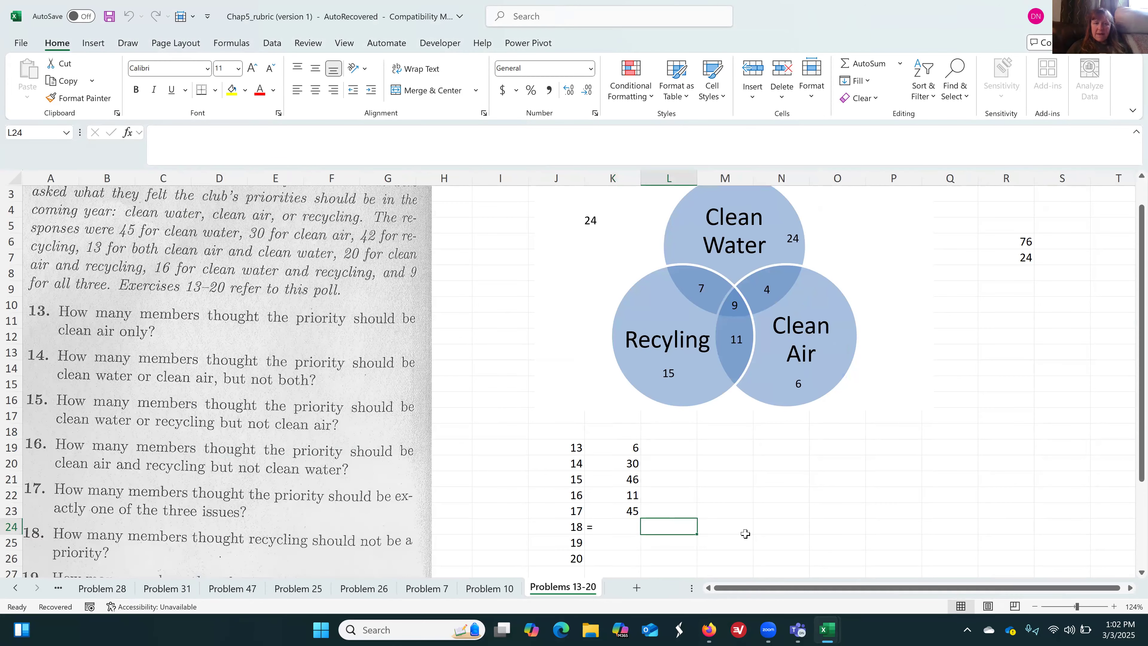
{"action": "left_click", "coordinate": [951, 451]}
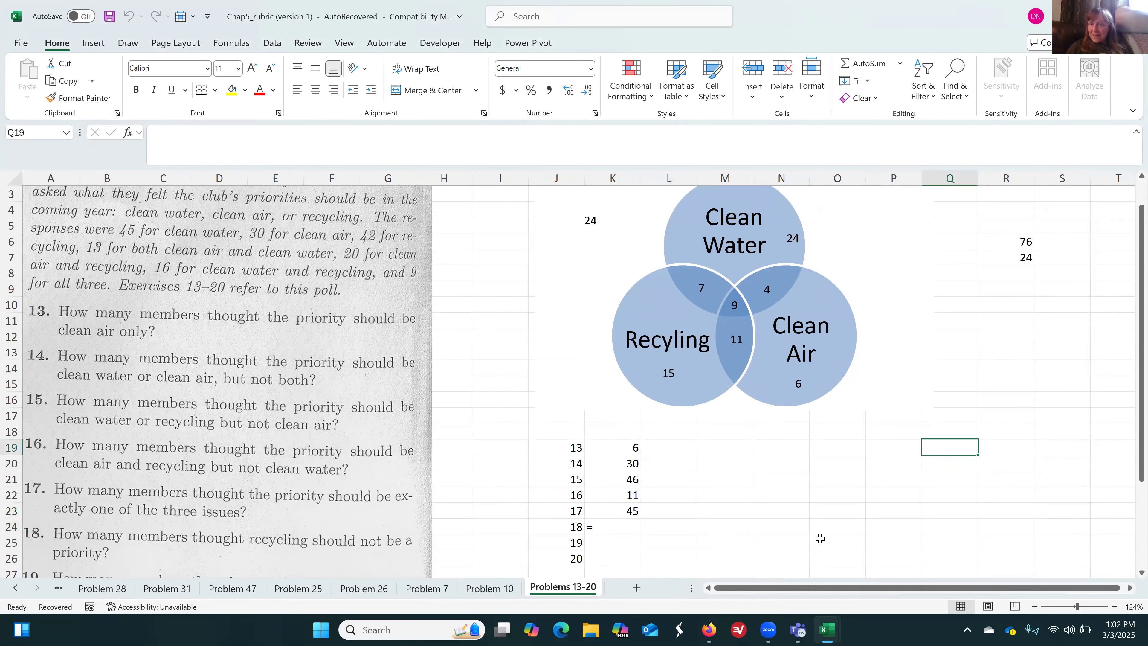
{"action": "left_click", "coordinate": [624, 526]}
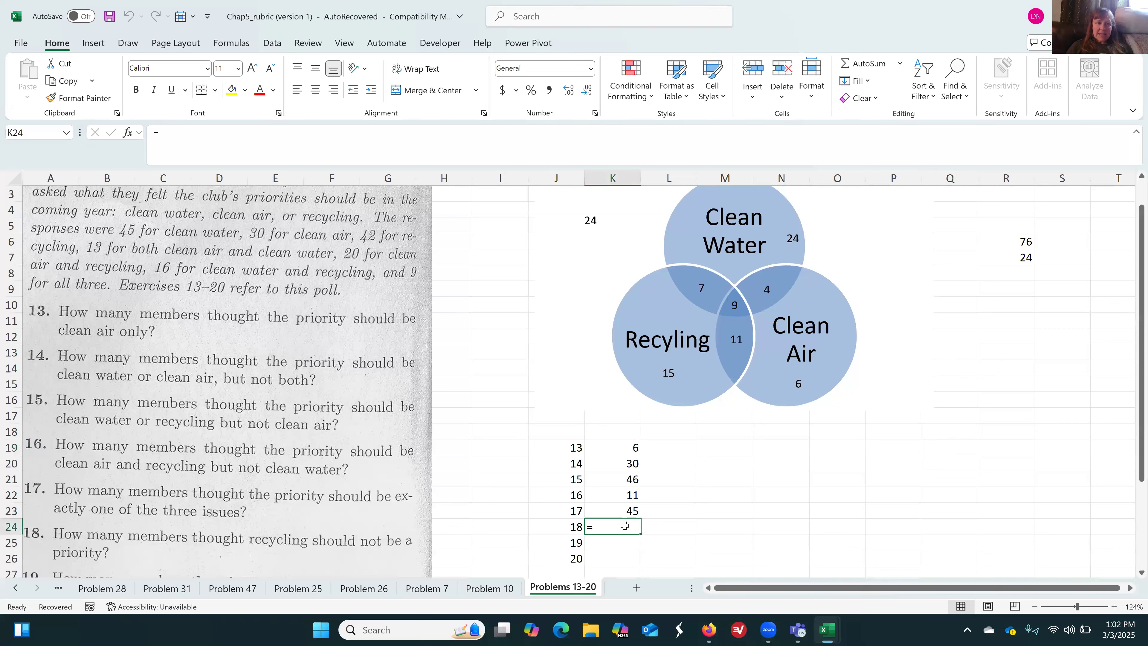
{"action": "key", "text": "BackSpace"}
{"action": "key", "text": "Escape"}
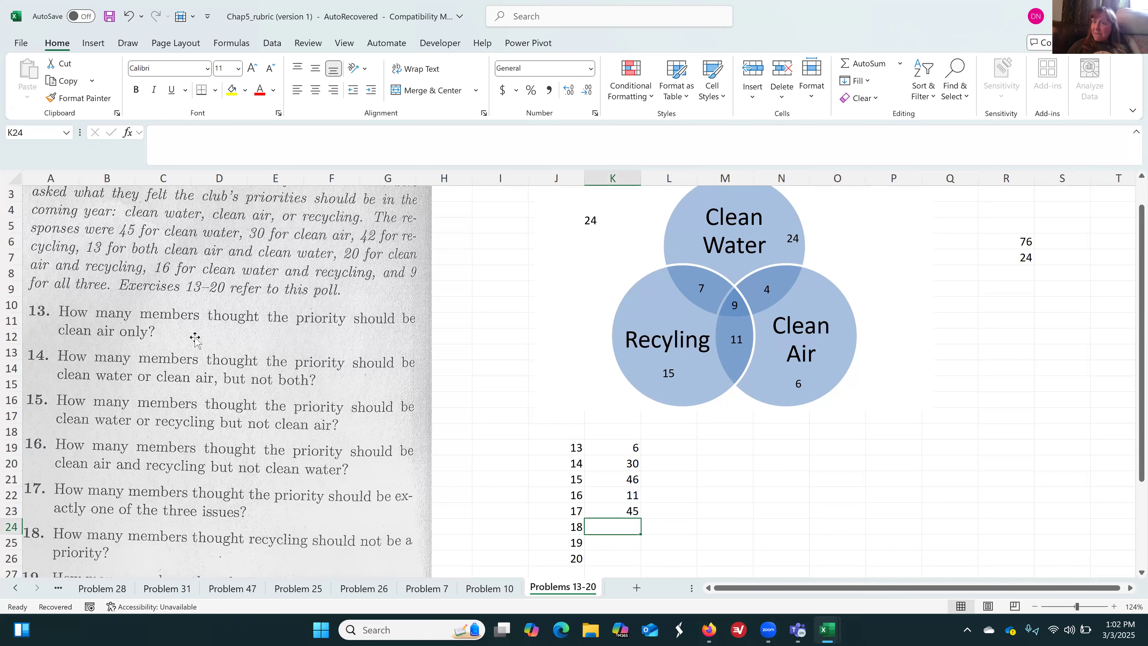
Prepare to save the recovered workbook under a new file name made of Chap5_ followed by the author's surname
{"action": "left_click", "coordinate": [22, 42]}
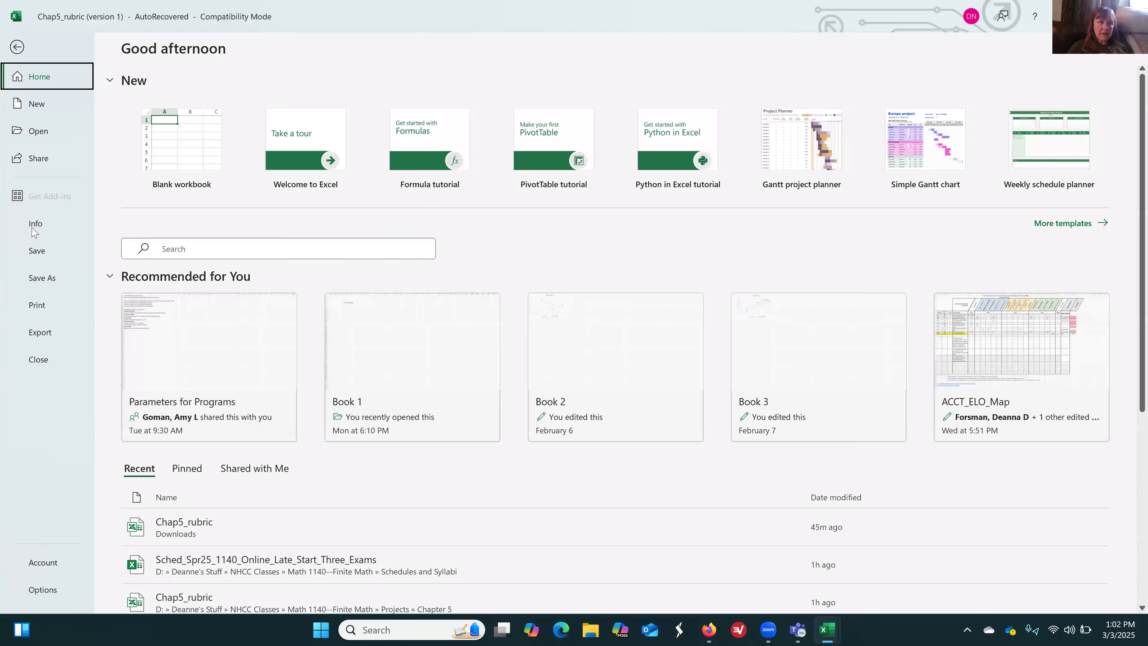
{"action": "left_click", "coordinate": [42, 277]}
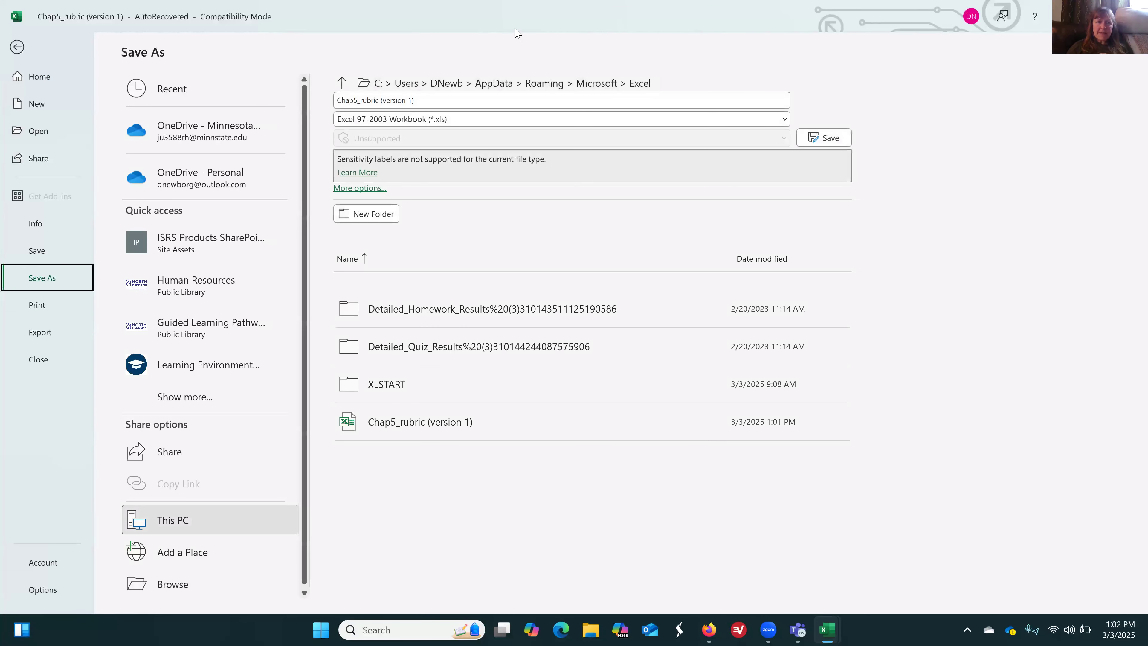
{"action": "left_click", "coordinate": [362, 103]}
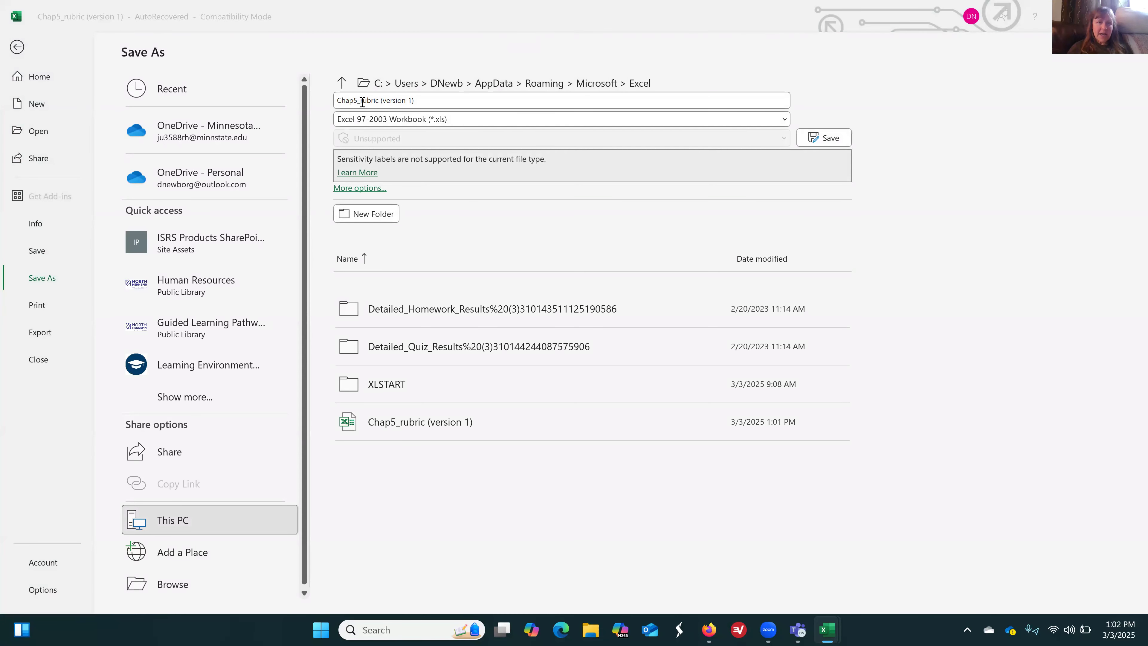
{"action": "left_click", "coordinate": [362, 102]}
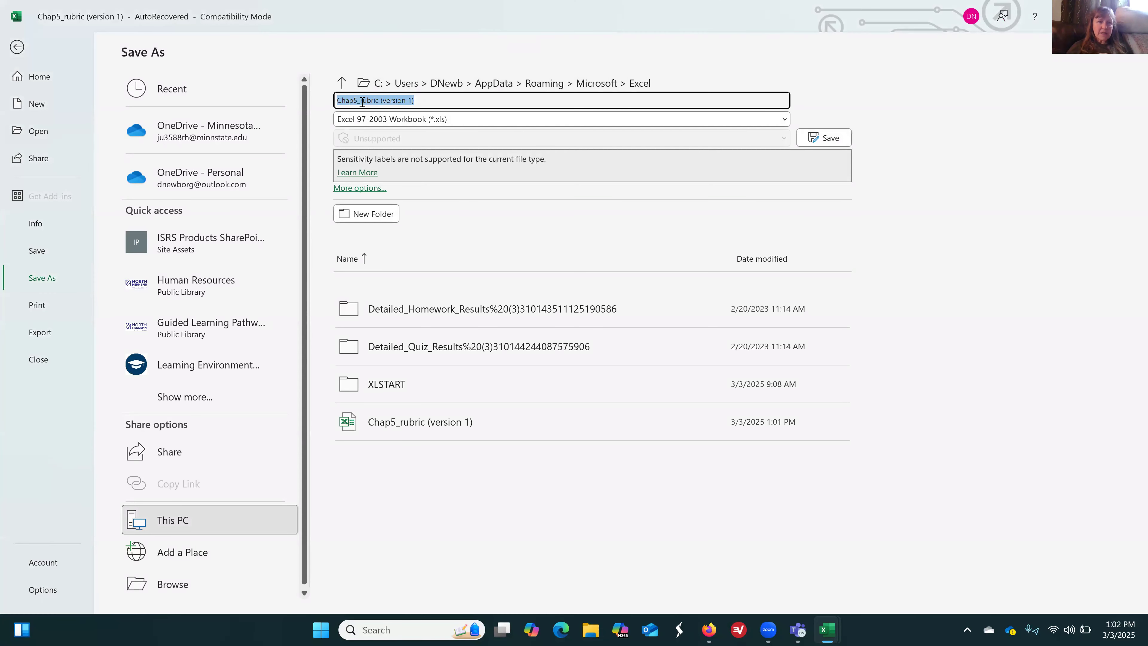
{"action": "left_click", "coordinate": [455, 99]}
{"action": "key", "text": "BackSpace"}
{"action": "key", "text": "BackSpace"}
{"action": "key", "text": "BackSpace"}
{"action": "key", "text": "BackSpace"}
{"action": "key", "text": "BackSpace"}
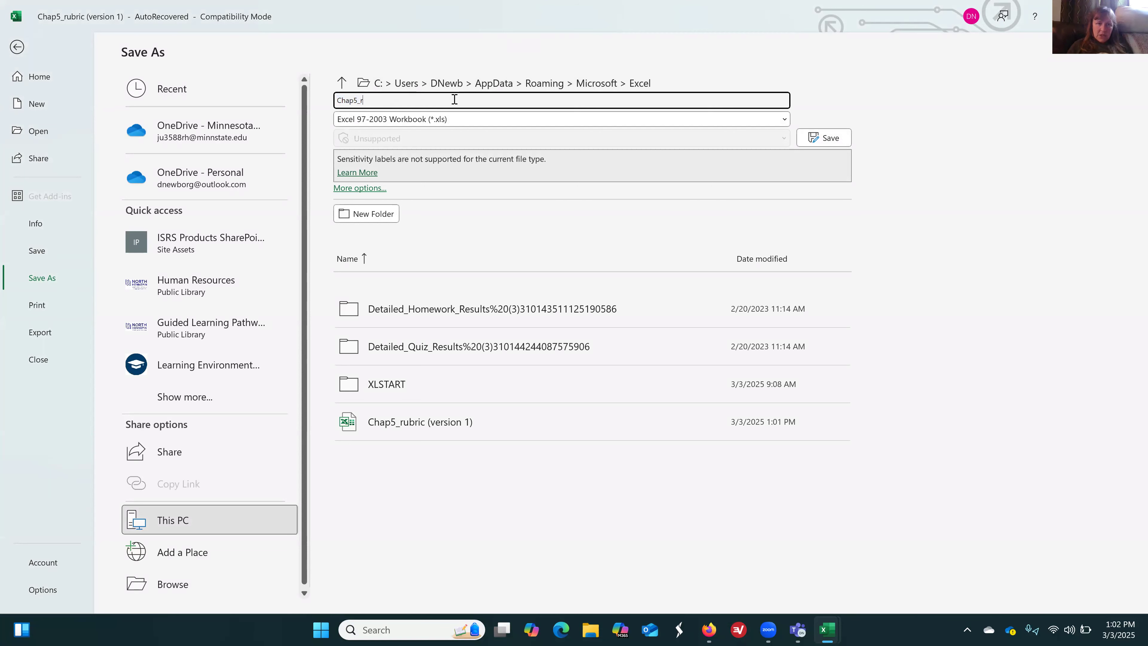
{"action": "type", "text": "Newborg"}
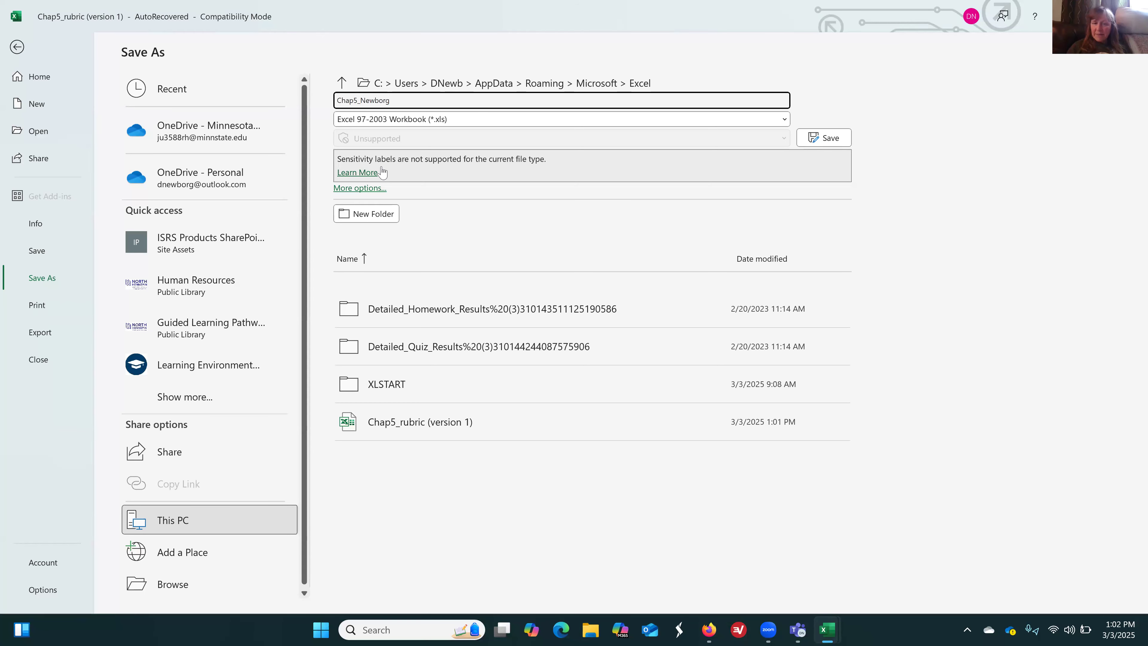
Save the workbook in the 1140_Online folder under Downloads, keeping the Excel 97-2003 format despite the compatibility check
{"action": "left_click", "coordinate": [199, 583]}
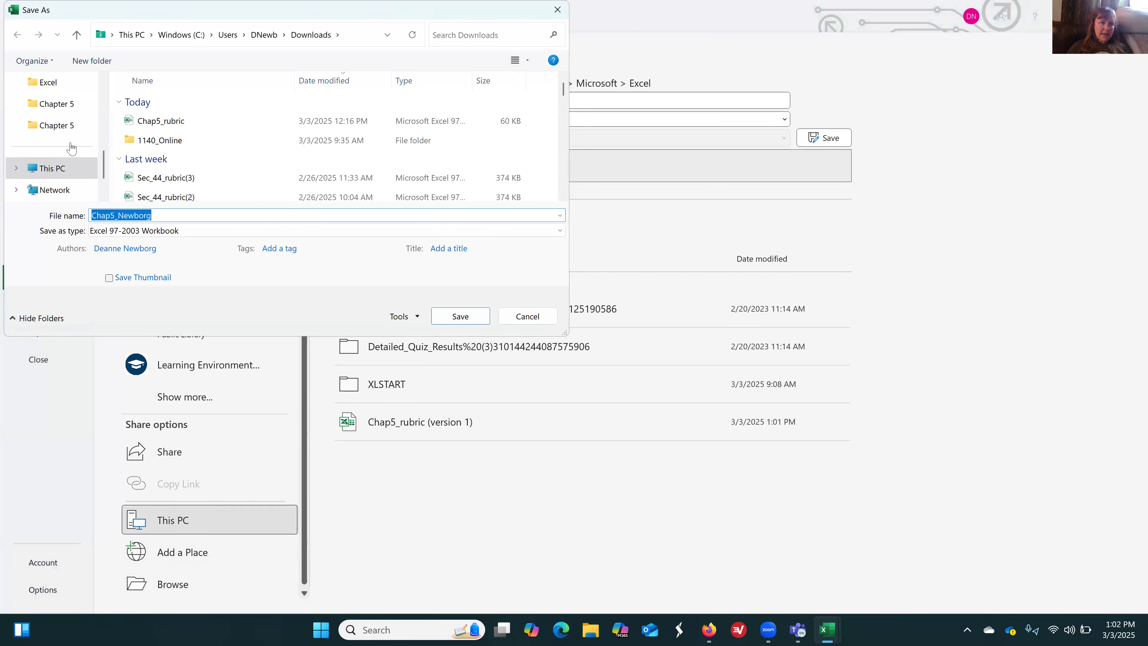
{"action": "left_click", "coordinate": [145, 145]}
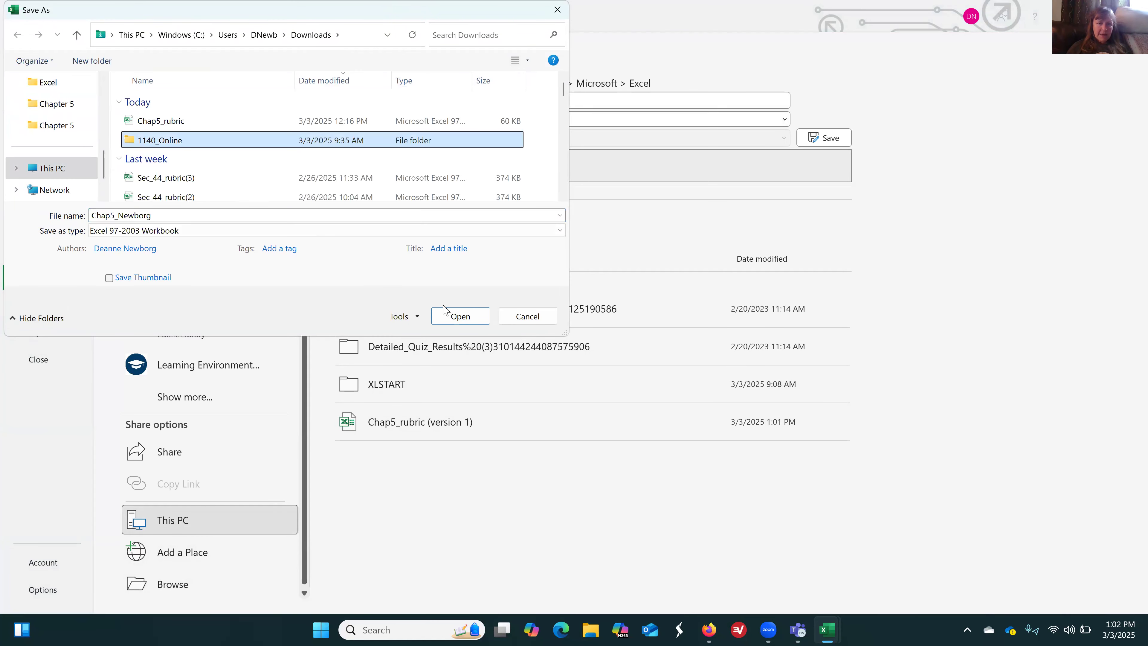
{"action": "left_click", "coordinate": [459, 315]}
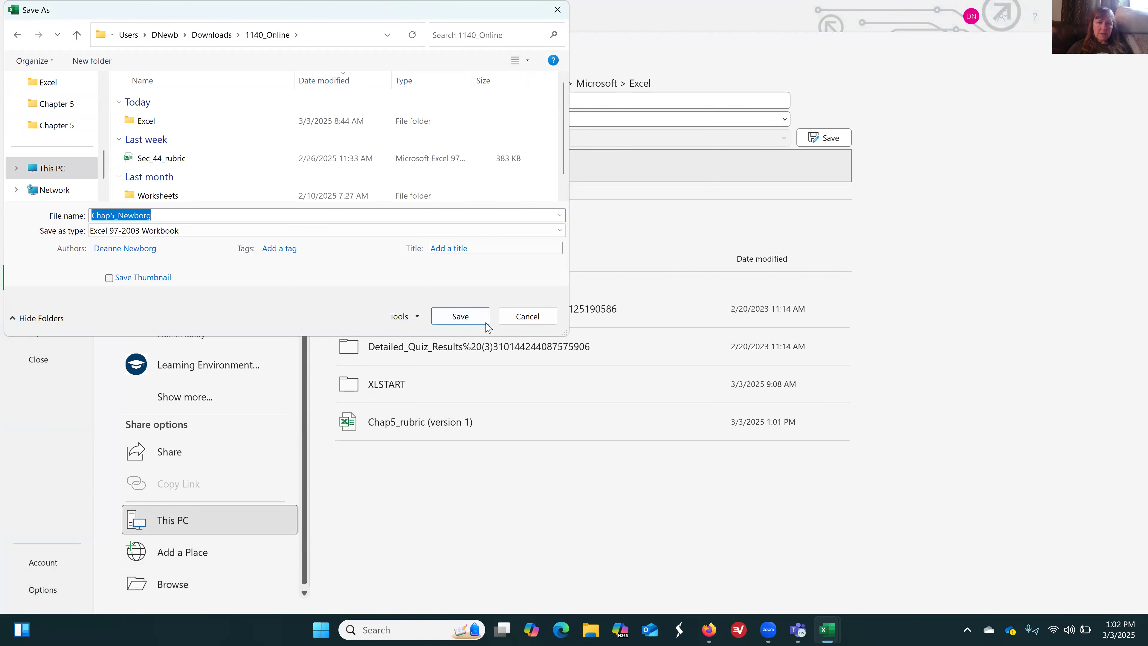
{"action": "left_click", "coordinate": [474, 316]}
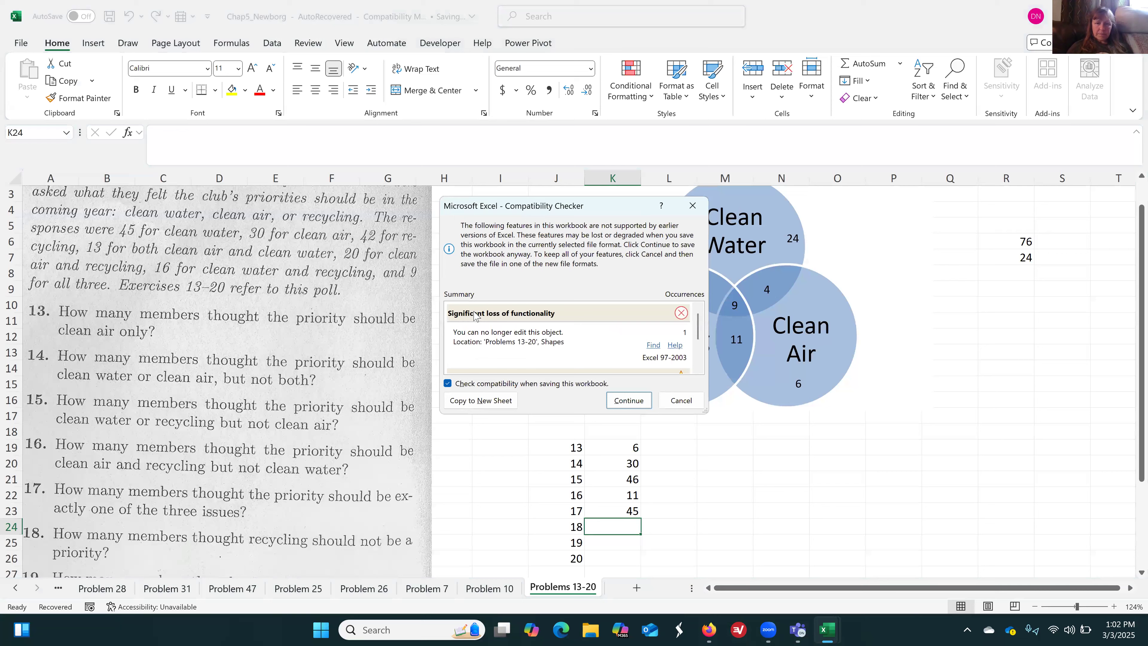
{"action": "left_click", "coordinate": [623, 398]}
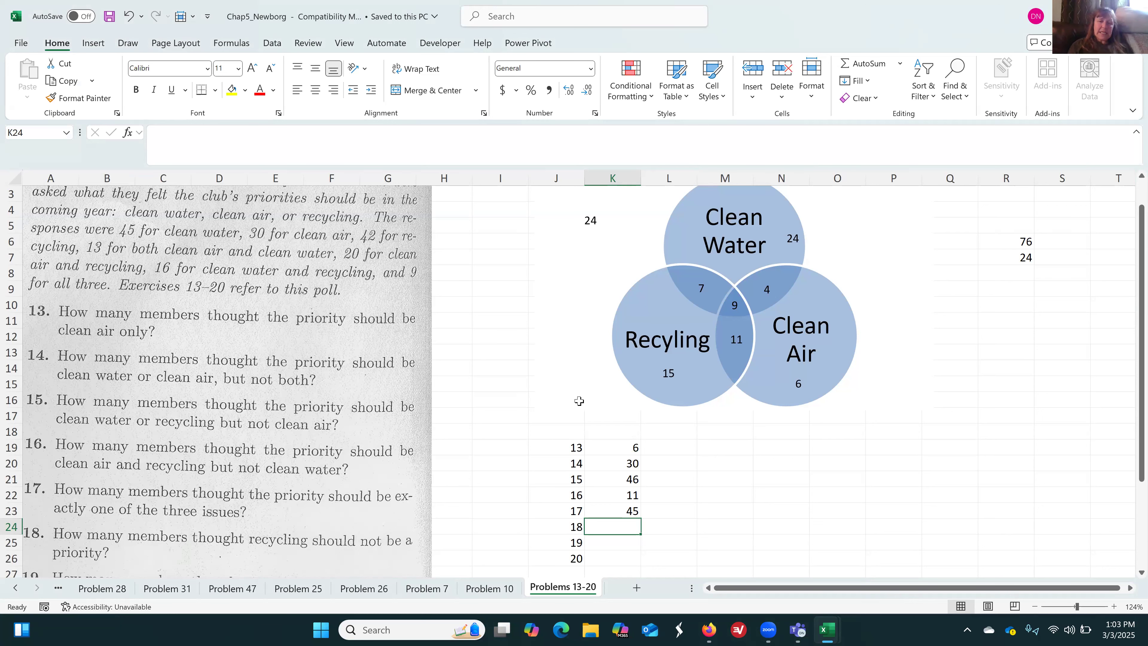
Answer question 18 in K24 with a formula beginning =24+24 that adds all Venn diagram regions outside the recycling circle
{"action": "scroll", "coordinate": [579, 401], "scroll_direction": "down", "scroll_amount": 1}
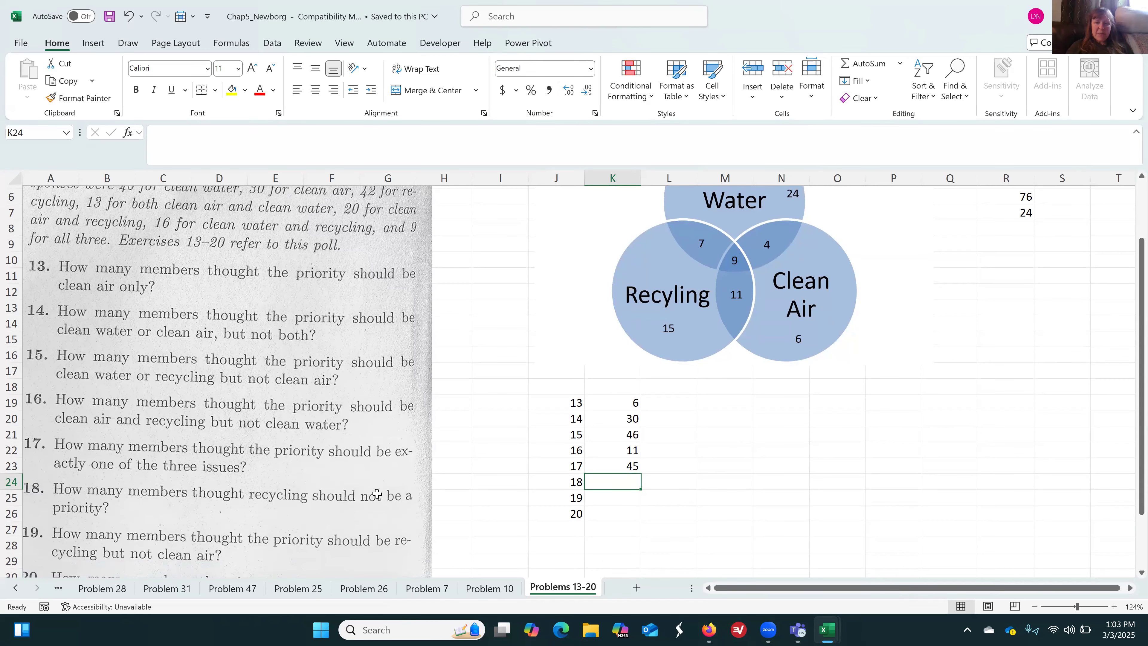
{"action": "scroll", "coordinate": [377, 494], "scroll_direction": "up", "scroll_amount": 2}
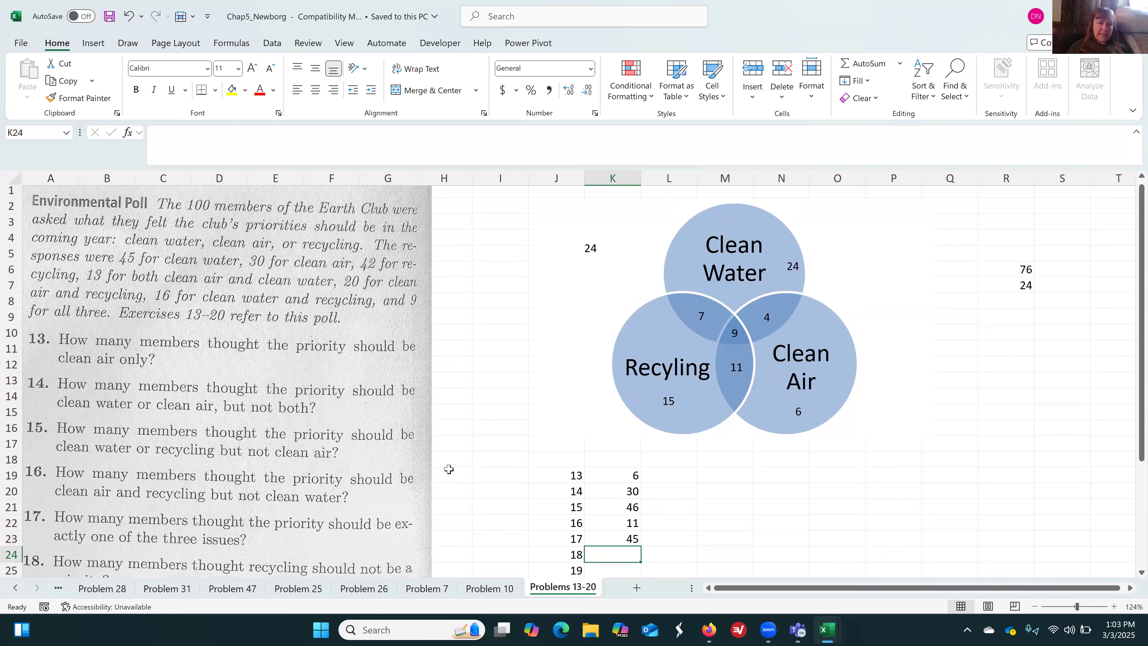
{"action": "scroll", "coordinate": [448, 469], "scroll_direction": "down", "scroll_amount": 1}
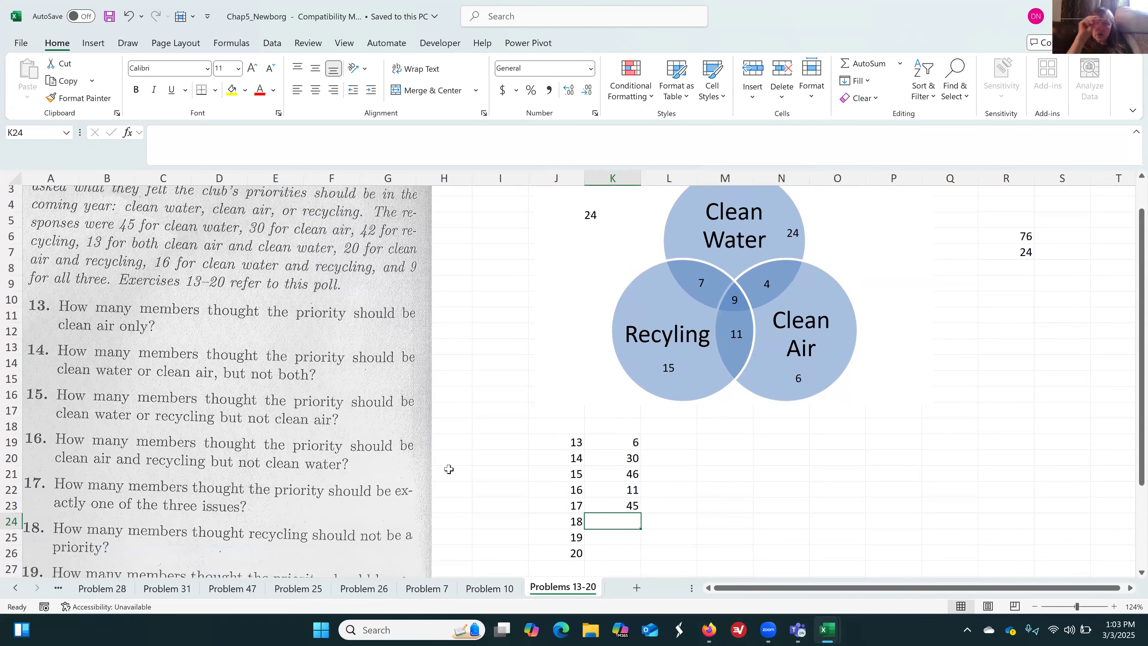
{"action": "scroll", "coordinate": [449, 469], "scroll_direction": "up", "scroll_amount": 1}
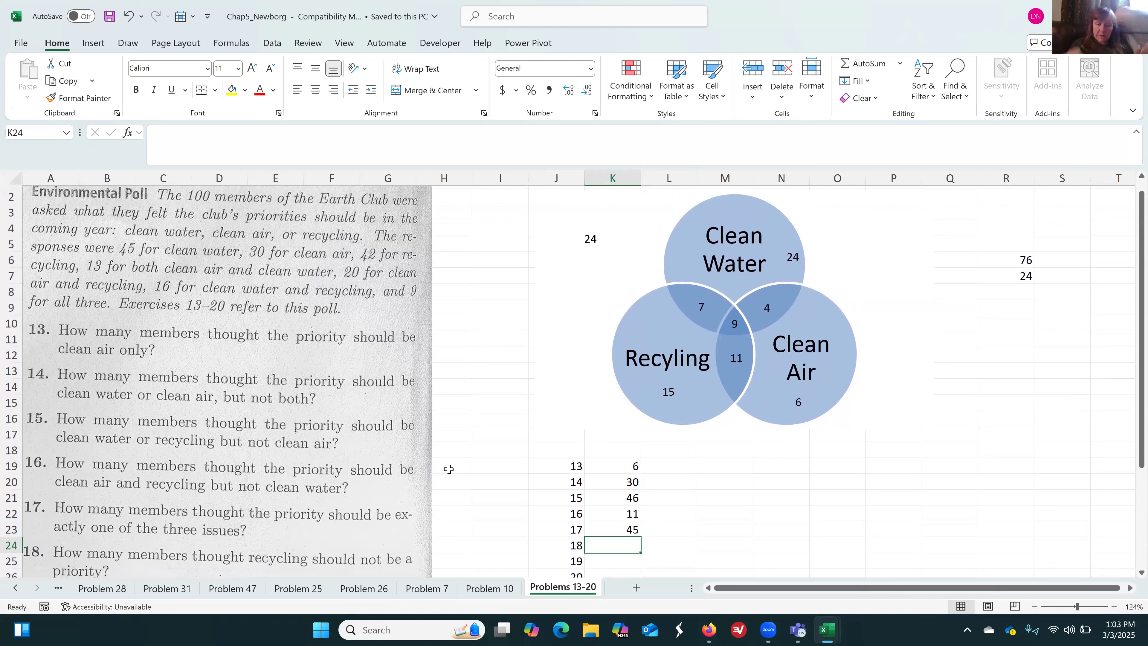
{"action": "type", "text": "=24+24+4+6"}
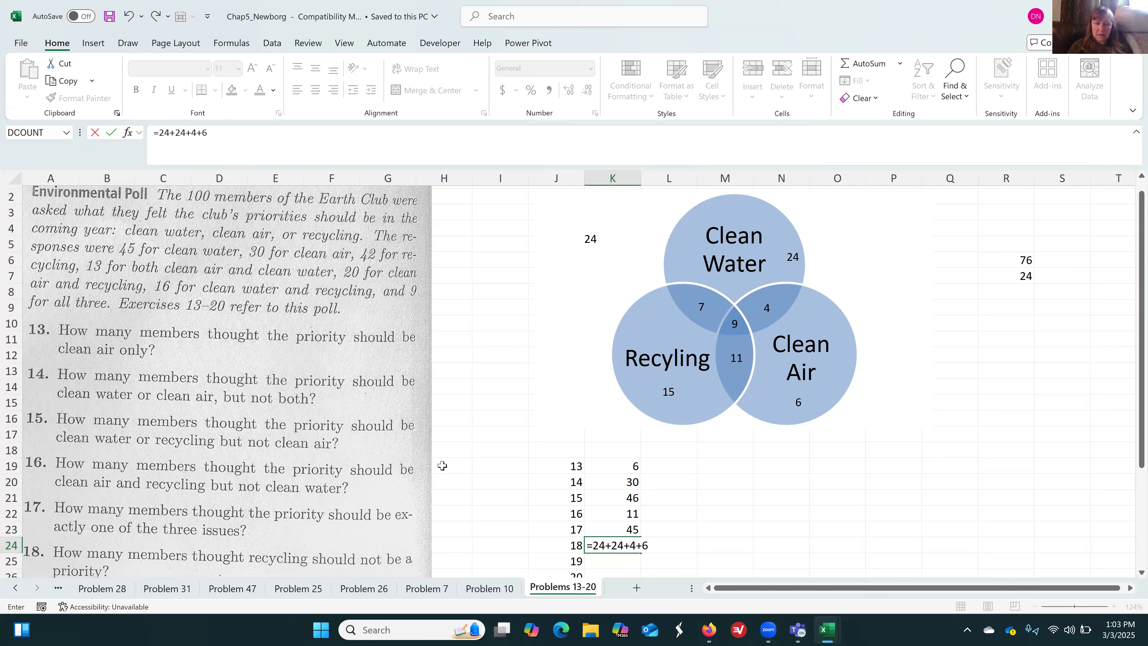
{"action": "key", "text": "Return"}
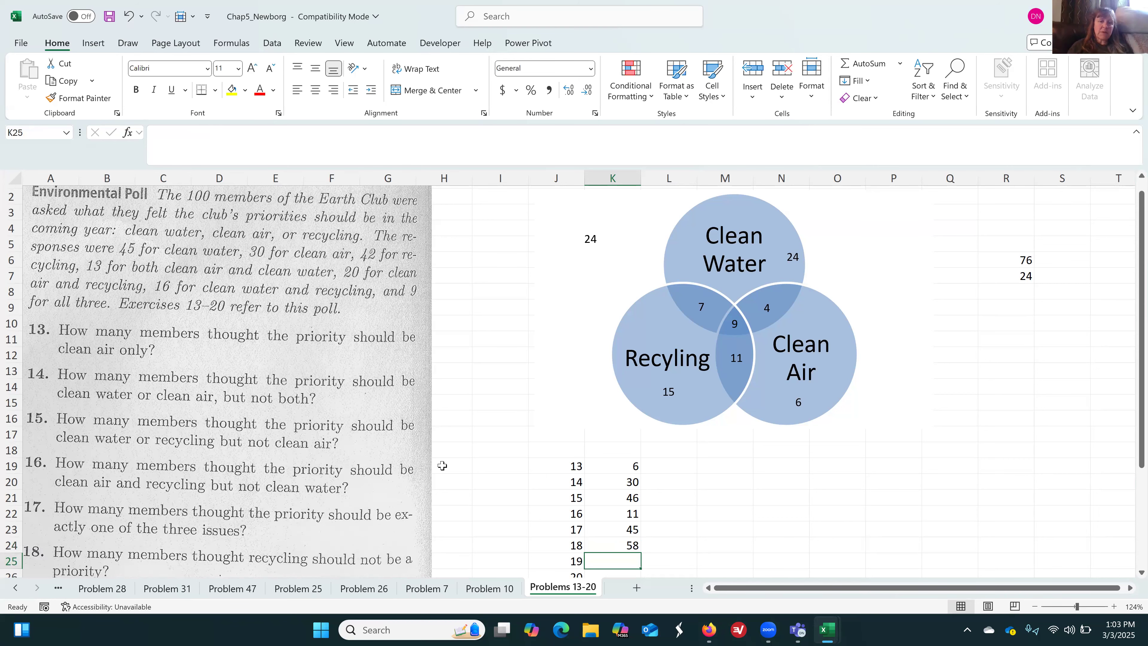
Enter 22 in K25 as the answer to question 19 and 24 in K26 as the answer to question 20
{"action": "scroll", "coordinate": [442, 465], "scroll_direction": "down", "scroll_amount": 2}
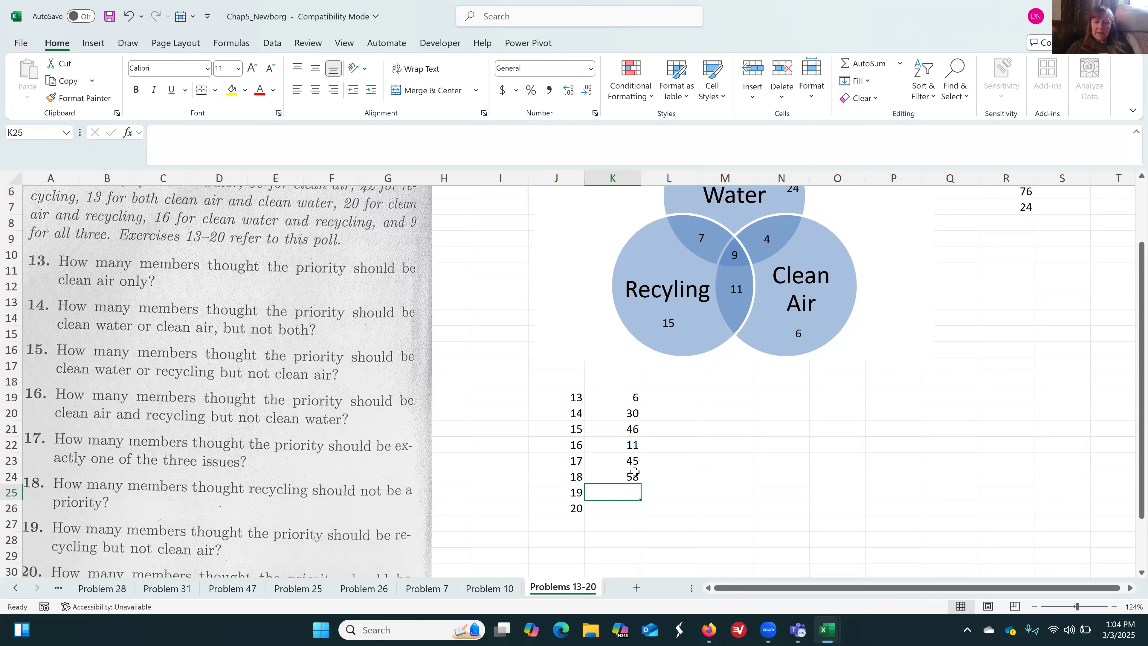
{"action": "type", "text": "22"}
{"action": "key", "text": "Return"}
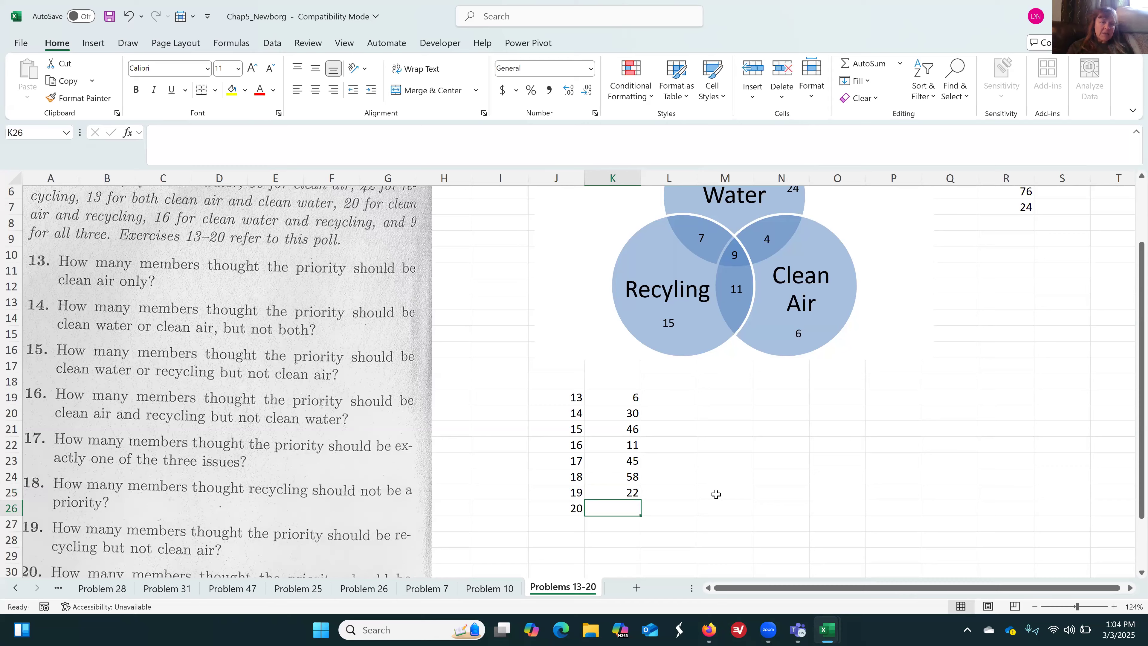
{"action": "scroll", "coordinate": [716, 495], "scroll_direction": "down", "scroll_amount": 2}
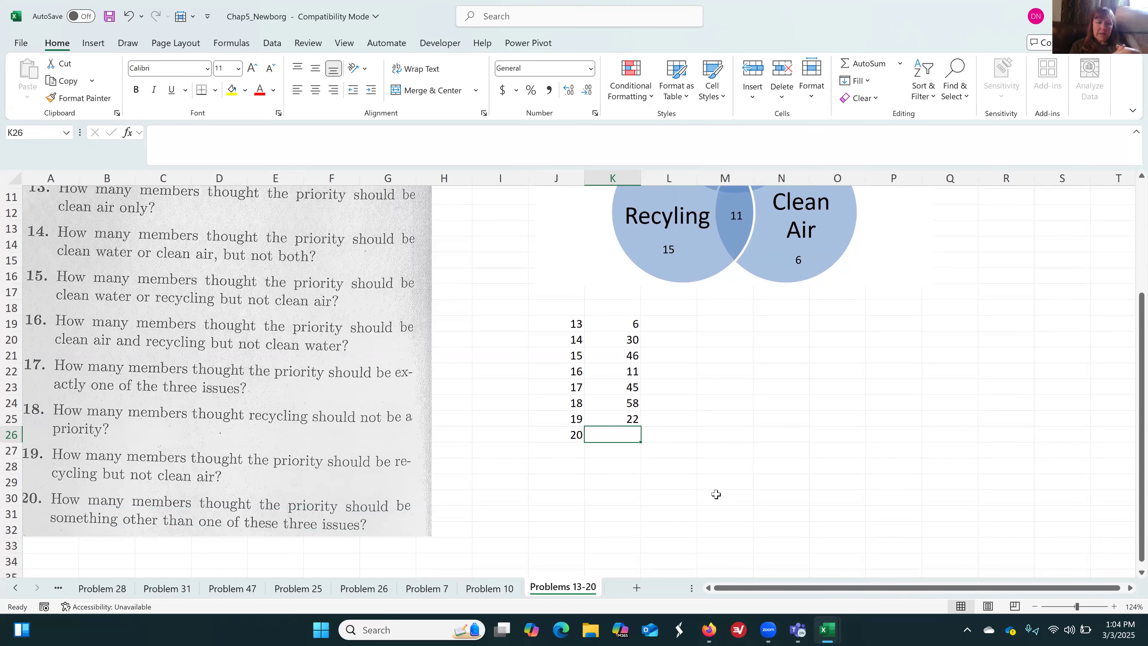
{"action": "scroll", "coordinate": [716, 495], "scroll_direction": "up", "scroll_amount": 3}
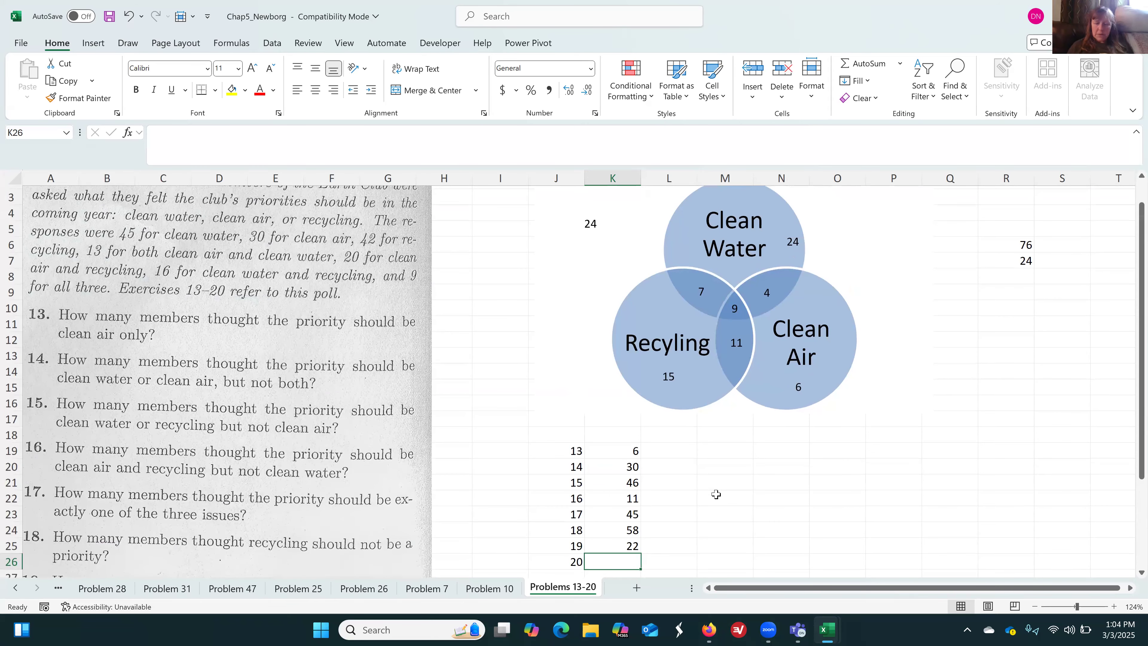
{"action": "type", "text": "24"}
{"action": "key", "text": "Return"}
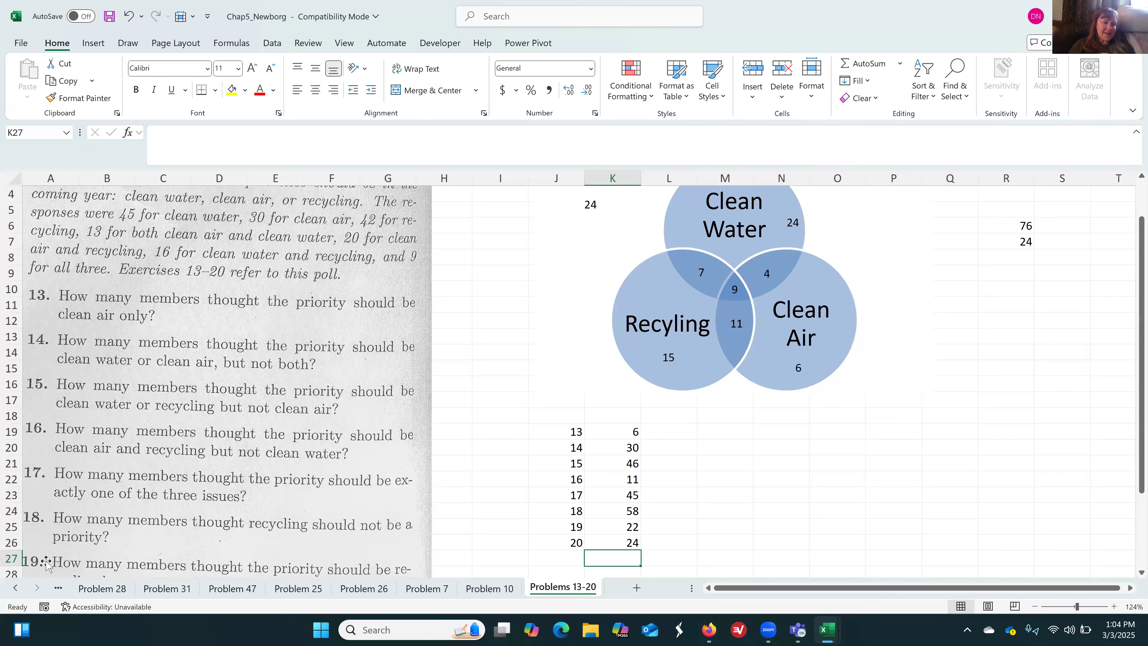
Save the workbook in its current format, continuing past the compatibility check
{"action": "left_click", "coordinate": [21, 44]}
{"action": "left_click", "coordinate": [45, 249]}
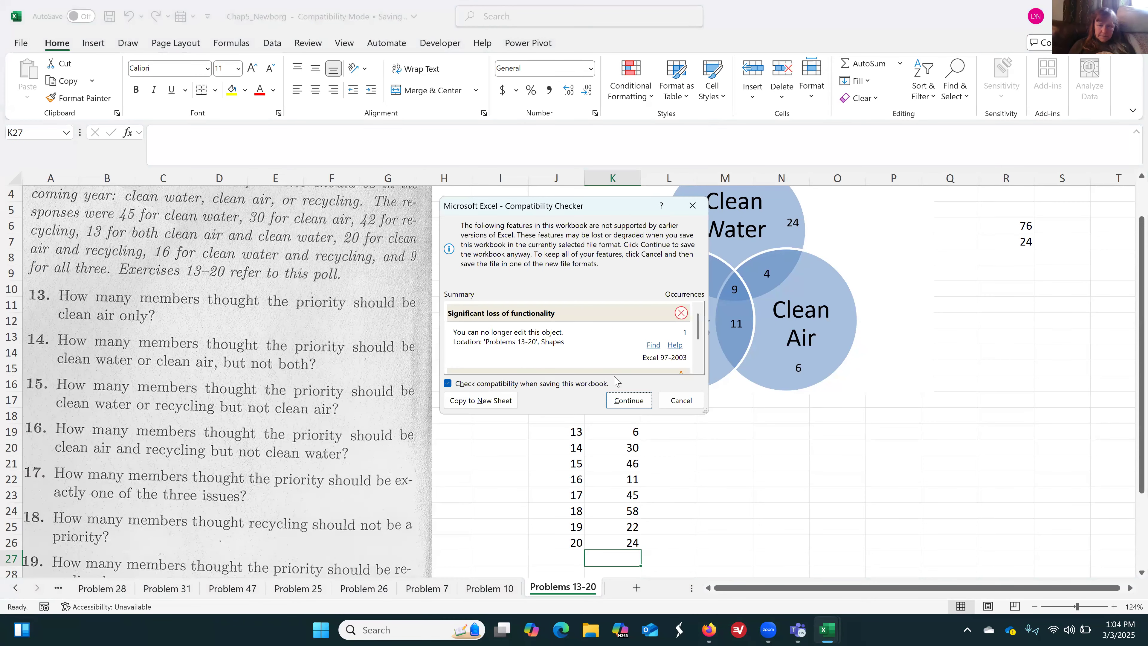
{"action": "left_click", "coordinate": [629, 400]}
Highlight the last two Problems 13-20 rubric rows, C23:D24 on Sheet1, with yellow fill
{"action": "left_click", "coordinate": [15, 588]}
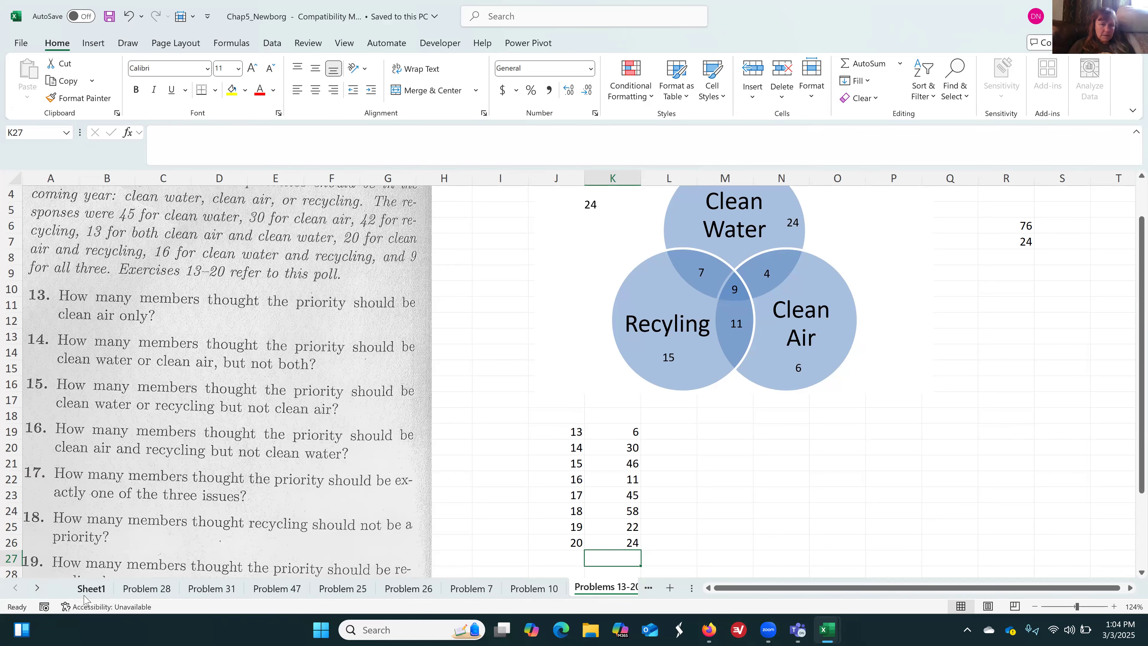
{"action": "left_click", "coordinate": [90, 588]}
{"action": "left_click_drag", "start_coordinate": [348, 371], "coordinate": [511, 388]}
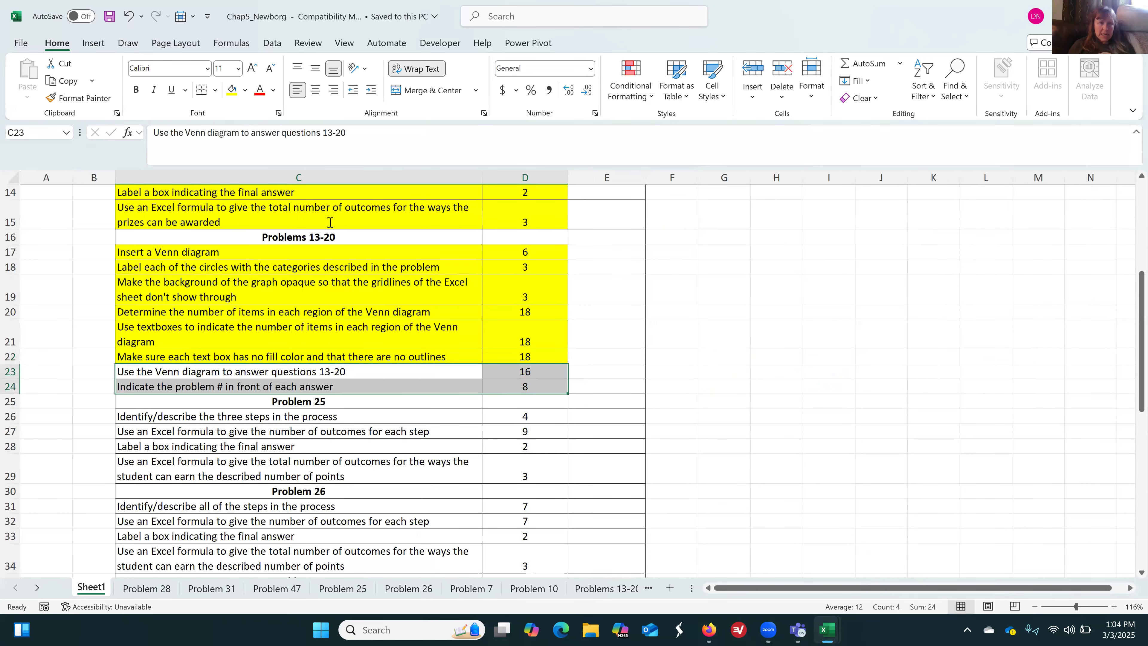
{"action": "left_click", "coordinate": [231, 93]}
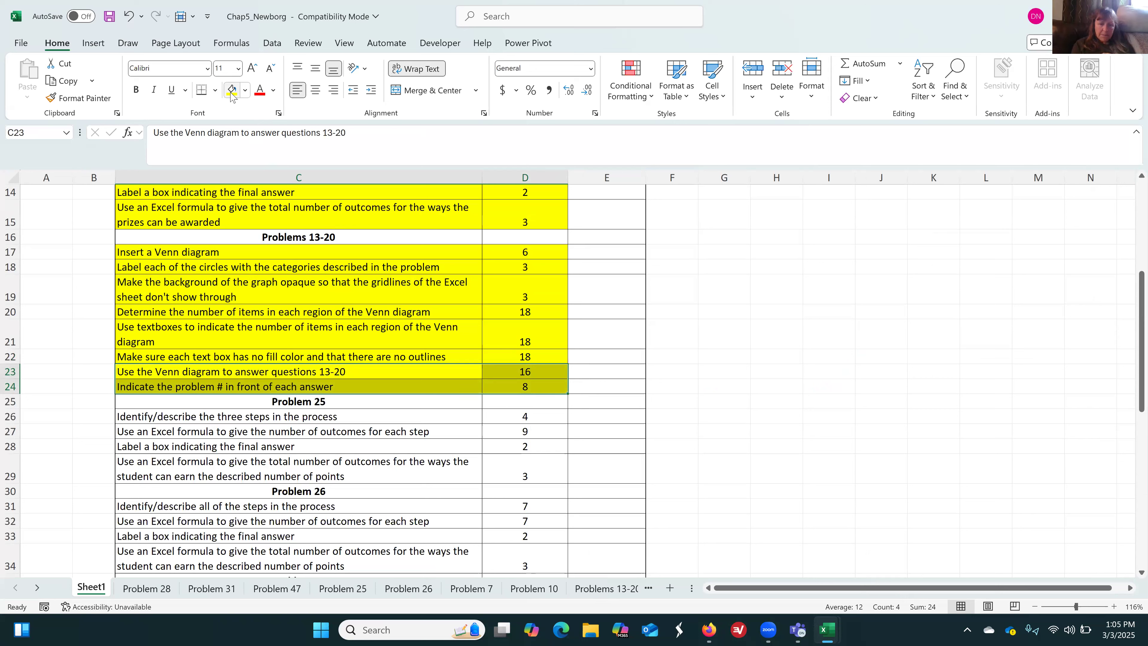
On the Problem 25 sheet, enter "Step 1: Select the question for which the student earns 10 points" in C8 and widen column C to fit
{"action": "left_click", "coordinate": [344, 588]}
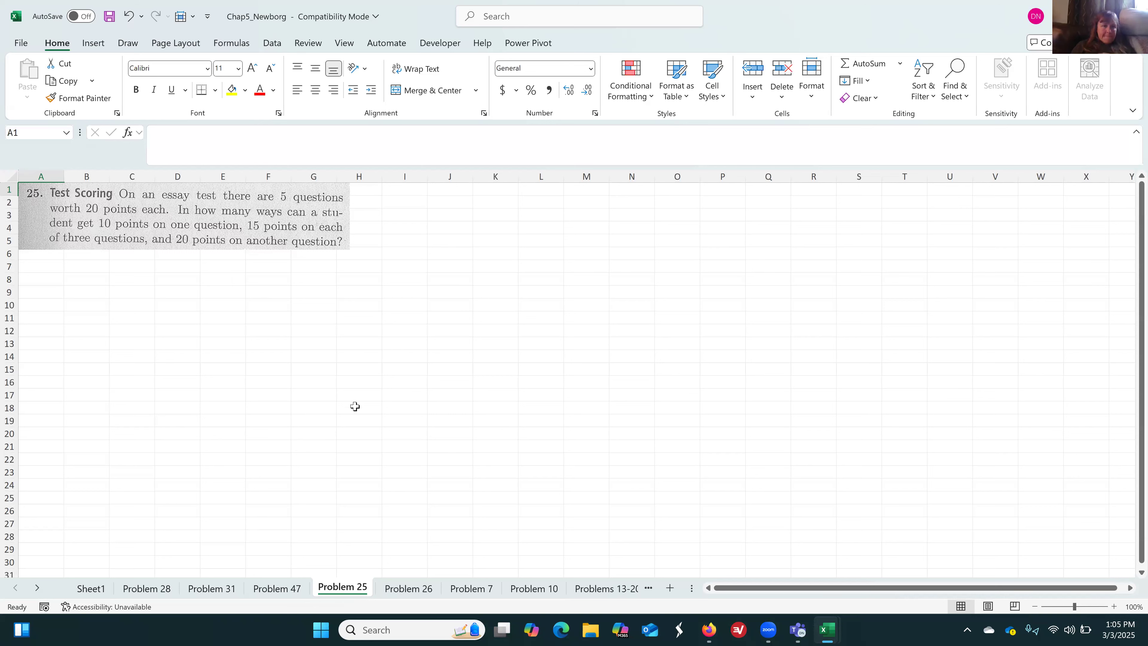
{"action": "left_click", "coordinate": [119, 279]}
{"action": "type", "text": "Step 1:"}
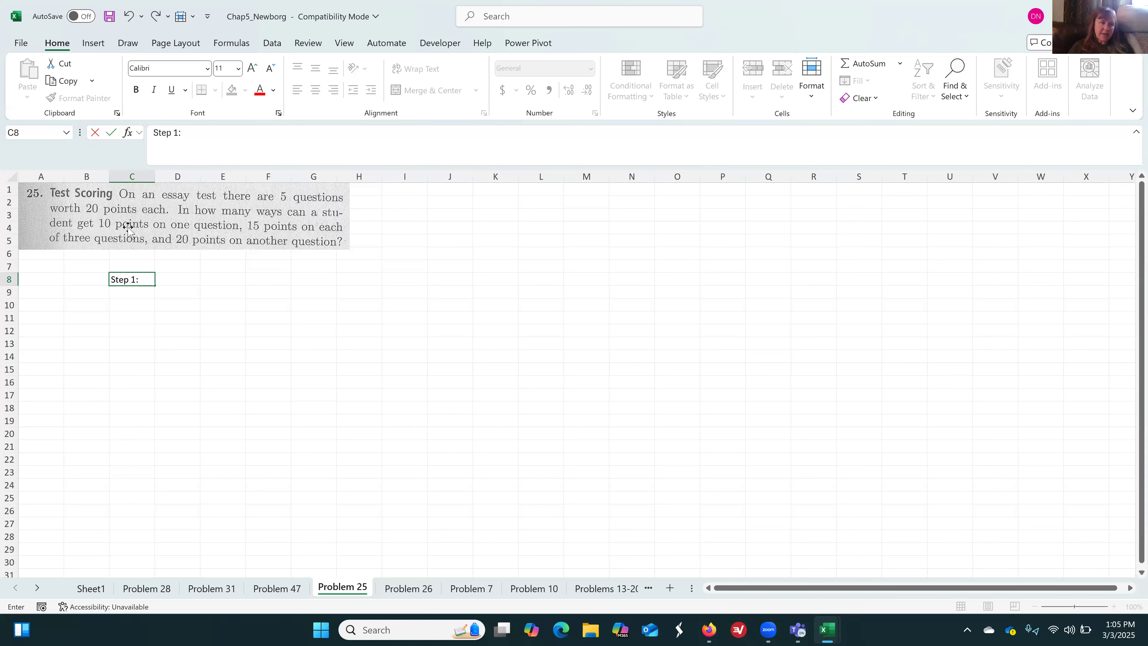
{"action": "left_click", "coordinate": [195, 133]}
{"action": "type", "text": "Select the uquestion"}
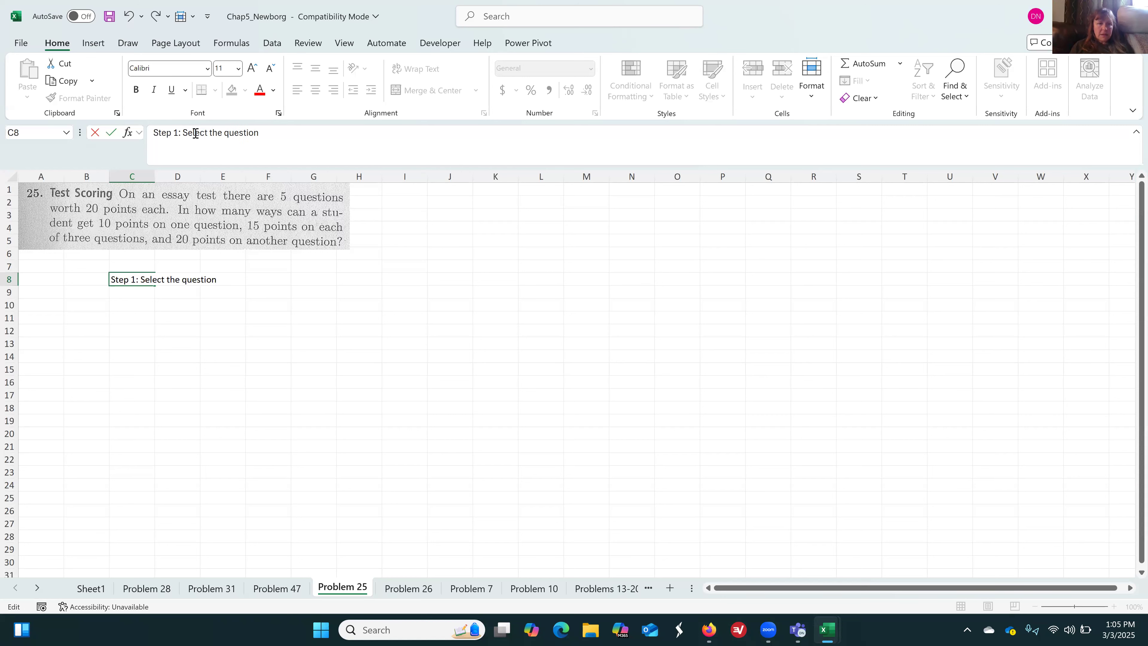
{"action": "type", "text": " for which the studen"}
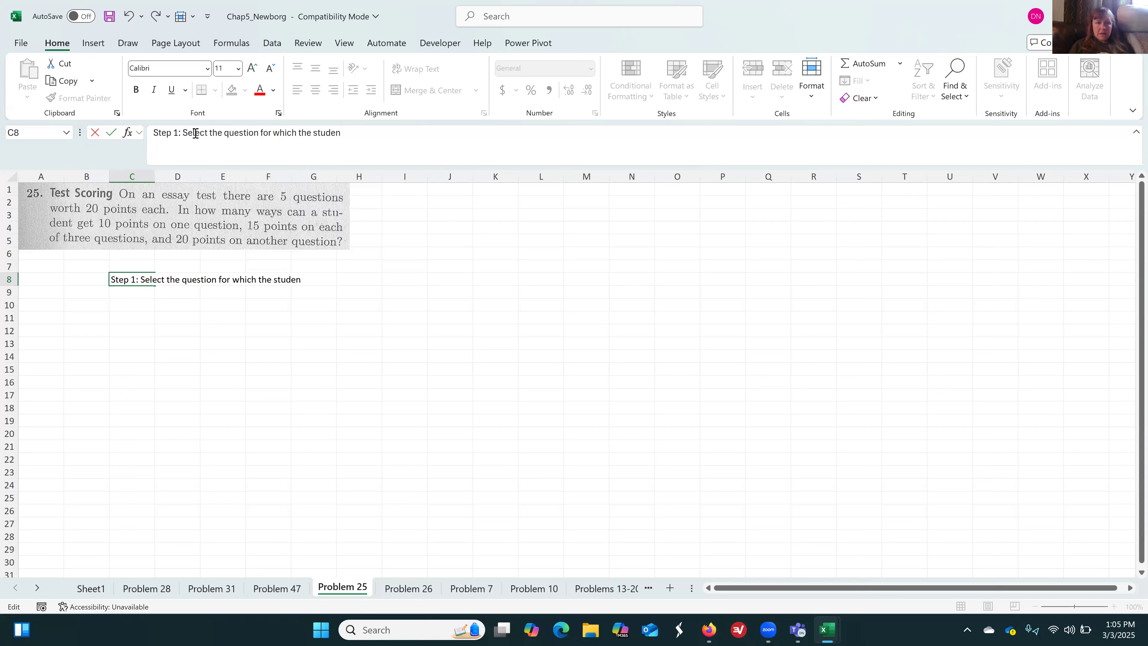
{"action": "type", "text": "t earns 10 points"}
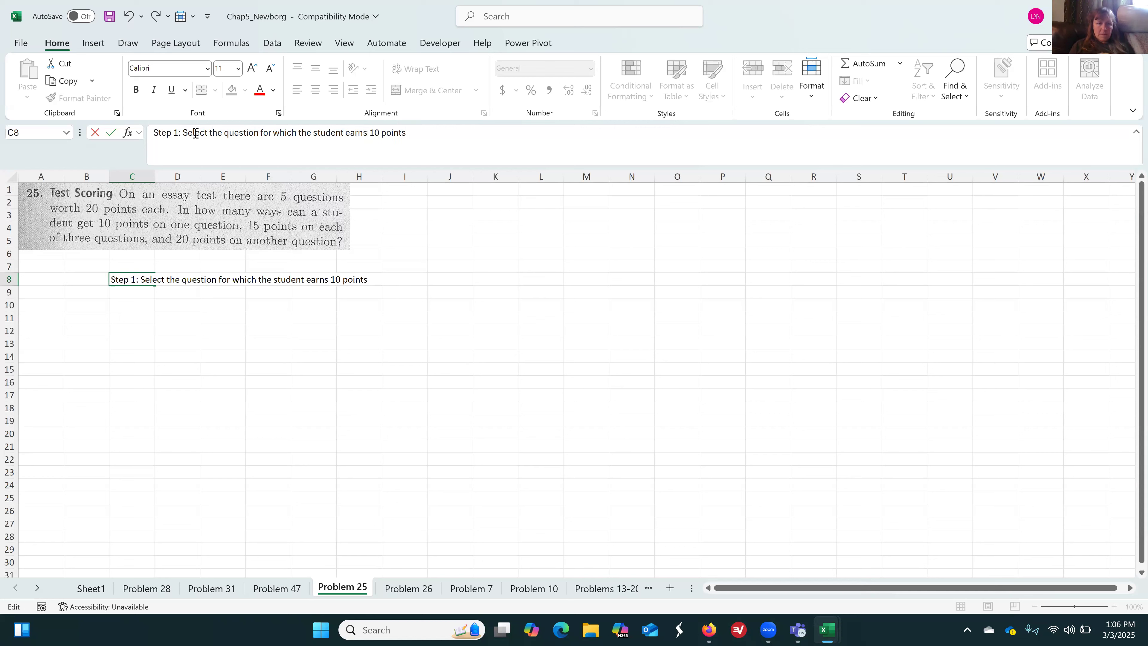
{"action": "key", "text": "Return"}
{"action": "left_click_drag", "start_coordinate": [155, 175], "coordinate": [384, 179]}
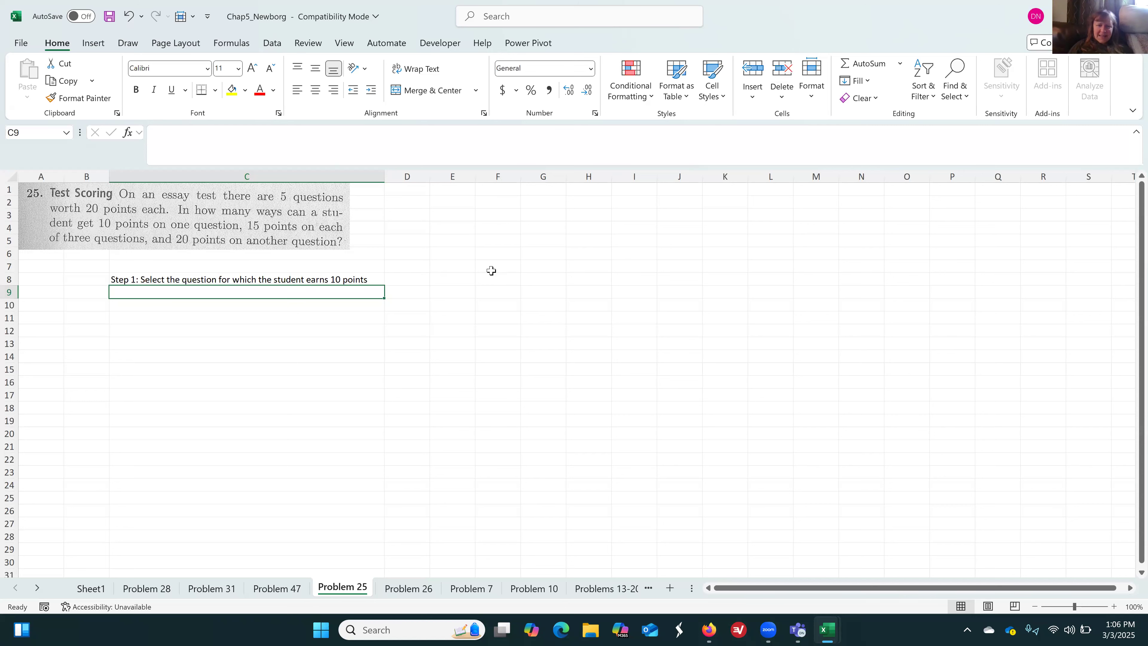
Enter the formula =COMBIN(5,1) in D8 to calculate the number of outcomes for Step 1
{"action": "left_click", "coordinate": [416, 277]}
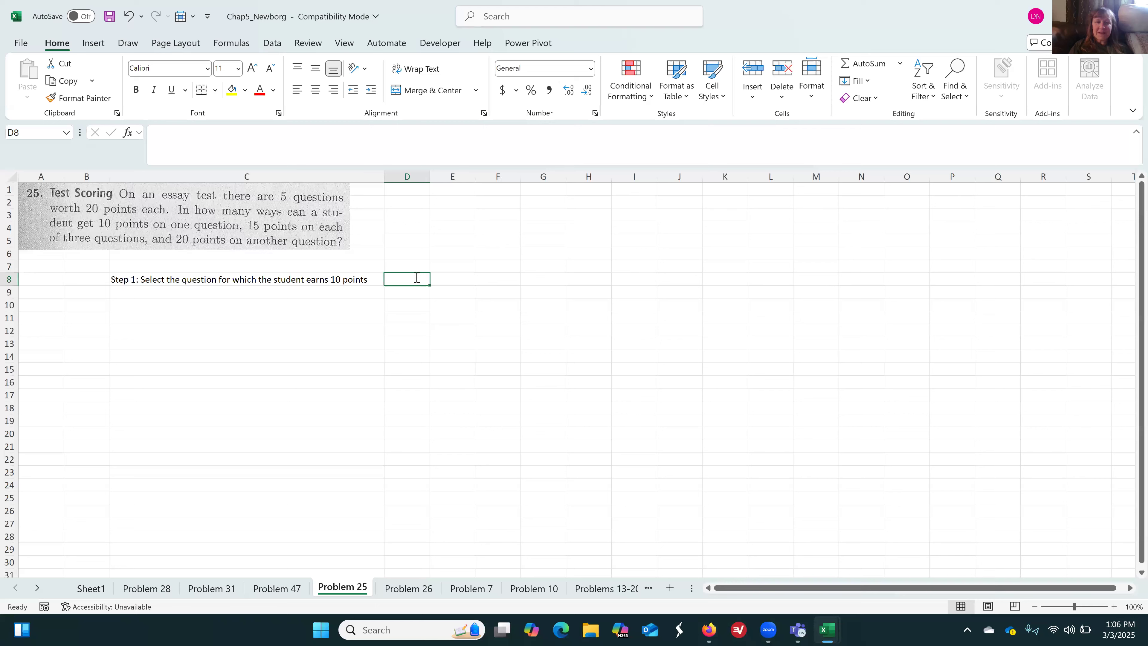
{"action": "type", "text": "=combin"}
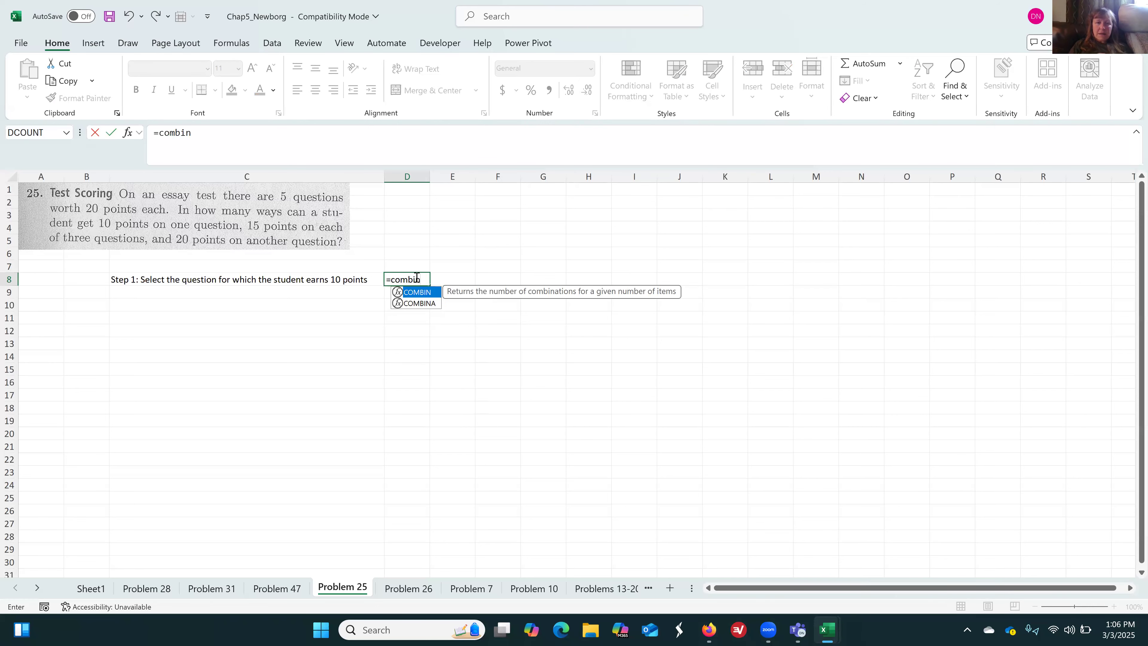
{"action": "type", "text": "("}
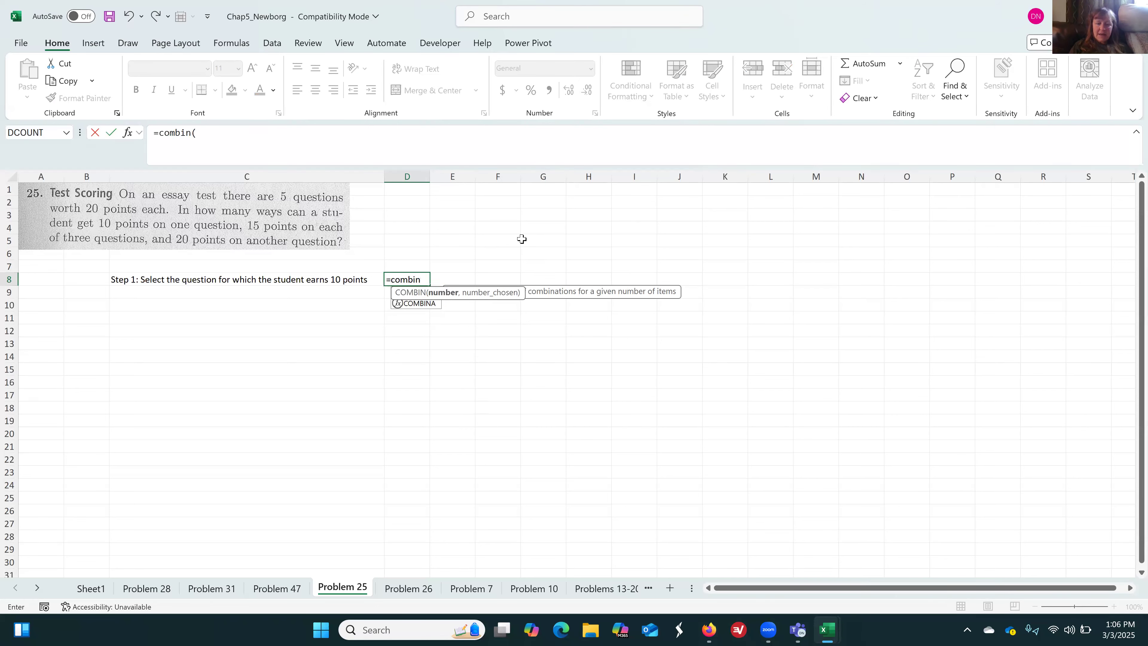
{"action": "type", "text": "5,1)"}
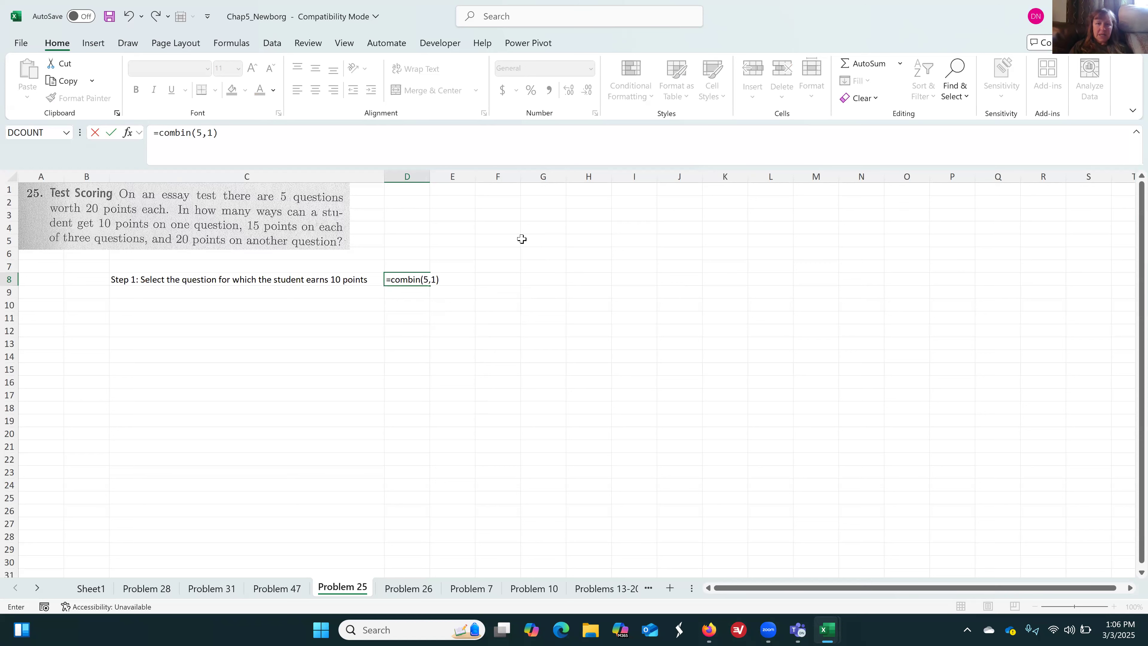
{"action": "key", "text": "Return"}
Calculate PERMUT(5,1) in F8 as a comparison with the Step 1 combination, and clear the cell
{"action": "key", "text": "Up"}
{"action": "key", "text": "Right"}
{"action": "key", "text": "Right"}
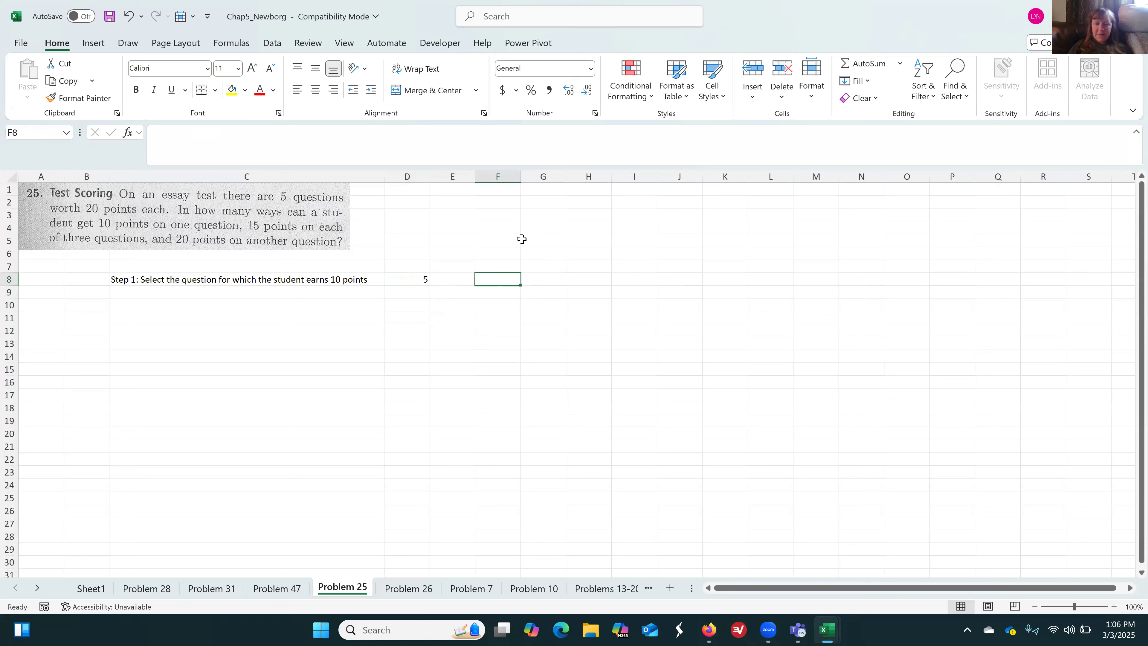
{"action": "type", "text": "=p"}
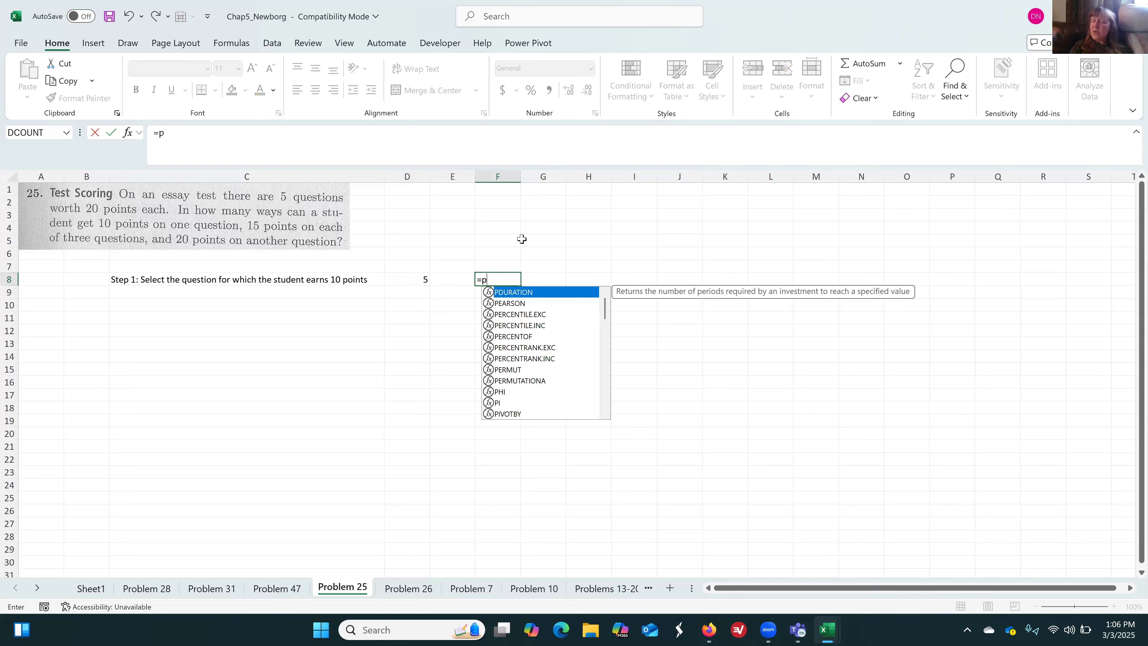
{"action": "type", "text": "er"}
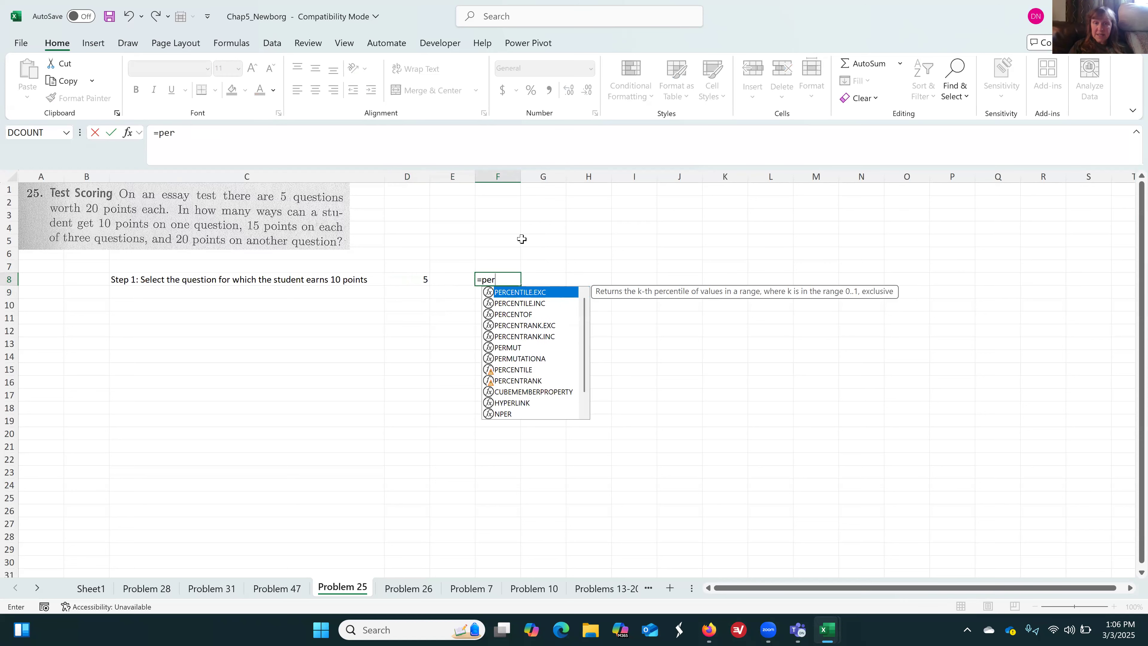
{"action": "type", "text": "m"}
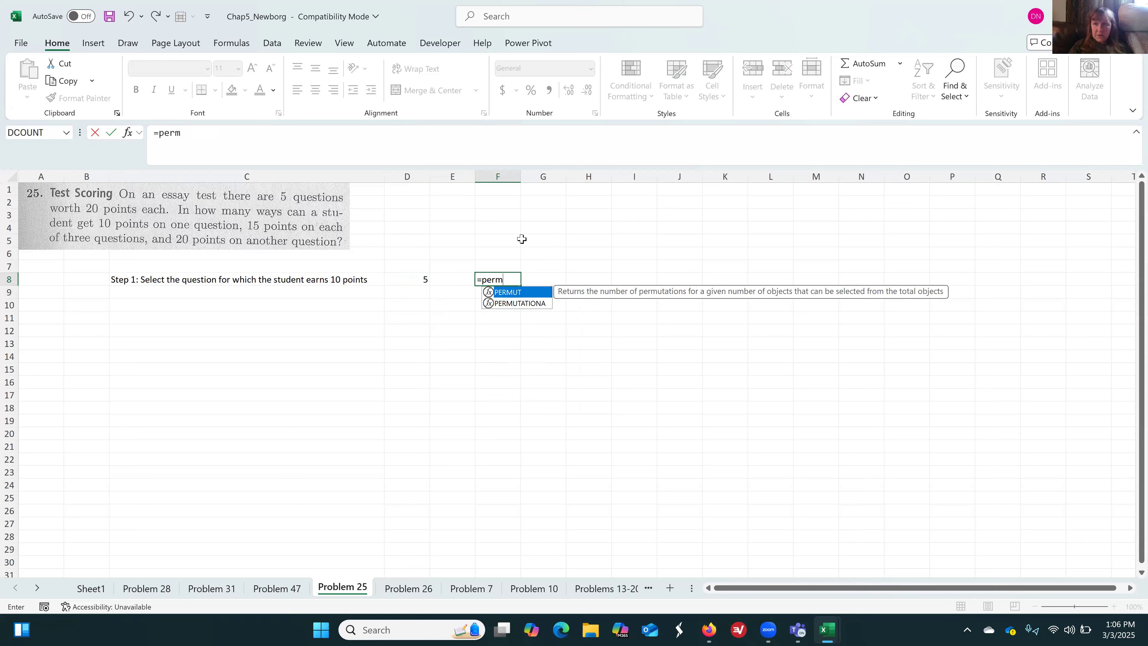
{"action": "key", "text": "Tab"}
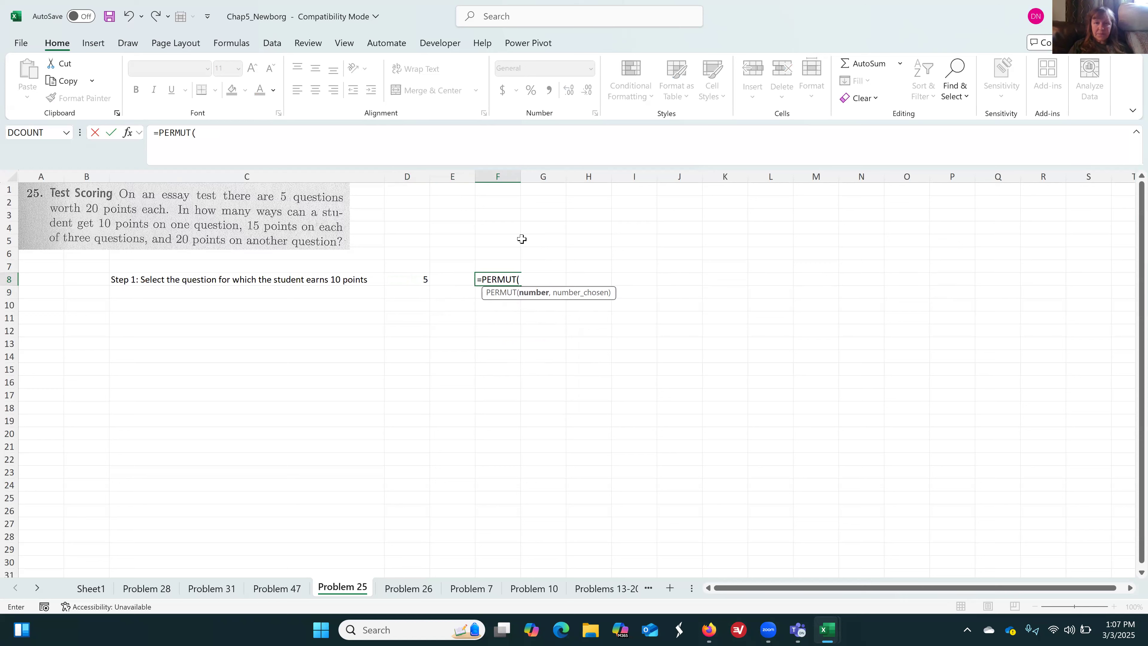
{"action": "type", "text": "5,1"}
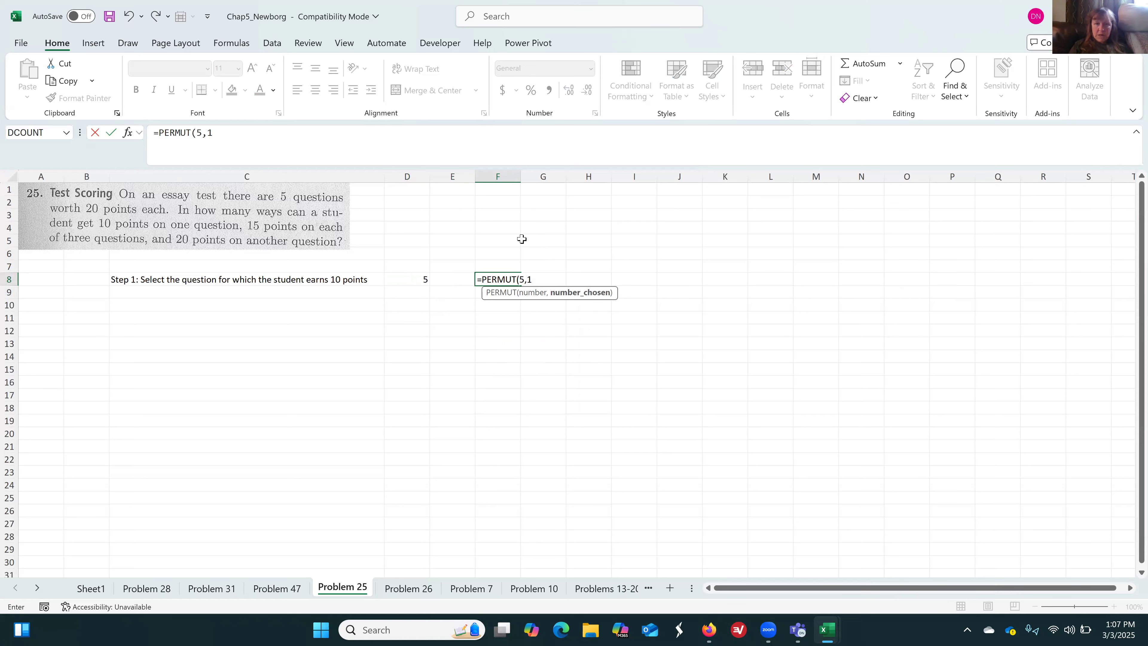
{"action": "key", "text": "Return"}
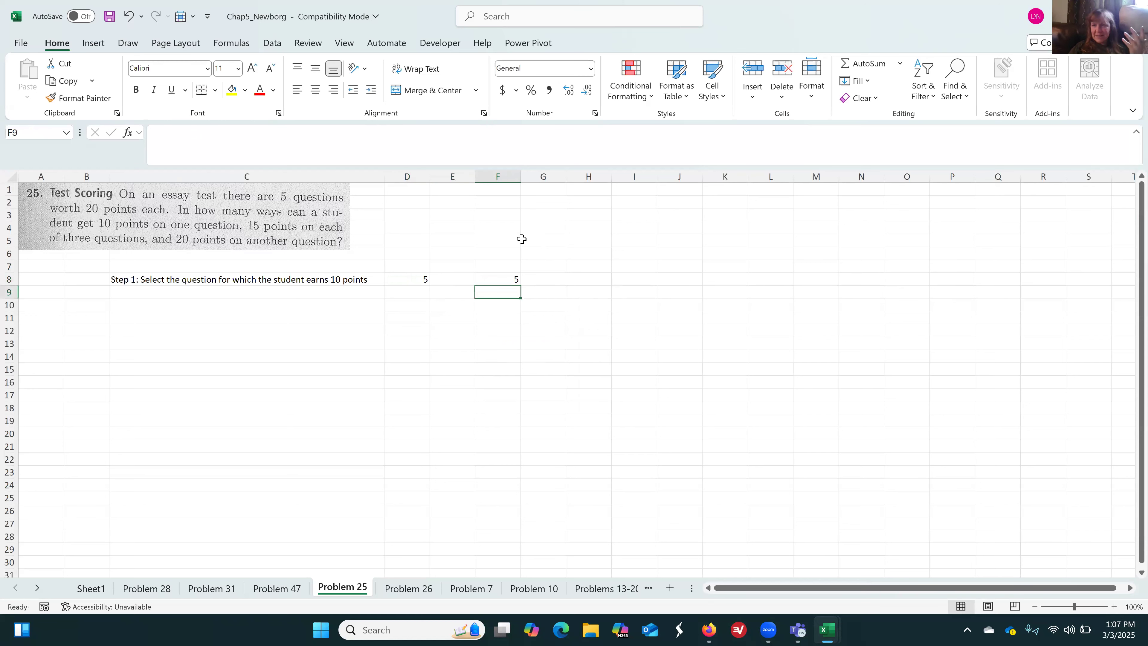
{"action": "key", "text": "Up"}
{"action": "key", "text": "Delete"}
{"action": "key", "text": "Down"}
{"action": "key", "text": "Down"}
{"action": "key", "text": "Left"}
{"action": "key", "text": "Left"}
{"action": "key", "text": "Left"}
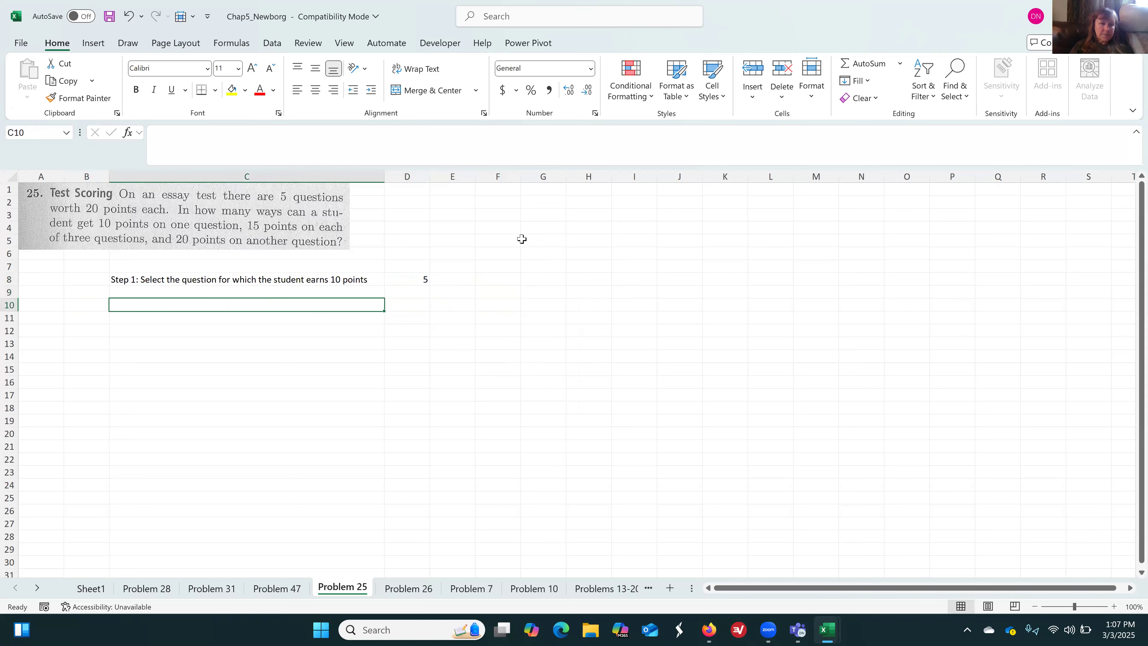
{"action": "type", "text": "Step 2:"}
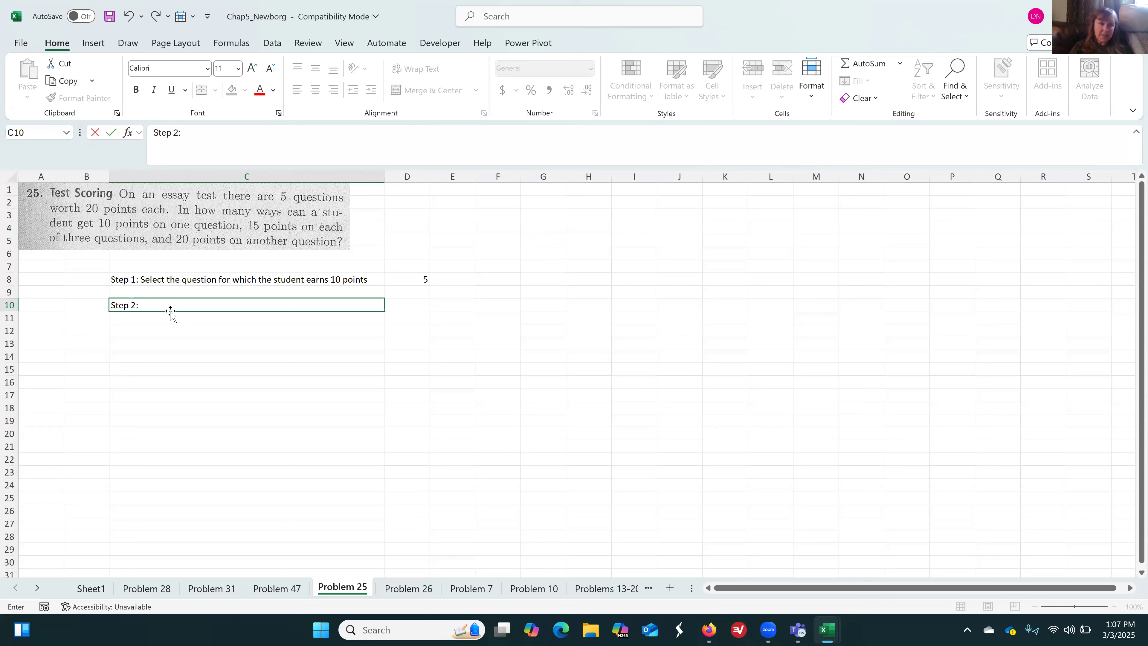
{"action": "key", "text": "Return"}
Copy the Step 1 description from C8 into C10
{"action": "key", "text": "Up"}
{"action": "key", "text": "Up"}
{"action": "key", "text": "Up"}
{"action": "key", "text": "ctrl+c"}
{"action": "key", "text": "Down"}
{"action": "key", "text": "Down"}
{"action": "key", "text": "ctrl+v"}
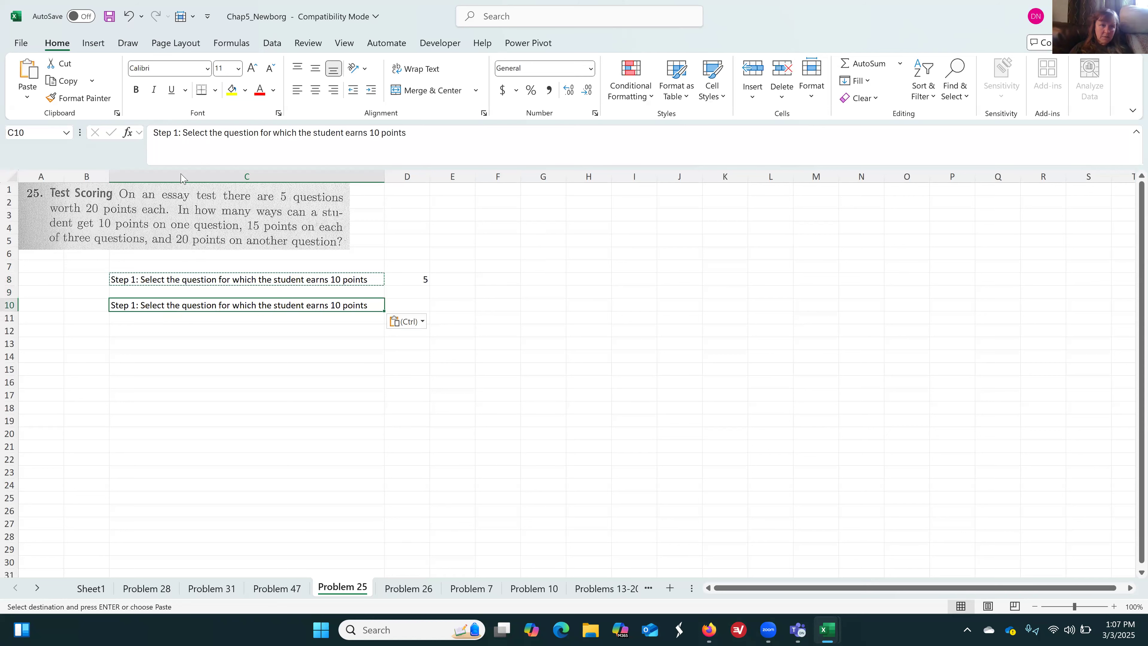
Edit the description in C10 to read "Step 3: Select the 3 questions for which the student earns 15 points"
{"action": "left_click", "coordinate": [177, 136]}
{"action": "key", "text": "BackSpace"}
{"action": "type", "text": "3"}
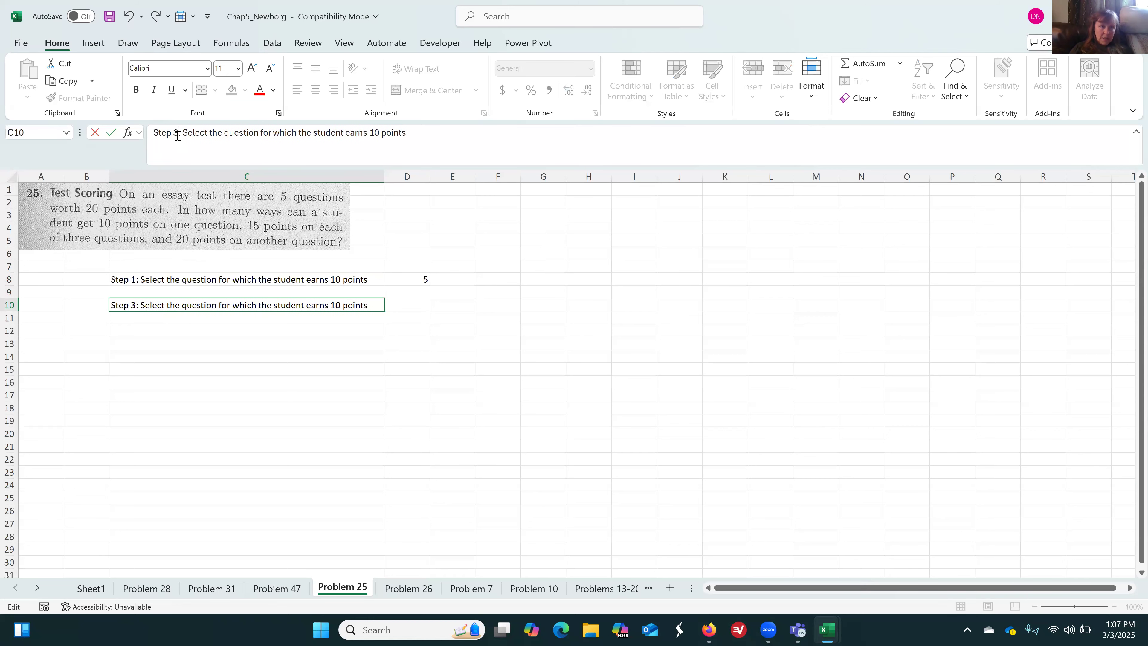
{"action": "left_click", "coordinate": [226, 134]}
{"action": "type", "text": "3"}
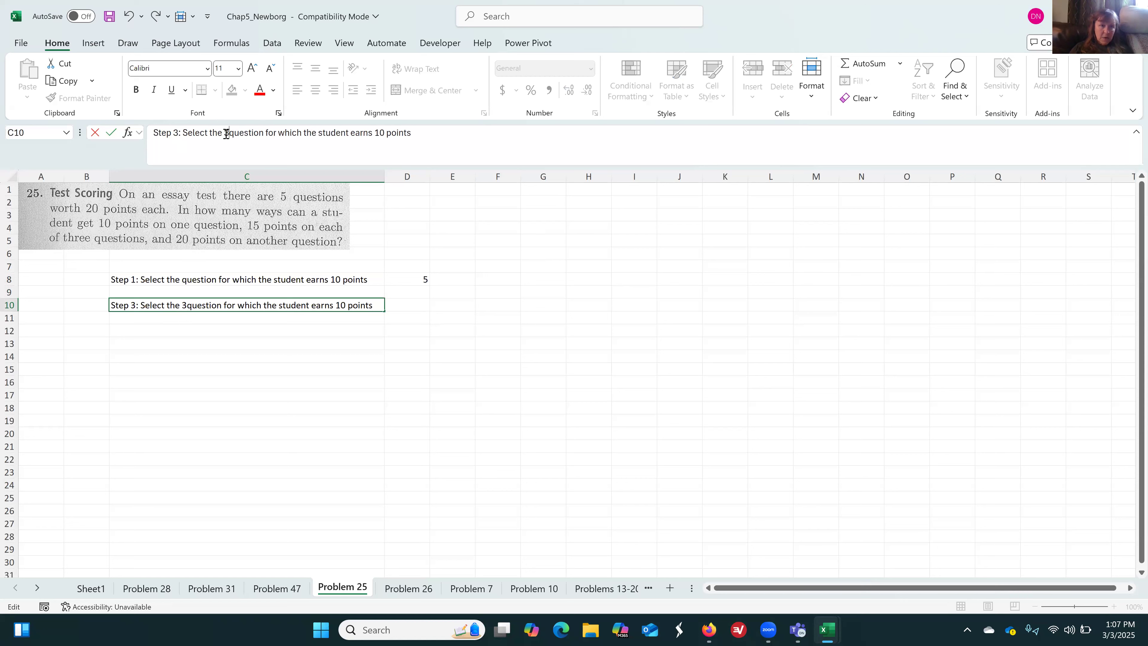
{"action": "left_click", "coordinate": [266, 134]}
{"action": "type", "text": "s"}
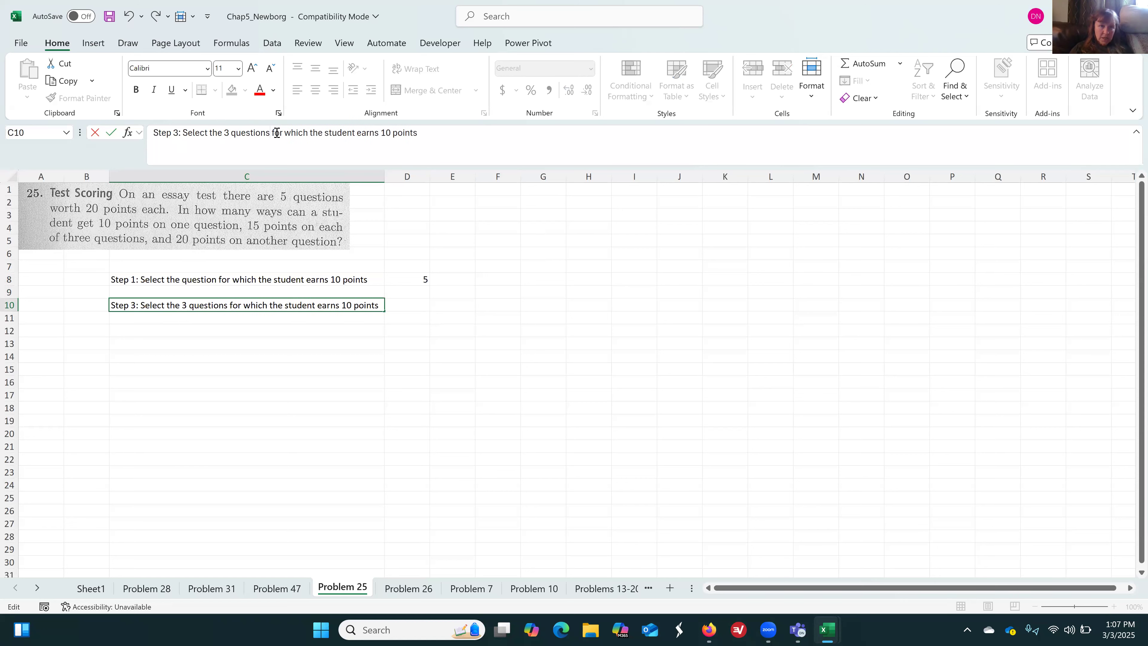
{"action": "left_click", "coordinate": [392, 131]}
{"action": "key", "text": "BackSpace"}
{"action": "type", "text": "5"}
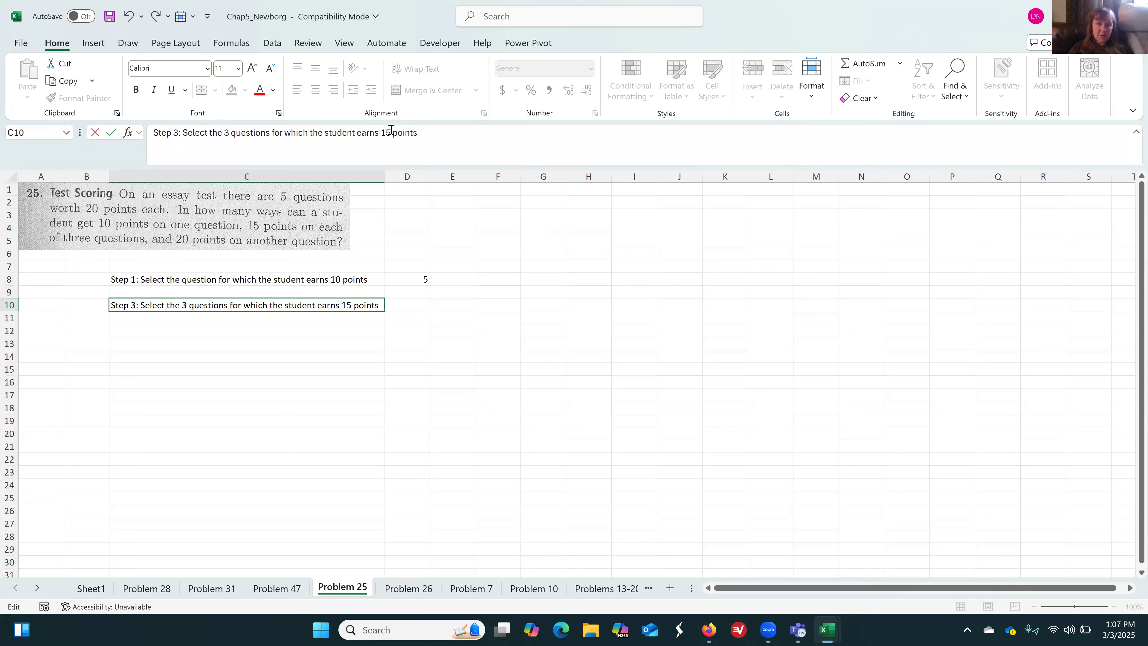
{"action": "key", "text": "Return"}
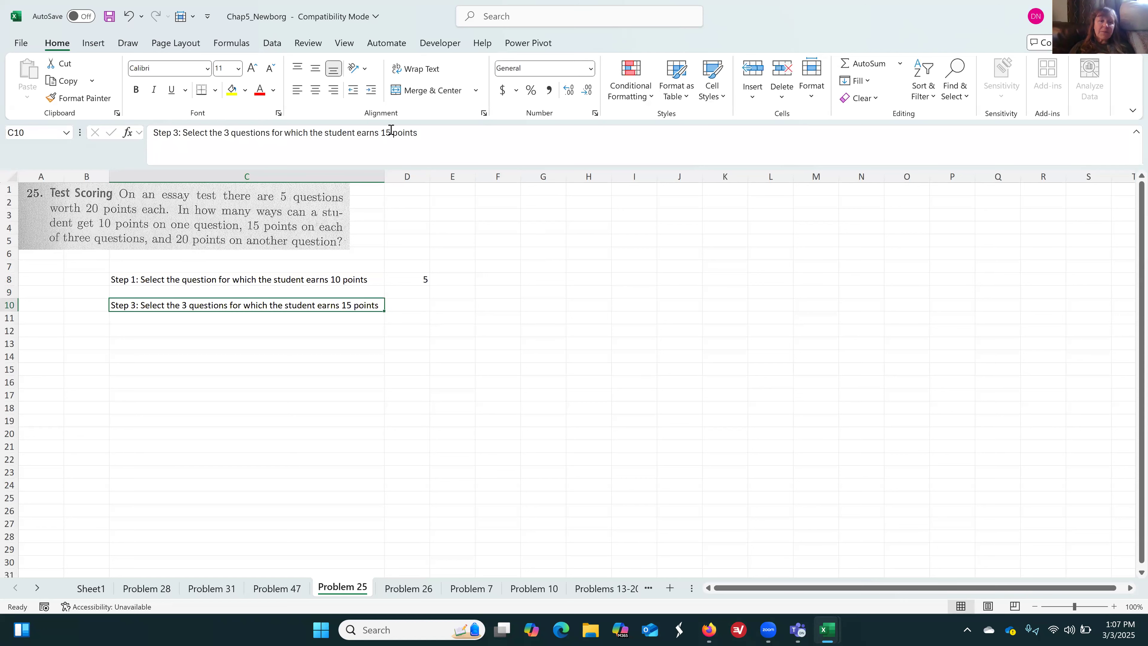
Enter the heading "Order Doesn't Matter" in D5, above the Step 1 result
{"action": "key", "text": "Right"}
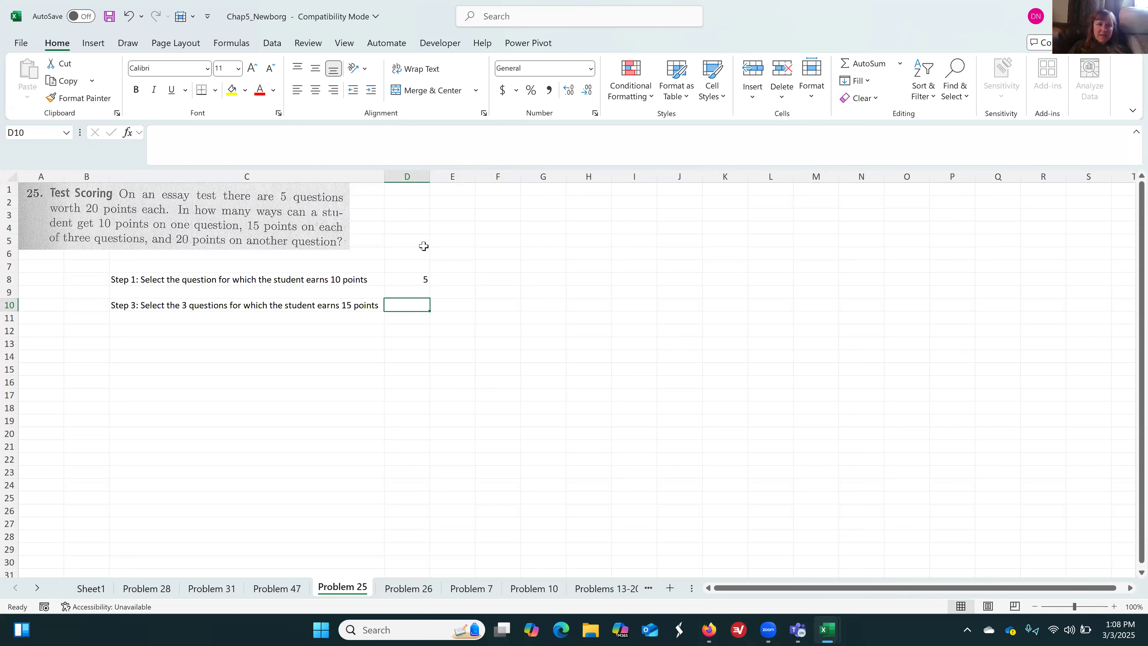
{"action": "left_click", "coordinate": [416, 240]}
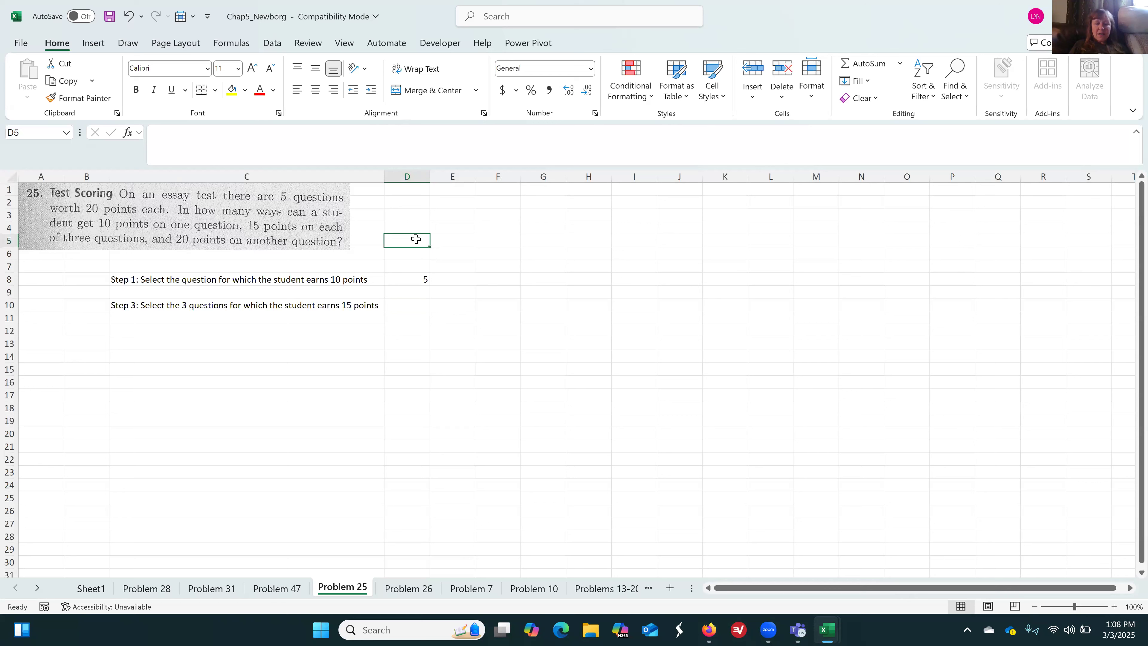
{"action": "left_click_drag", "start_coordinate": [415, 238], "coordinate": [418, 233]}
{"action": "type", "text": "rder"}
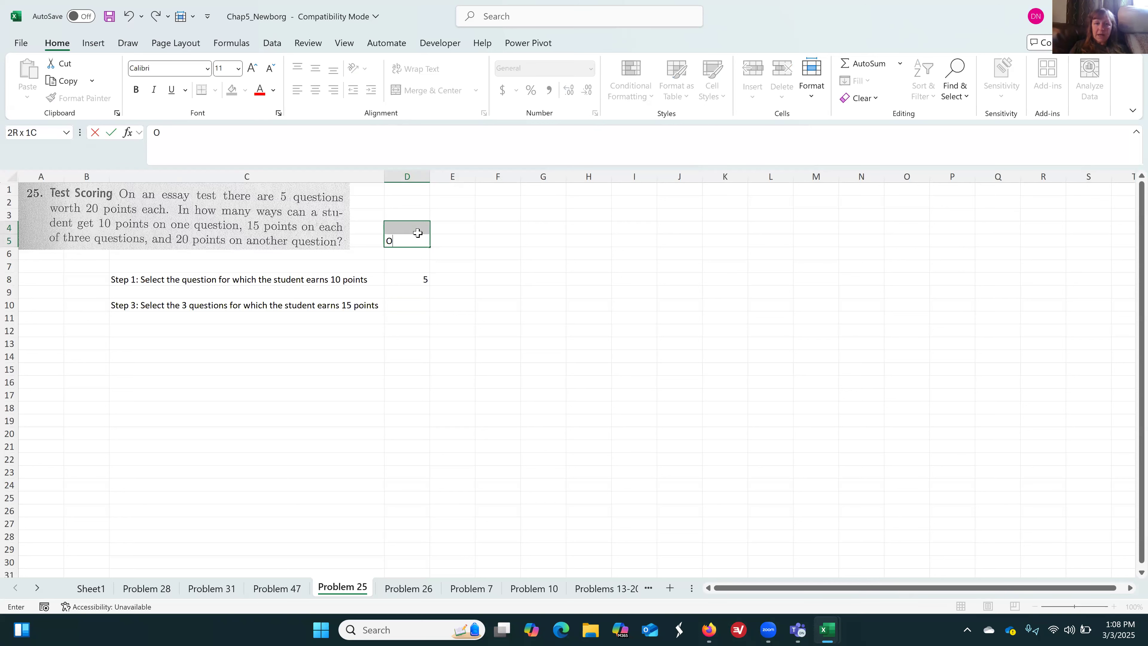
{"action": "type", "text": " Mat"}
{"action": "key", "text": "BackSpace"}
{"action": "key", "text": "BackSpace"}
{"action": "type", "text": "Doesn't Matter"}
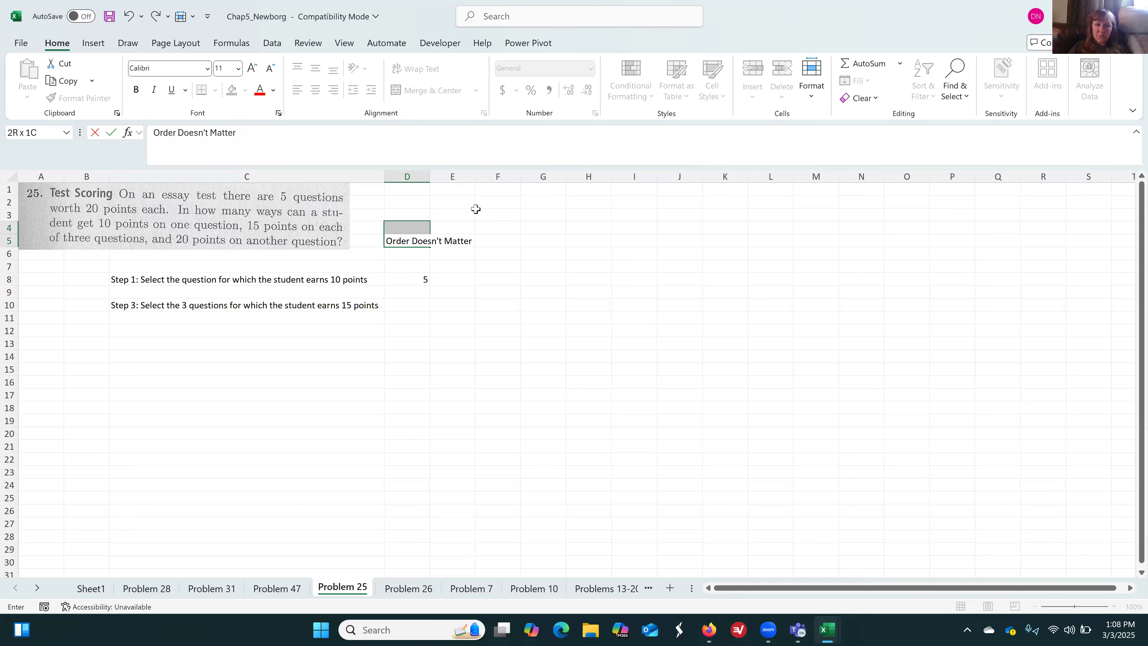
{"action": "left_click", "coordinate": [480, 226]}
Widen column D to fit its heading and centre the Step 1 result in D8
{"action": "left_click_drag", "start_coordinate": [431, 177], "coordinate": [475, 180]}
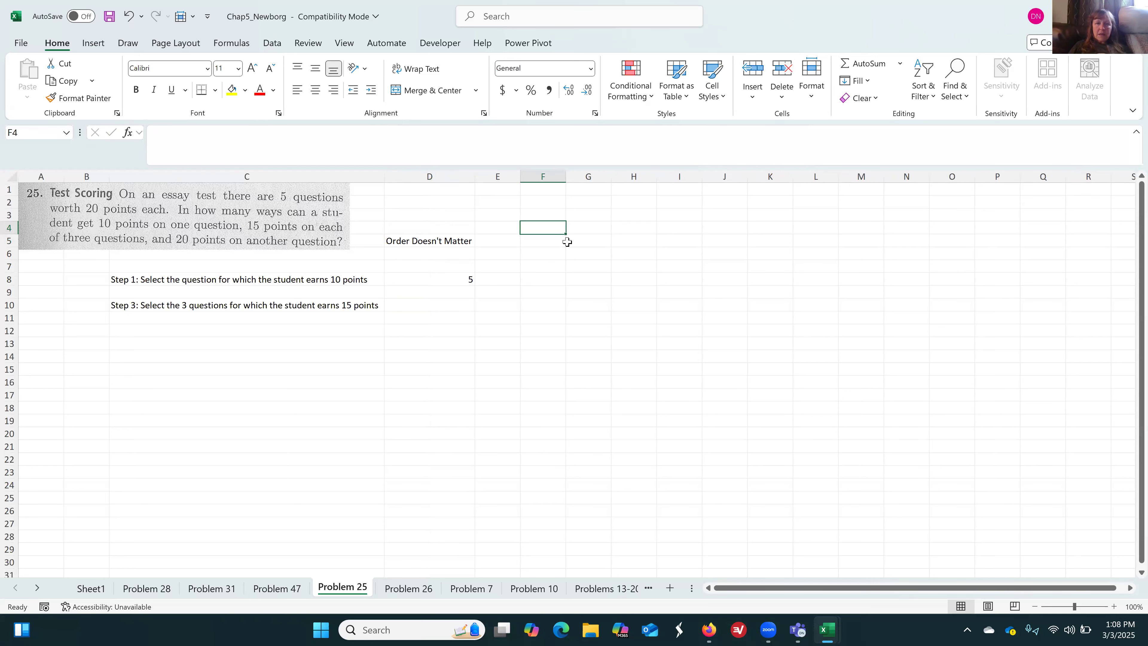
{"action": "left_click", "coordinate": [453, 279]}
{"action": "left_click", "coordinate": [315, 91]}
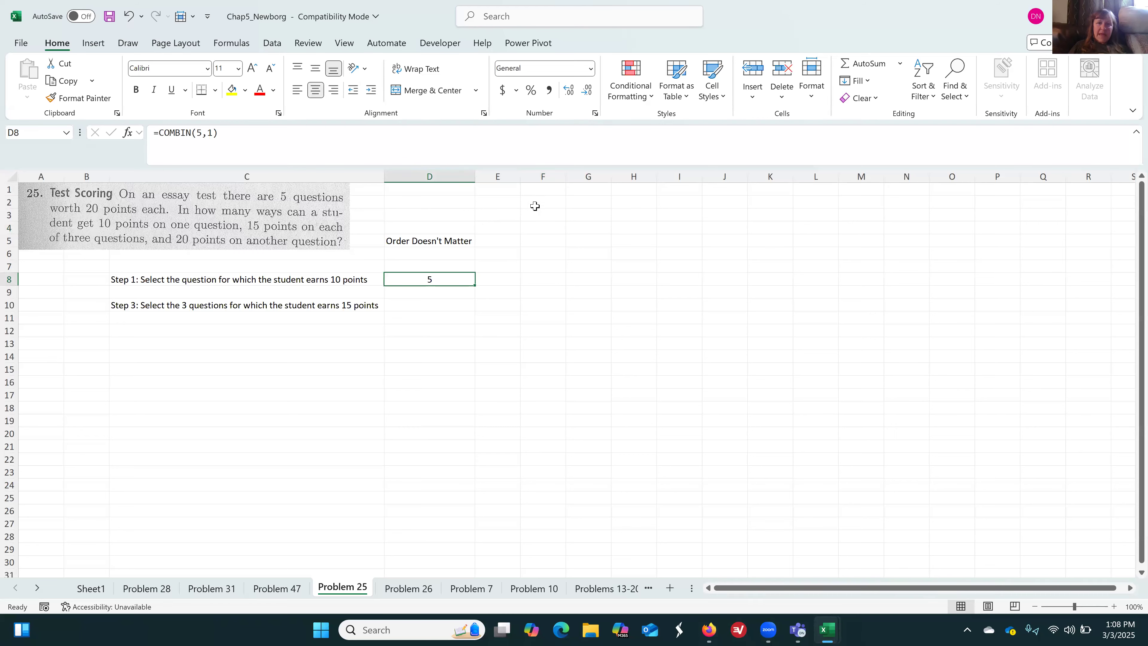
Widen column F and enter the heading "Order Does Matter" in F5
{"action": "left_click_drag", "start_coordinate": [566, 178], "coordinate": [634, 178]}
{"action": "left_click", "coordinate": [576, 243]}
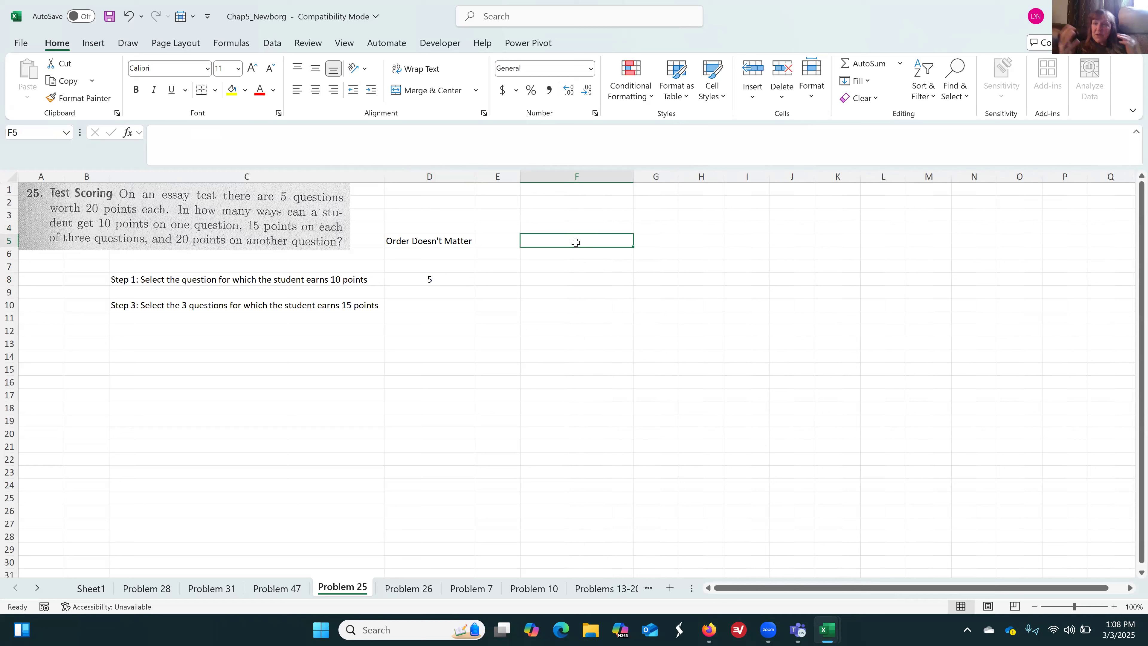
{"action": "type", "text": "Or"}
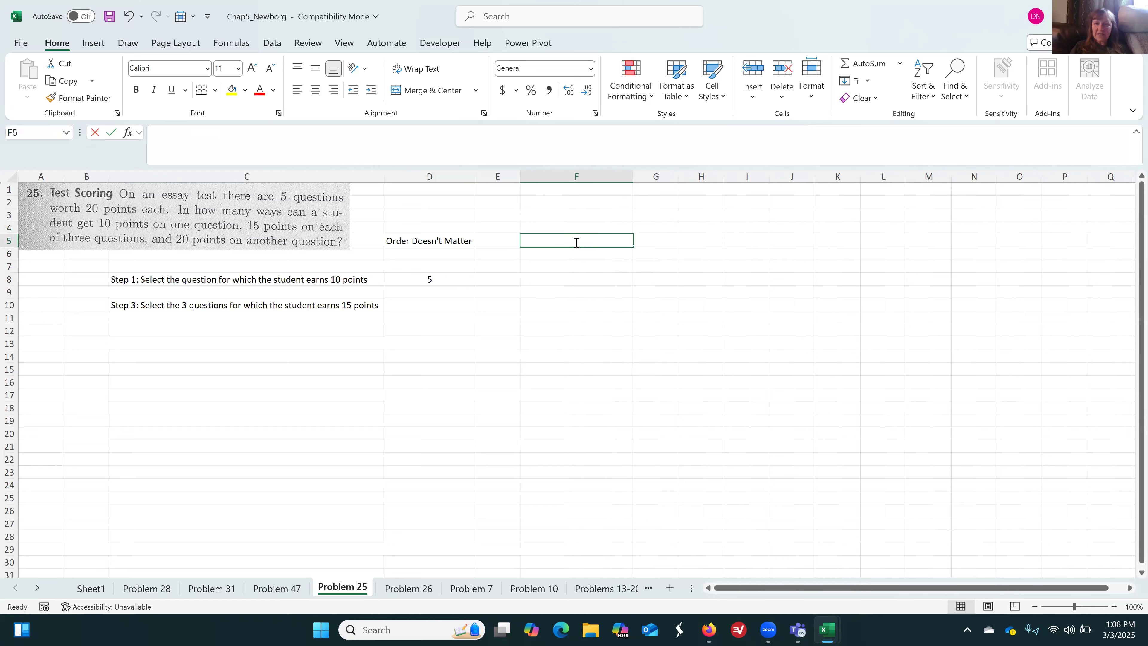
{"action": "type", "text": "der Does Matter"}
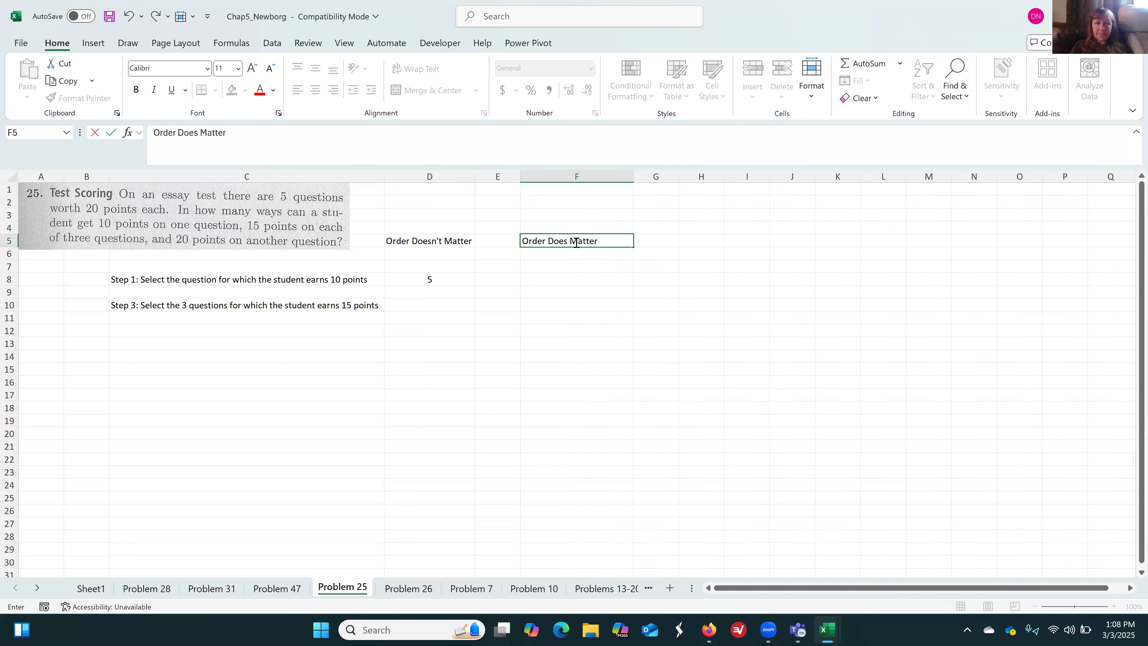
{"action": "key", "text": "Return"}
Centre the contents of column F, including its "Order Does Matter" heading
{"action": "left_click", "coordinate": [587, 176]}
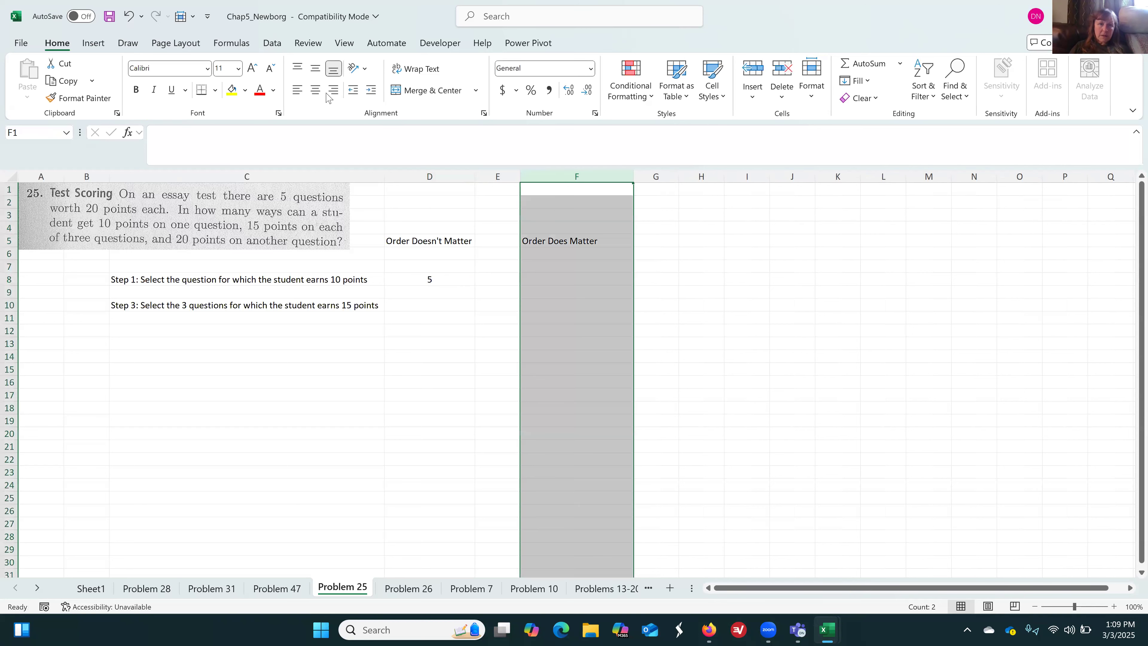
{"action": "left_click", "coordinate": [316, 90]}
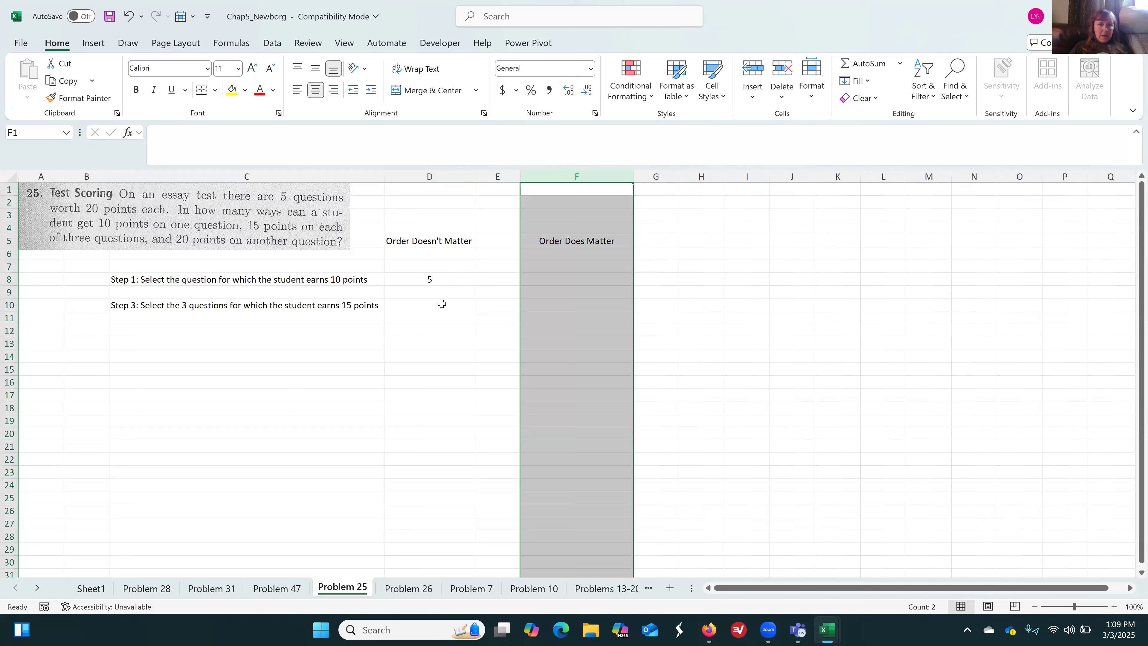
Calculate the unordered outcomes for selecting the 15-point questions in D10 with =COMBIN(4, 3) and centre the result
{"action": "left_click", "coordinate": [441, 304]}
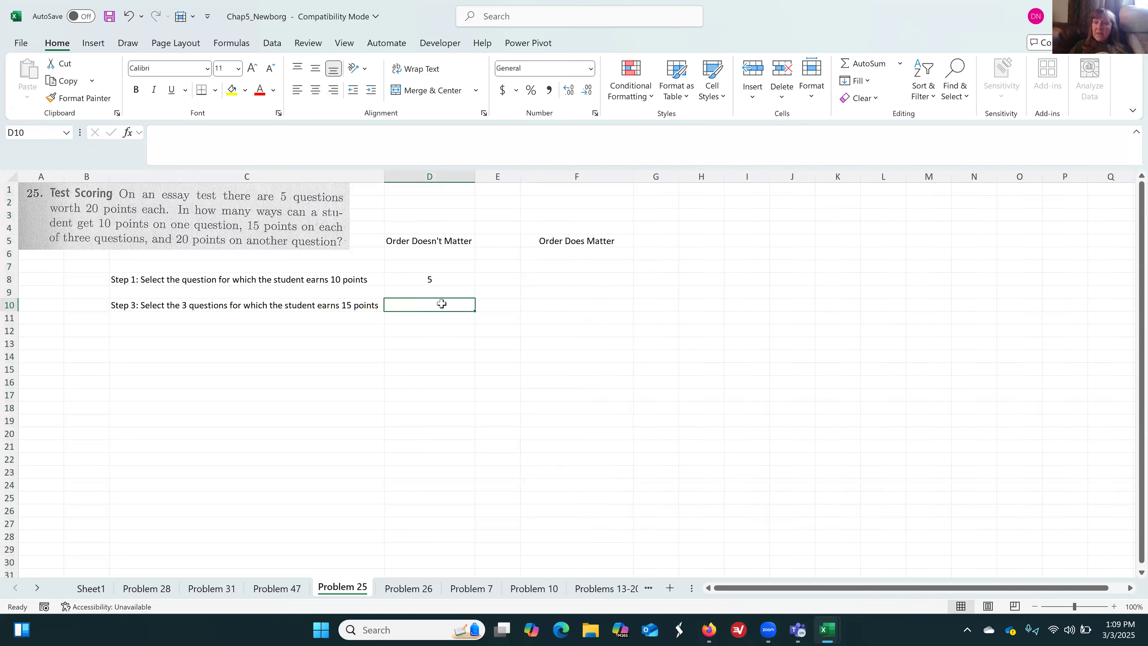
{"action": "type", "text": "=combin("}
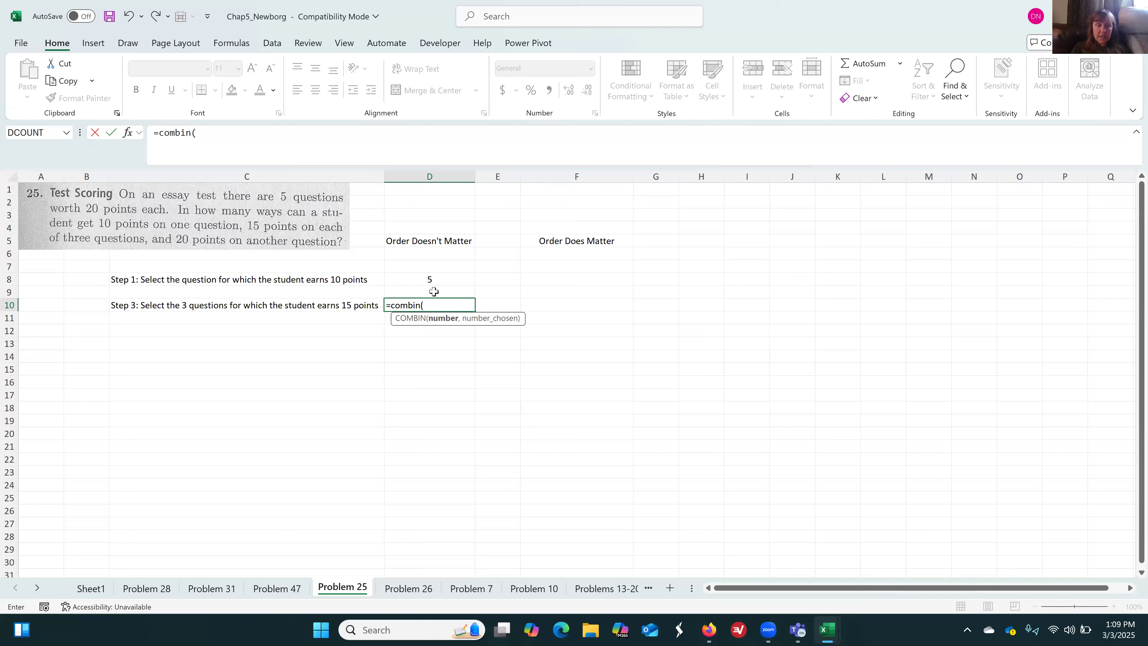
{"action": "type", "text": "4, 3)"}
{"action": "key", "text": "Return"}
{"action": "key", "text": "Up"}
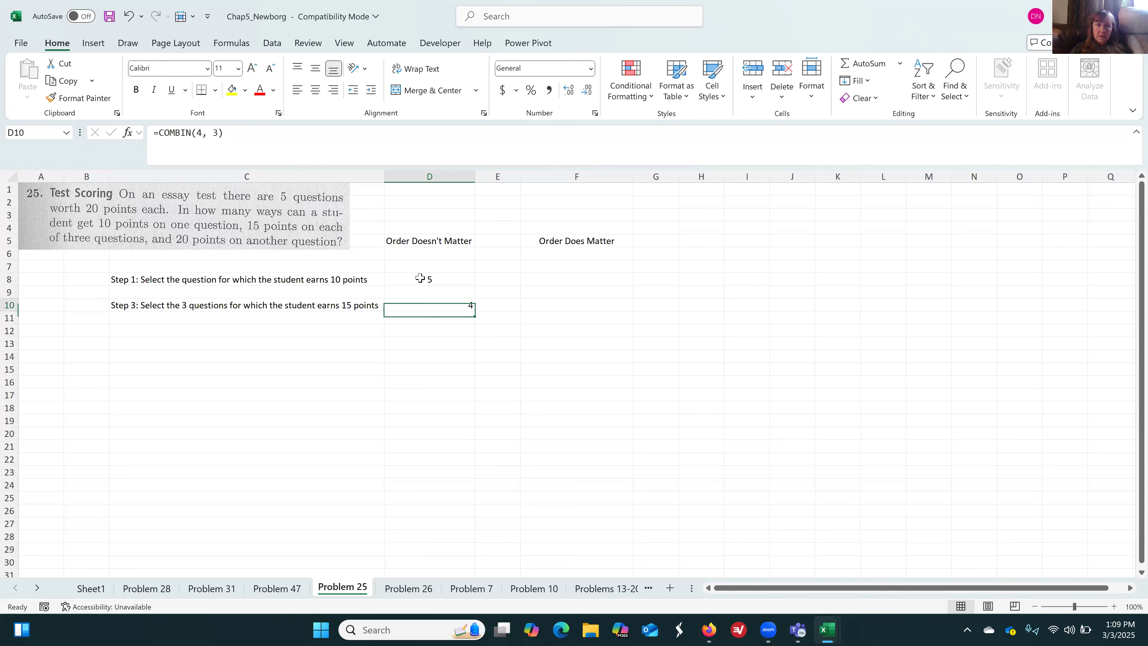
{"action": "left_click", "coordinate": [316, 90]}
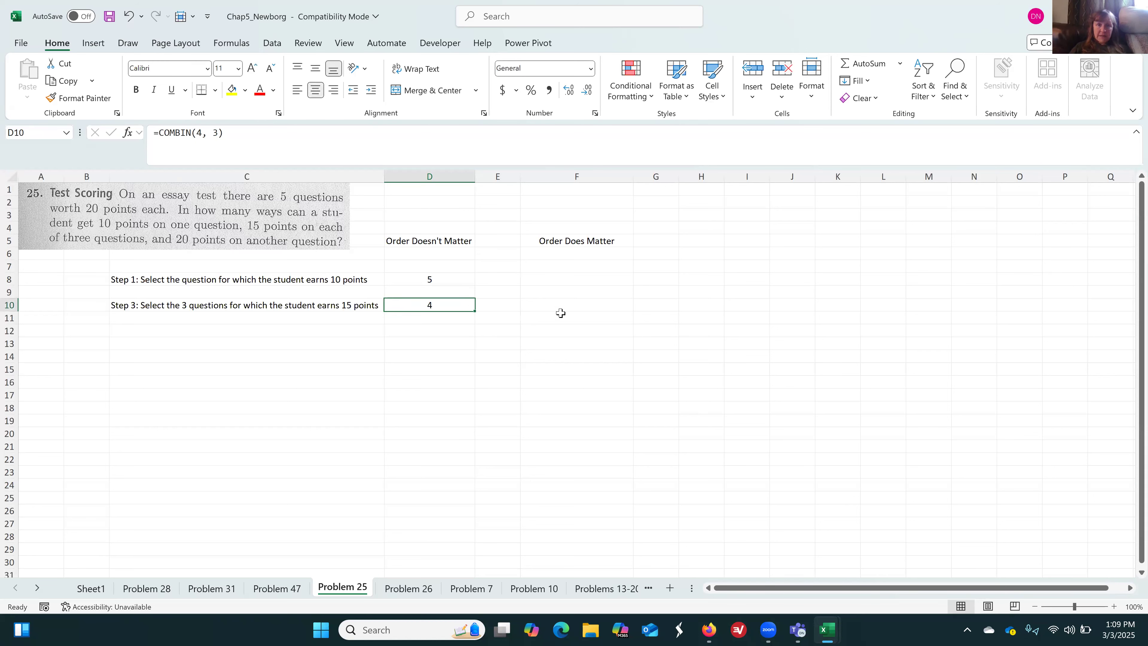
Calculate the ordered outcomes for the 15-point questions in F10 with =PERMUT(4,3)
{"action": "left_click", "coordinate": [562, 302]}
{"action": "type", "text": "="}
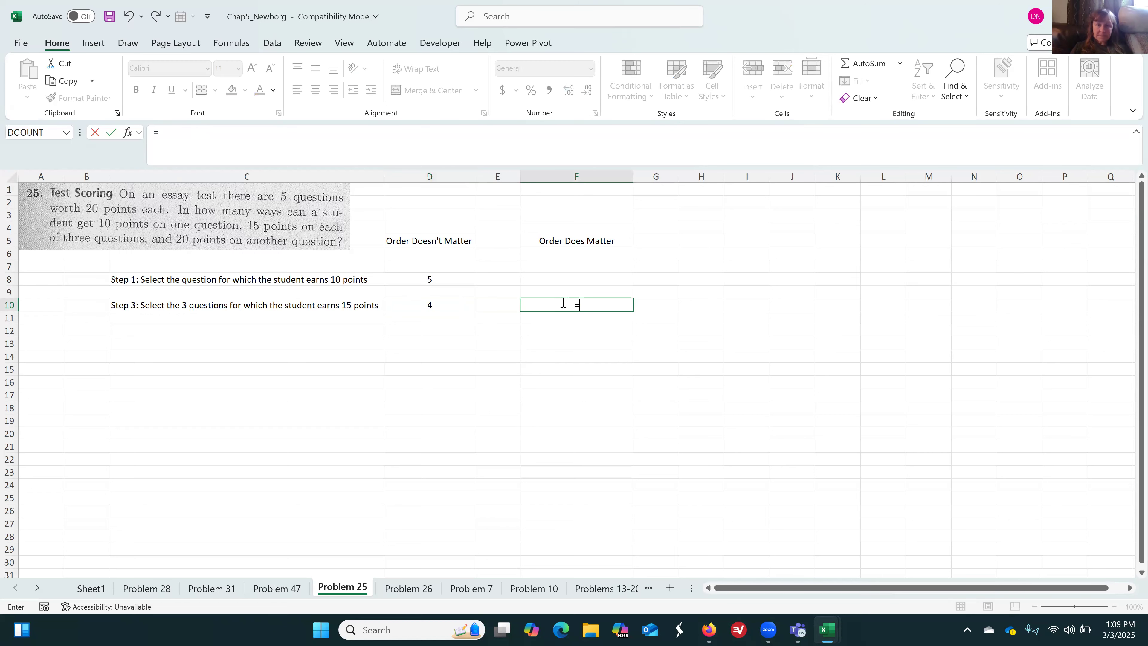
{"action": "type", "text": "permu"}
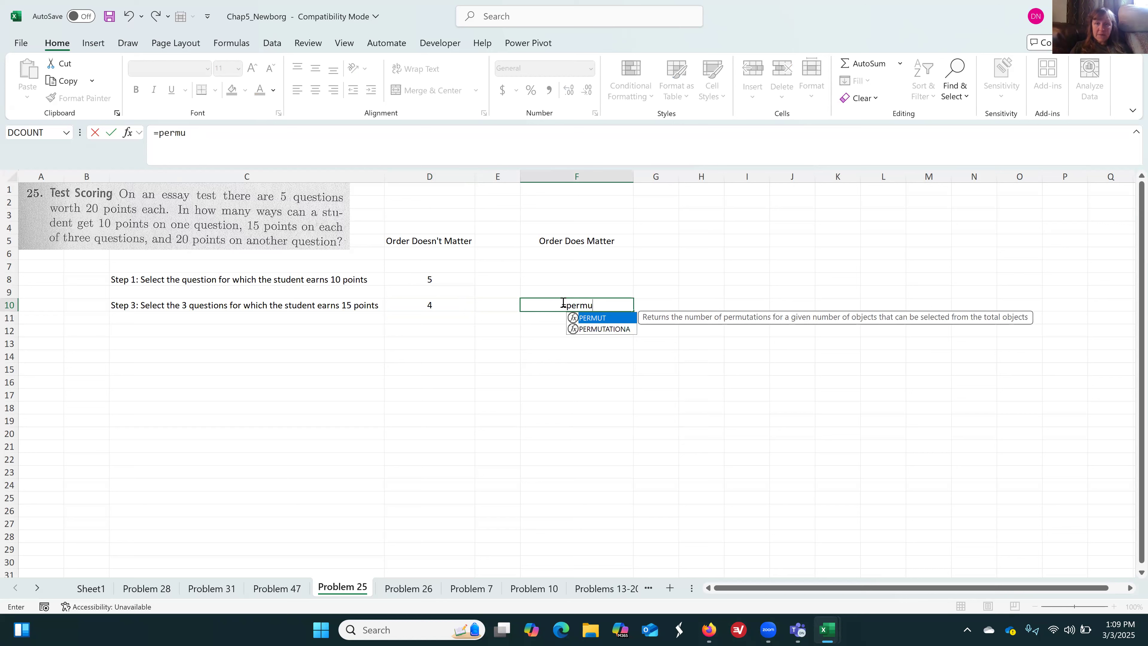
{"action": "type", "text": "t"}
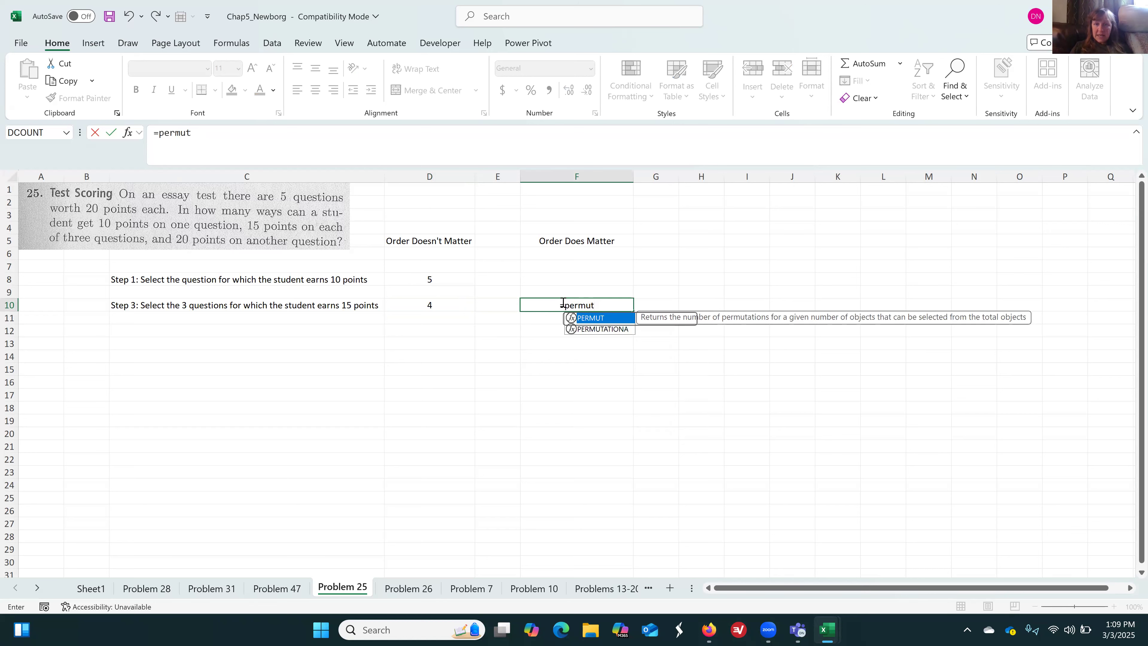
{"action": "type", "text": "("}
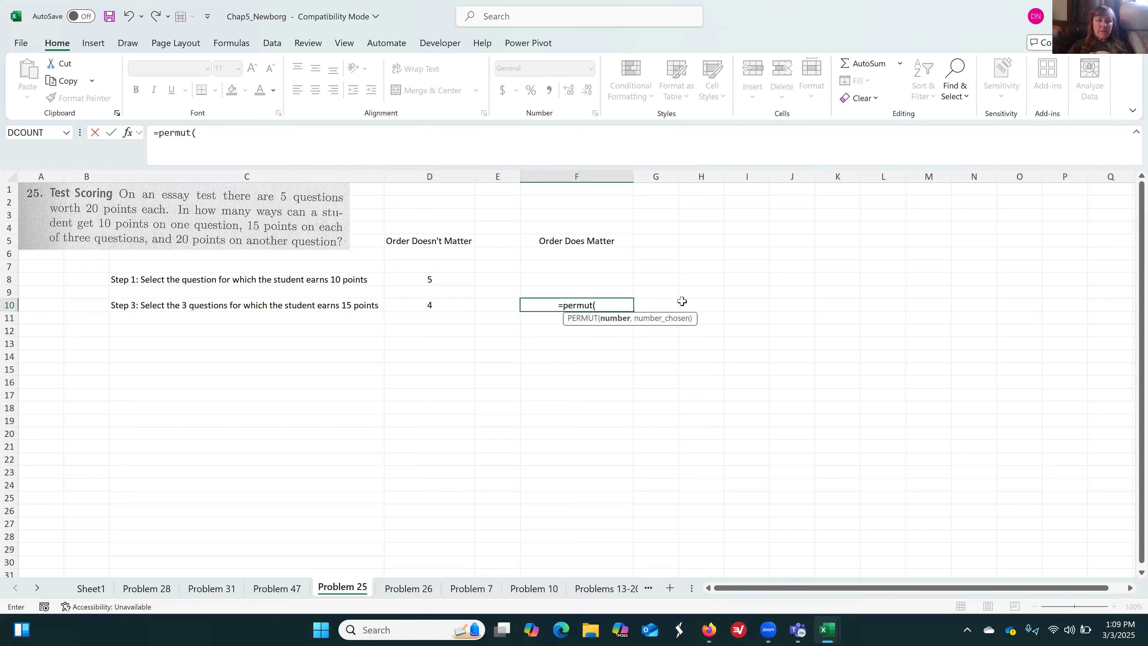
{"action": "type", "text": "4,3)"}
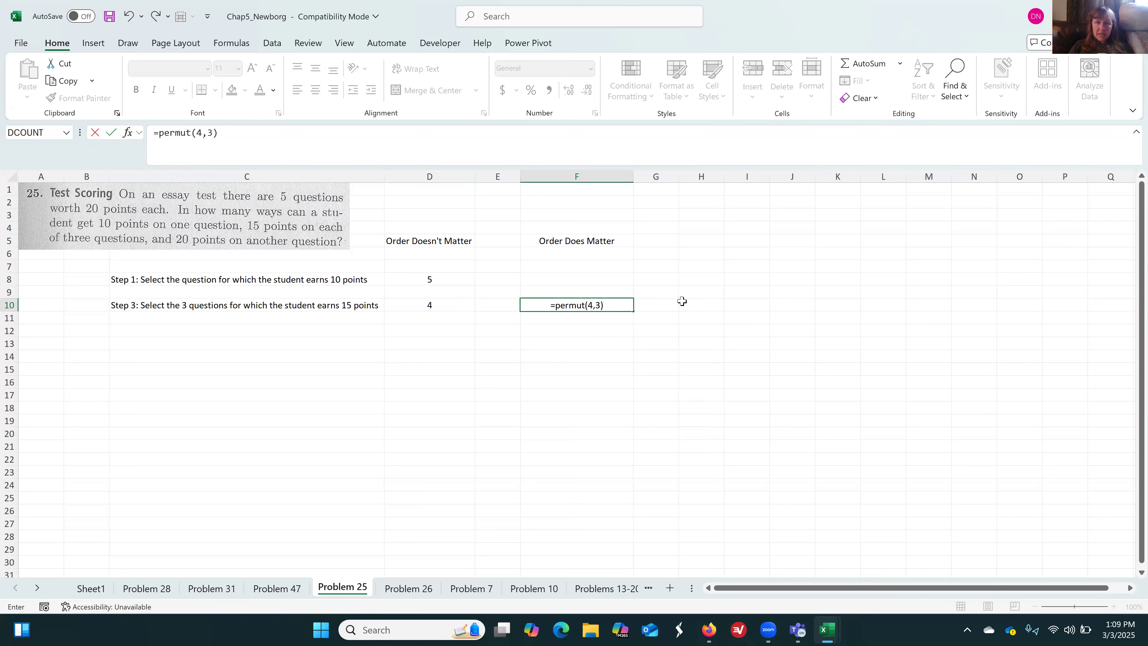
{"action": "key", "text": "Return"}
Copy the Step 1 formula from D8 into F8 under "Order Does Matter"
{"action": "key", "text": "Up"}
{"action": "key", "text": "Up"}
{"action": "key", "text": "Up"}
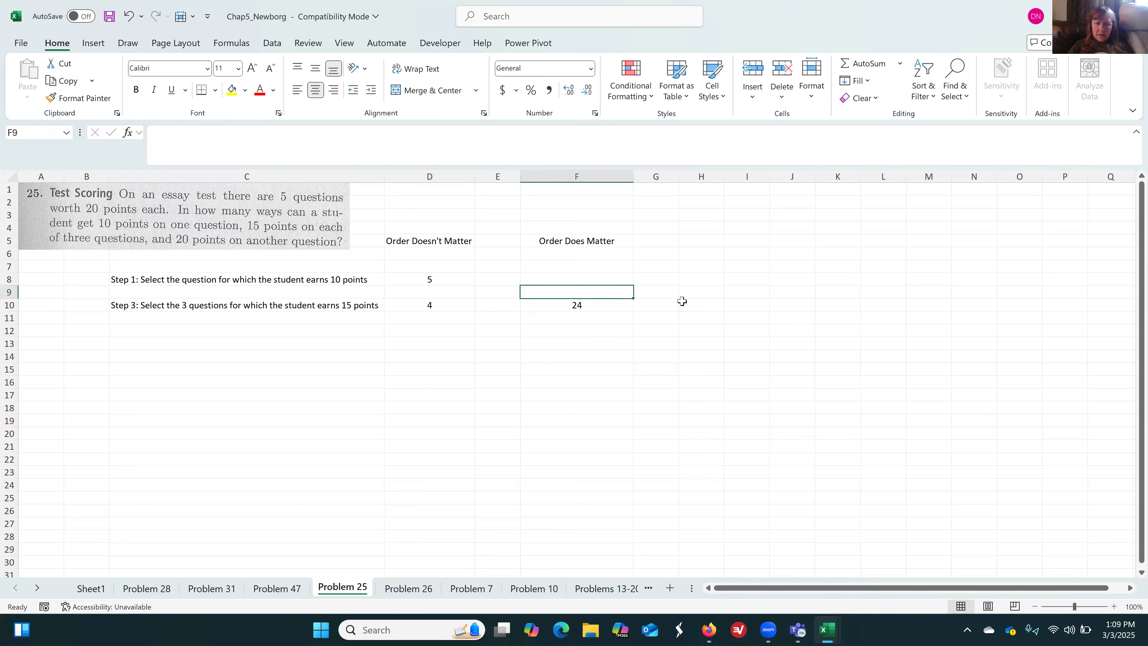
{"action": "key", "text": "Left"}
{"action": "key", "text": "Left"}
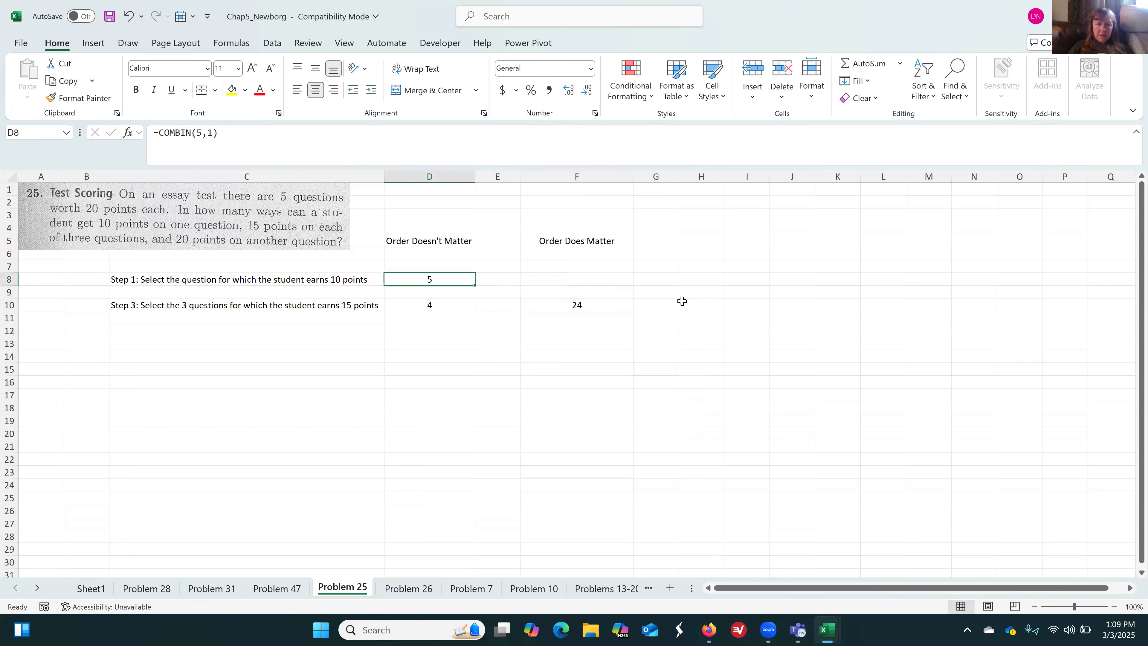
{"action": "key", "text": "ctrl+c"}
{"action": "key", "text": "Right"}
{"action": "key", "text": "Right"}
{"action": "key", "text": "ctrl+v"}
Renumber the description in C10 as Step 2
{"action": "key", "text": "Down"}
{"action": "key", "text": "Down"}
{"action": "key", "text": "Down"}
{"action": "key", "text": "Down"}
{"action": "key", "text": "Left"}
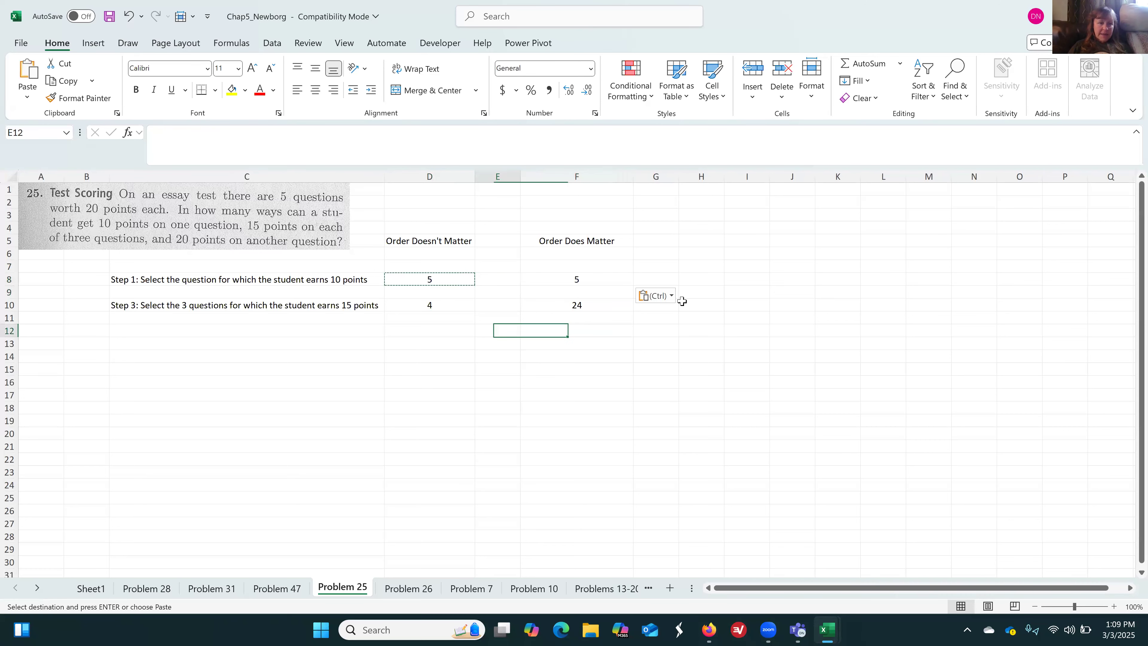
{"action": "key", "text": "Left"}
{"action": "key", "text": "Left"}
{"action": "key", "text": "Left"}
{"action": "key", "text": "Up"}
{"action": "key", "text": "shift+Up"}
{"action": "key", "text": "Right"}
{"action": "key", "text": "Up"}
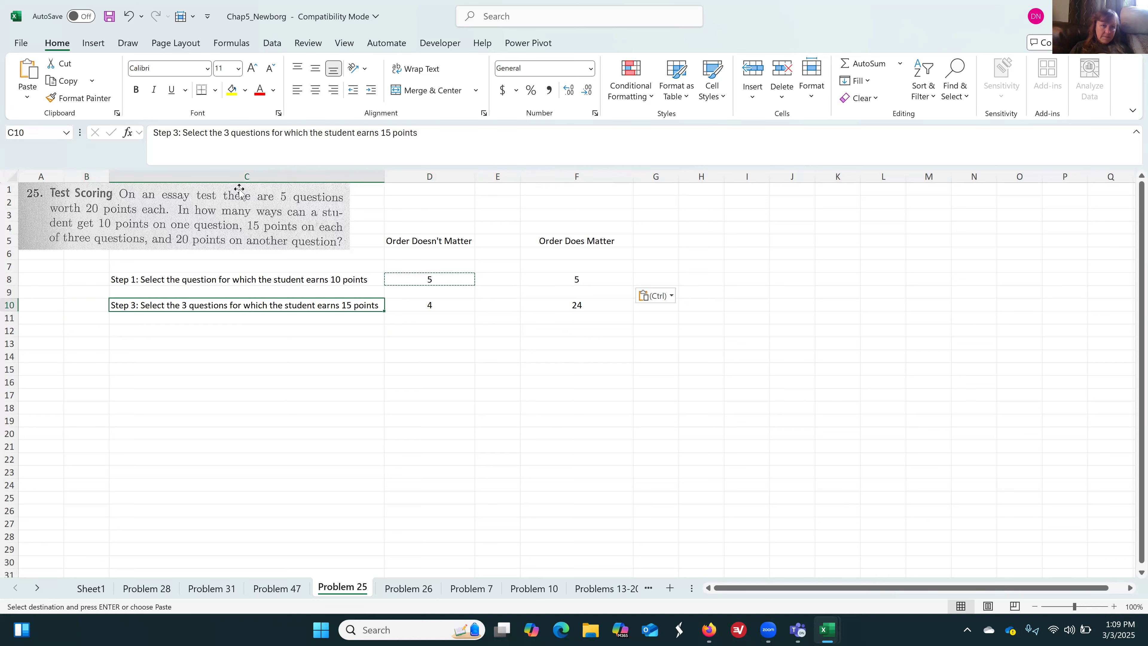
{"action": "left_click", "coordinate": [175, 132]}
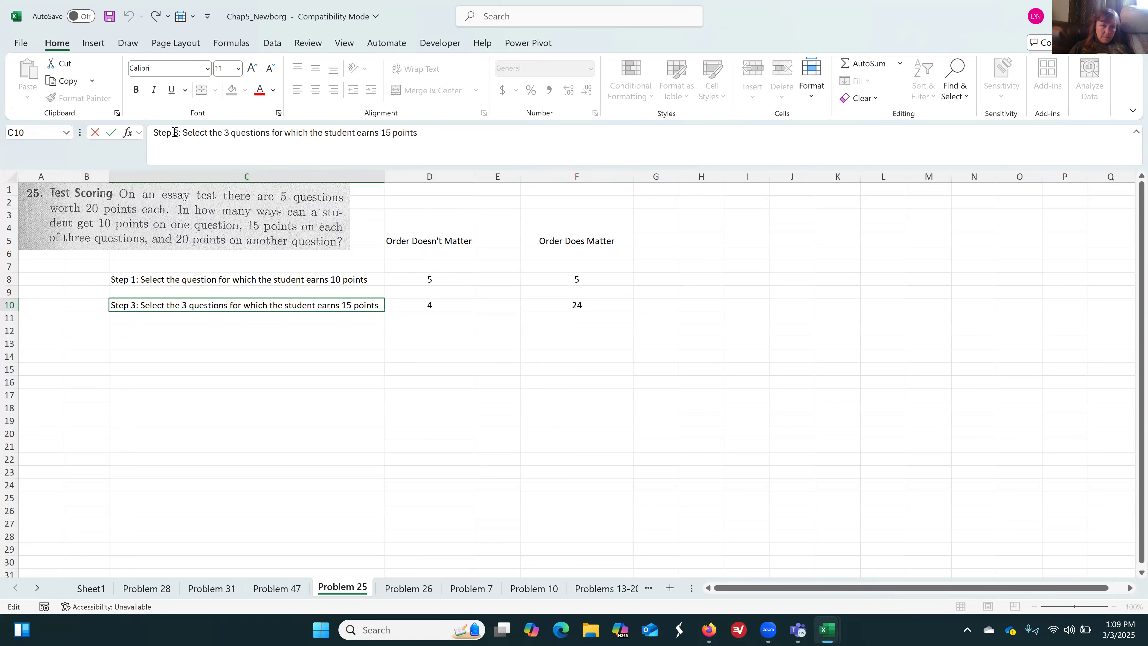
{"action": "key", "text": "BackSpace"}
{"action": "type", "text": "2"}
{"action": "key", "text": "Return"}
Copy the Step 2 description from C10 into C12
{"action": "key", "text": "Up"}
{"action": "key", "text": "ctrl+c"}
{"action": "key", "text": "Down"}
{"action": "key", "text": "Down"}
{"action": "key", "text": "ctrl+v"}
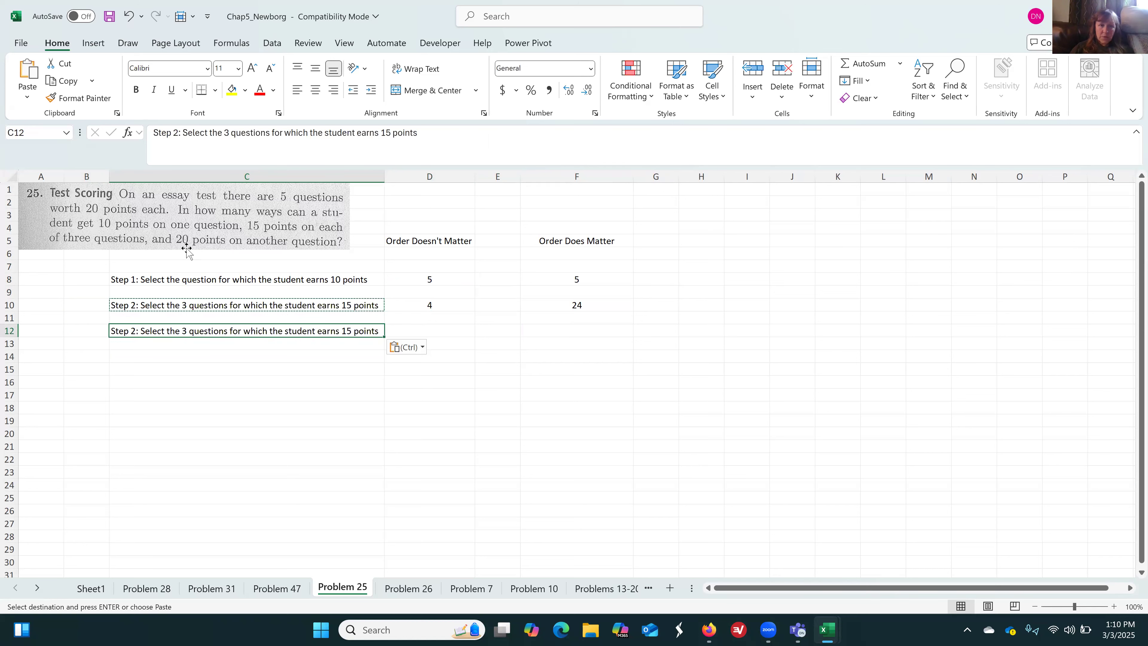
Edit the copied description in C12 to read "Step 3: Select the questions for which the student earns 20 points"
{"action": "left_click", "coordinate": [225, 133]}
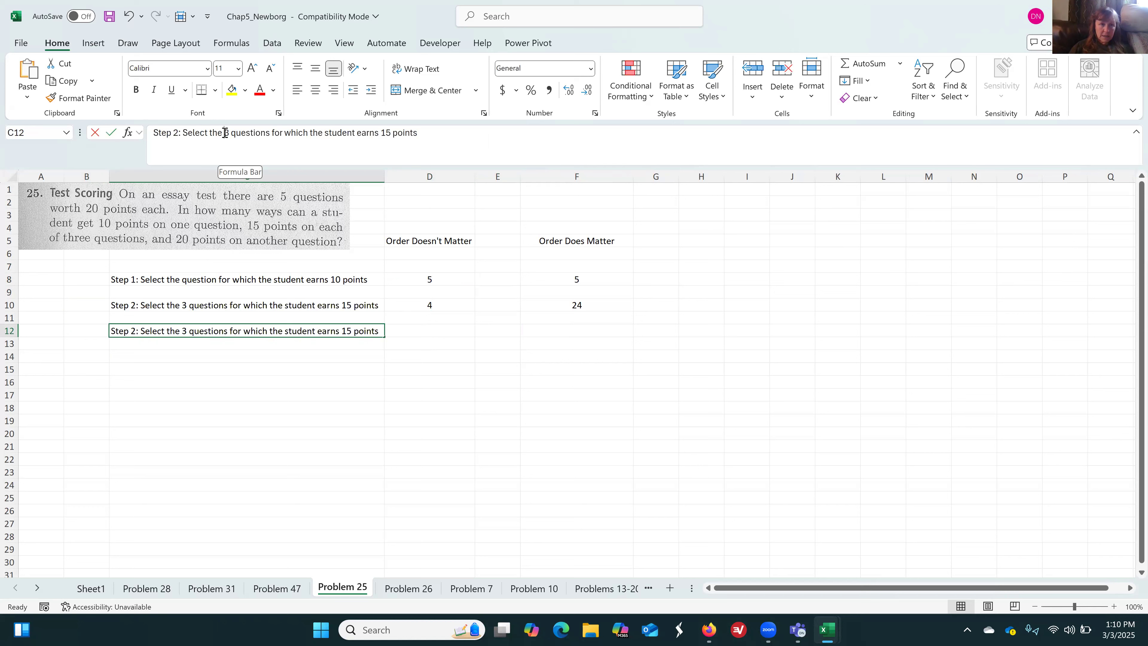
{"action": "left_click", "coordinate": [228, 132]}
{"action": "key", "text": "BackSpace"}
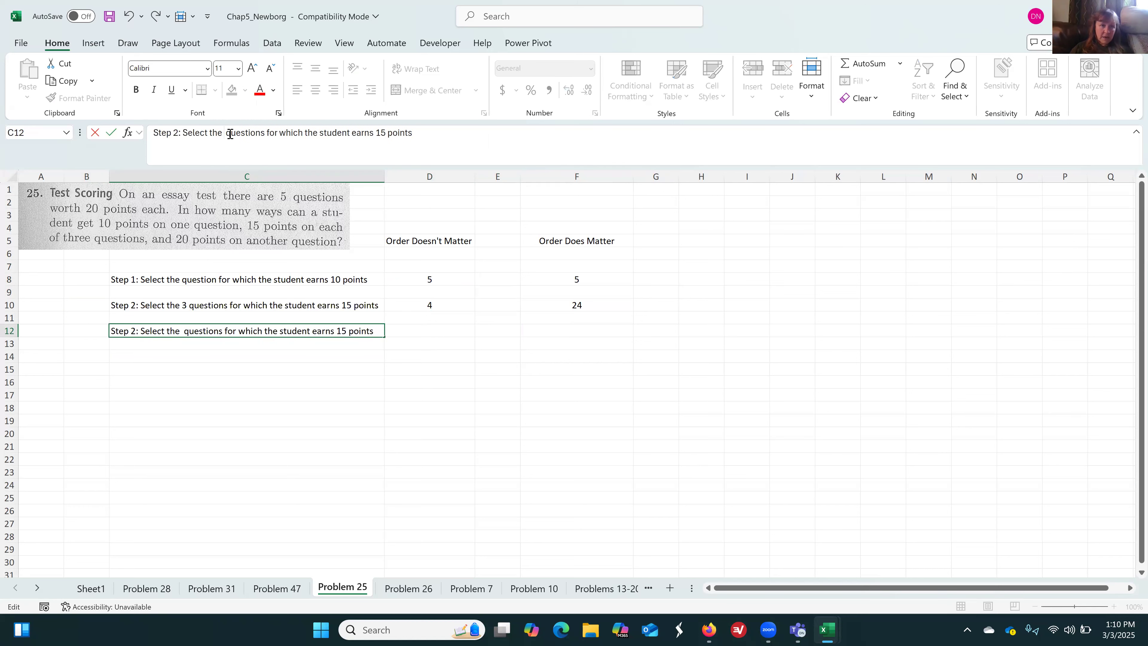
{"action": "key", "text": "BackSpace"}
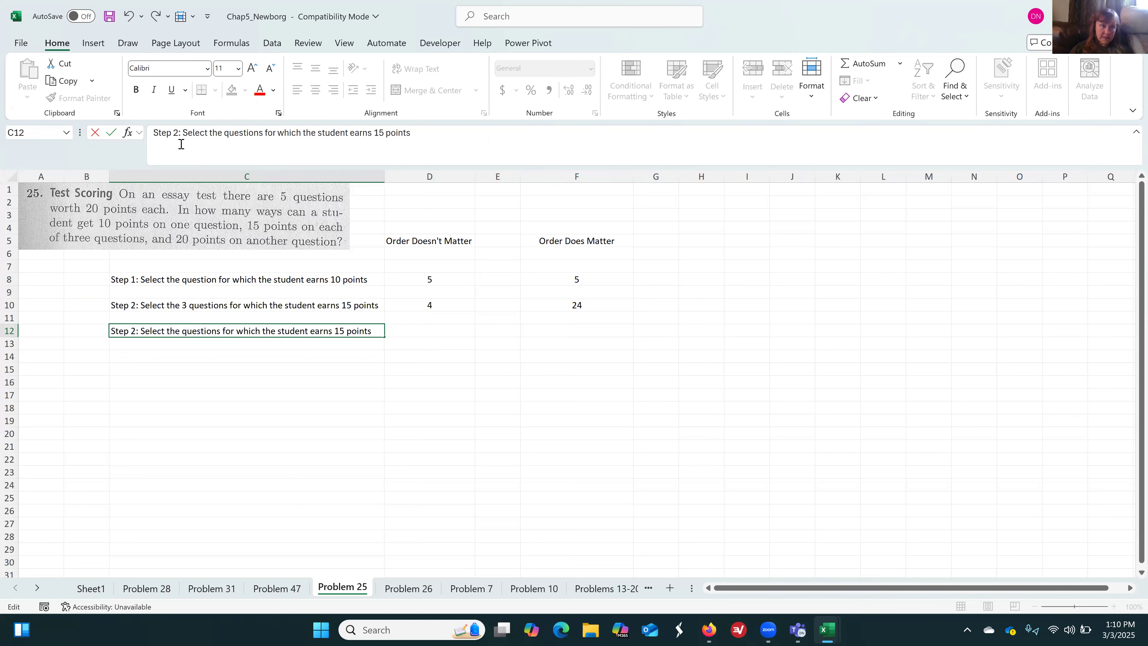
{"action": "left_click", "coordinate": [179, 132]}
{"action": "key", "text": "BackSpace"}
{"action": "type", "text": "3"}
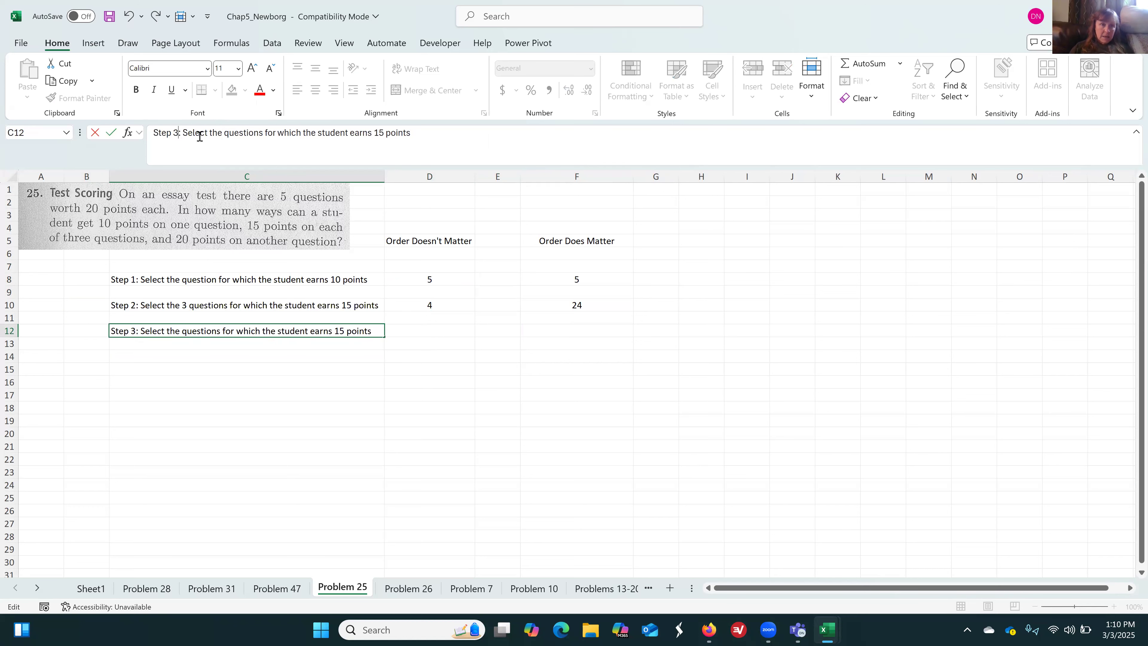
{"action": "left_click", "coordinate": [385, 134]}
{"action": "key", "text": "BackSpace"}
{"action": "key", "text": "BackSpace"}
{"action": "type", "text": "20"}
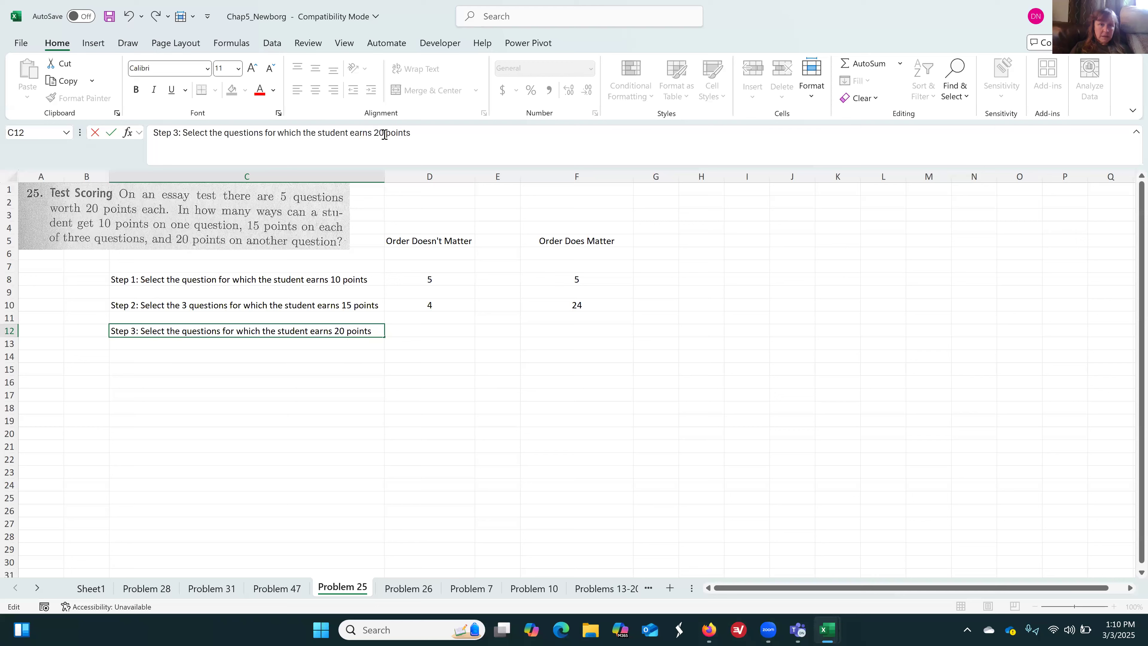
{"action": "key", "text": "Return"}
Enter 1 as the Step 3 outcome in D12 and centre it
{"action": "key", "text": "Left"}
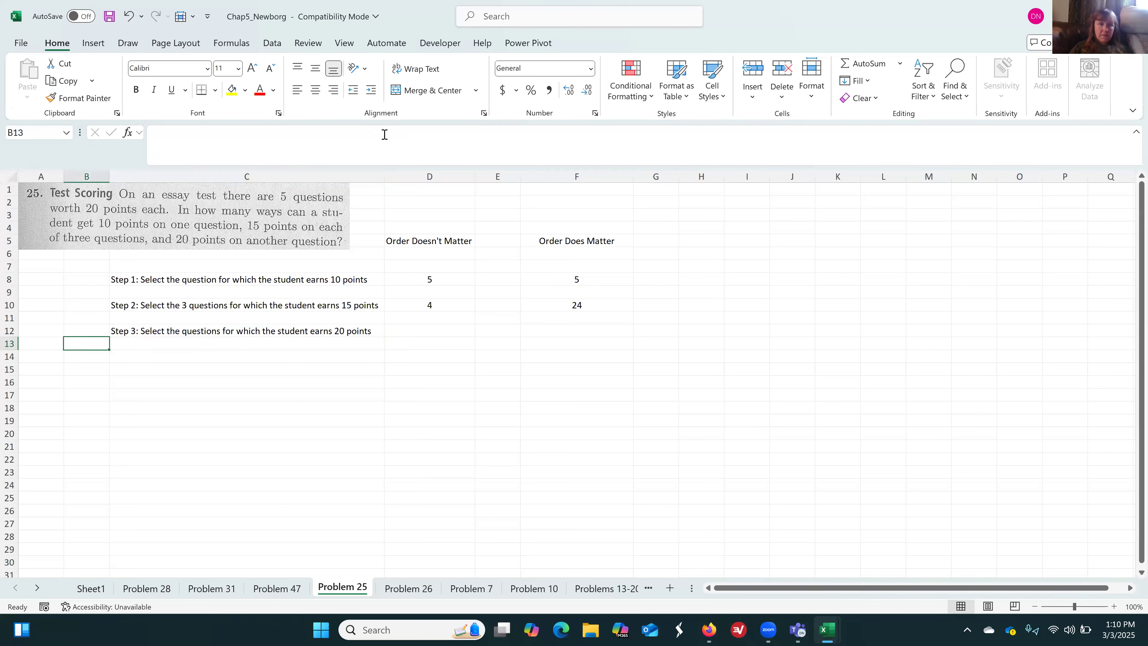
{"action": "key", "text": "Up"}
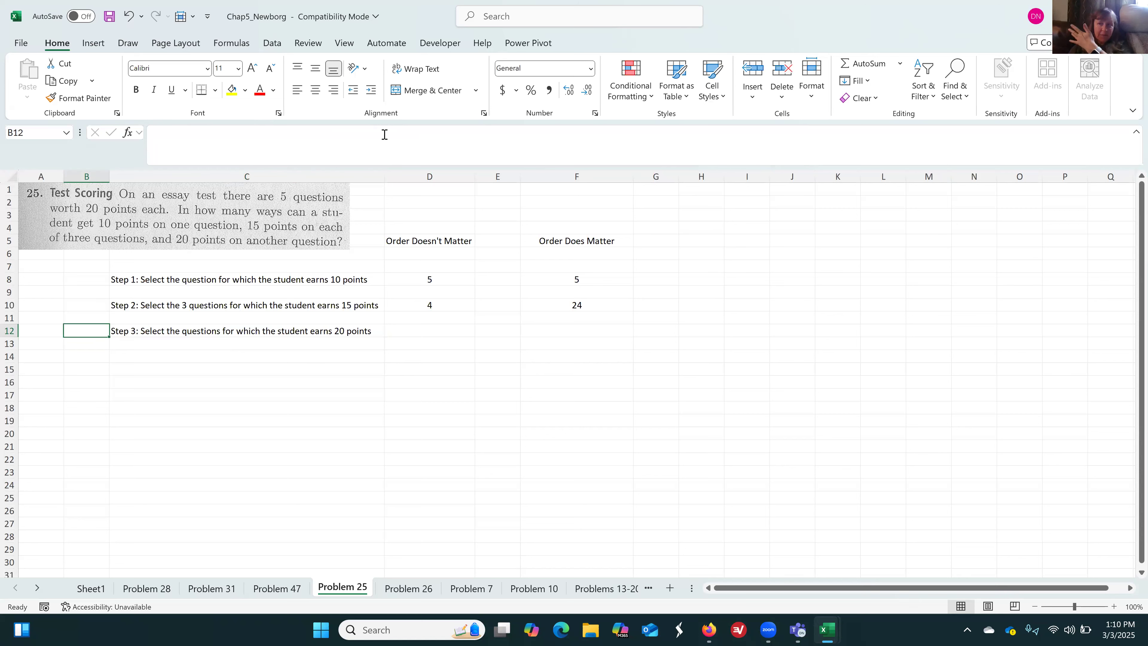
{"action": "key", "text": "Right"}
{"action": "key", "text": "Right"}
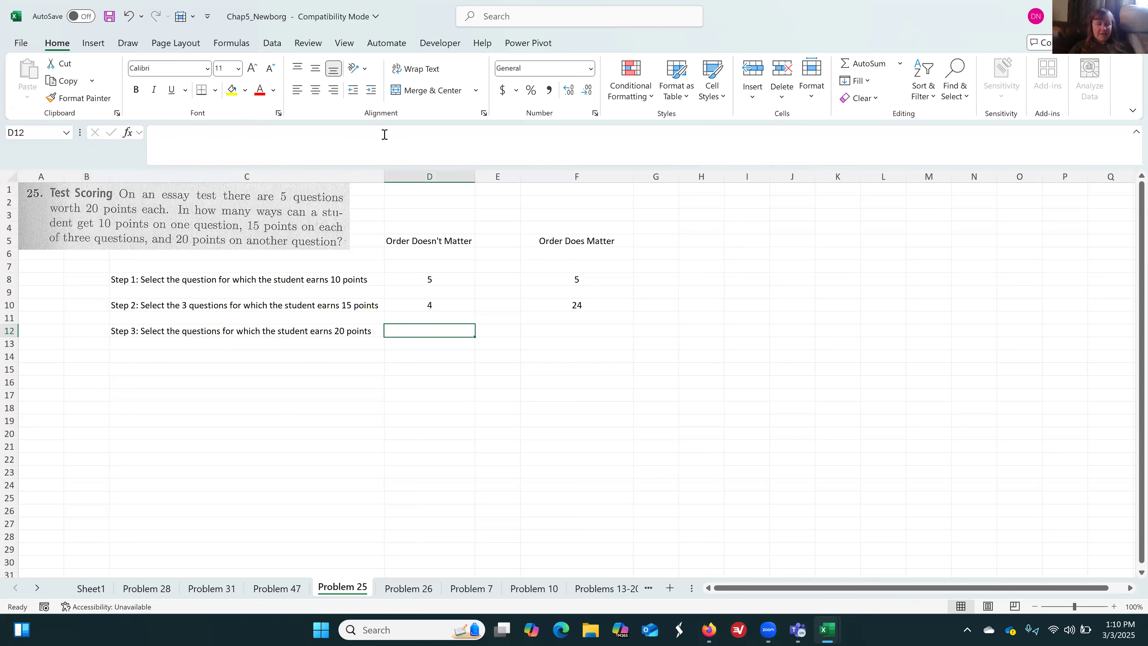
{"action": "type", "text": "1"}
{"action": "key", "text": "Right"}
{"action": "key", "text": "Left"}
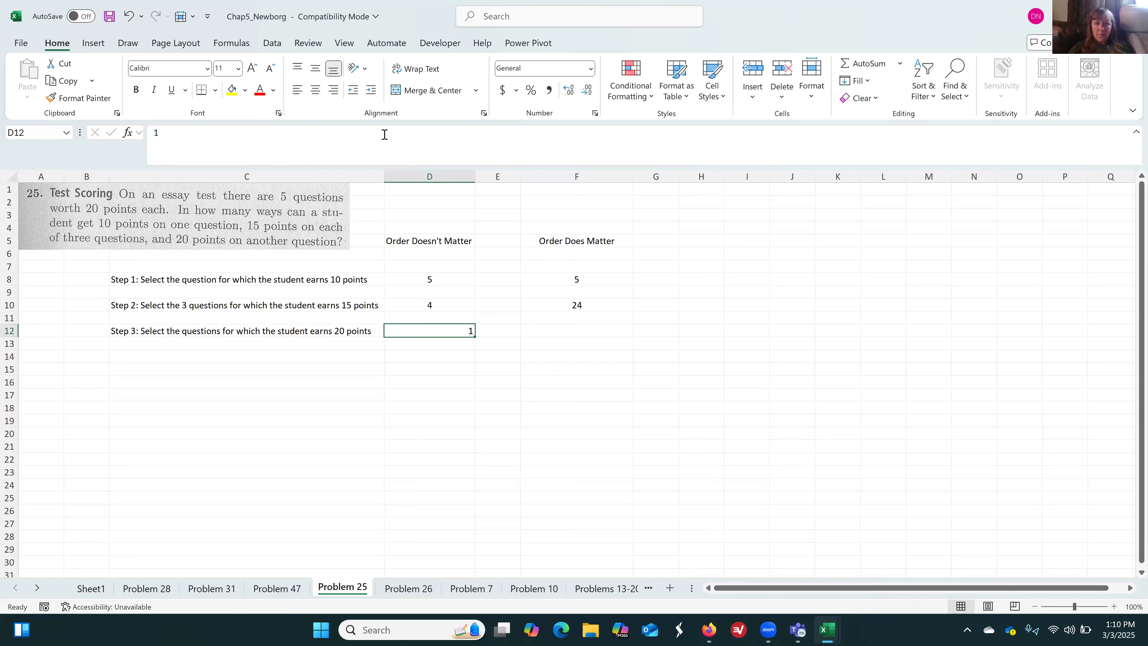
{"action": "key", "text": "alt+h"}
{"action": "key", "text": "a"}
{"action": "key", "text": "c"}
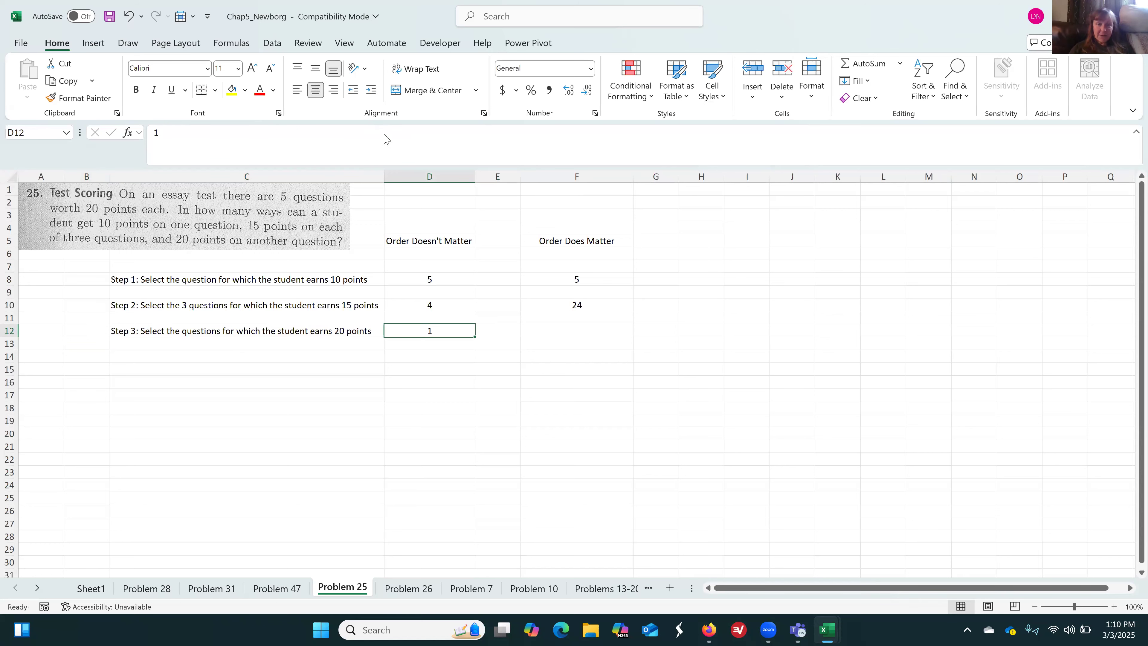
Enter 1 as the Step 3 outcome in F12 under "Order Does Matter"
{"action": "key", "text": "Right"}
{"action": "key", "text": "Right"}
{"action": "type", "text": "1"}
{"action": "key", "text": "Return"}
Enter the label "Total # of possibilities:" in C14
{"action": "key", "text": "Down"}
{"action": "key", "text": "Left"}
{"action": "key", "text": "Left"}
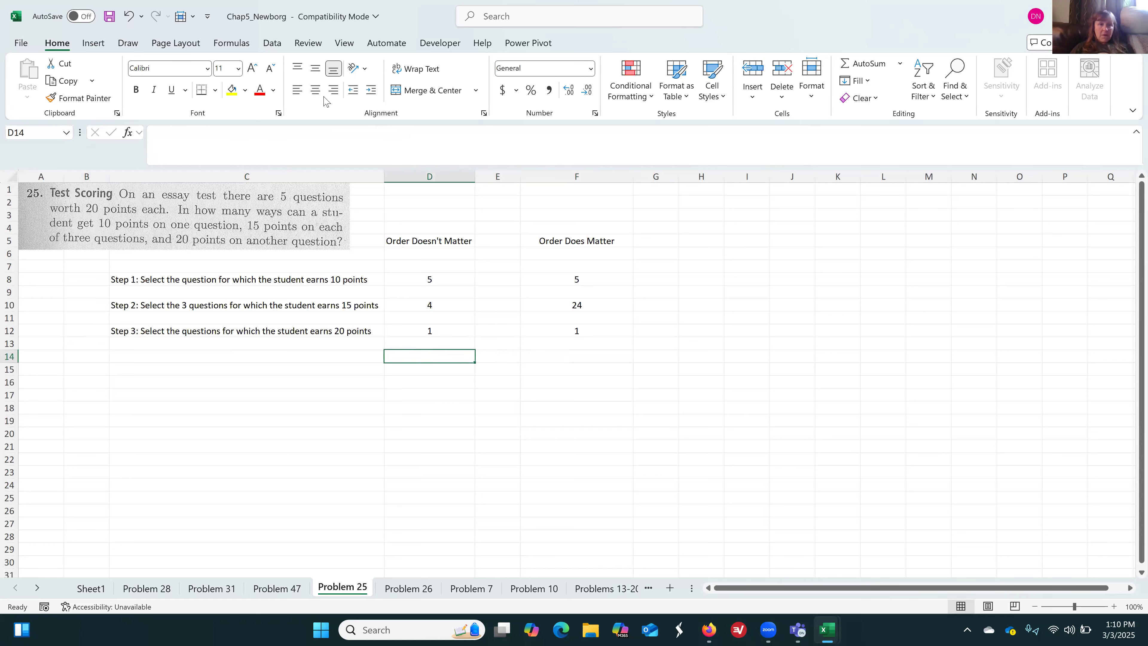
{"action": "key", "text": "Left"}
{"action": "type", "text": "T"}
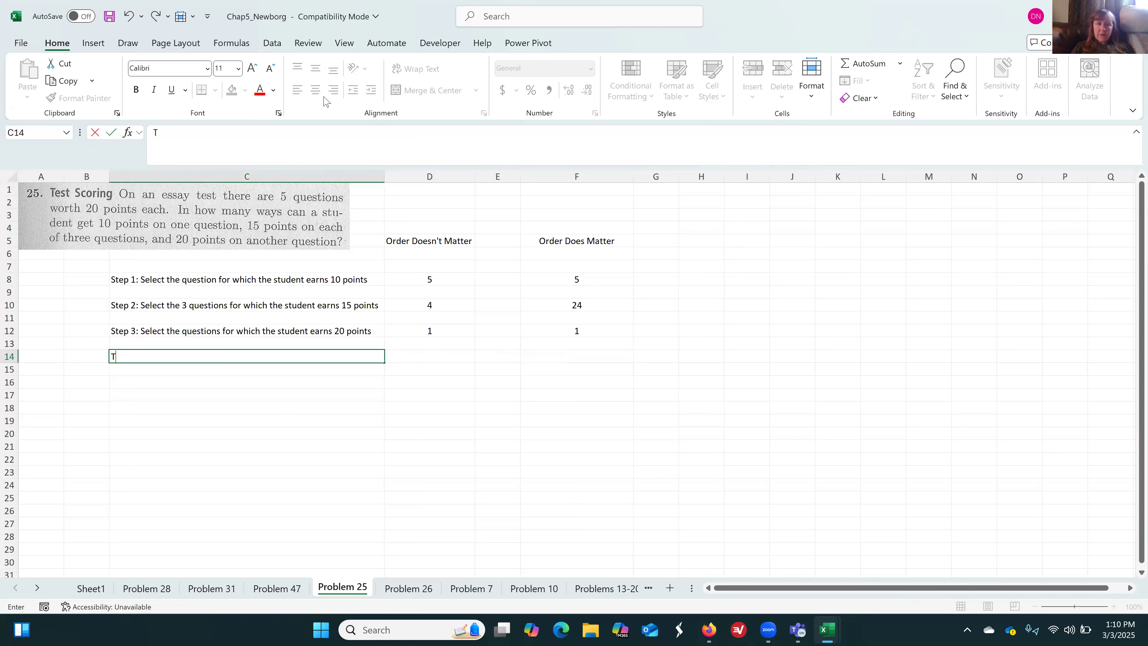
{"action": "type", "text": "otal # of possit"}
{"action": "key", "text": "BackSpace"}
{"action": "key", "text": "BackSpace"}
{"action": "key", "text": "BackSpace"}
{"action": "type", "text": "bilities:"}
{"action": "key", "text": "Tab"}
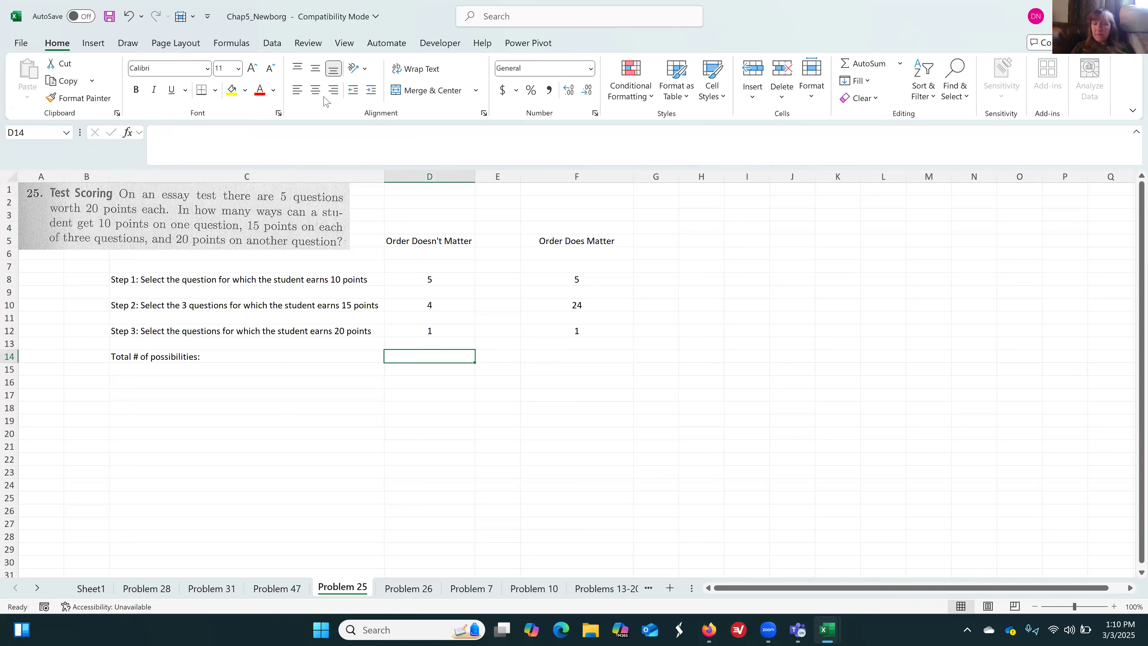
Calculate the total for the "Order Doesn't Matter" column in D14 with =D8*D10*D12
{"action": "type", "text": "="}
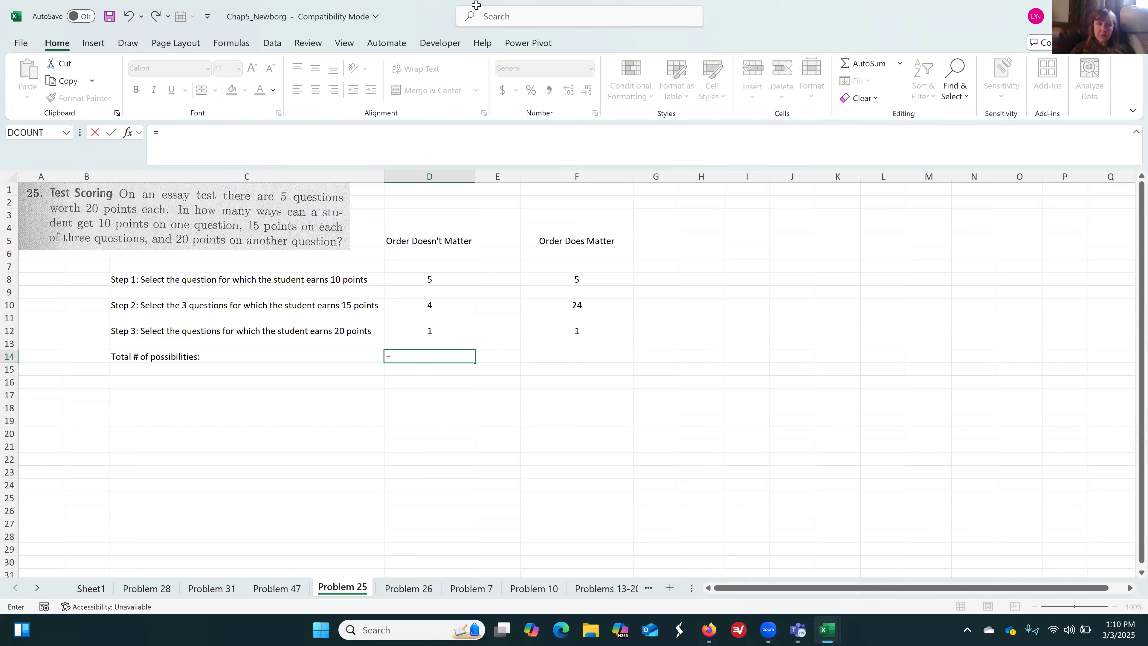
{"action": "left_click", "coordinate": [437, 273]}
{"action": "type", "text": "*"}
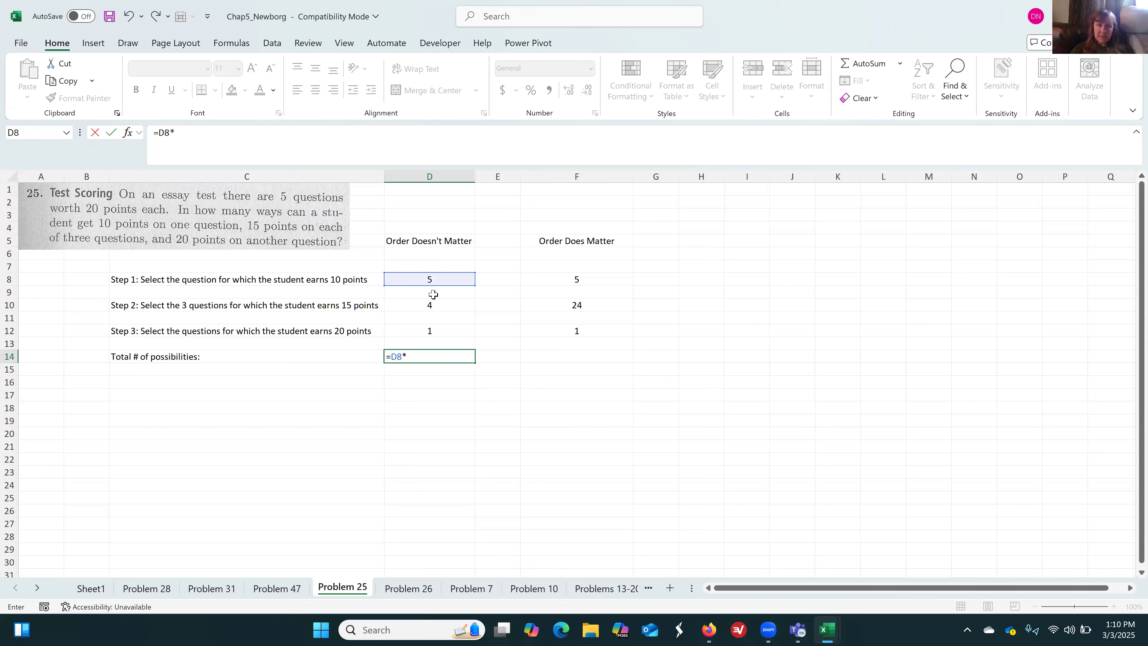
{"action": "left_click", "coordinate": [431, 304]}
{"action": "type", "text": "&"}
{"action": "key", "text": "BackSpace"}
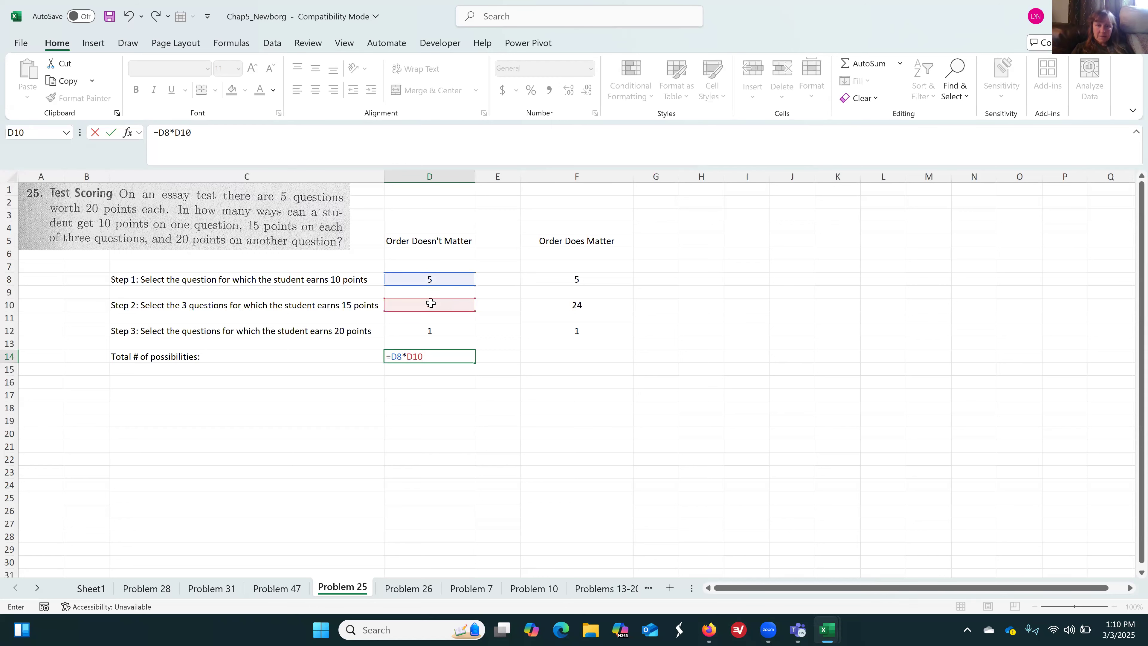
{"action": "type", "text": "*"}
{"action": "left_click", "coordinate": [432, 332]}
{"action": "key", "text": "Return"}
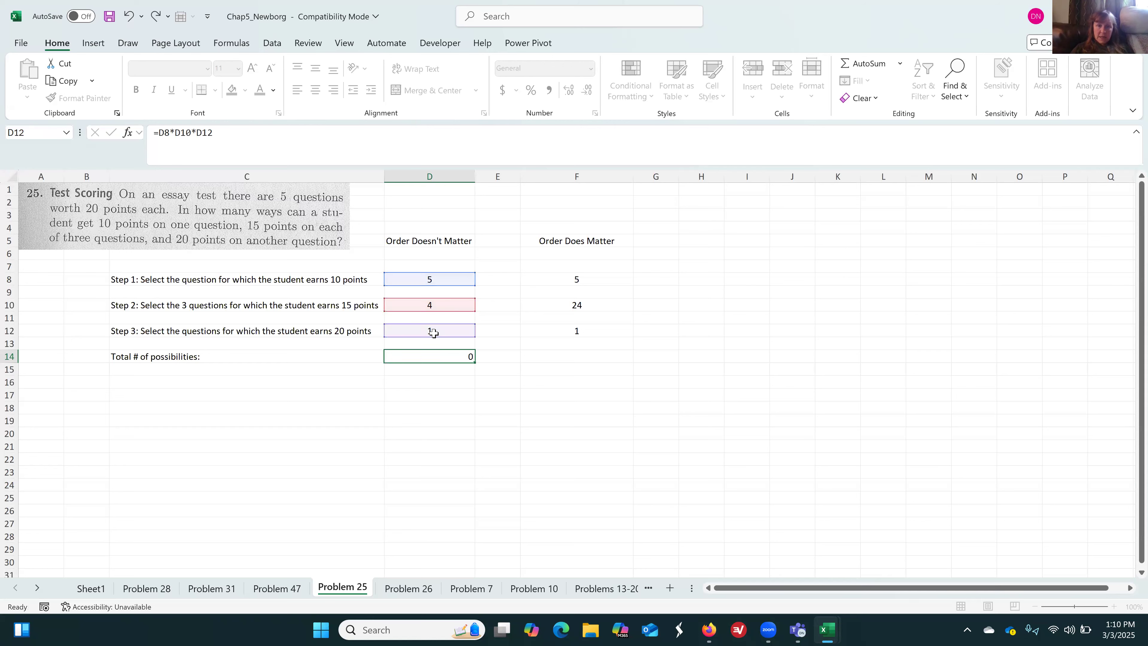
{"action": "key", "text": "Up"}
{"action": "key", "text": "Right"}
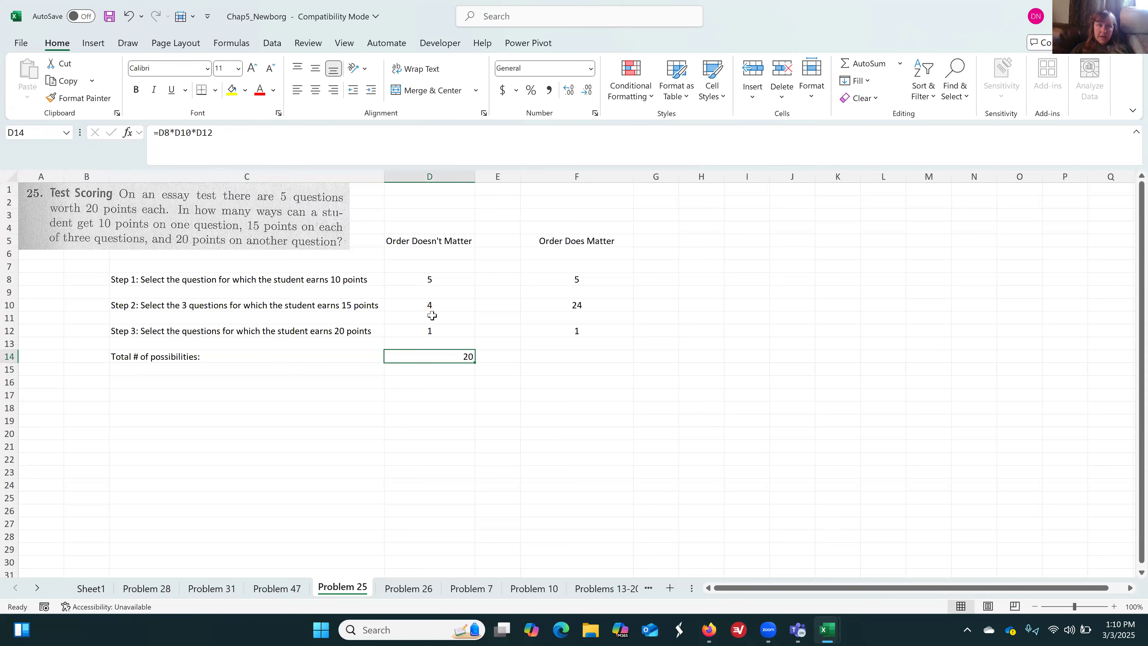
Centre the total in D14 and copy its formula to F14 for the "Order Does Matter" column
{"action": "left_click", "coordinate": [318, 95]}
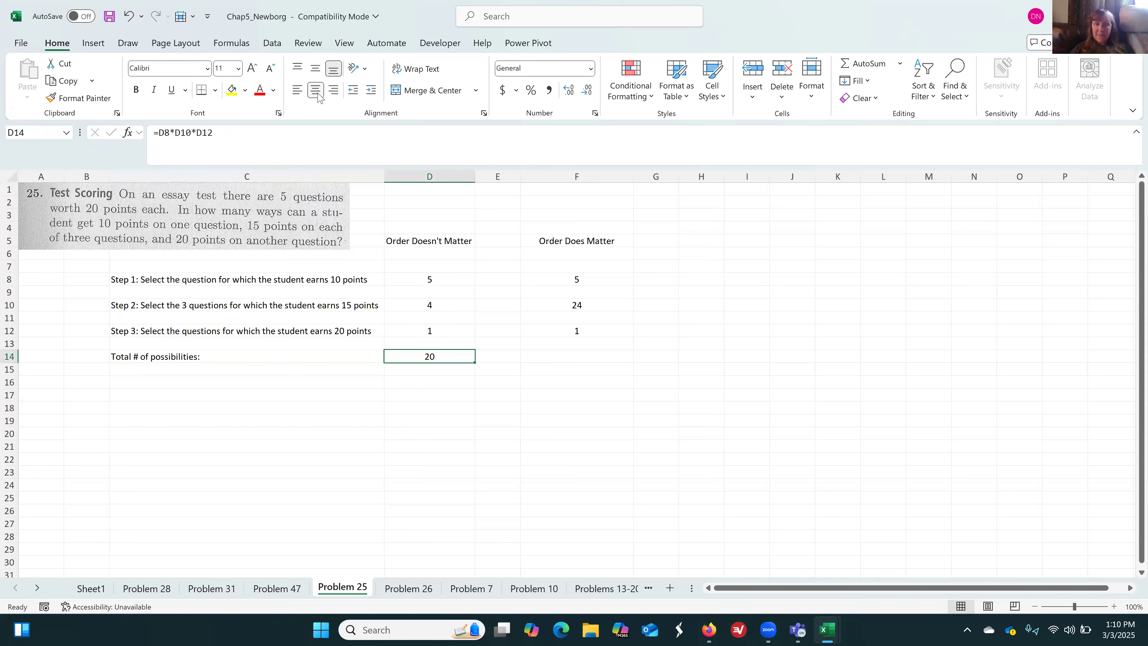
{"action": "key", "text": "ctrl+c"}
{"action": "key", "text": "Right"}
{"action": "key", "text": "Right"}
{"action": "key", "text": "ctrl+v"}
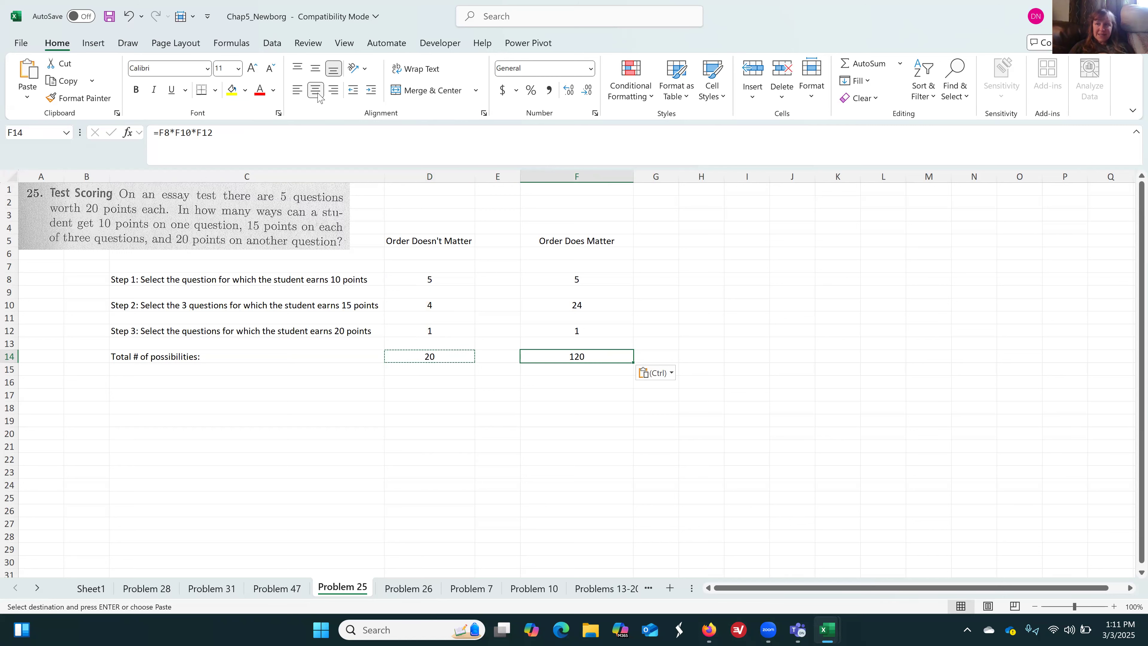
{"action": "key", "text": "Down"}
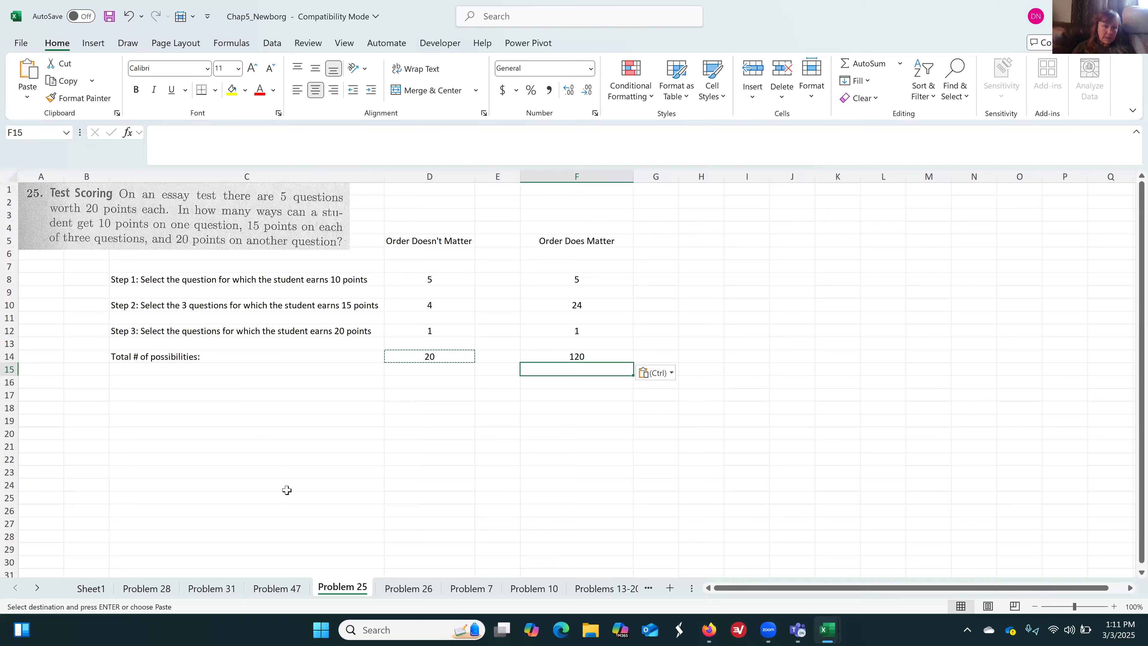
On Sheet1, fill the Problem 25 checklist rows C26:D29 with yellow
{"action": "left_click", "coordinate": [92, 588]}
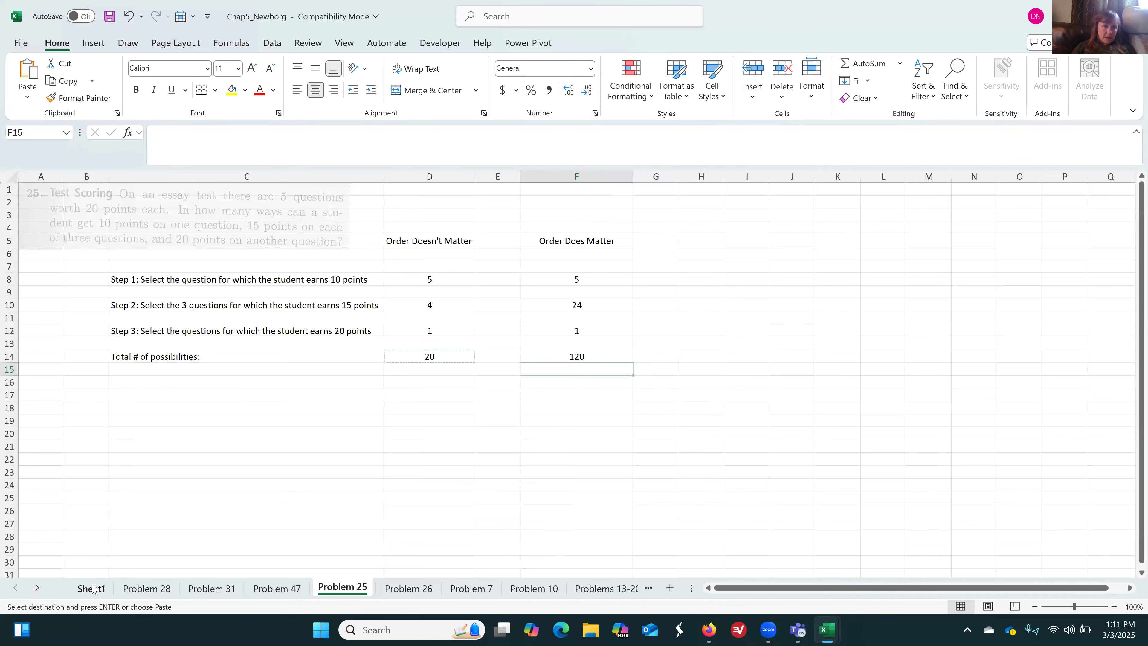
{"action": "left_click_drag", "start_coordinate": [353, 413], "coordinate": [531, 469]}
{"action": "left_click", "coordinate": [232, 90]}
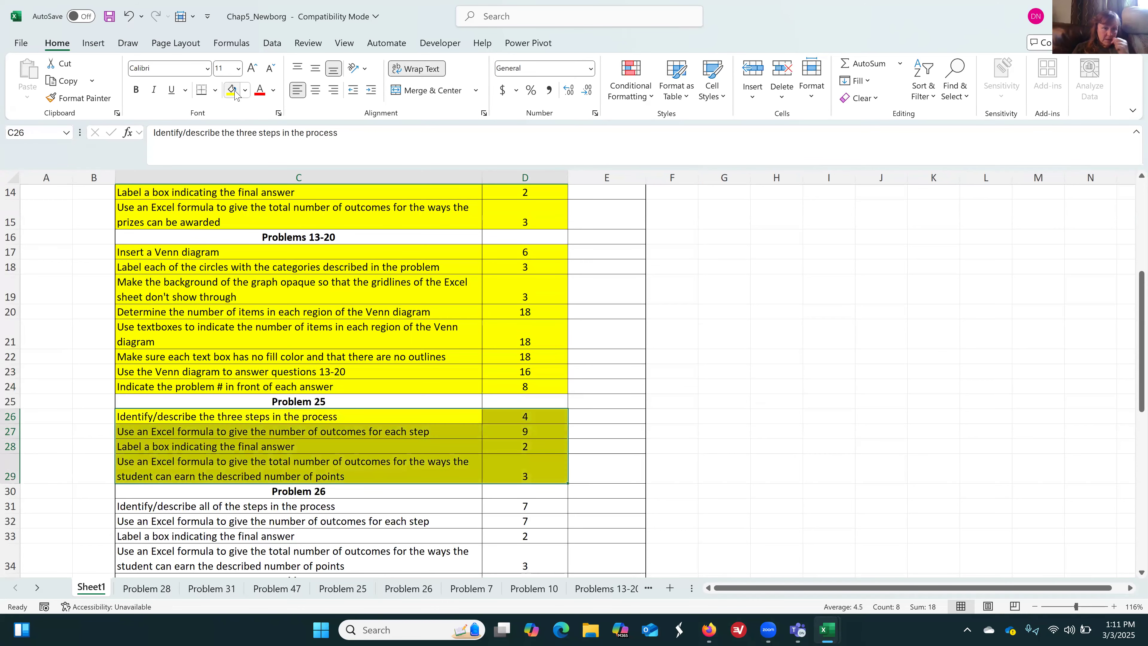
On the Problem 26 sheet, enter the label "# of choices for 1st digit:" in C4
{"action": "scroll", "coordinate": [235, 92], "scroll_direction": "down", "scroll_amount": 2}
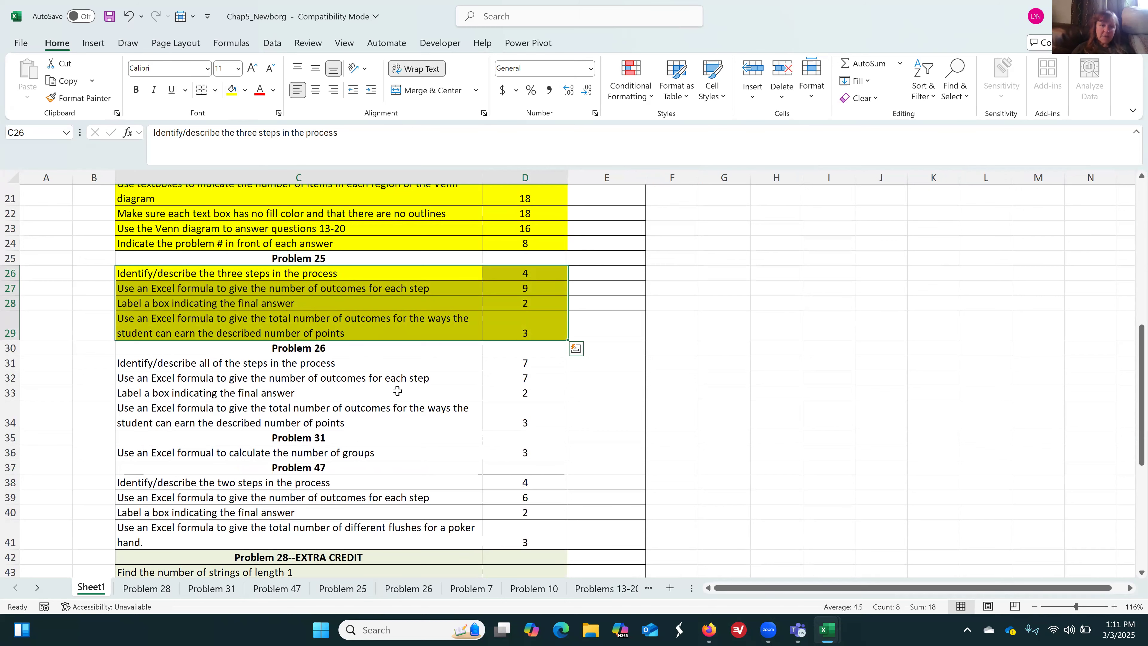
{"action": "left_click", "coordinate": [417, 588]}
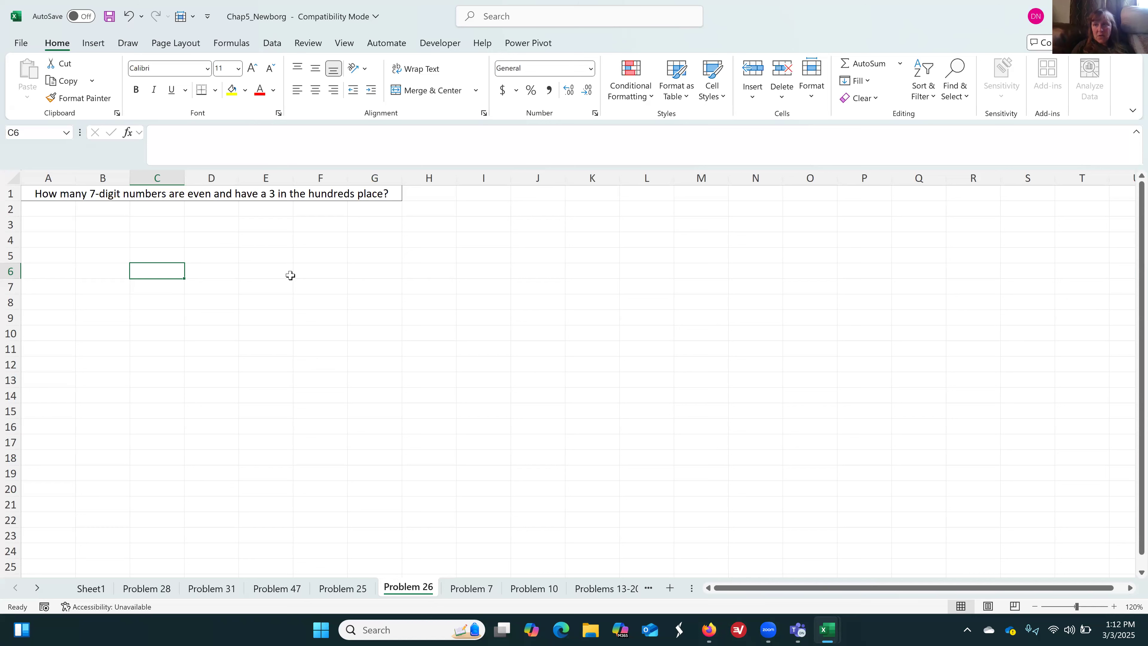
{"action": "left_click", "coordinate": [171, 241]}
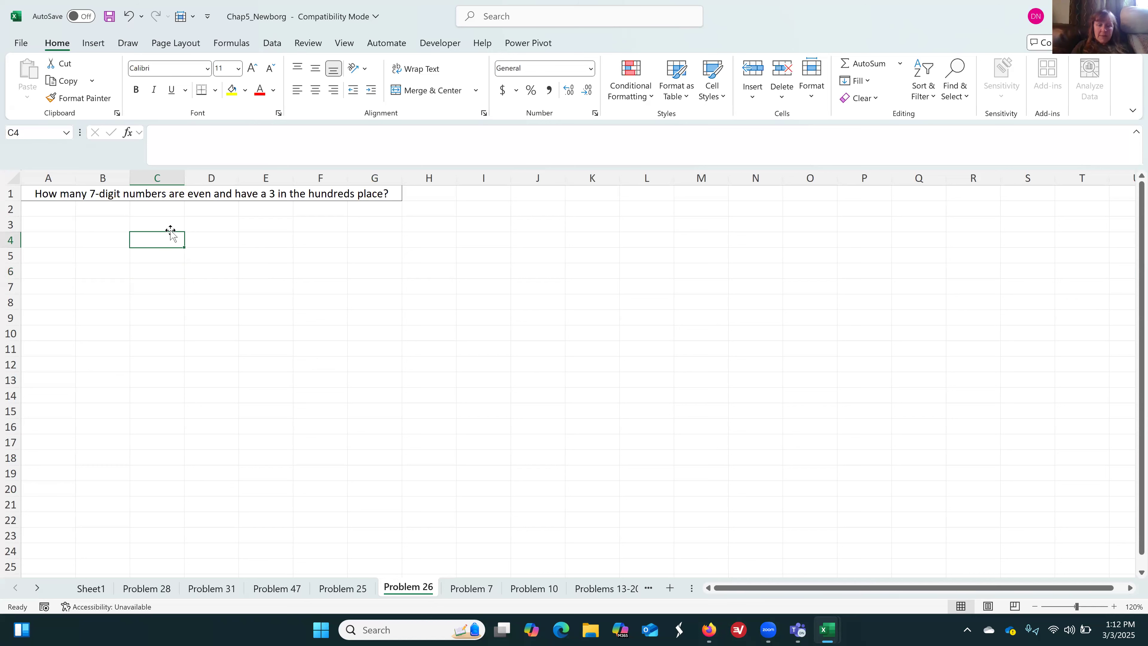
{"action": "key", "text": "Return"}
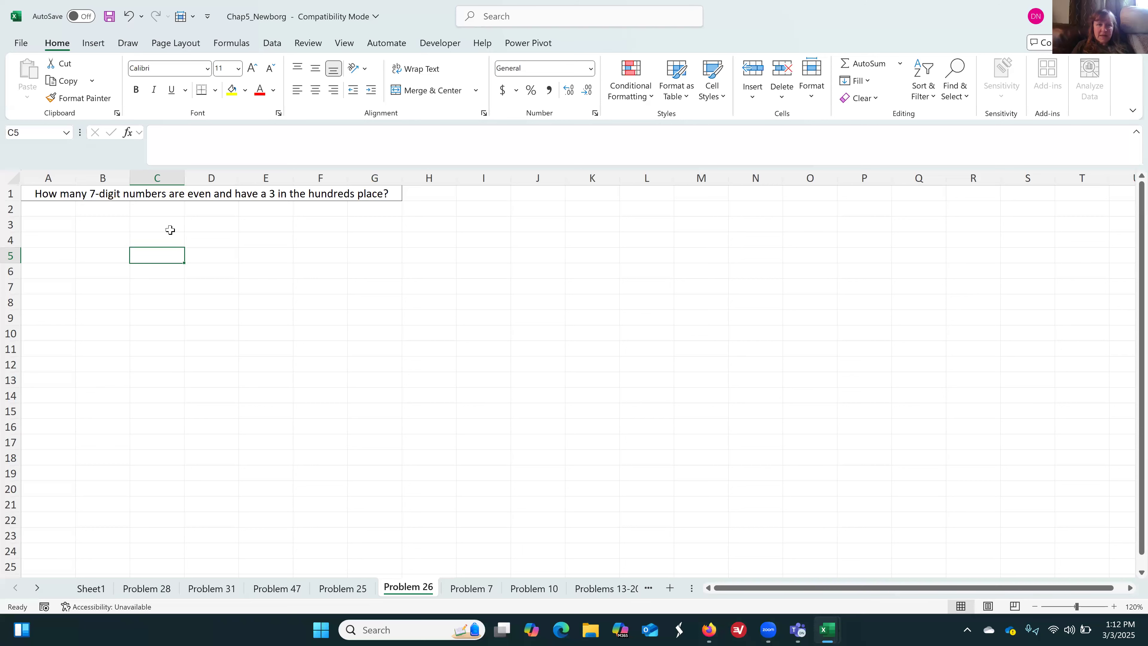
{"action": "left_click", "coordinate": [171, 234]}
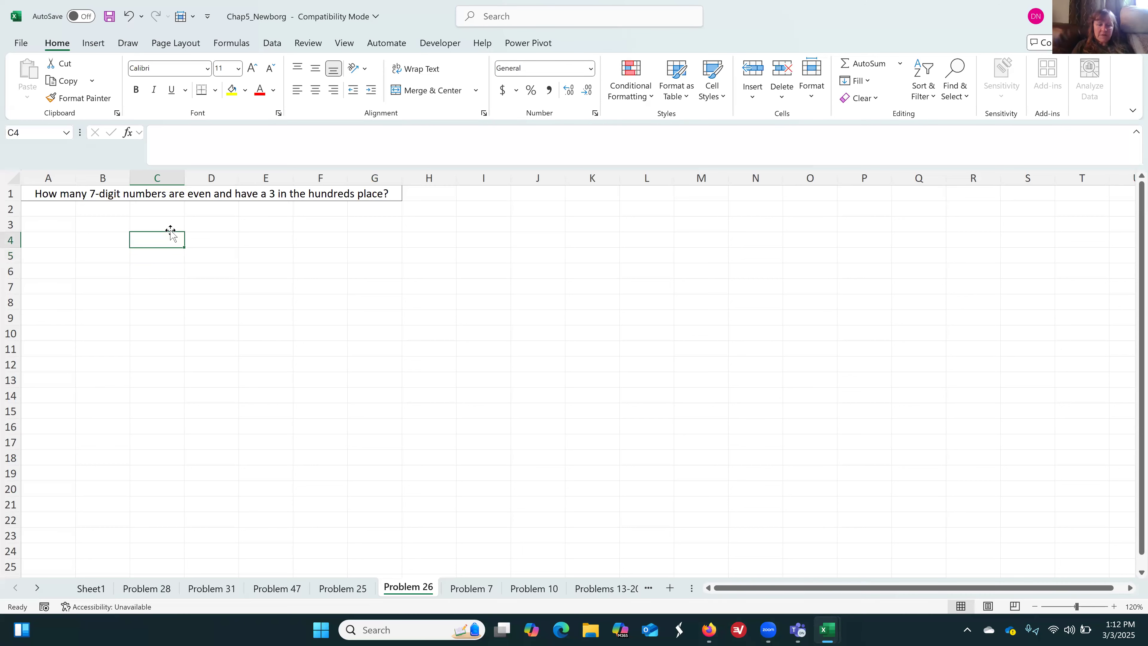
{"action": "type", "text": "# of"}
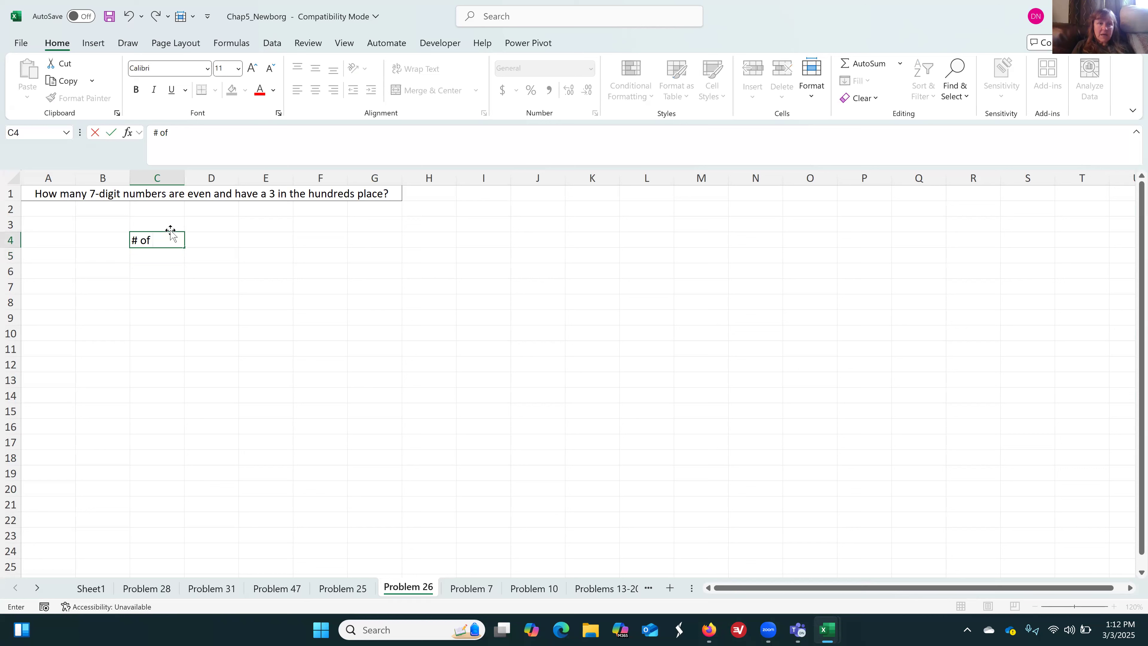
{"action": "type", "text": " choices for 1st digit:"}
{"action": "key", "text": "Return"}
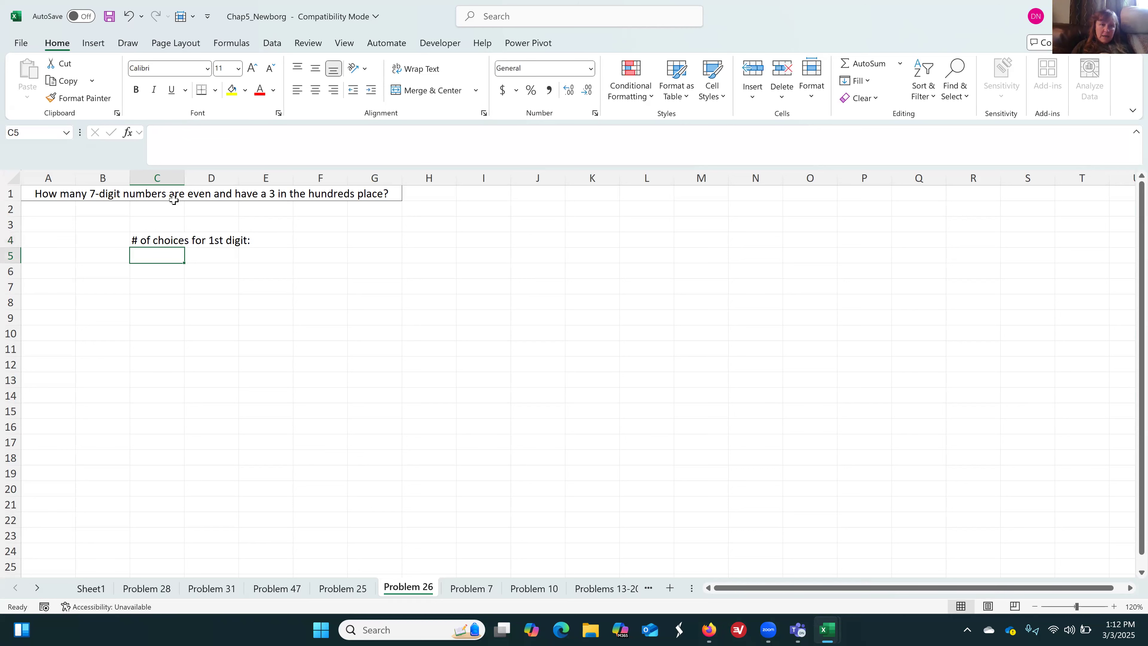
Widen column C to fit the C4 label and copy that label into C5 through C10
{"action": "left_click_drag", "start_coordinate": [185, 181], "coordinate": [261, 182]}
{"action": "left_click", "coordinate": [219, 241]}
{"action": "key", "text": "ctrl+c"}
{"action": "key", "text": "Down"}
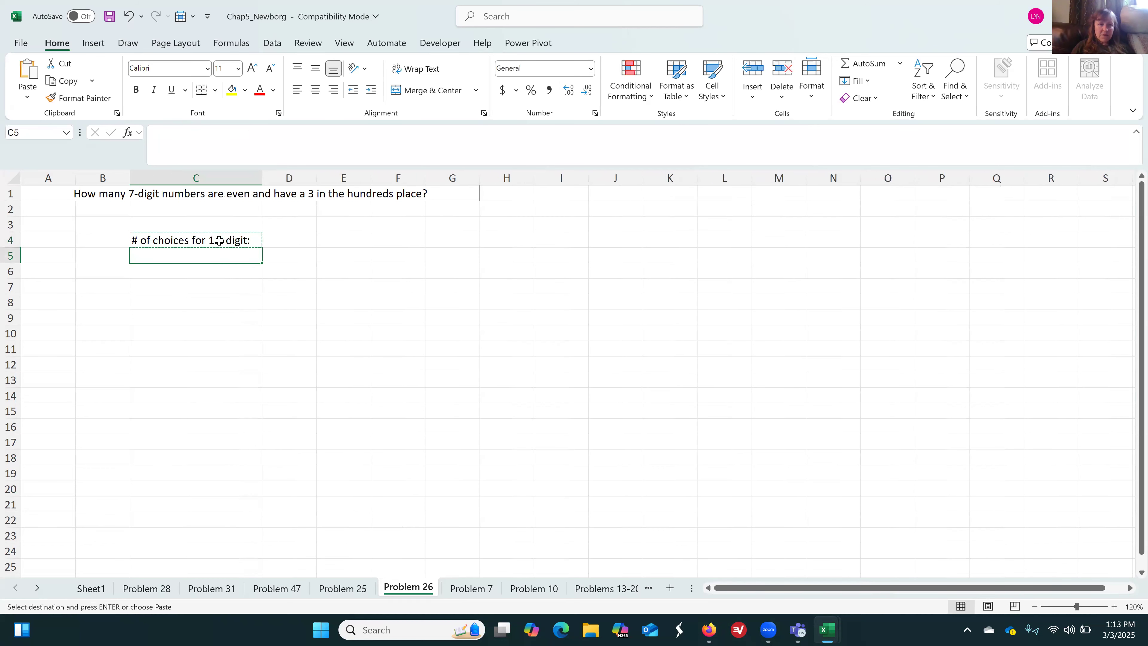
{"action": "key", "text": "ctrl+v"}
{"action": "key", "text": "Down"}
{"action": "key", "text": "ctrl+v"}
{"action": "key", "text": "Down"}
{"action": "key", "text": "ctrl+v"}
{"action": "key", "text": "Down"}
{"action": "key", "text": "ctrl+v"}
{"action": "key", "text": "Down"}
{"action": "key", "text": "ctrl+v"}
{"action": "key", "text": "Down"}
{"action": "key", "text": "ctrl+v"}
Enter the label "Total number of outcomes:" in C12 and widen column C to fit it
{"action": "key", "text": "Down"}
{"action": "key", "text": "Down"}
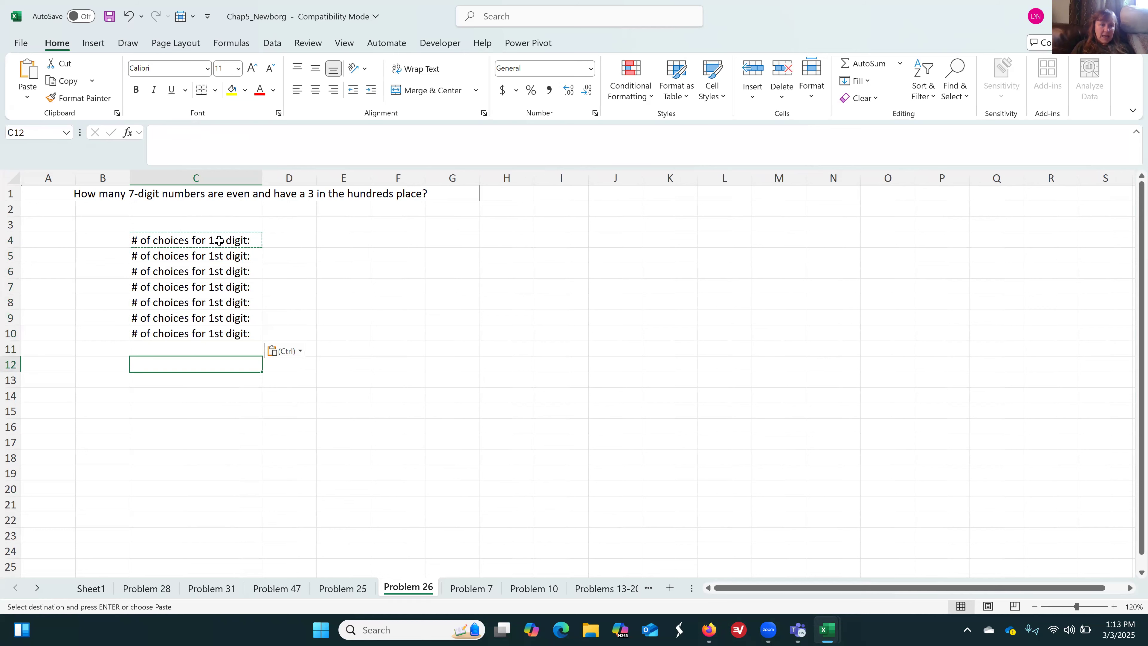
{"action": "type", "text": "Total n"}
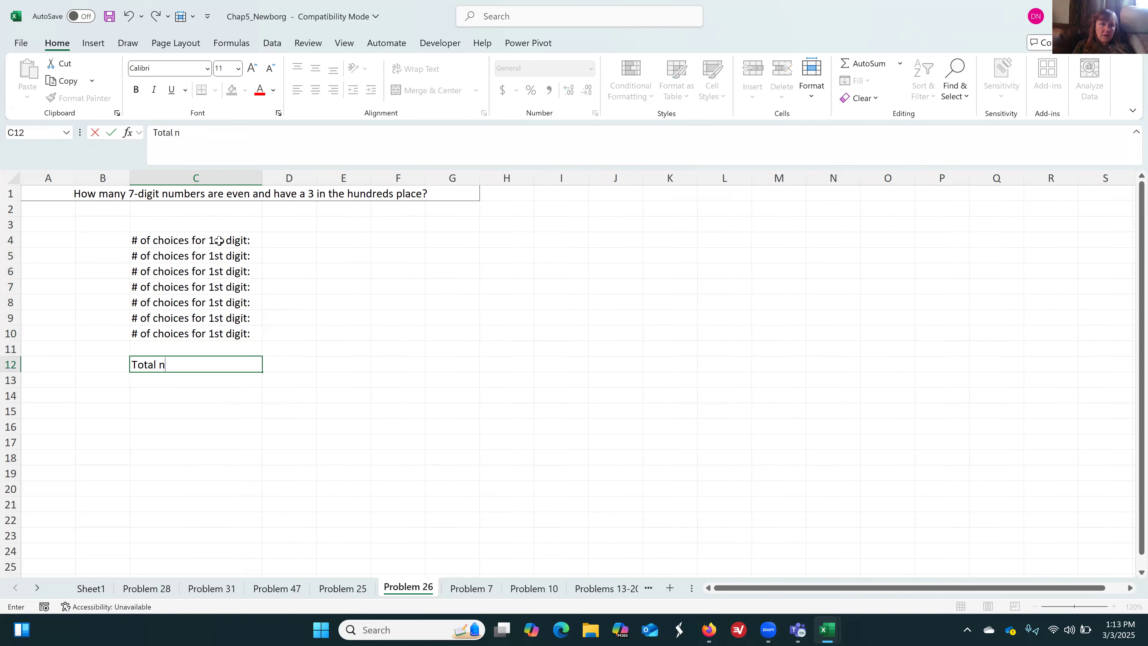
{"action": "type", "text": "umber of outcomes:"}
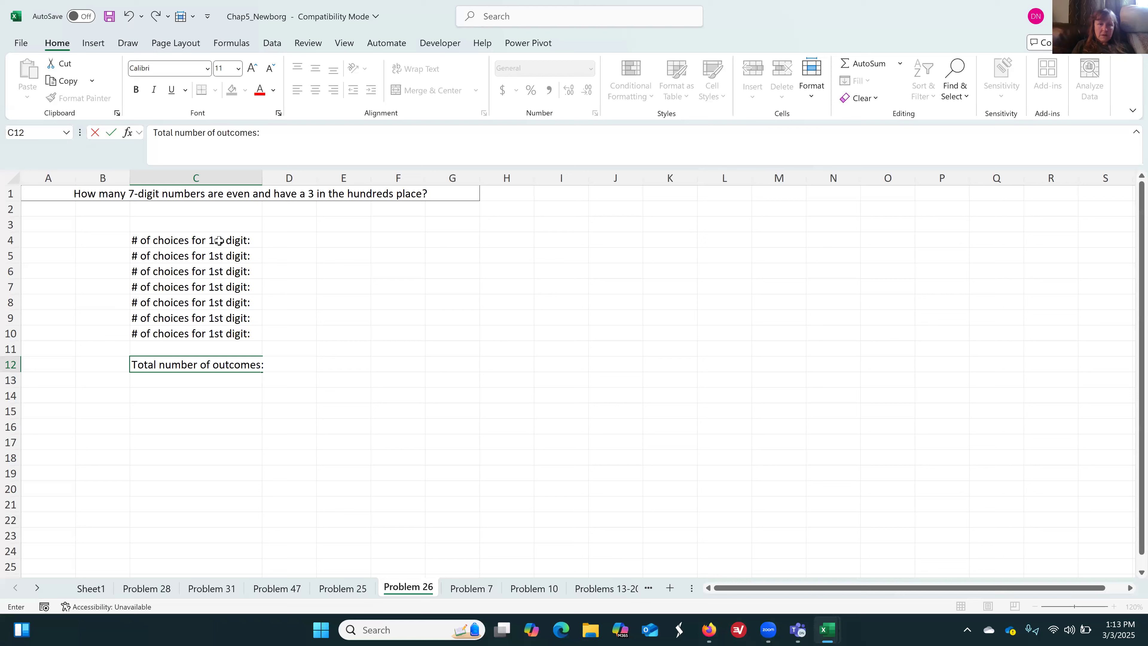
{"action": "key", "text": "Return"}
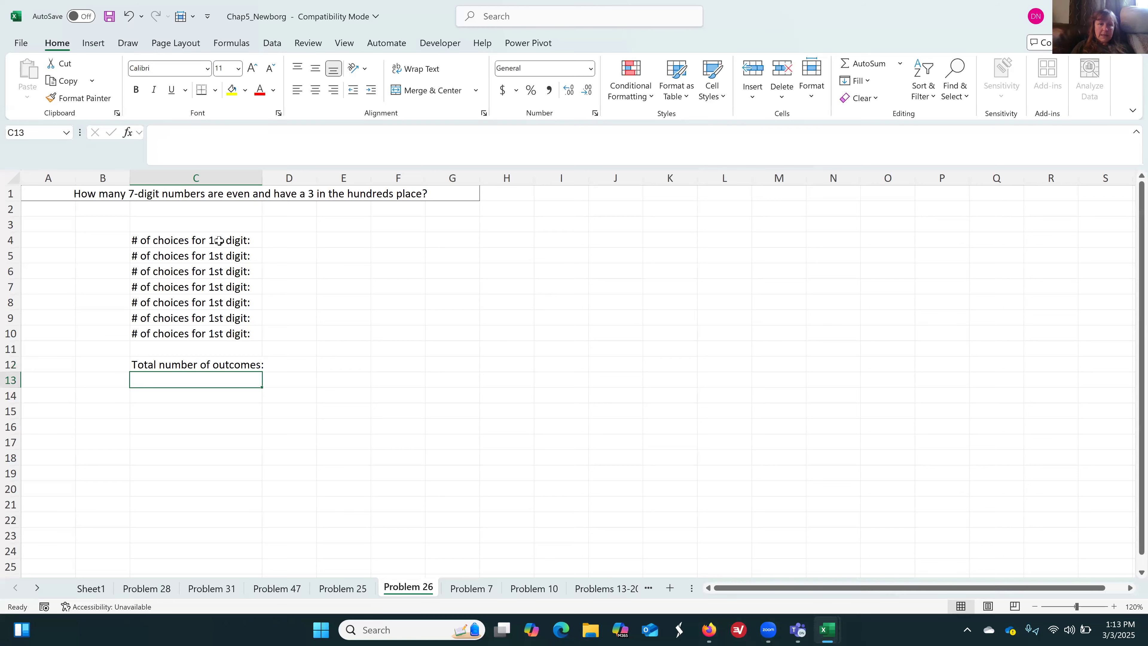
{"action": "left_click_drag", "start_coordinate": [260, 180], "coordinate": [273, 181]}
Edit the label in C5 to read "# of choices for 2nd digit:"
{"action": "left_click", "coordinate": [217, 259]}
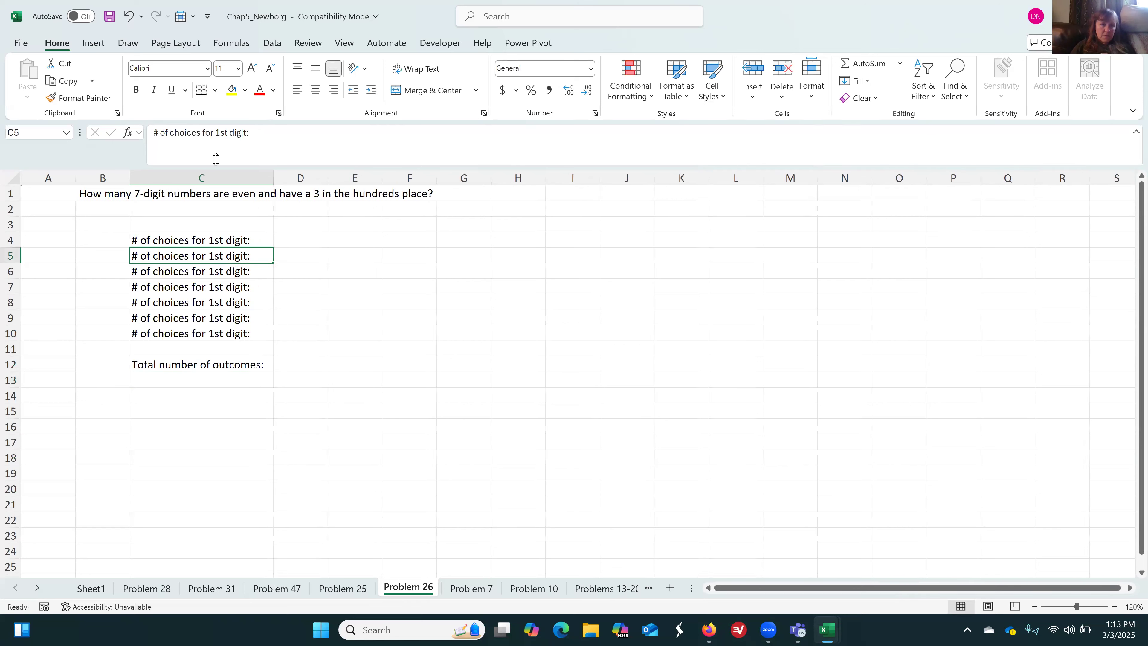
{"action": "left_click", "coordinate": [229, 133]}
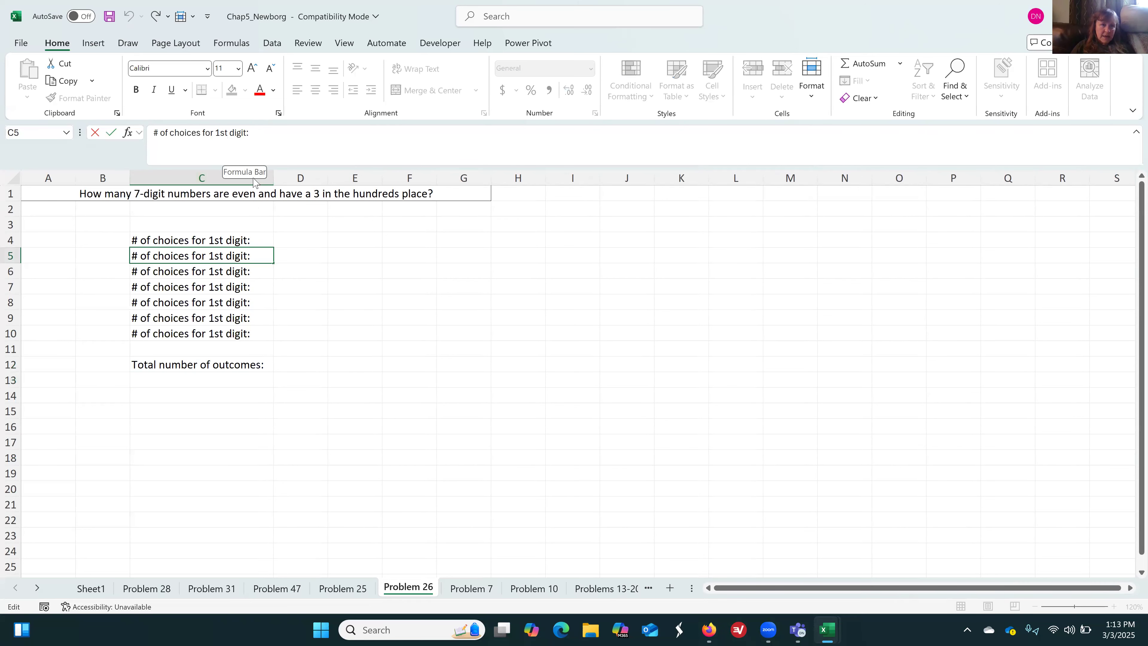
{"action": "key", "text": "BackSpace"}
{"action": "key", "text": "BackSpace"}
{"action": "key", "text": "BackSpace"}
{"action": "type", "text": "2nd"}
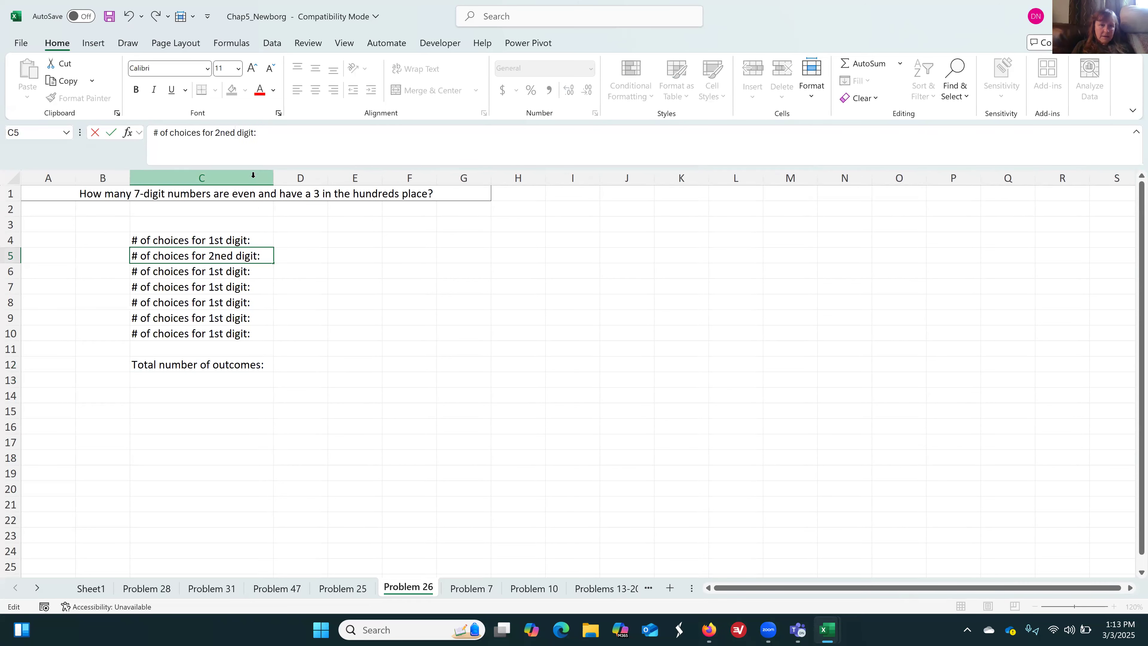
{"action": "key", "text": "Return"}
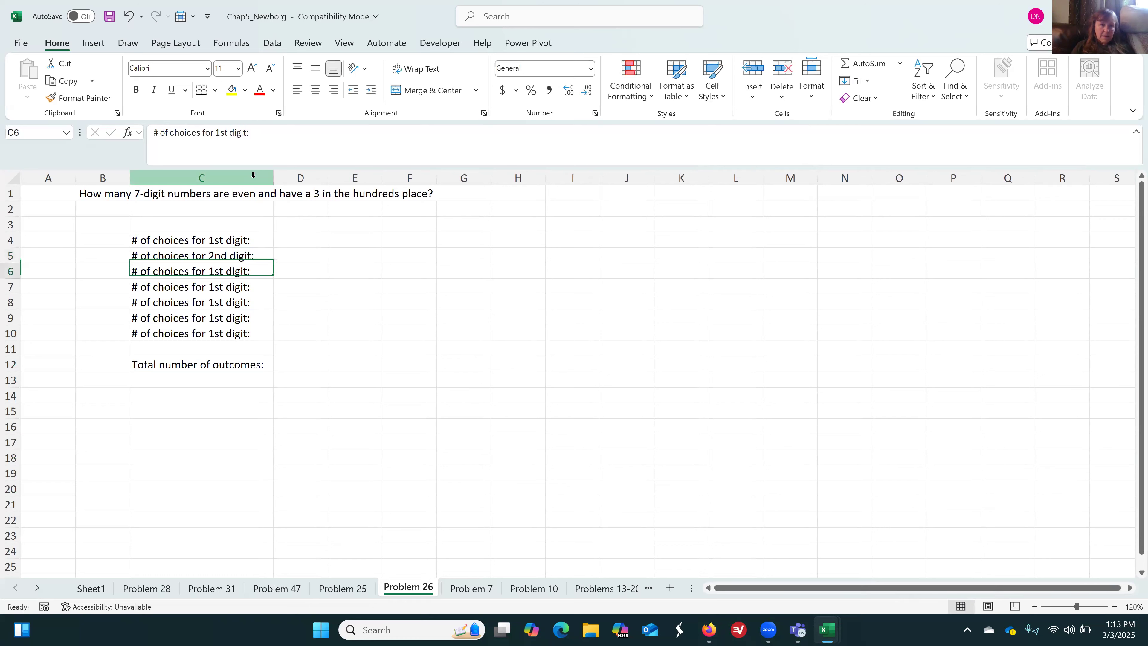
Edit the label in C6 to read "# of choices for 3rd digit:"
{"action": "left_click", "coordinate": [227, 132]}
{"action": "key", "text": "BackSpace"}
{"action": "key", "text": "BackSpace"}
{"action": "key", "text": "BackSpace"}
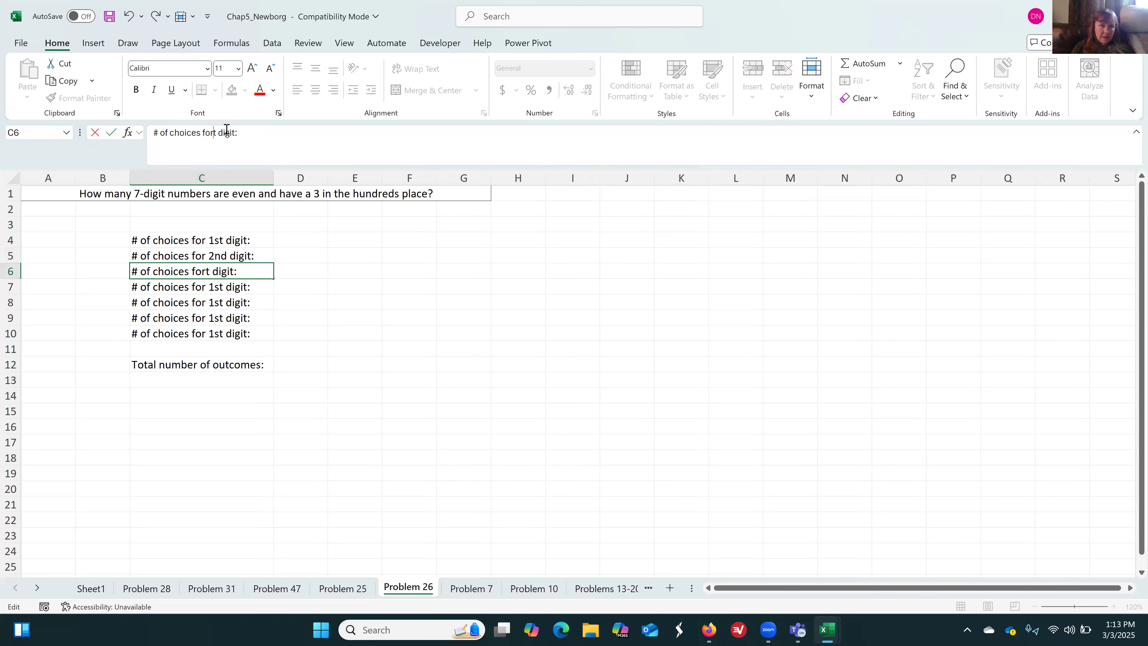
{"action": "key", "text": "Delete"}
{"action": "type", "text": "3rd"}
{"action": "key", "text": "Return"}
Edit the label in C7 to read "# of choices for 4th digit:"
{"action": "left_click", "coordinate": [227, 132]}
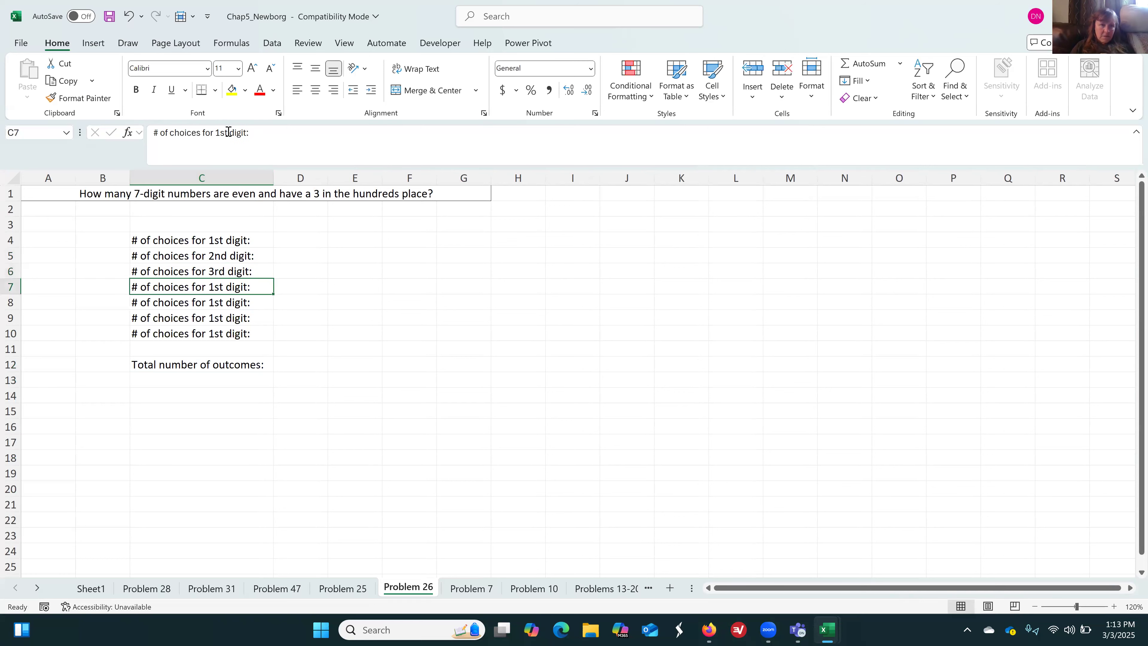
{"action": "key", "text": "BackSpace"}
{"action": "key", "text": "BackSpace"}
{"action": "key", "text": "BackSpace"}
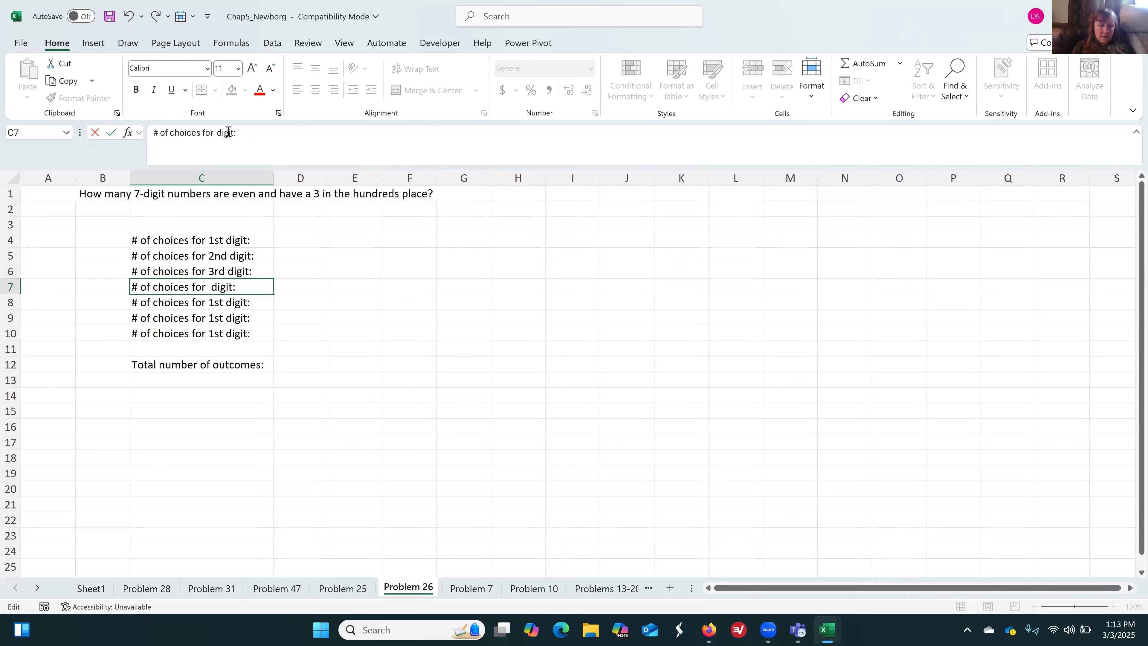
{"action": "type", "text": "4th"}
{"action": "key", "text": "Return"}
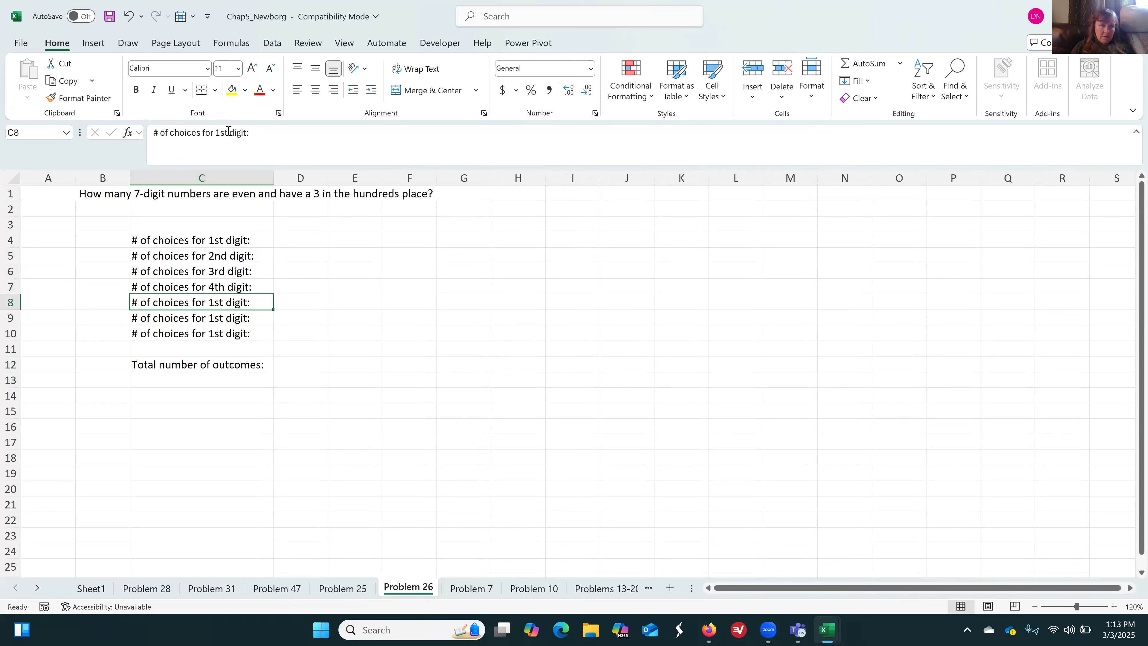
Edit the label in C8 to read "# of choices for 5th digit:"
{"action": "left_click", "coordinate": [225, 131]}
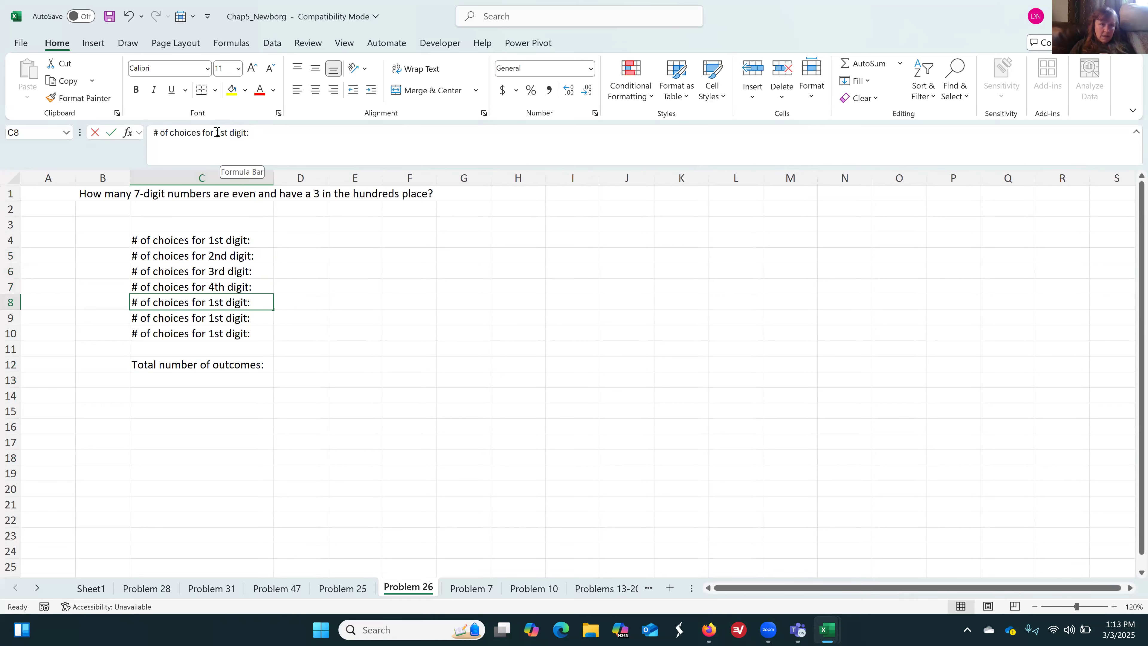
{"action": "left_click", "coordinate": [218, 132]}
{"action": "key", "text": "Delete"}
{"action": "key", "text": "Delete"}
{"action": "key", "text": "Delete"}
{"action": "type", "text": "5t"}
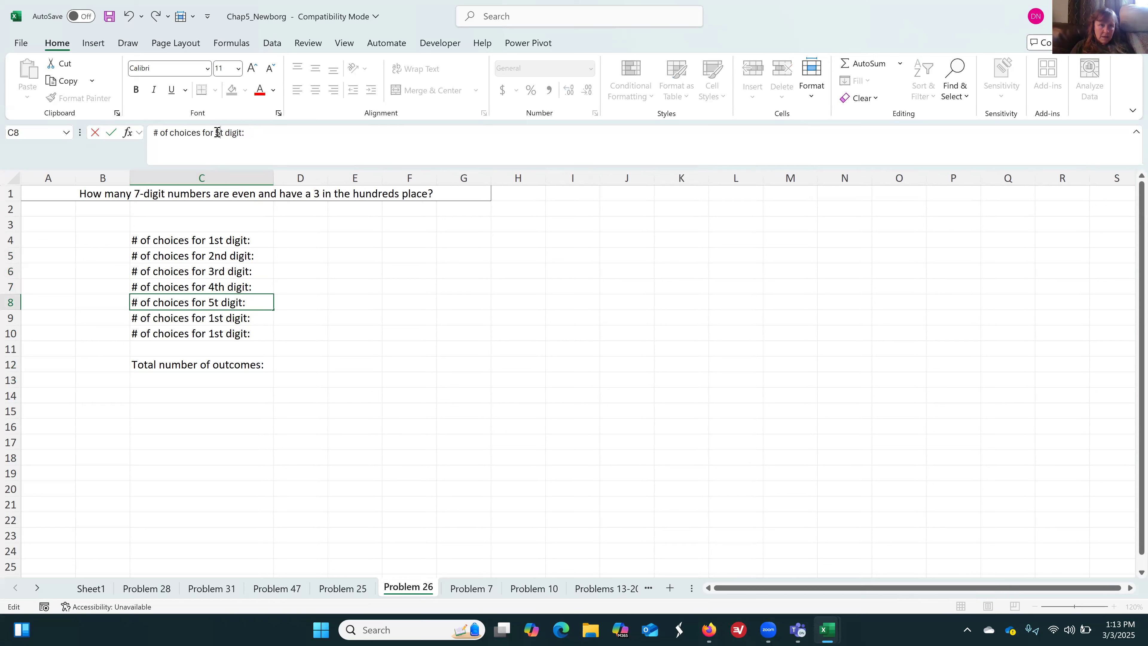
{"action": "type", "text": "h"}
{"action": "key", "text": "Return"}
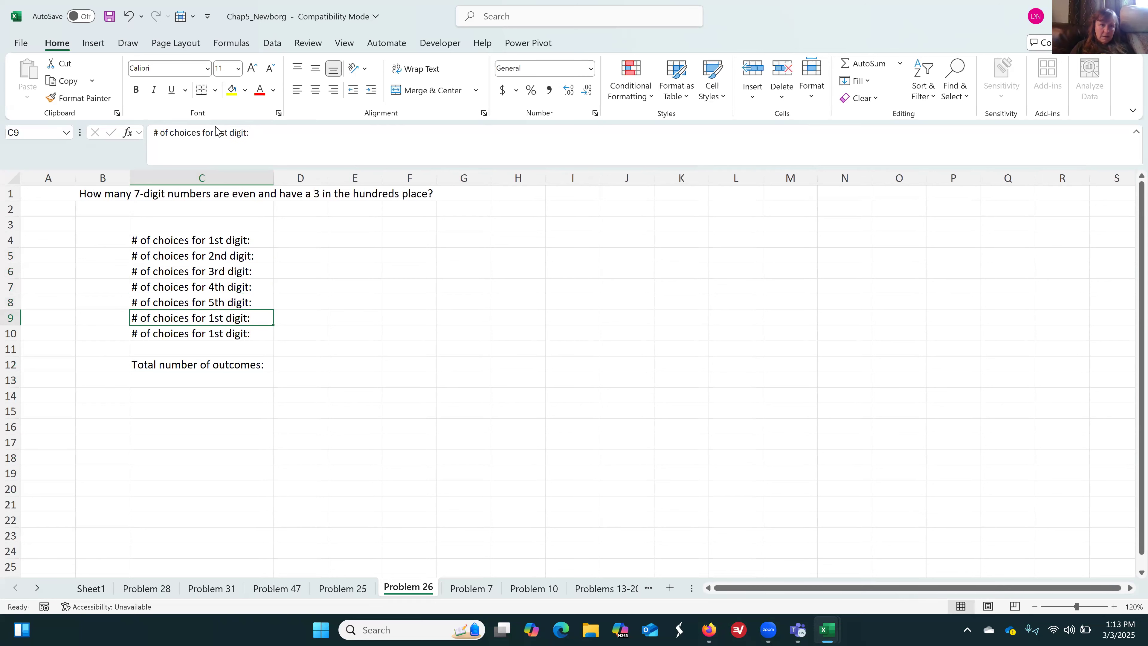
Edit the label in C9 to read "# of choices for 6th digit:"
{"action": "left_click", "coordinate": [230, 132]}
{"action": "key", "text": "BackSpace"}
{"action": "key", "text": "BackSpace"}
{"action": "key", "text": "Delete"}
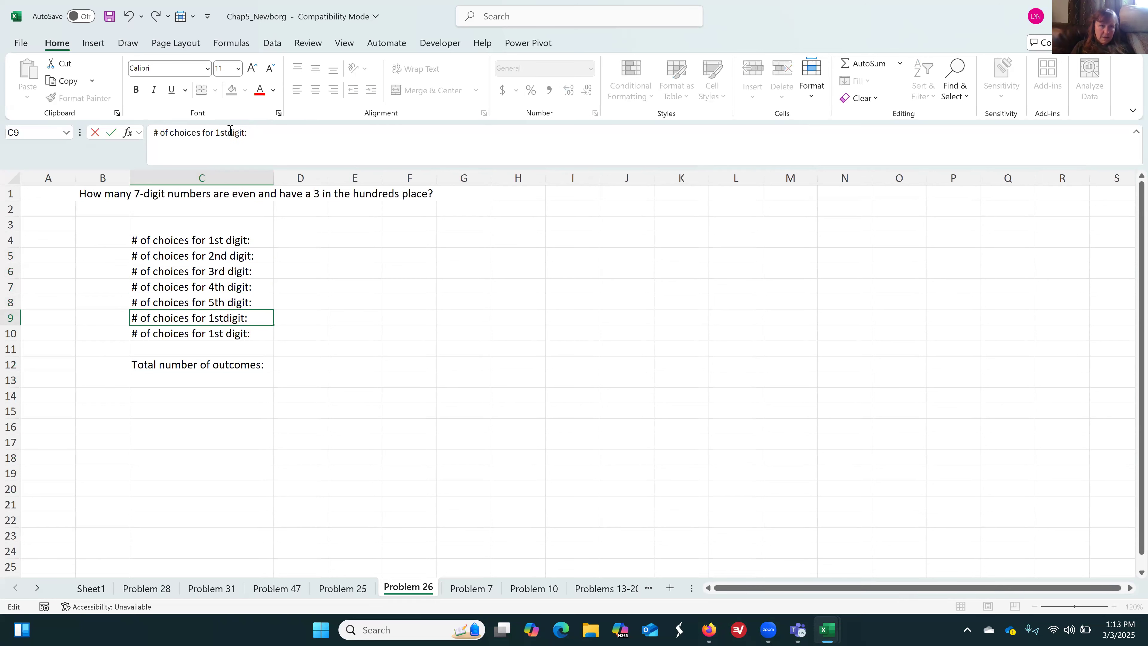
{"action": "key", "text": "BackSpace"}
{"action": "key", "text": "BackSpace"}
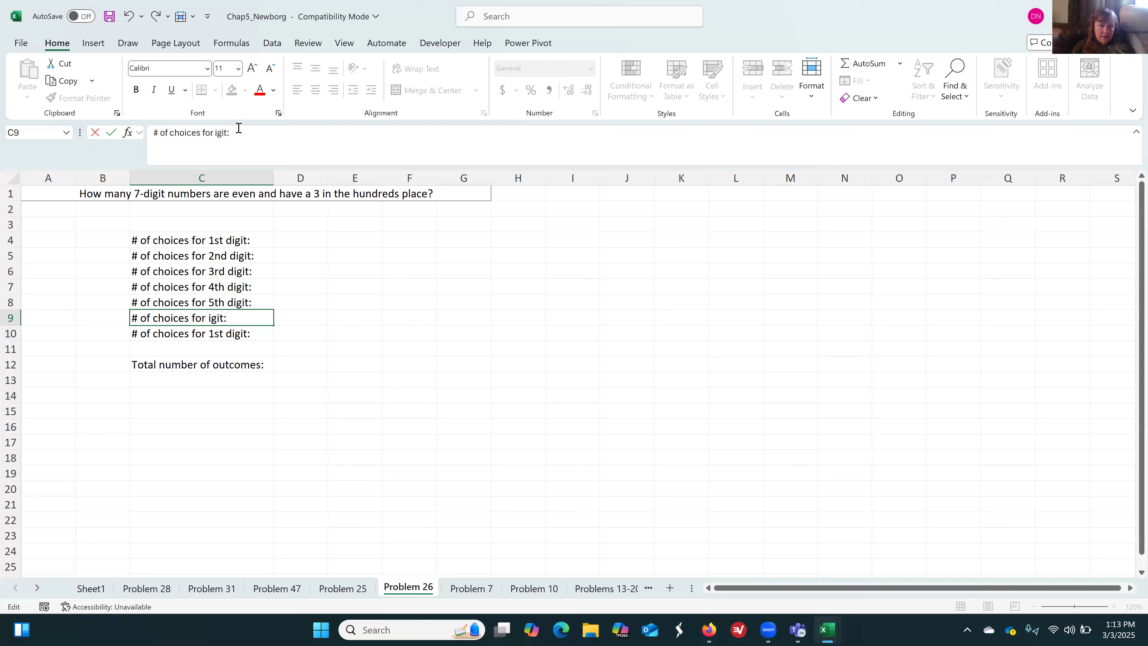
{"action": "type", "text": "6th d"}
{"action": "key", "text": "ctrl+Return"}
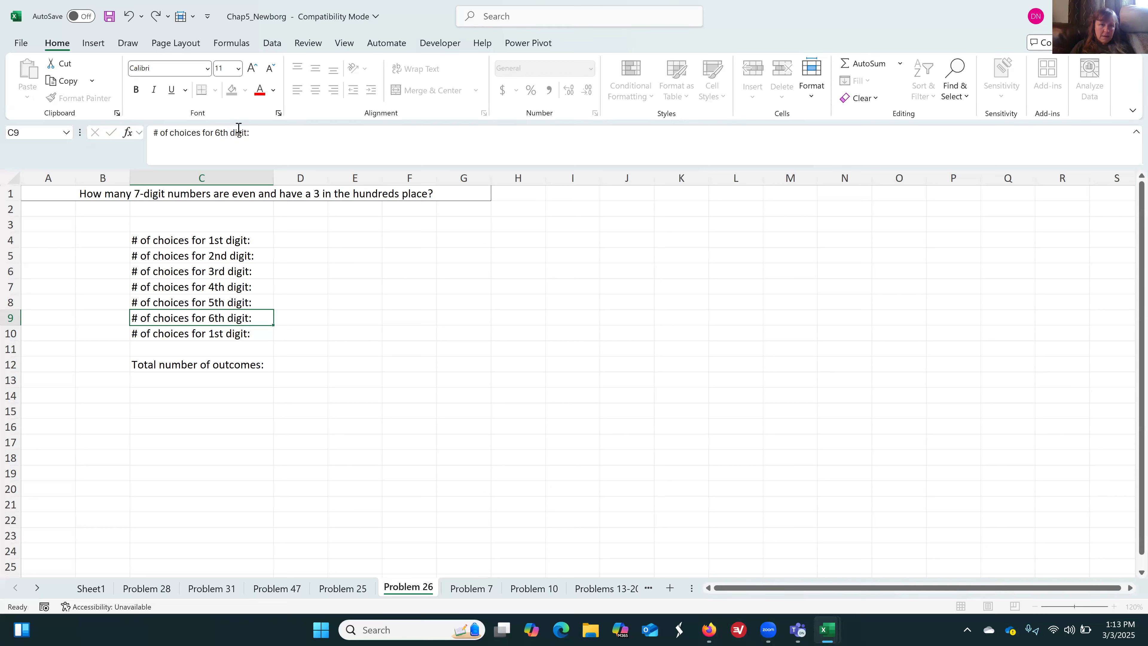
Edit the label in C10 to read "# of choices for 7th digit:"
{"action": "key", "text": "Down"}
{"action": "left_click", "coordinate": [229, 132]}
{"action": "key", "text": "BackSpace"}
{"action": "key", "text": "BackSpace"}
{"action": "key", "text": "BackSpace"}
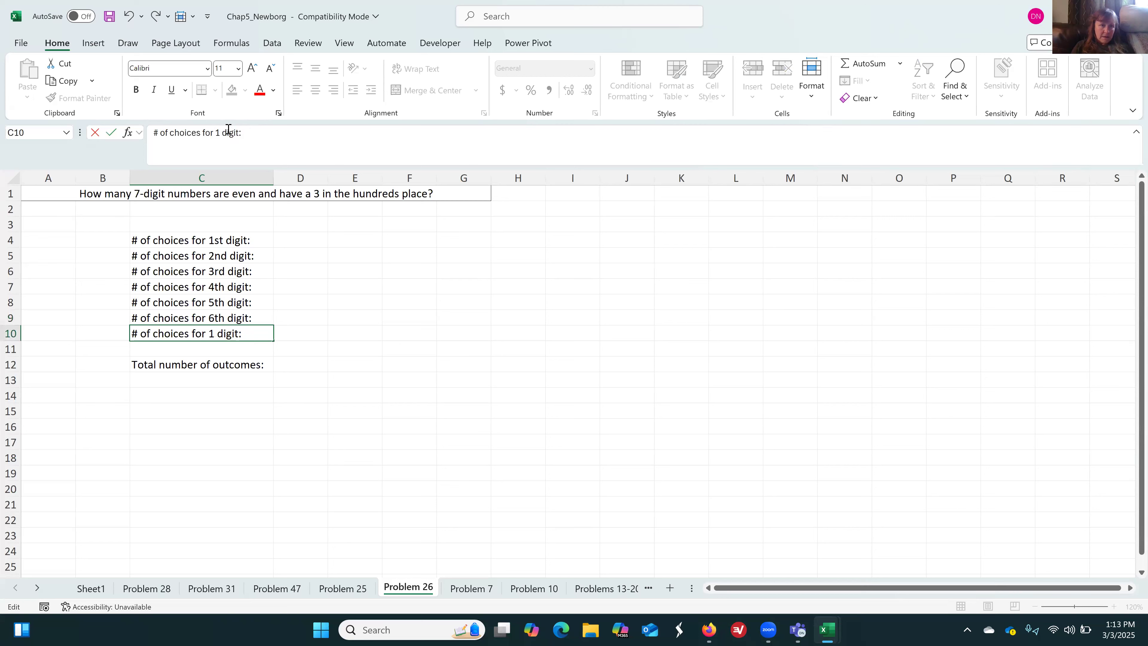
{"action": "type", "text": "7th"}
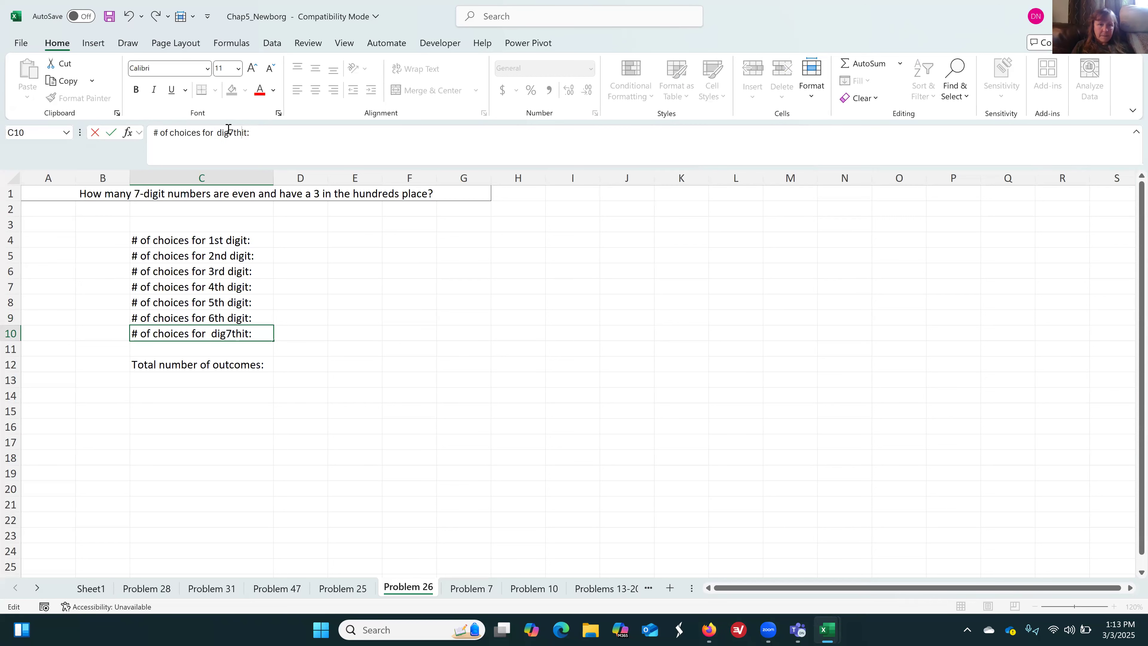
{"action": "key", "text": "Return"}
{"action": "key", "text": "Up"}
{"action": "key", "text": "Up"}
{"action": "key", "text": "Down"}
{"action": "left_click", "coordinate": [240, 132]}
{"action": "key", "text": "BackSpace"}
{"action": "key", "text": "BackSpace"}
{"action": "key", "text": "BackSpace"}
{"action": "key", "text": "Left"}
{"action": "type", "text": "7th"}
{"action": "key", "text": "Return"}
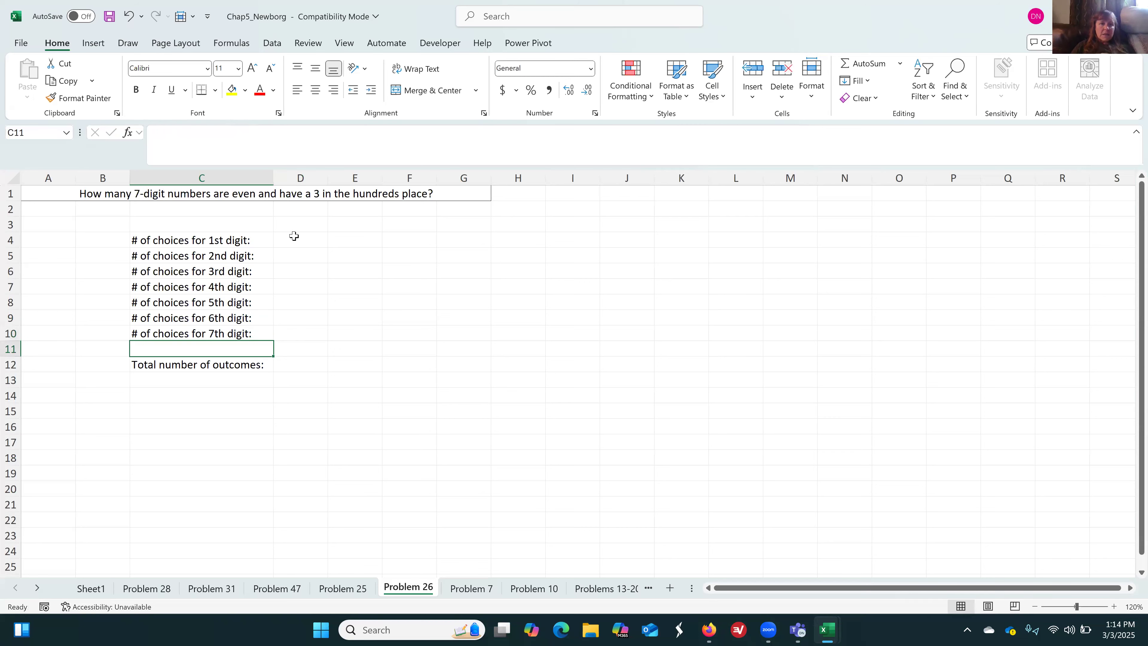
Enter 9 in D4 as the number of choices for the 1st digit
{"action": "left_click", "coordinate": [295, 236]}
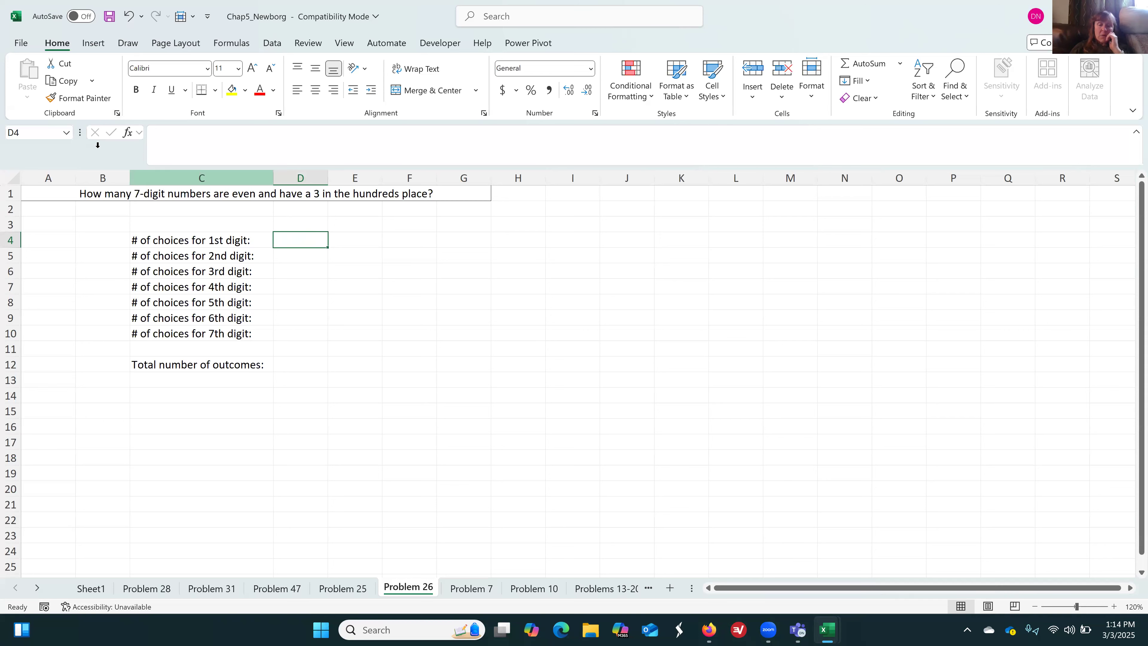
{"action": "type", "text": "9"}
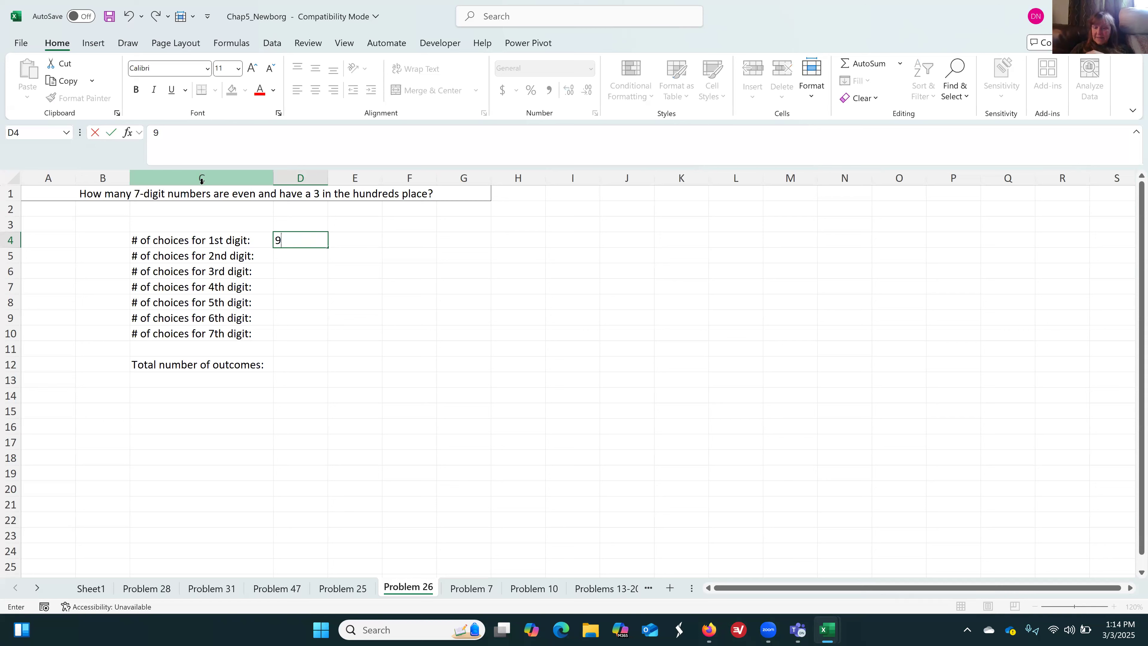
{"action": "key", "text": "Return"}
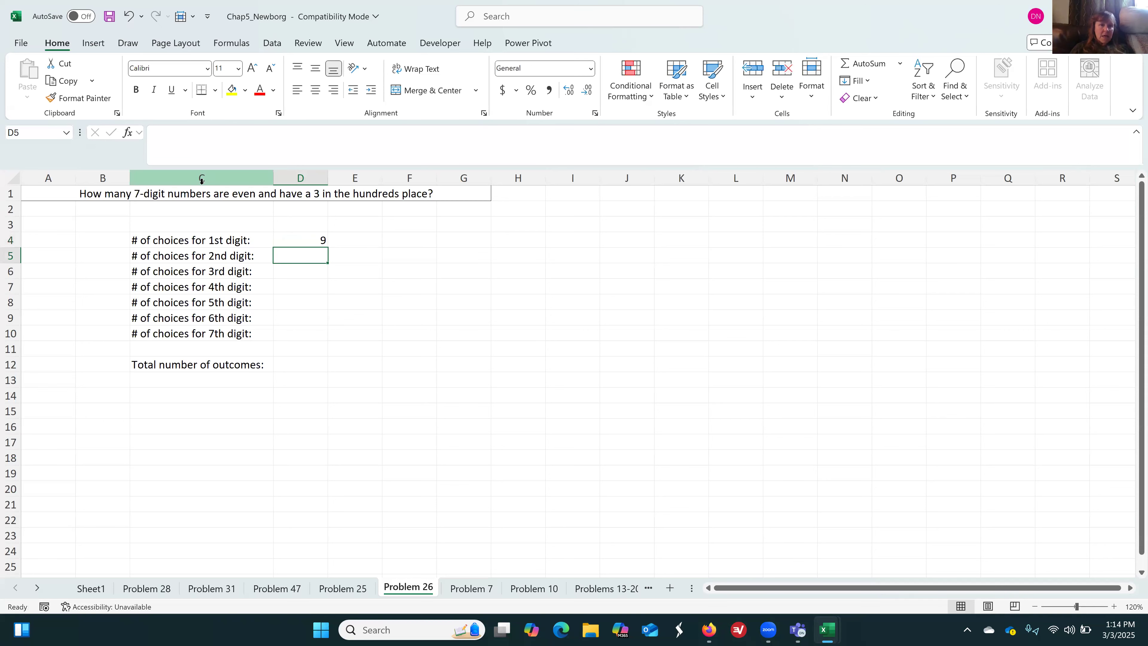
{"action": "key", "text": "Up"}
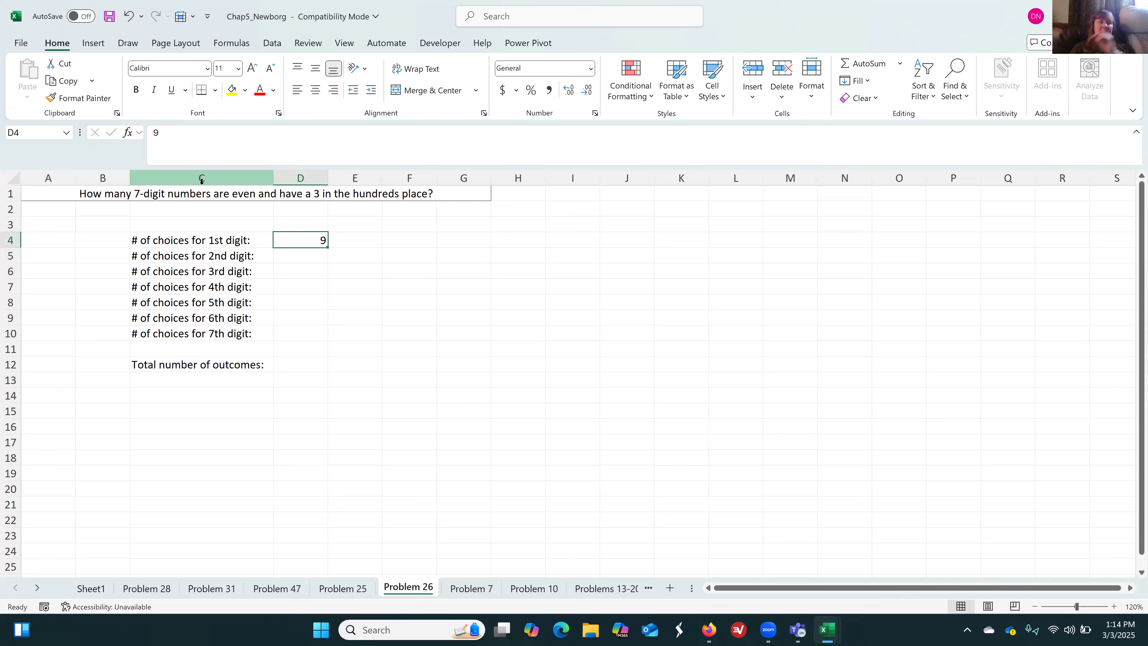
Label the 7th digit row "(ones)" in B10 and the 6th digit row "(tens)" in B9
{"action": "key", "text": "Left"}
{"action": "key", "text": "Left"}
{"action": "key", "text": "Down"}
{"action": "key", "text": "Down"}
{"action": "key", "text": "Down"}
{"action": "key", "text": "Down"}
{"action": "key", "text": "Down"}
{"action": "key", "text": "Down"}
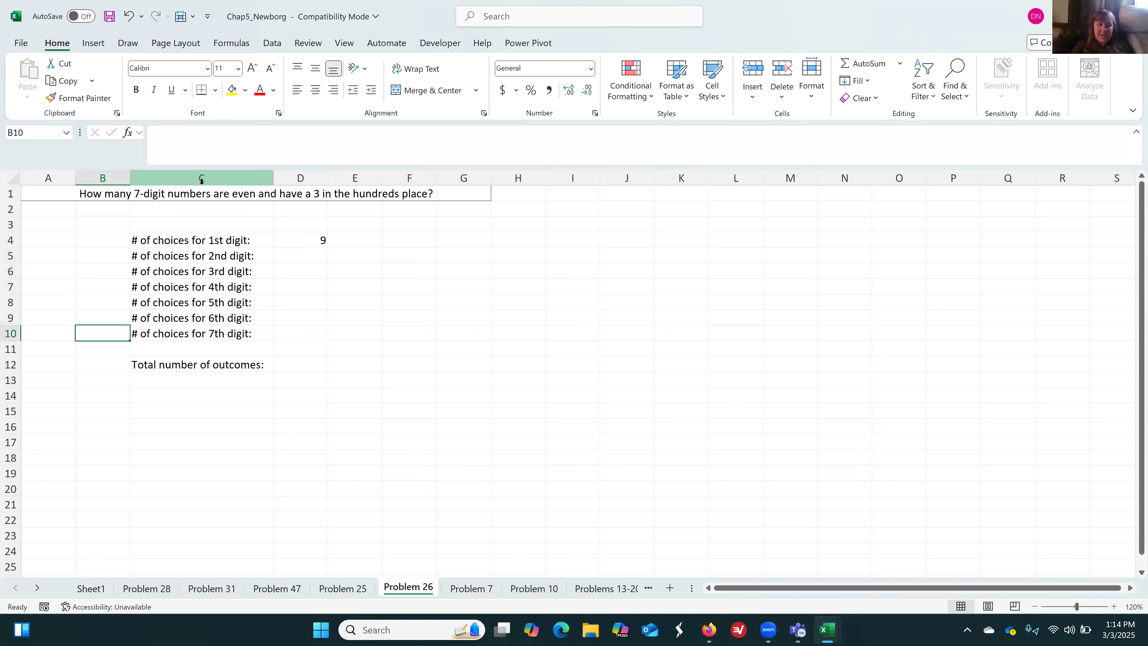
{"action": "type", "text": "9one"}
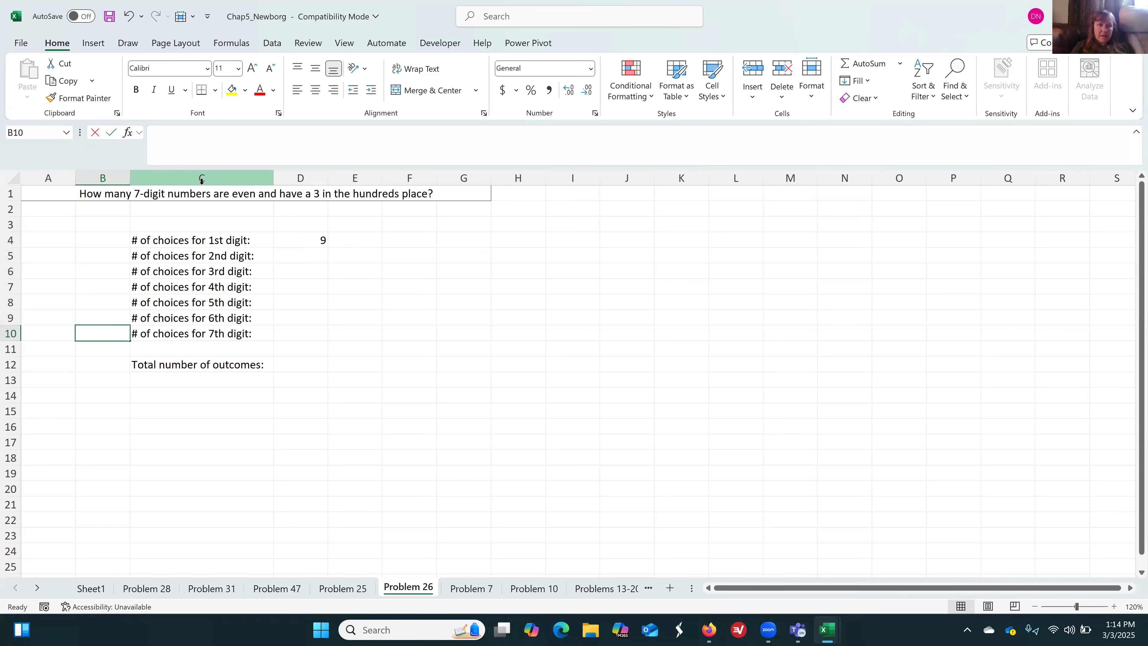
{"action": "key", "text": "BackSpace"}
{"action": "key", "text": "BackSpace"}
{"action": "key", "text": "BackSpace"}
{"action": "key", "text": "BackSpace"}
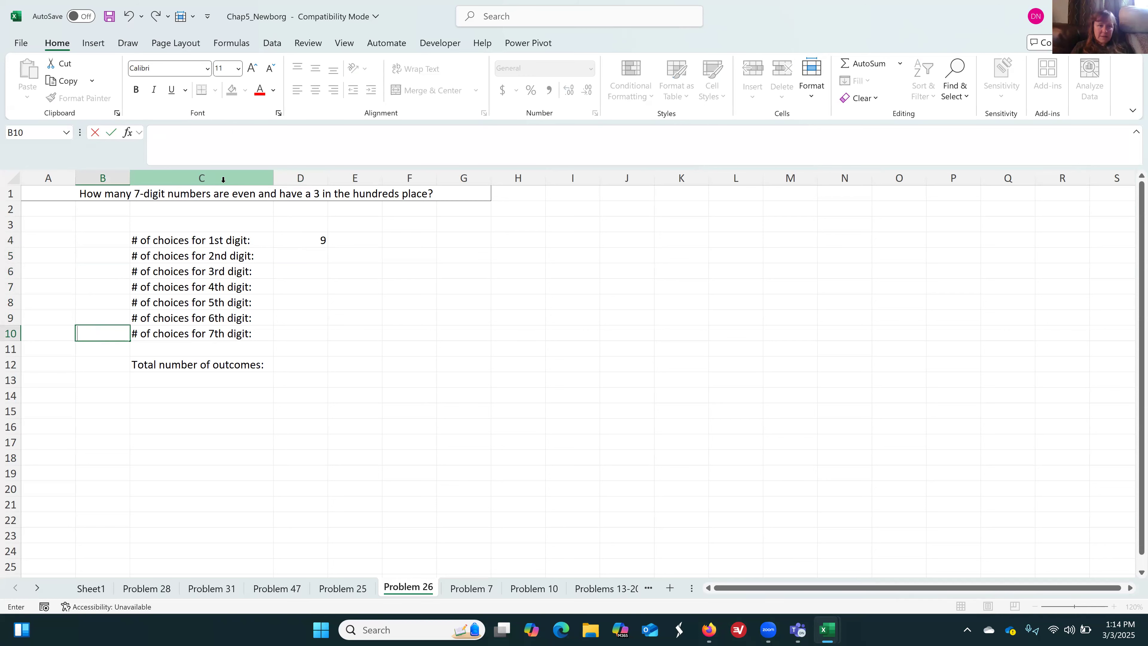
{"action": "type", "text": "(ones)"}
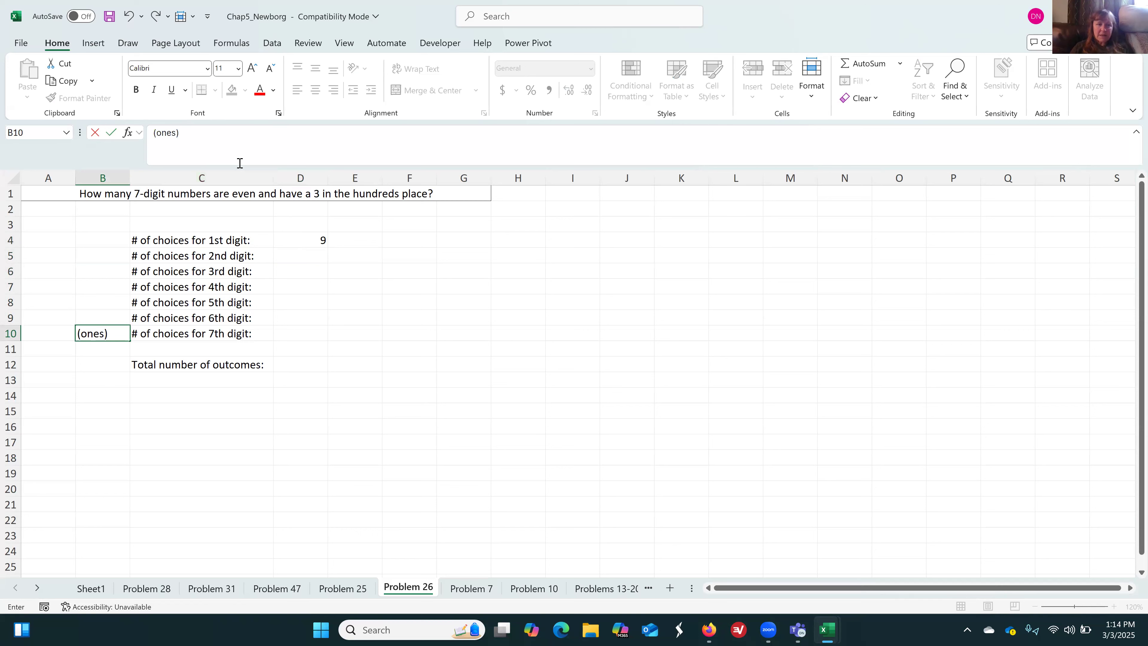
{"action": "key", "text": "Up"}
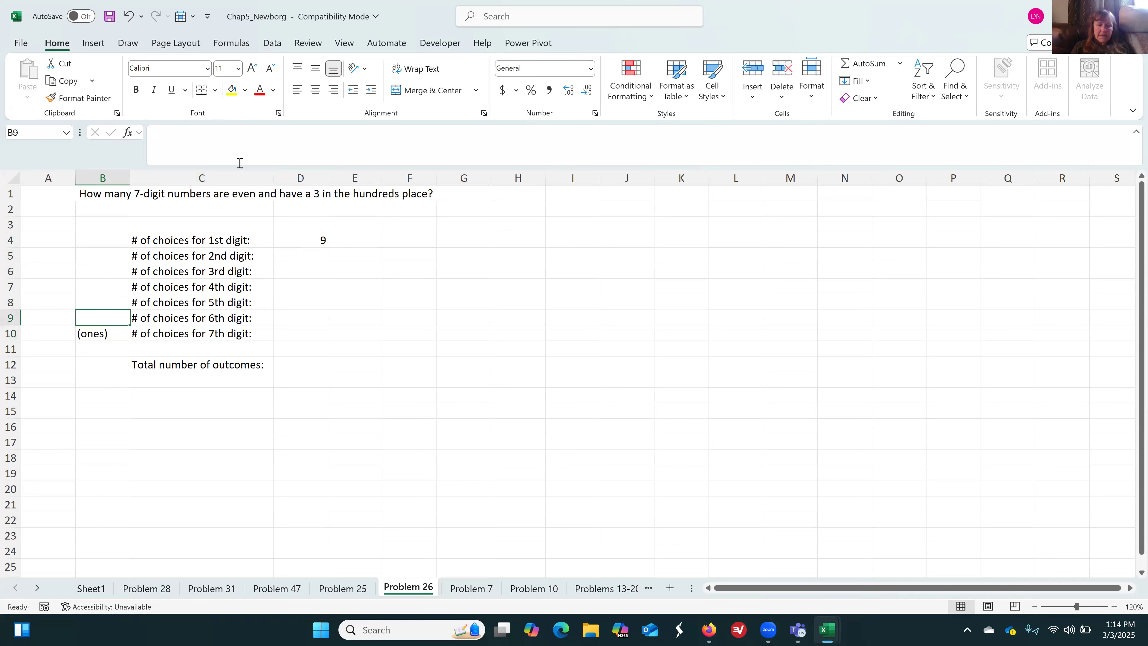
{"action": "type", "text": "(tens)"}
{"action": "key", "text": "Up"}
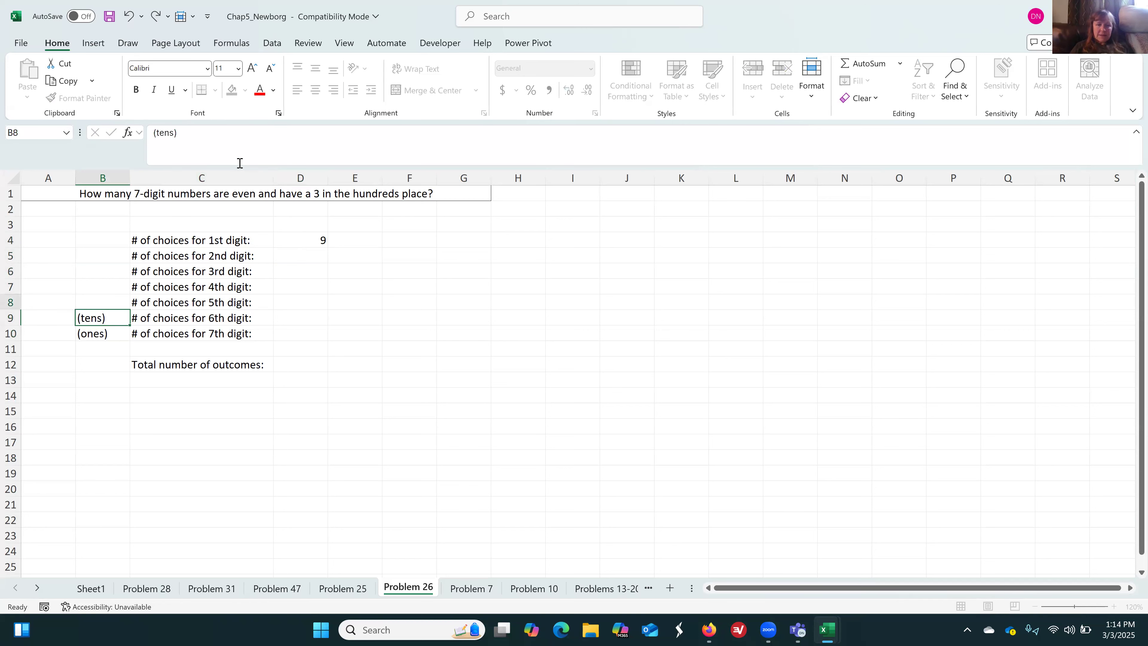
Label the 5th digit row "(hundreds)" in B8 and widen column B slightly to fit the text
{"action": "type", "text": "(h"}
{"action": "type", "text": "dreds("}
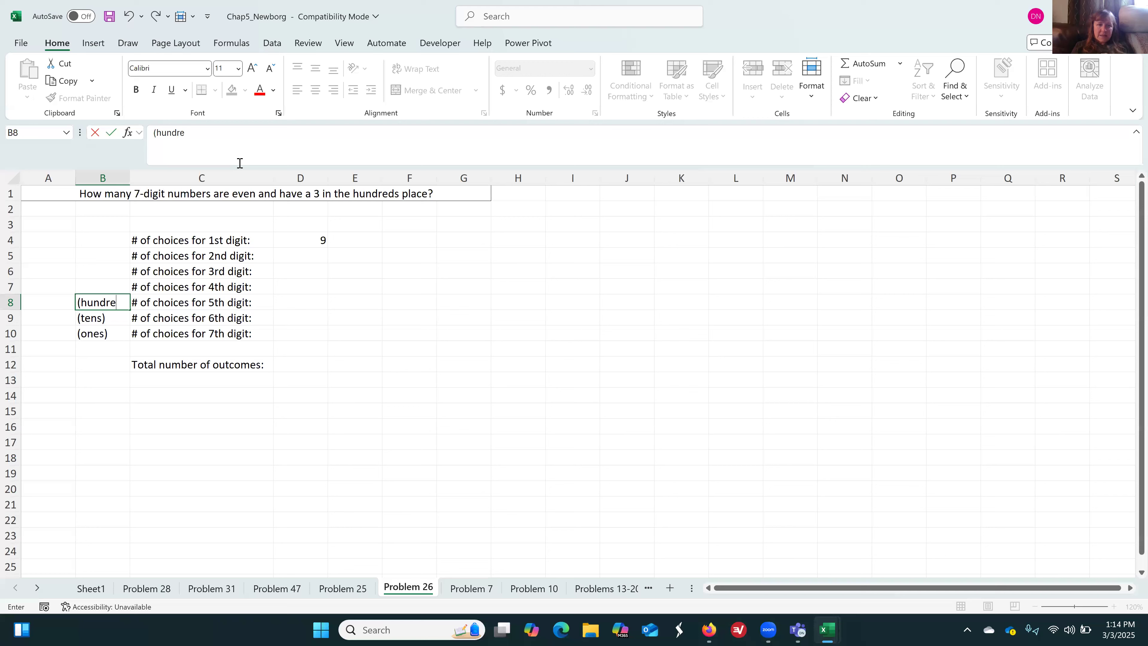
{"action": "key", "text": "Return"}
{"action": "key", "text": "BackSpace"}
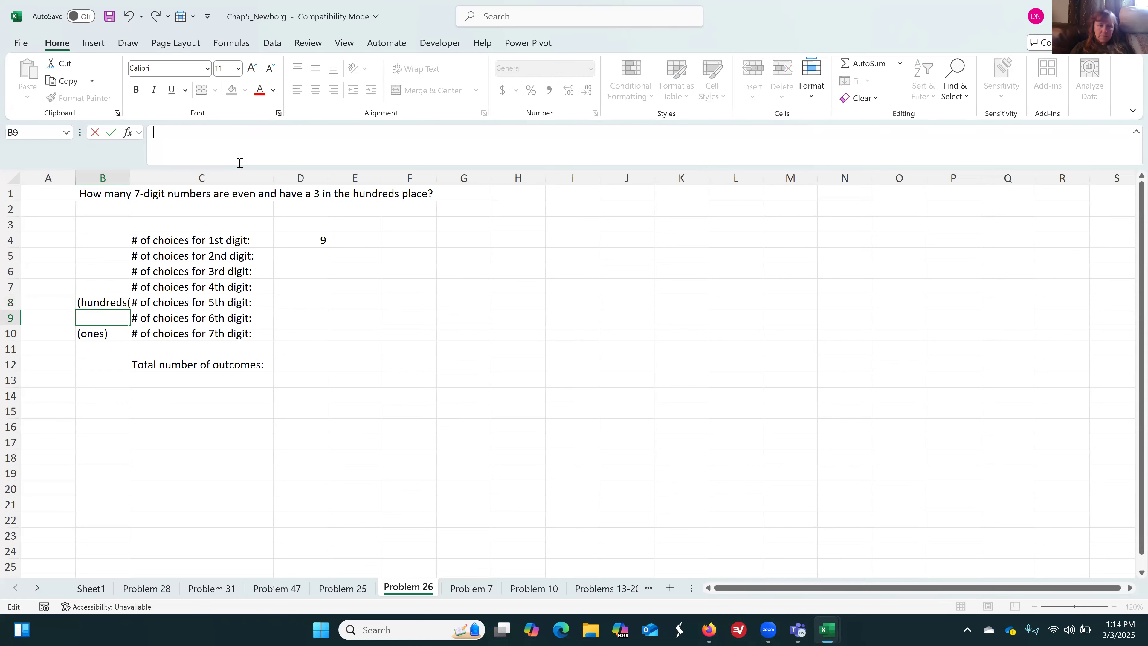
{"action": "key", "text": "Escape"}
{"action": "key", "text": "Up"}
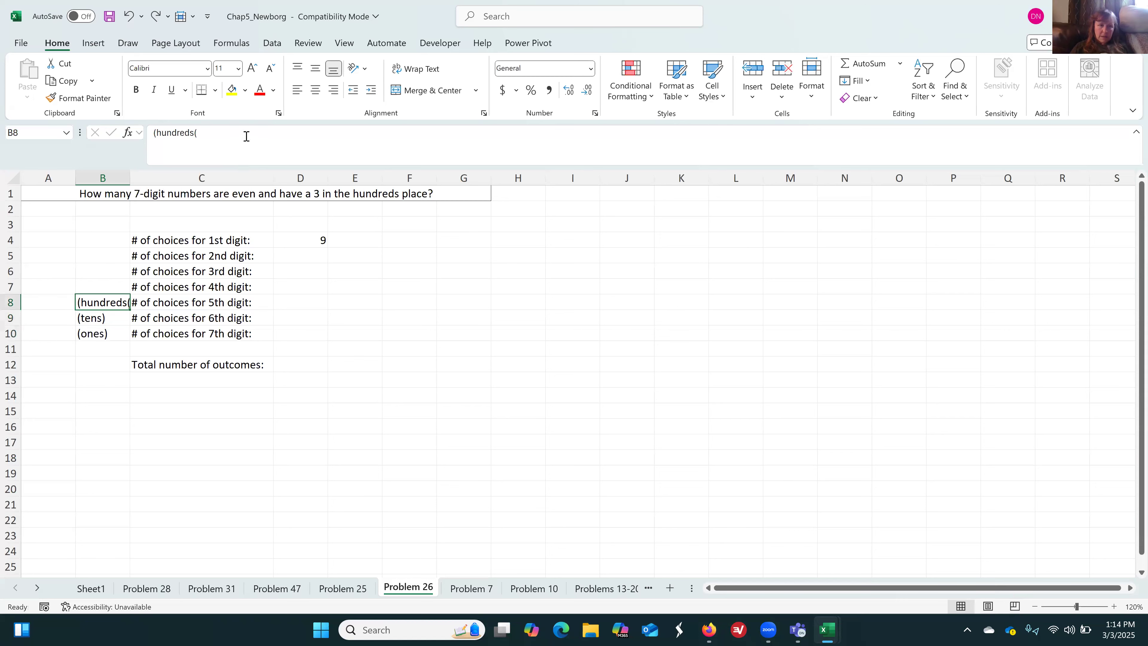
{"action": "left_click", "coordinate": [246, 136]}
{"action": "key", "text": "BackSpace"}
{"action": "type", "text": ")"}
{"action": "key", "text": "Return"}
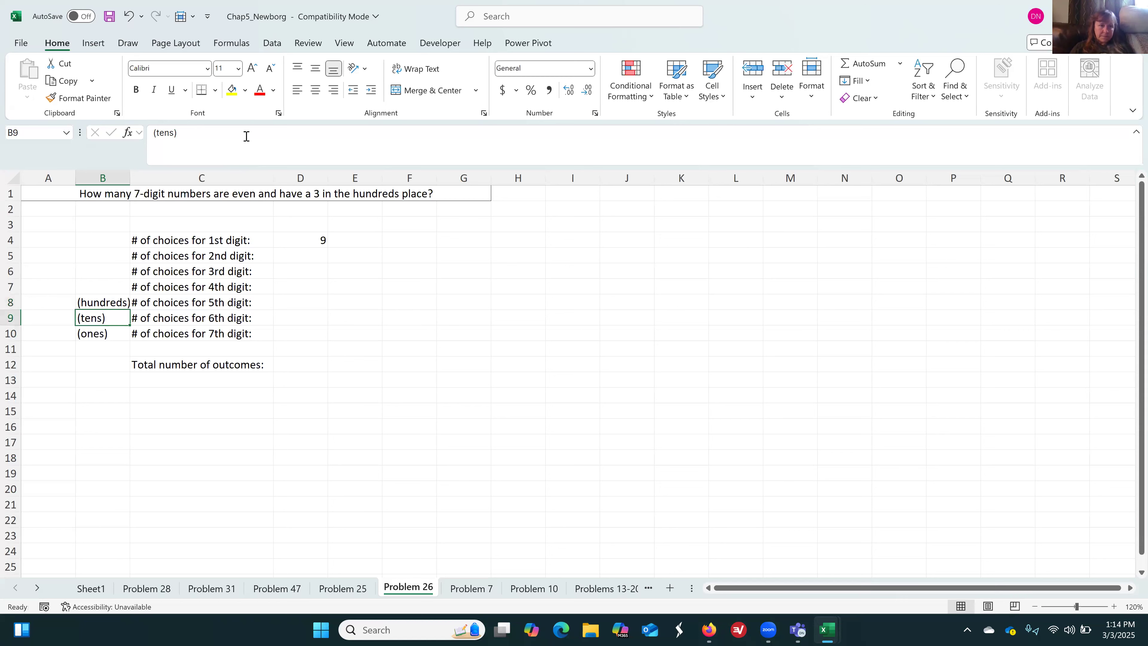
{"action": "left_click_drag", "start_coordinate": [129, 178], "coordinate": [134, 177]}
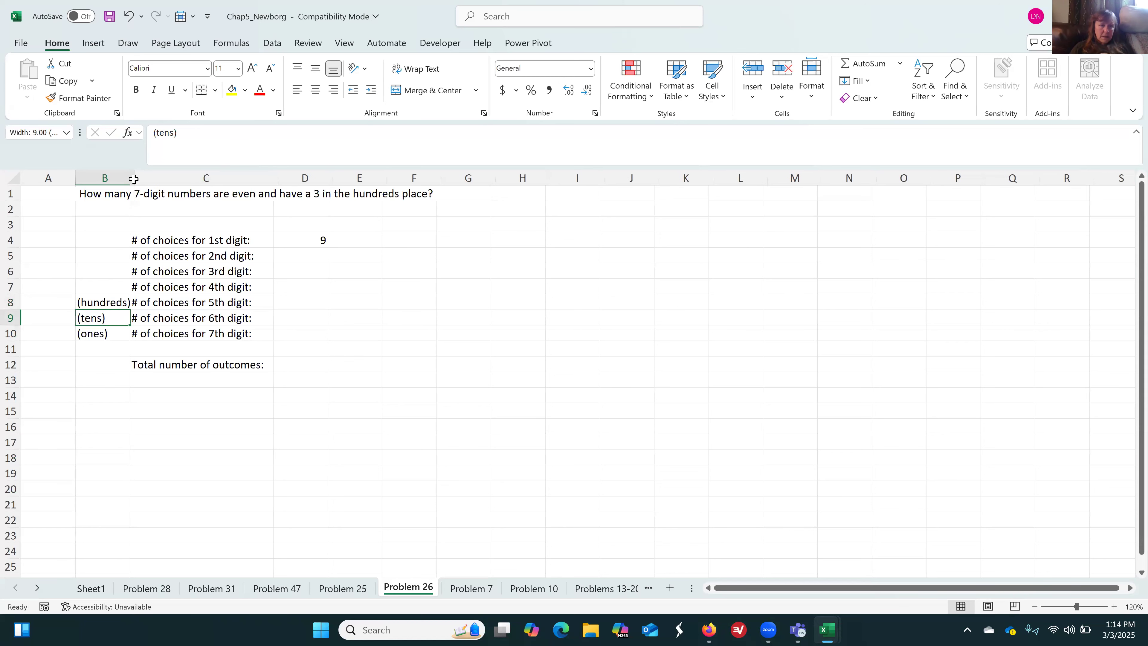
Enter 10 in each of D5, D6 and D7 as the choices for the 2nd, 3rd and 4th digits
{"action": "left_click", "coordinate": [315, 258]}
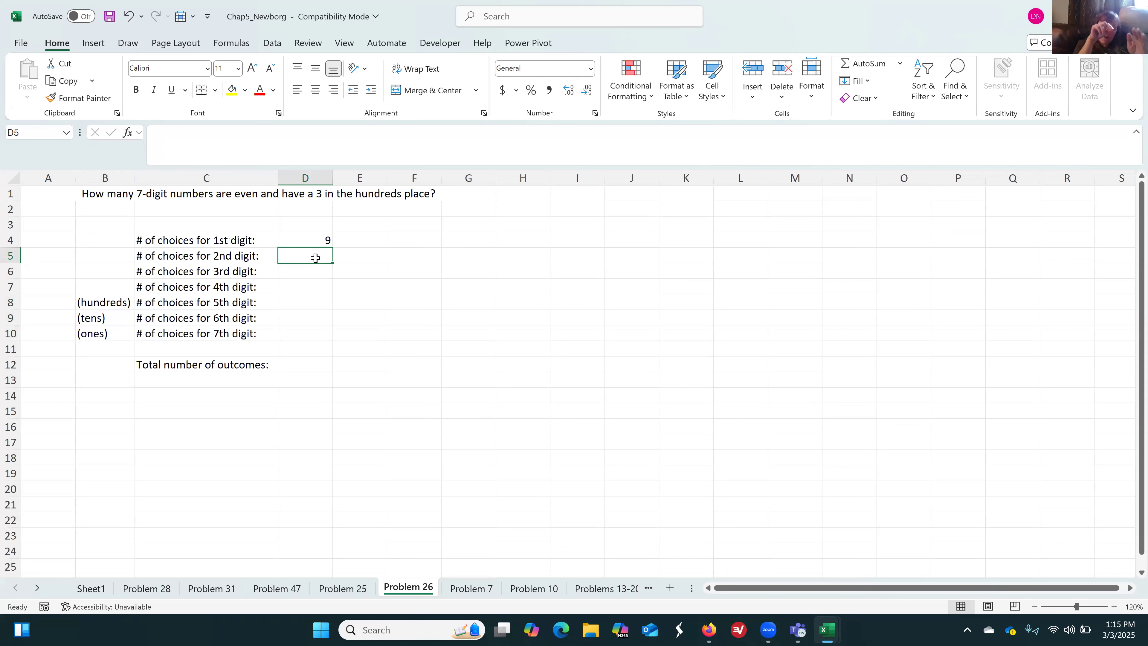
{"action": "type", "text": "10"}
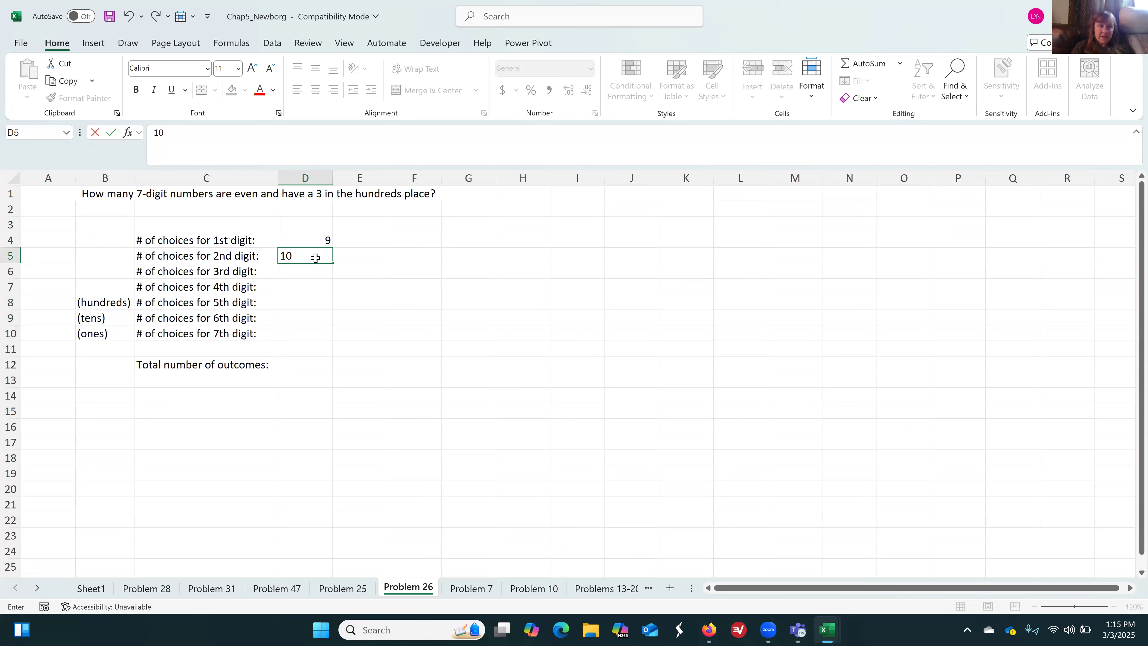
{"action": "key", "text": "Return"}
{"action": "type", "text": "10"}
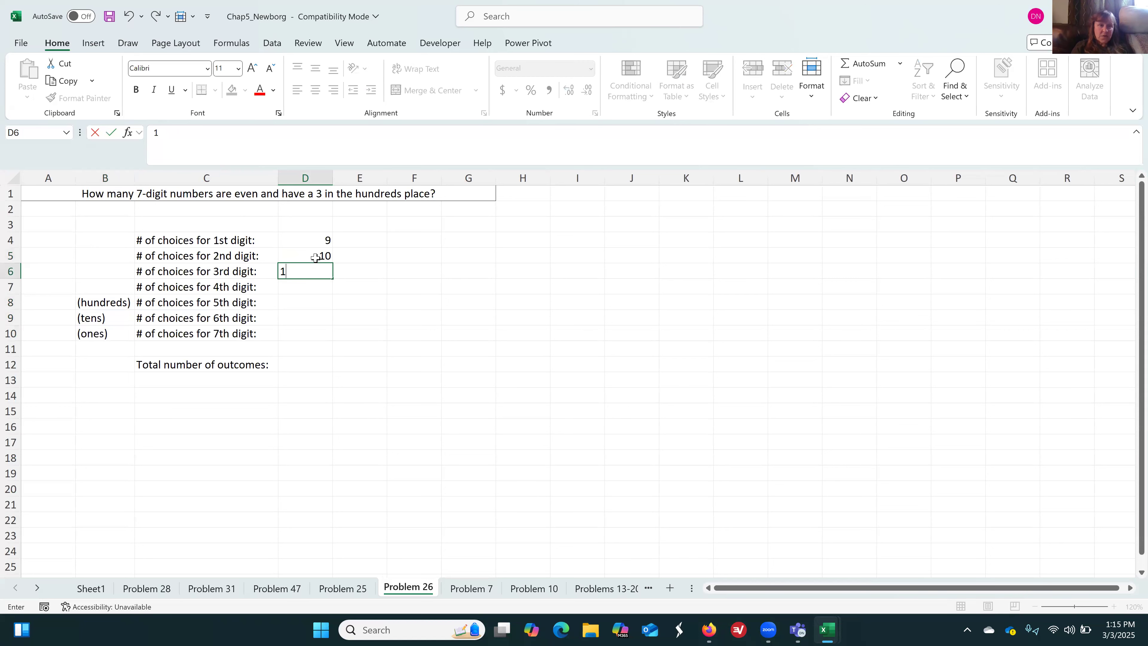
{"action": "key", "text": "Return"}
{"action": "type", "text": "10"}
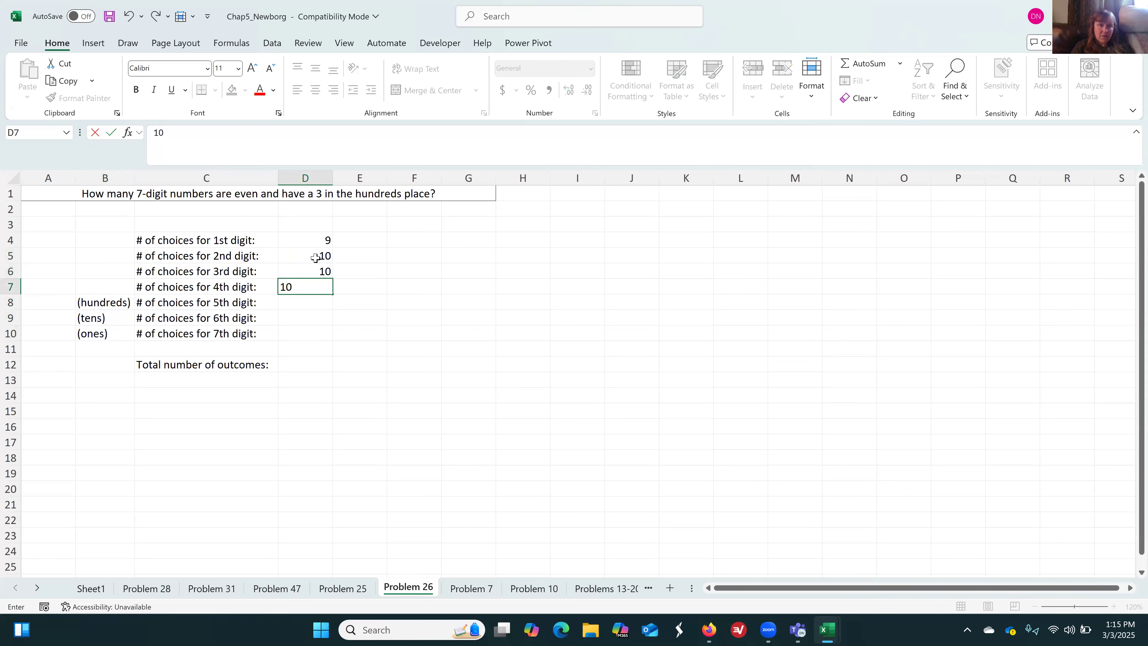
{"action": "key", "text": "Return"}
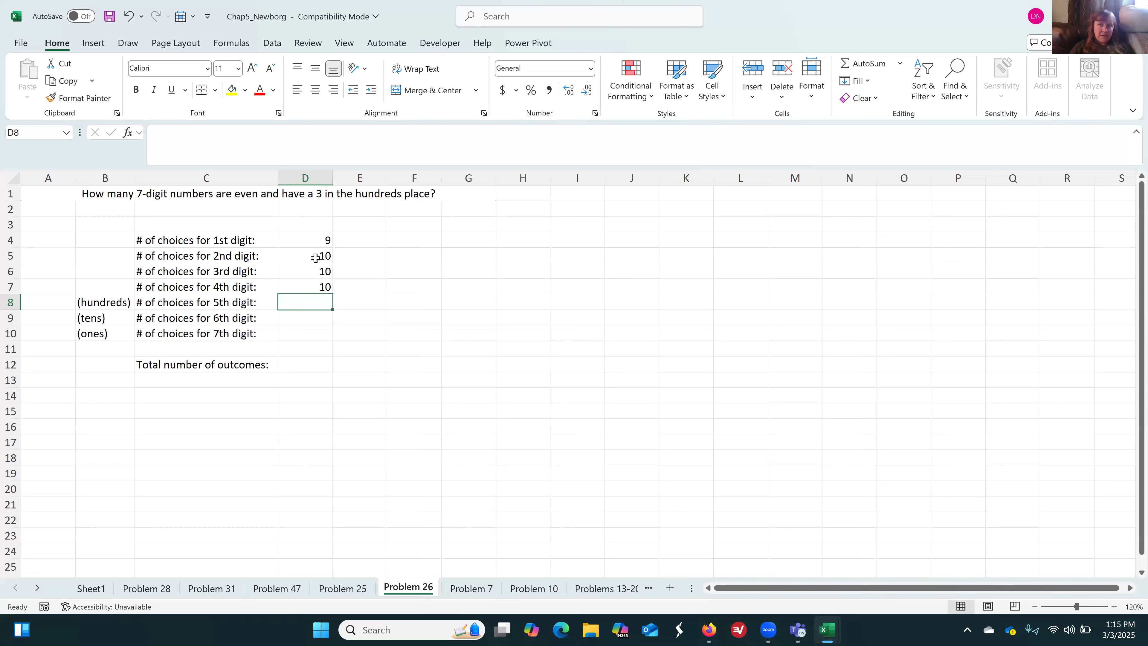
Enter the choices for the 5th, 6th and 7th digits as 1 in D8, 10 in D9 and 5 in D10
{"action": "type", "text": "1"}
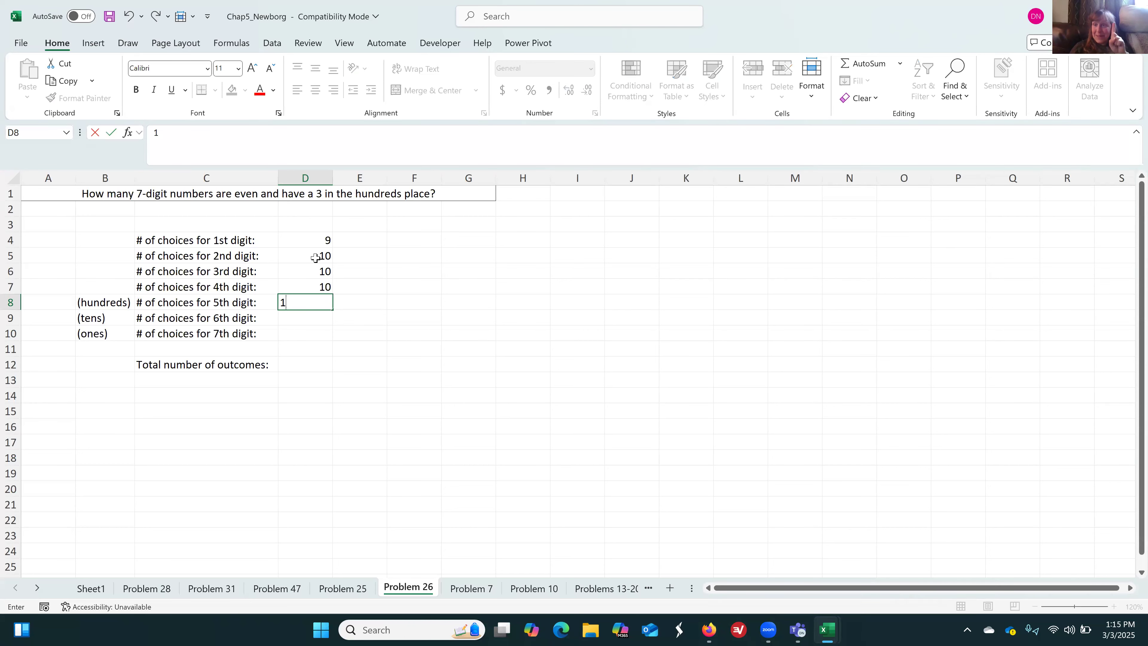
{"action": "key", "text": "Return"}
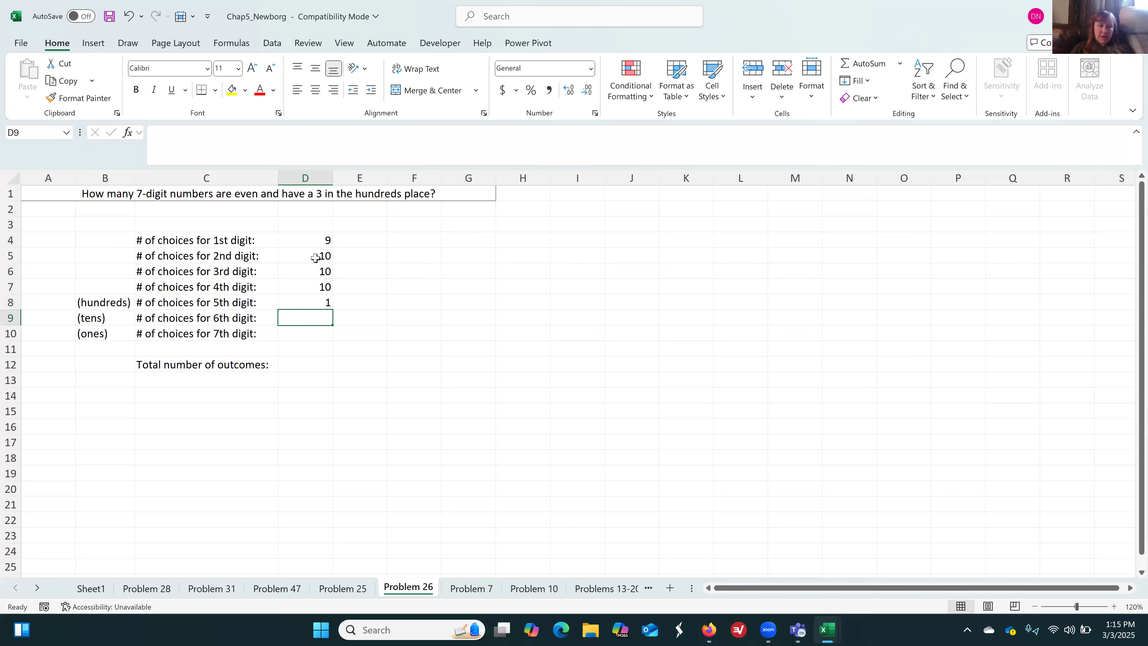
{"action": "type", "text": "10"}
{"action": "key", "text": "Return"}
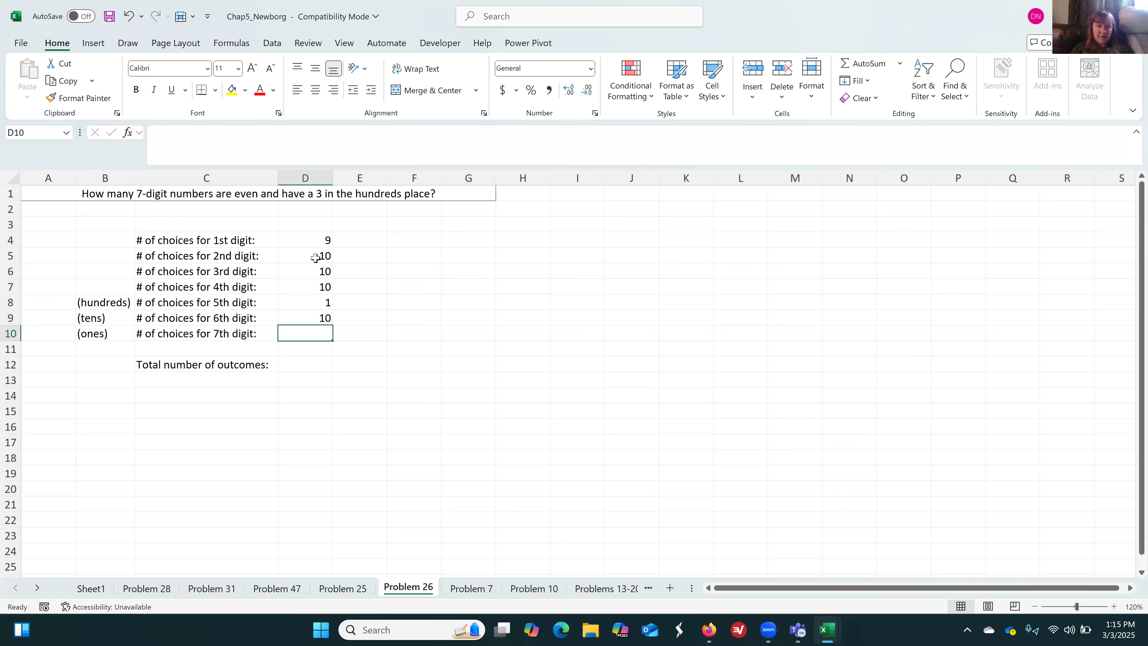
{"action": "type", "text": "5"}
{"action": "key", "text": "Return"}
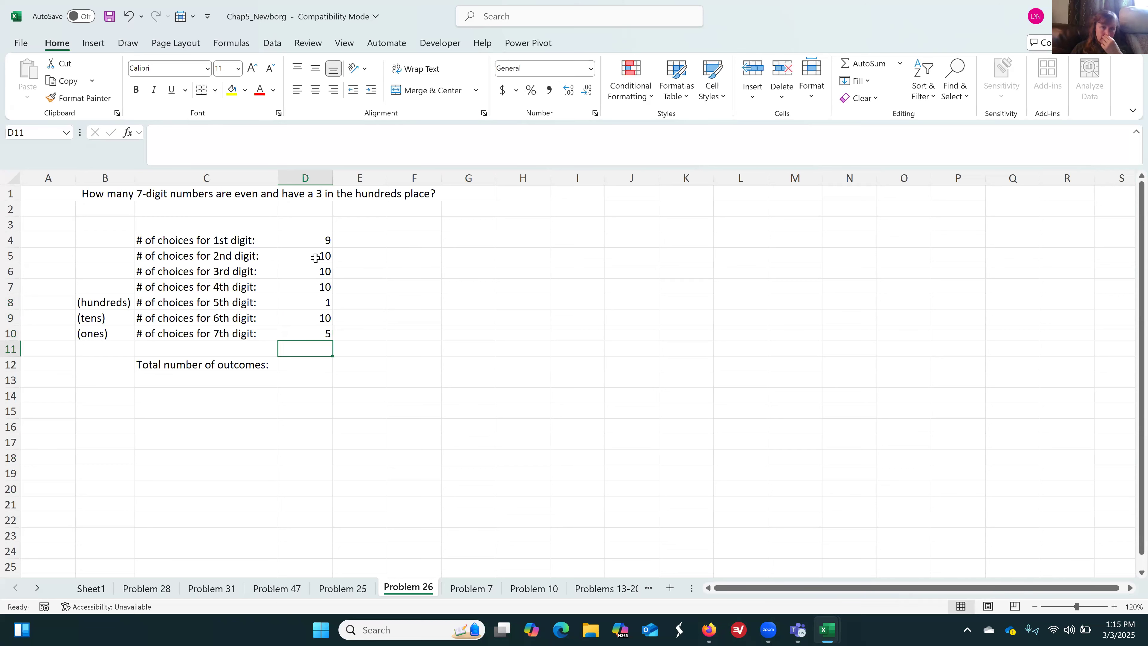
Begin a formula in D12 for the total number of outcomes
{"action": "key", "text": "Return"}
{"action": "type", "text": "="}
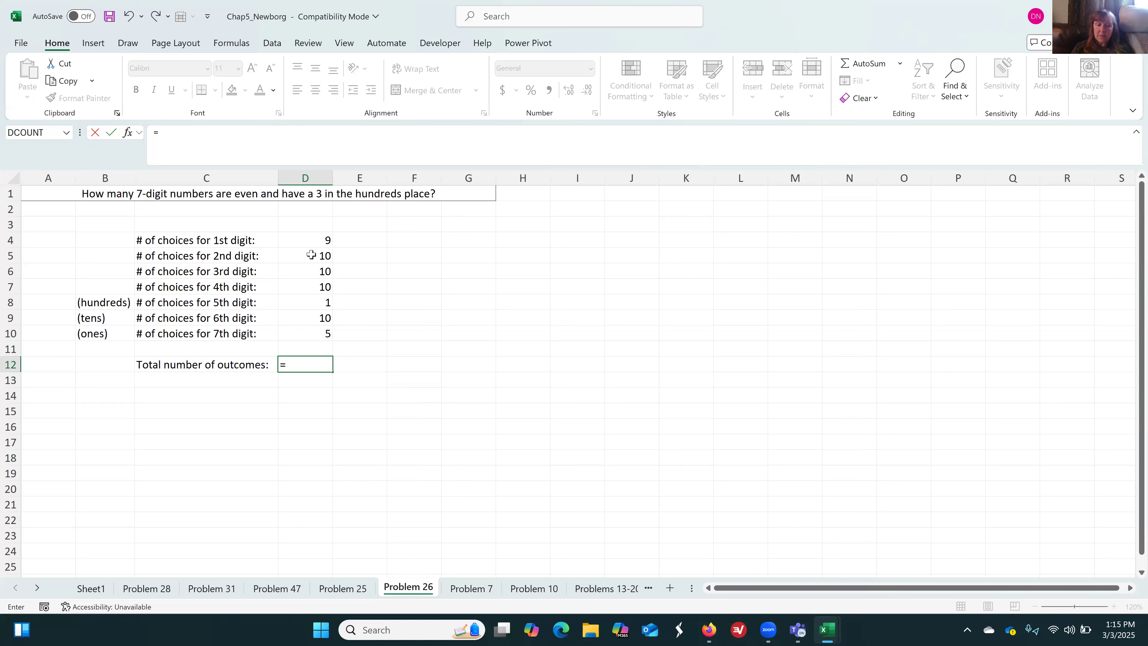
{"action": "type", "text": "mult"}
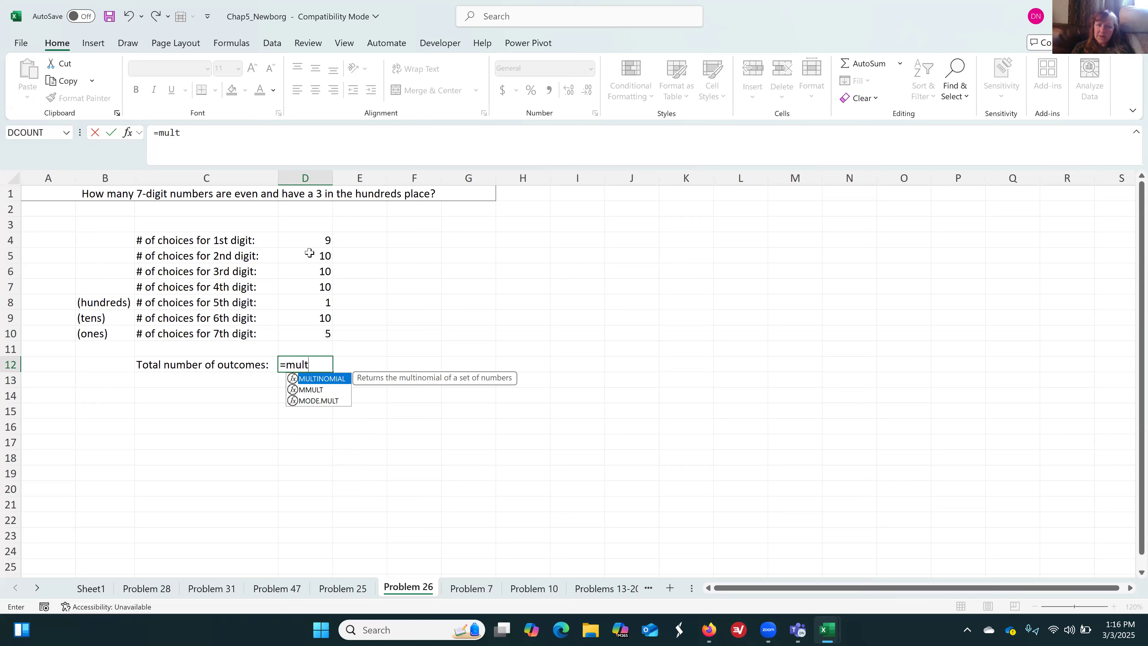
{"action": "key", "text": "BackSpace"}
{"action": "key", "text": "BackSpace"}
{"action": "key", "text": "BackSpace"}
{"action": "key", "text": "BackSpace"}
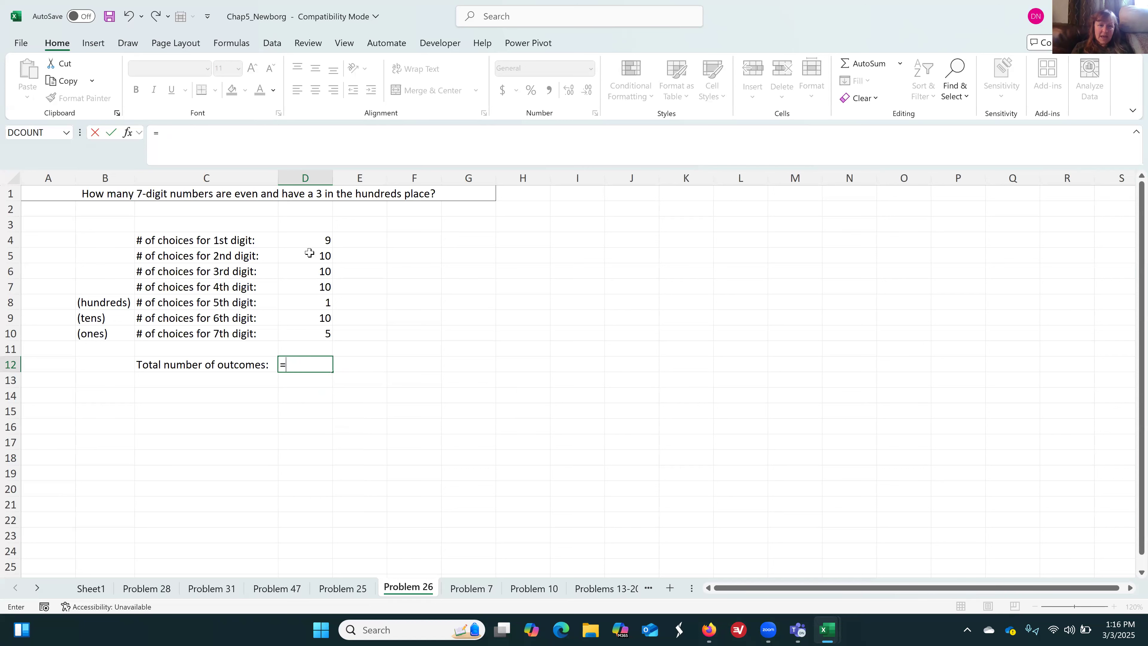
{"action": "type", "text": "prod"}
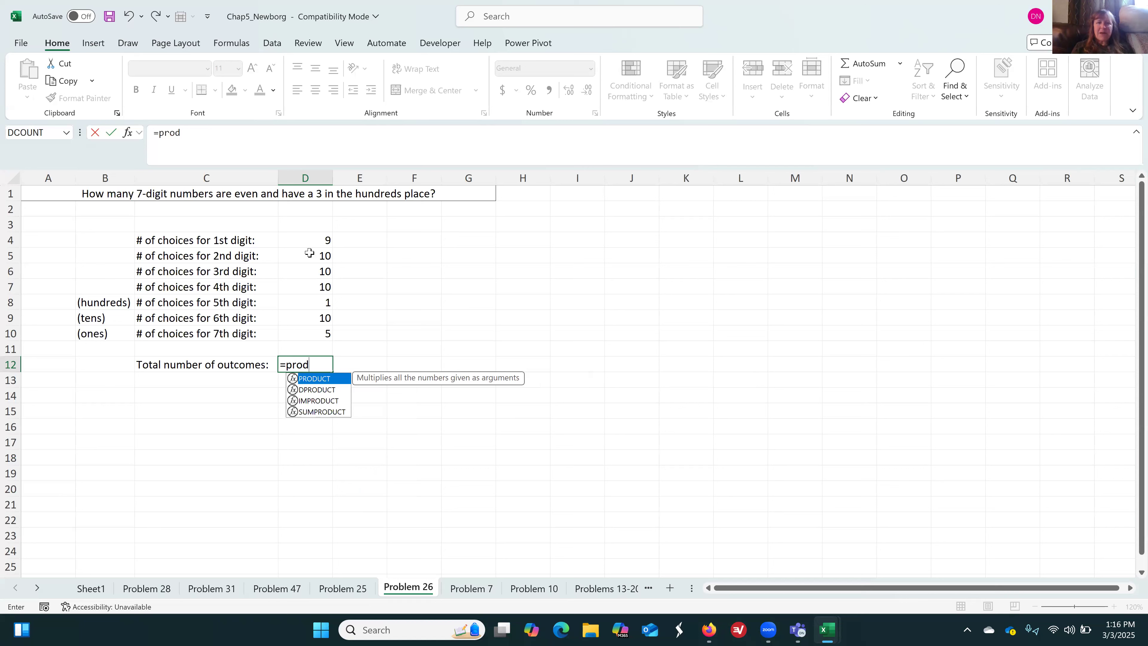
{"action": "key", "text": "BackSpace"}
{"action": "key", "text": "BackSpace"}
{"action": "key", "text": "BackSpace"}
{"action": "key", "text": "BackSpace"}
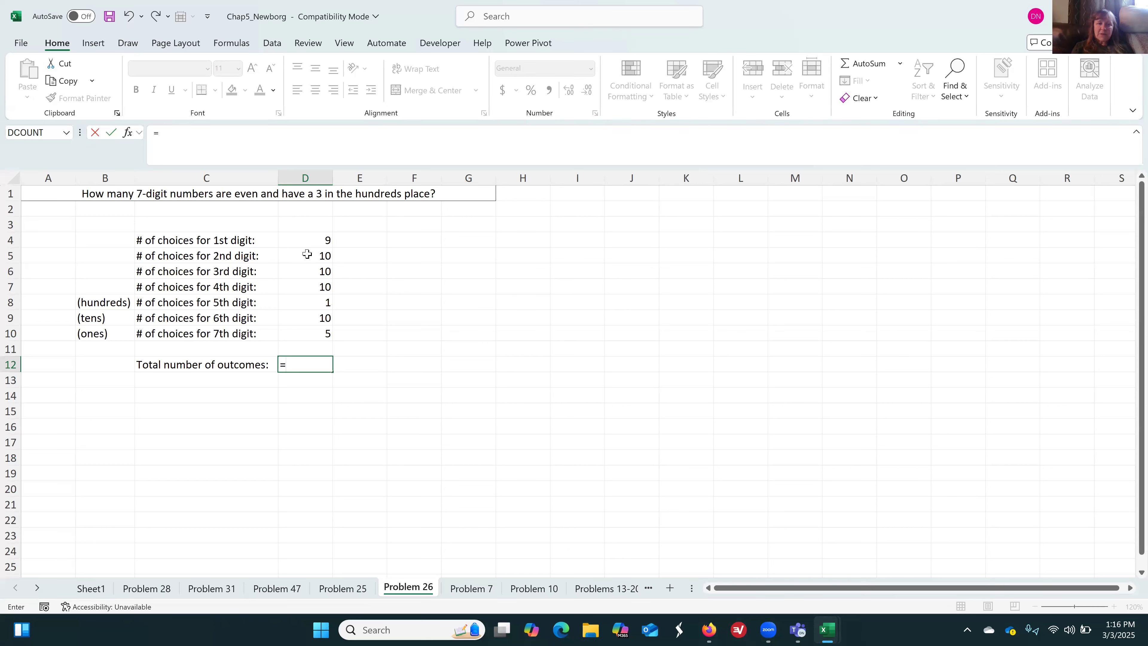
Complete the D12 formula as =PRODUCT(D4:D10) to multiply the choices for all seven digits
{"action": "type", "text": "prod"}
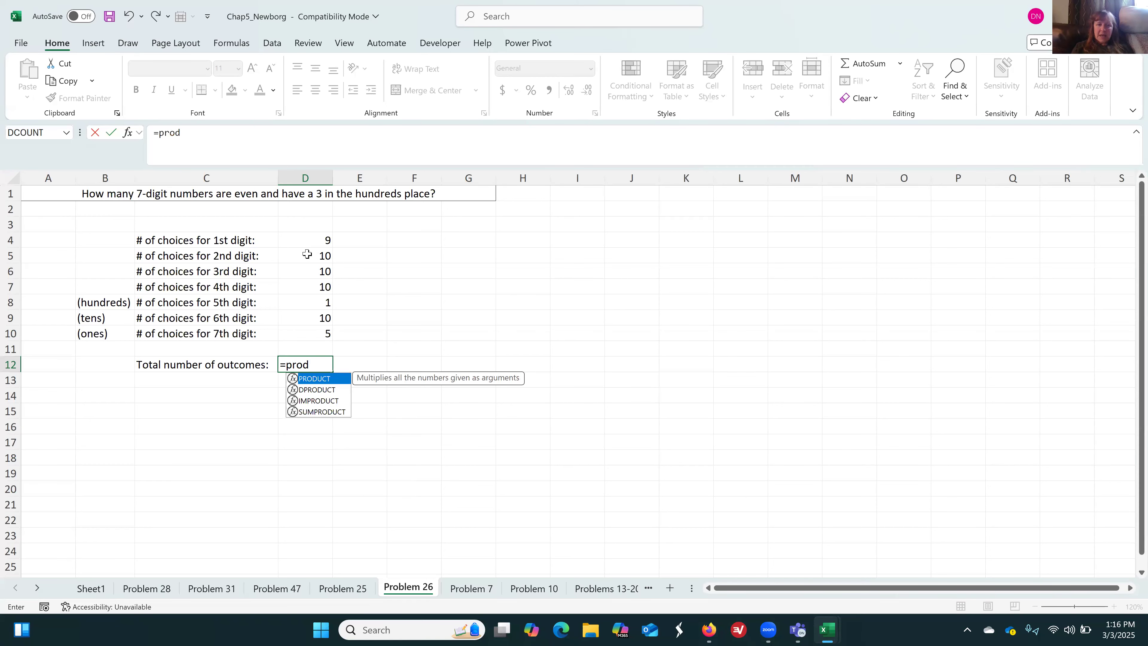
{"action": "key", "text": "Tab"}
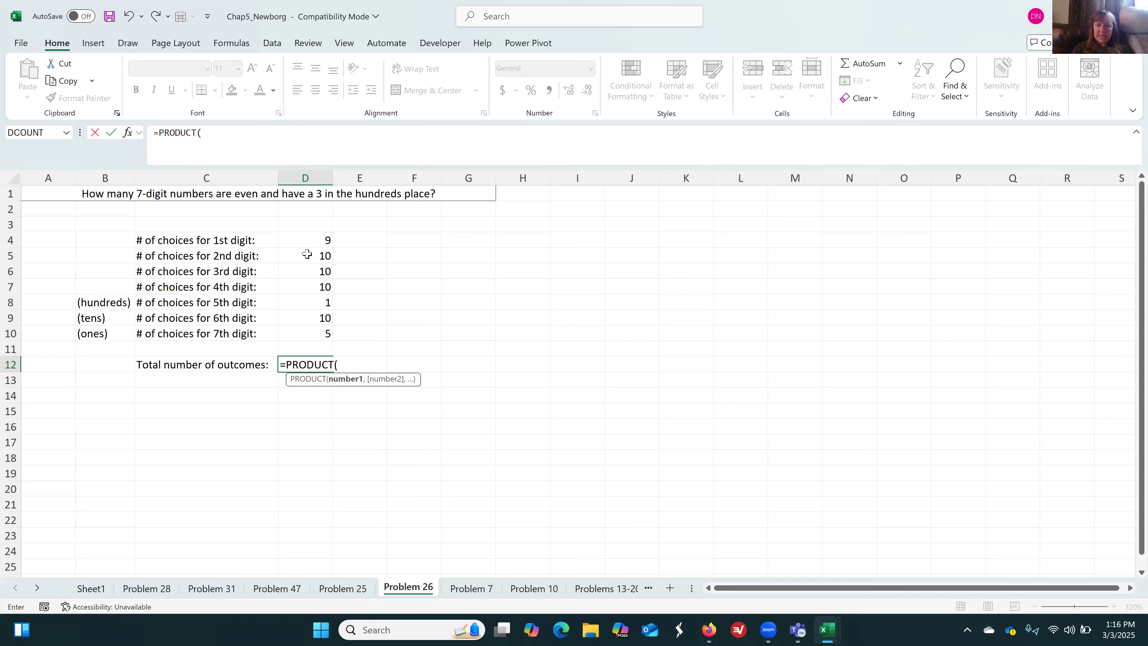
{"action": "left_click", "coordinate": [310, 242]}
{"action": "left_click_drag", "start_coordinate": [309, 268], "coordinate": [312, 332]}
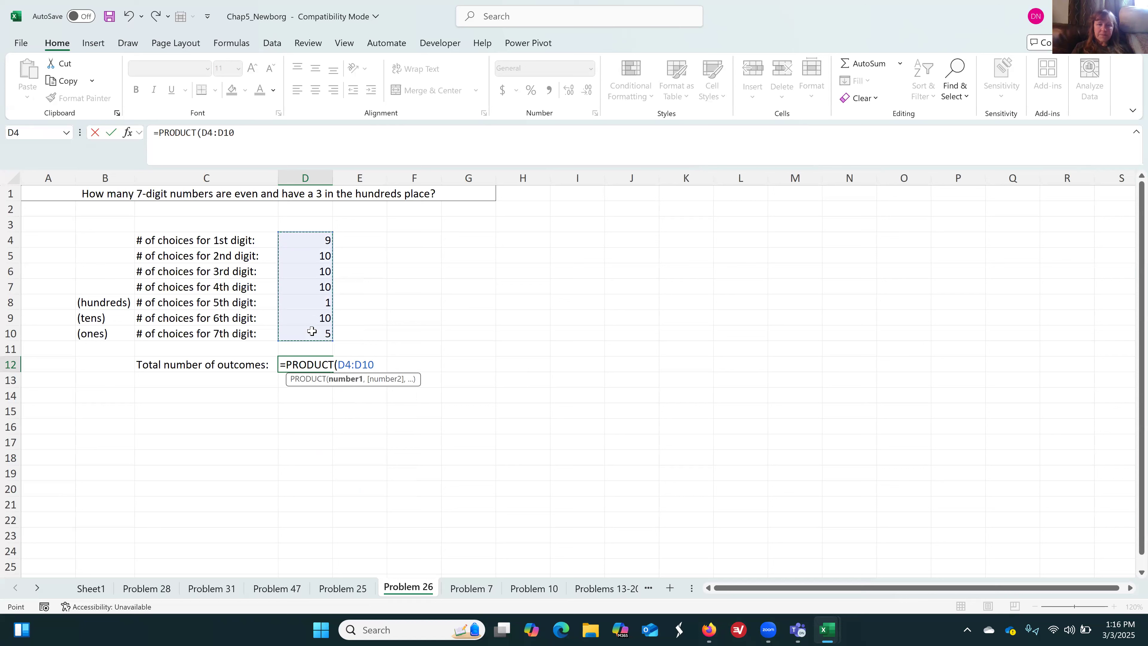
{"action": "key", "text": "Return"}
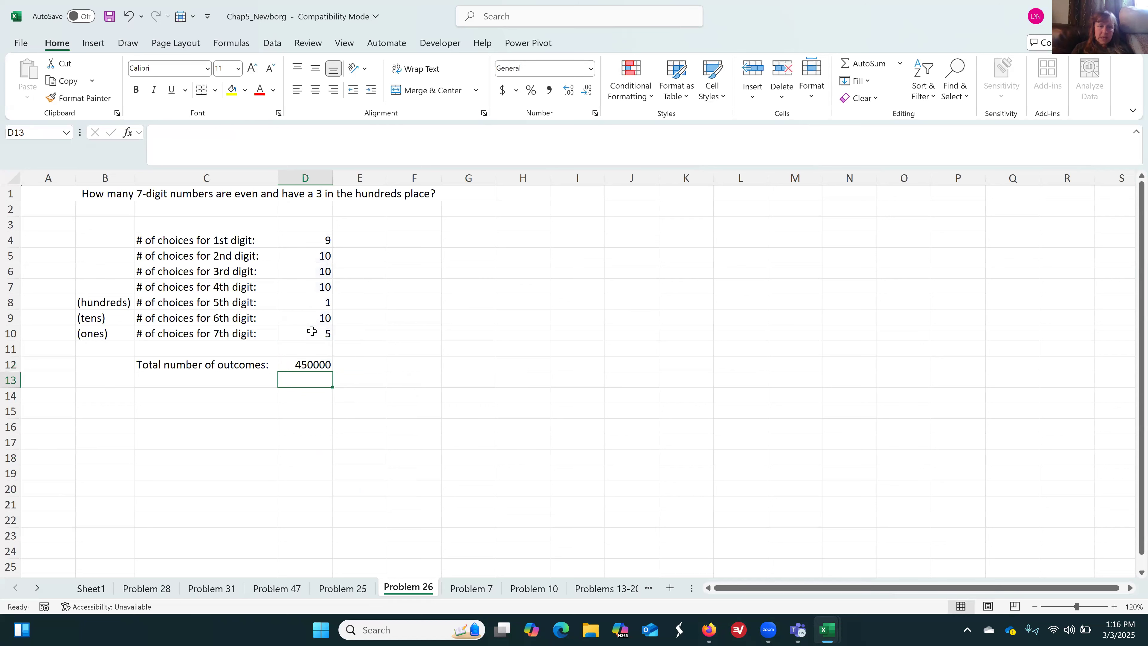
Apply the comma number style to the total number of outcomes in D12
{"action": "key", "text": "Up"}
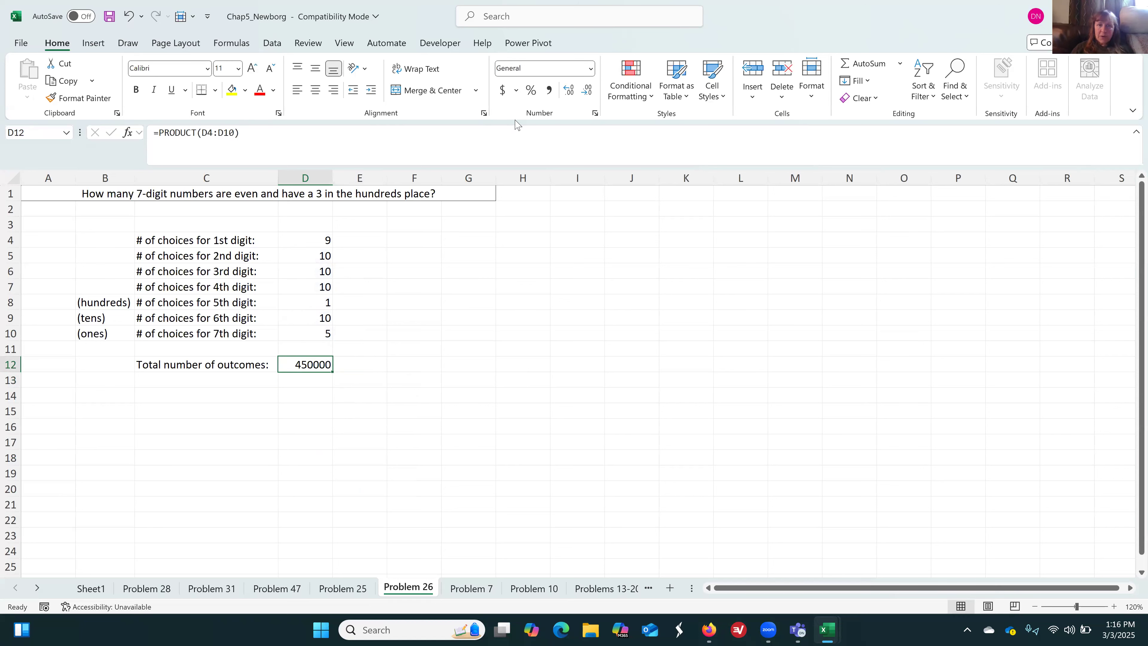
{"action": "left_click", "coordinate": [549, 90]}
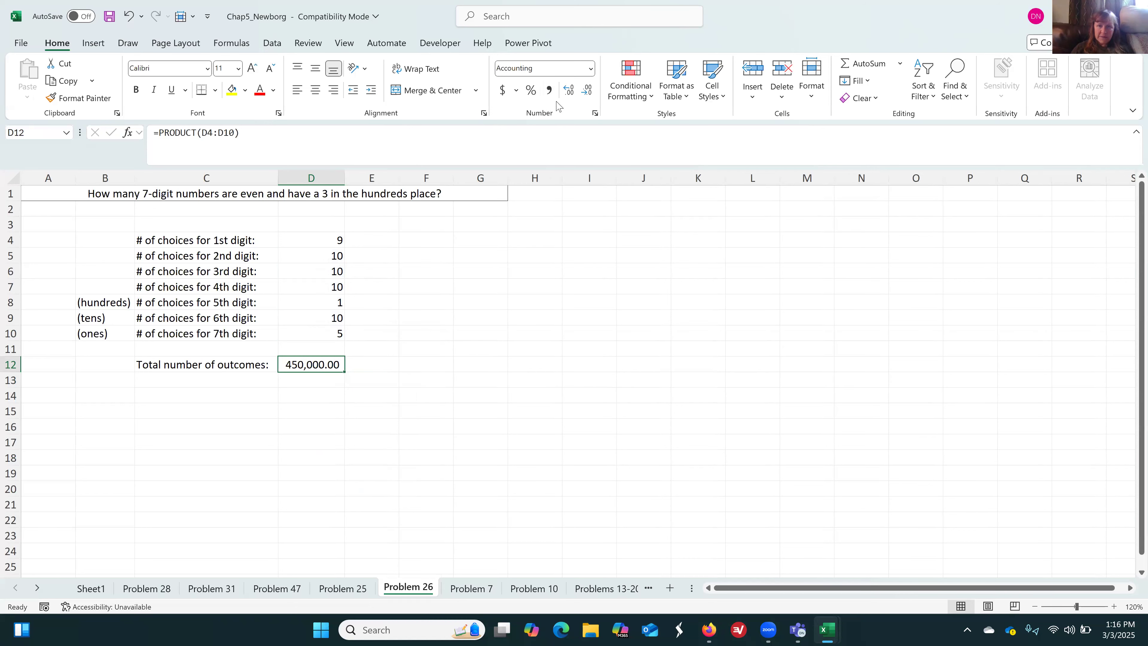
Remove both decimal places from the total number of outcomes in D12
{"action": "left_click", "coordinate": [587, 90]}
{"action": "left_click", "coordinate": [586, 90]}
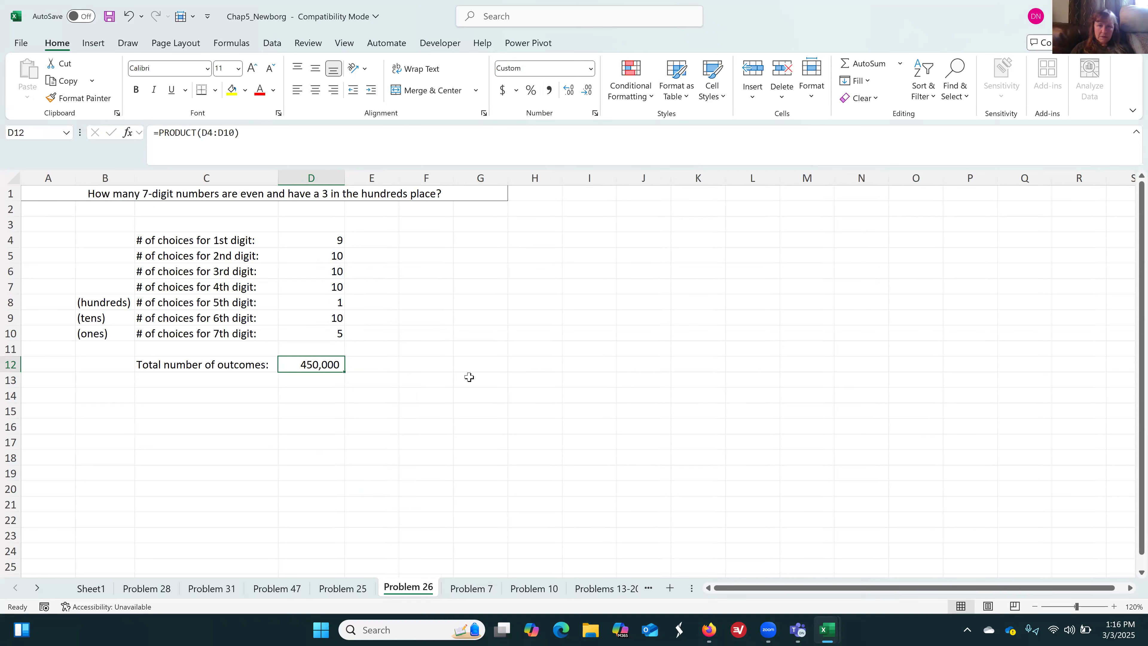
{"action": "left_click", "coordinate": [456, 555]}
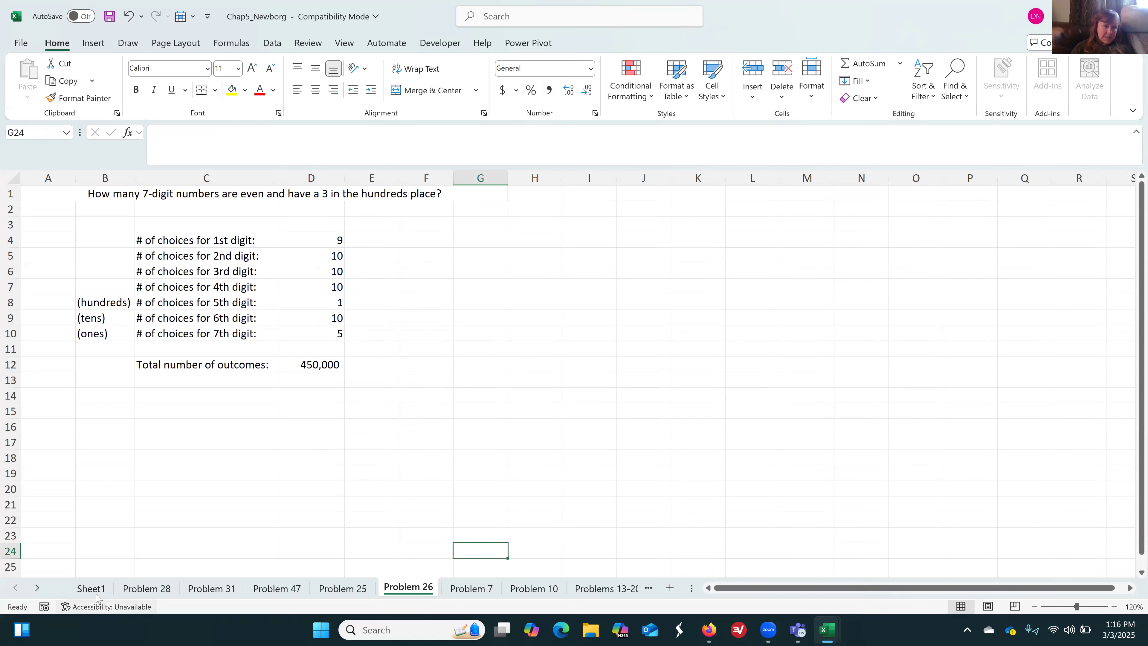
On Sheet1, reword the end of the rubric line in C34 to "7-digit numbers that satisfy the given criteria"
{"action": "left_click", "coordinate": [88, 587]}
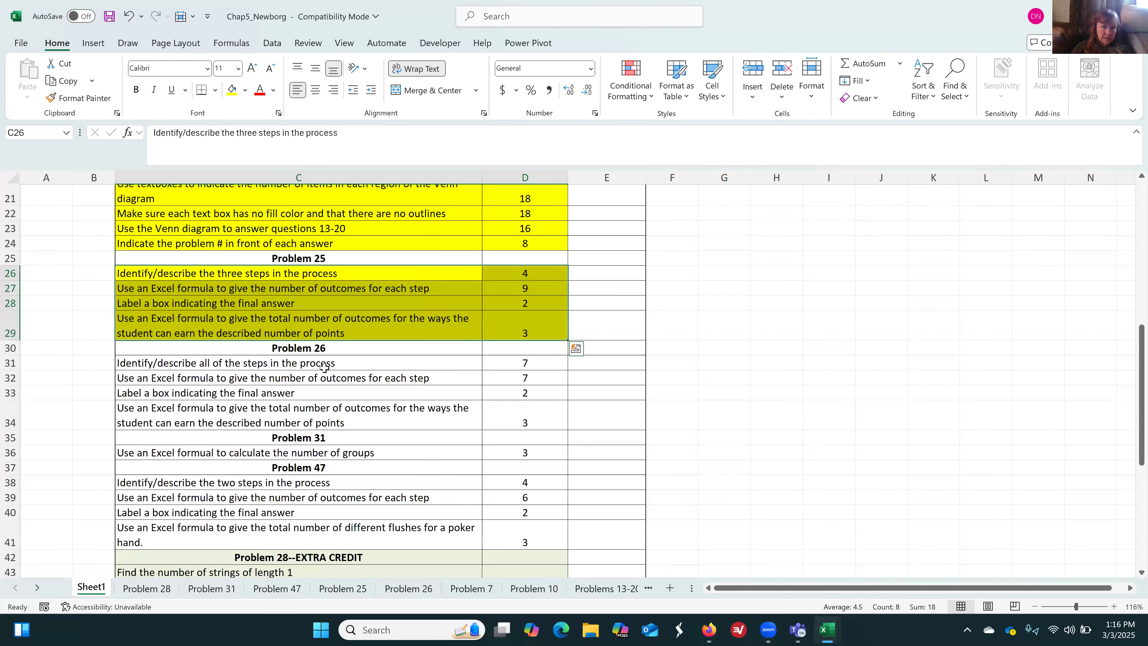
{"action": "left_click_drag", "start_coordinate": [488, 391], "coordinate": [506, 406]}
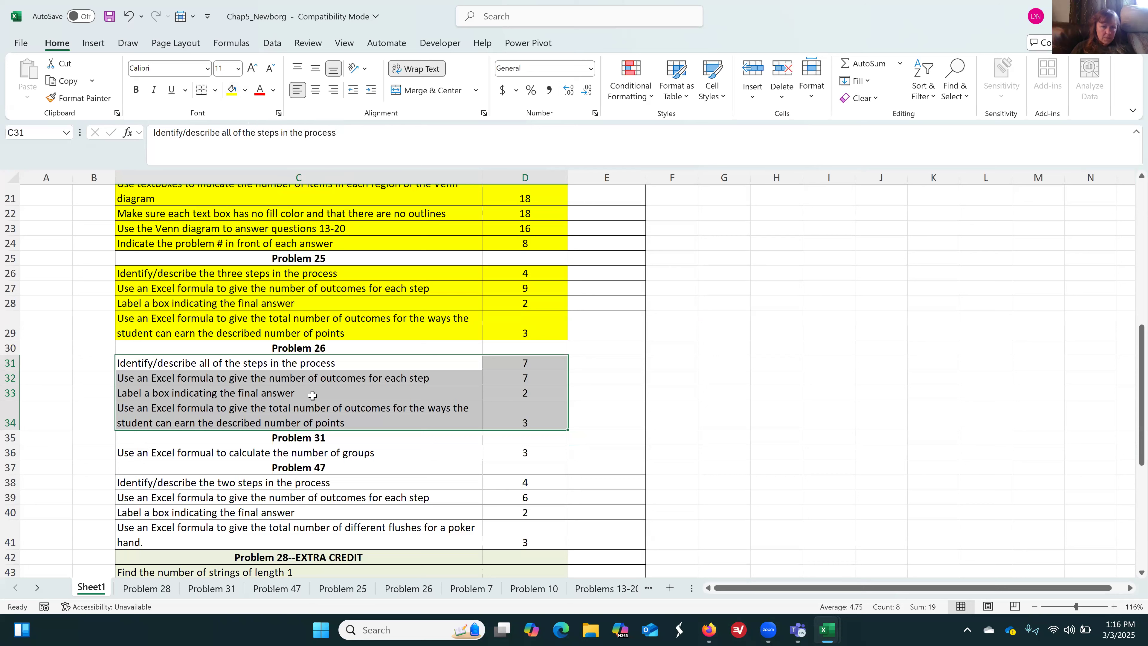
{"action": "left_click", "coordinate": [319, 421]}
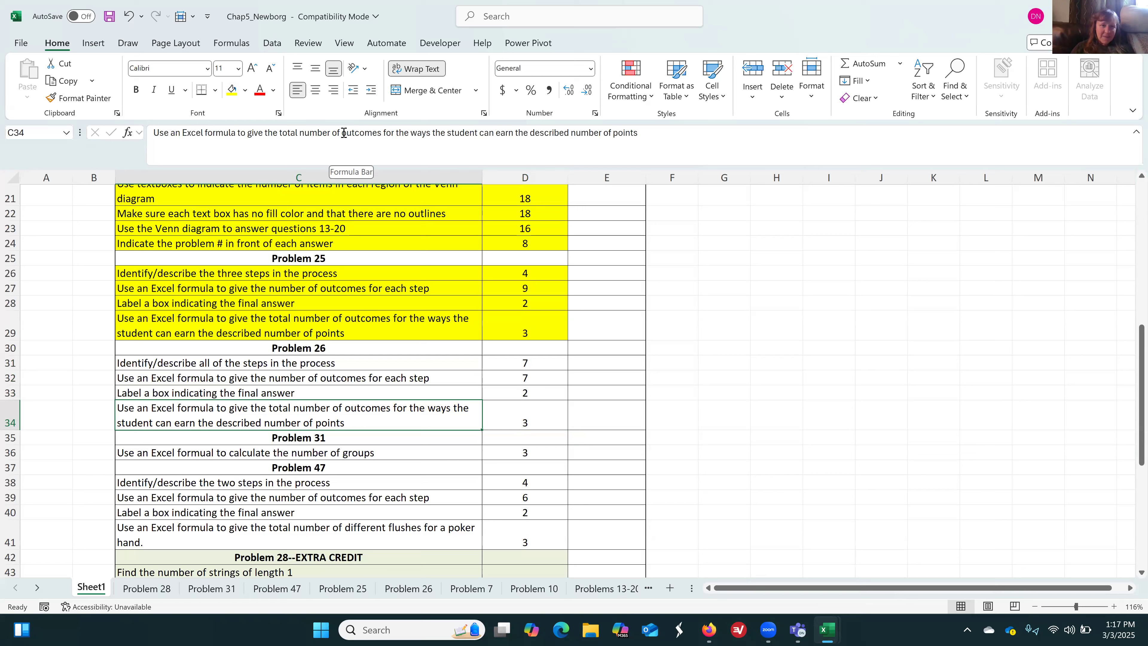
{"action": "left_click_drag", "start_coordinate": [342, 132], "coordinate": [636, 135]}
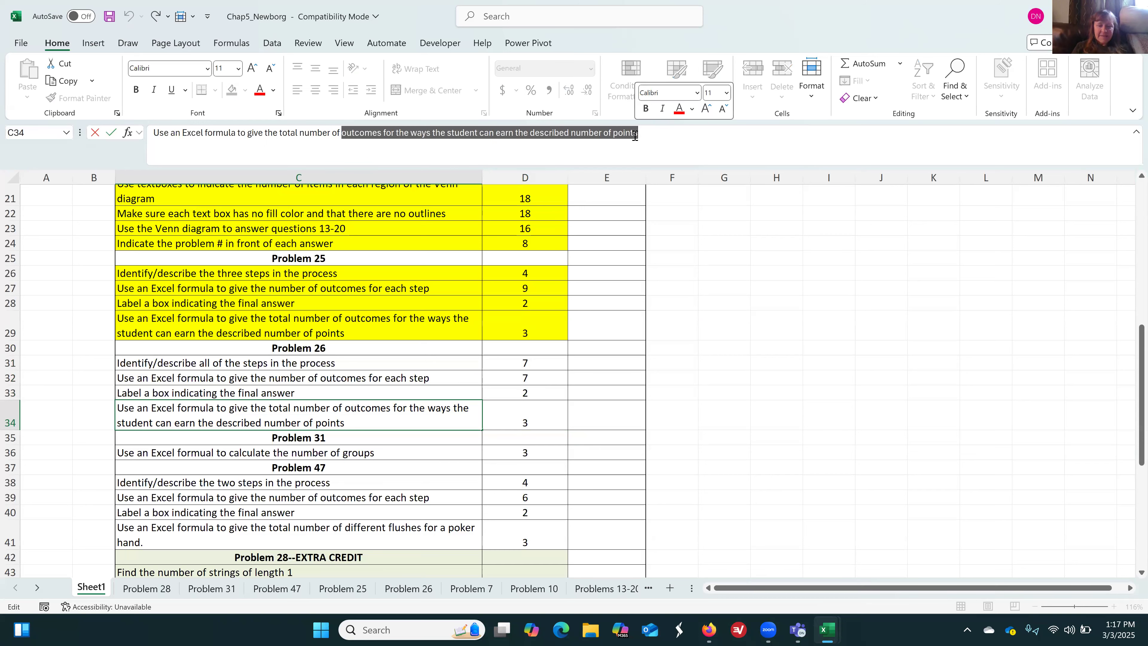
{"action": "type", "text": "7-digit numbers that satisfy the given criteria"}
{"action": "key", "text": "Return"}
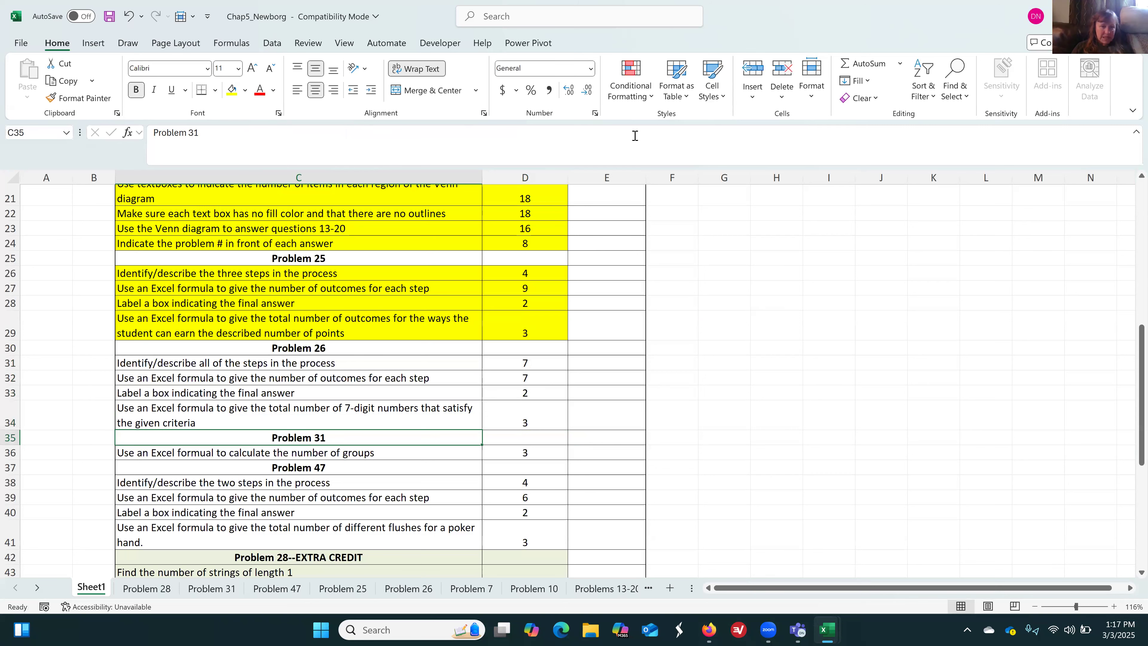
Fill the Problem 26 rubric rows C31:D34 with yellow to mark them as completed
{"action": "double_click", "coordinate": [458, 360]}
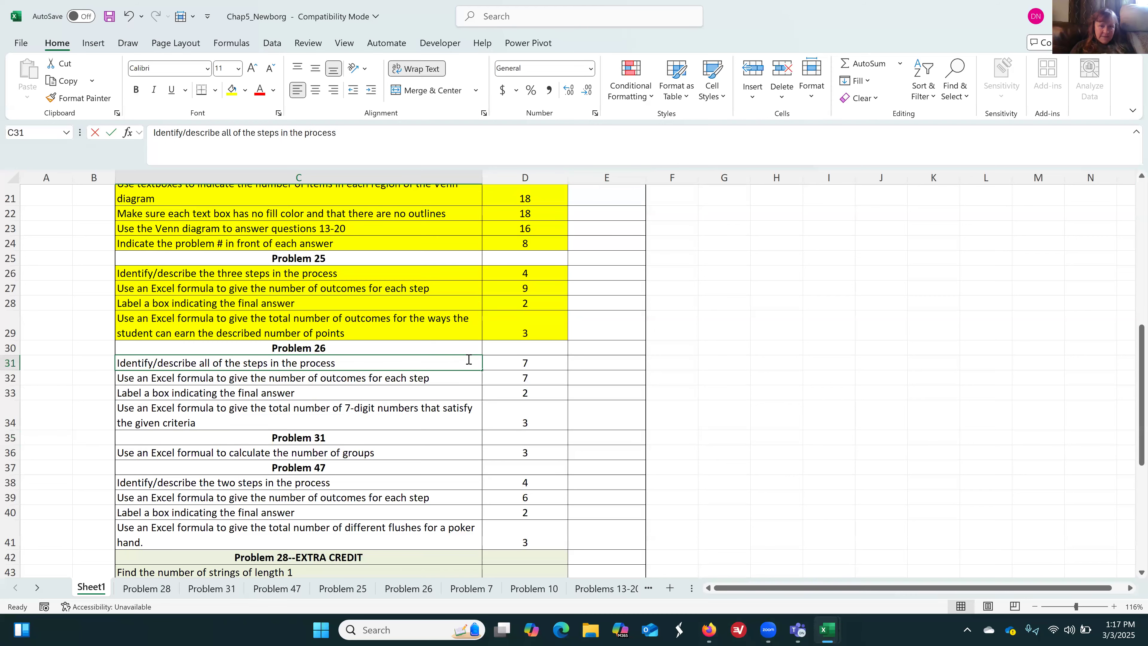
{"action": "left_click", "coordinate": [774, 383]}
{"action": "left_click", "coordinate": [450, 367]}
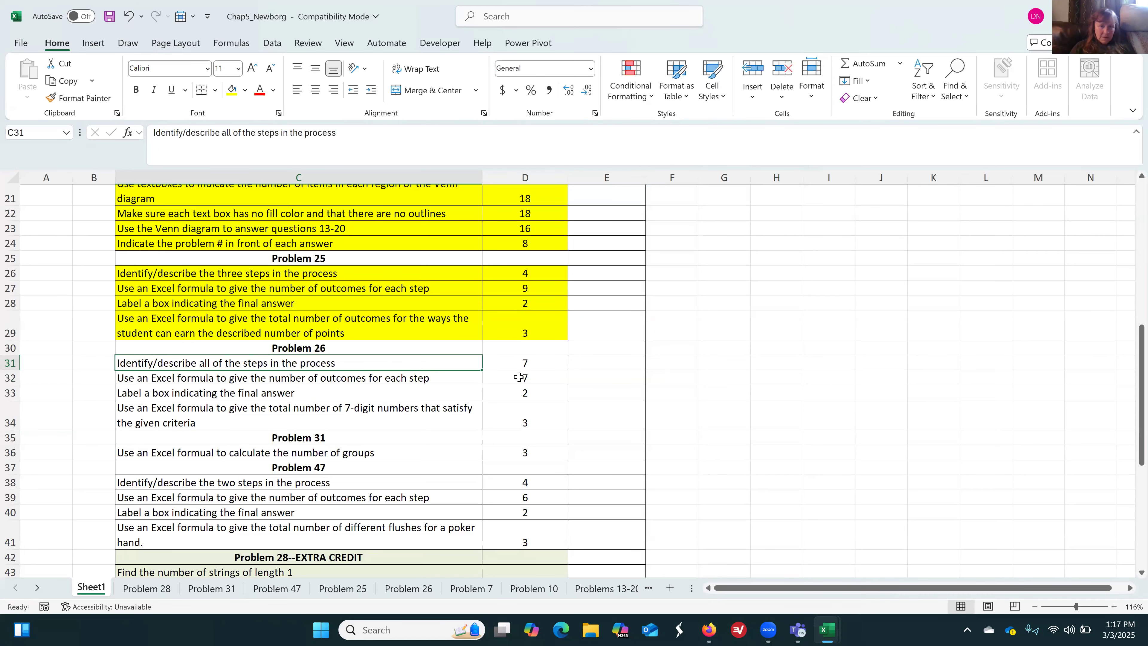
{"action": "left_click_drag", "start_coordinate": [519, 377], "coordinate": [517, 424]}
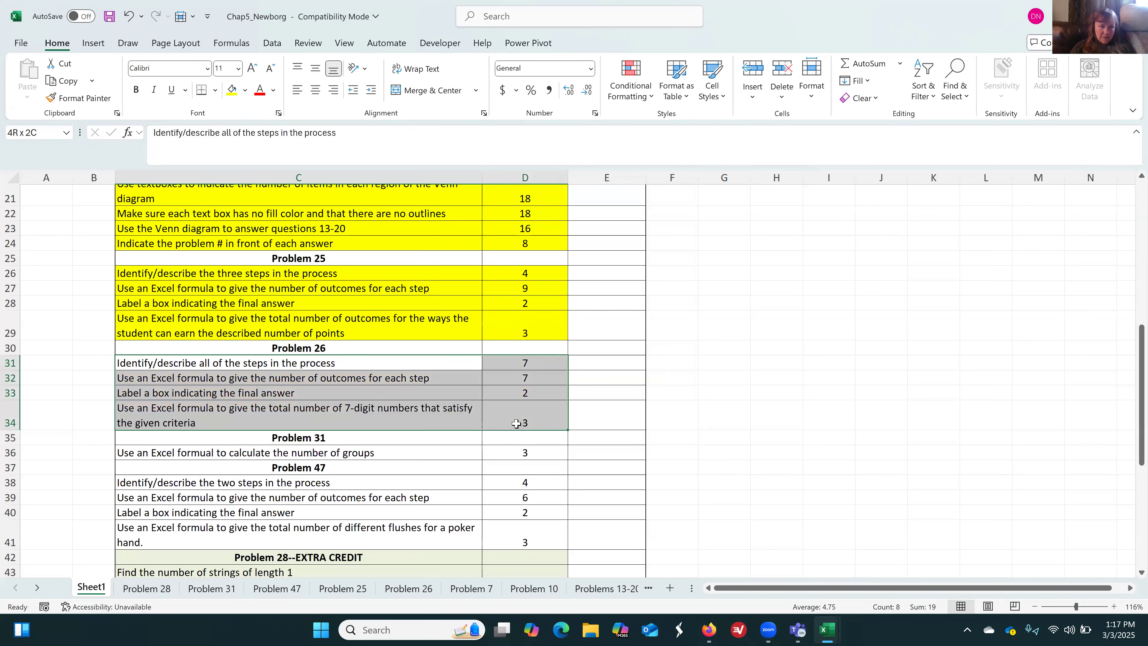
{"action": "left_click", "coordinate": [232, 90]}
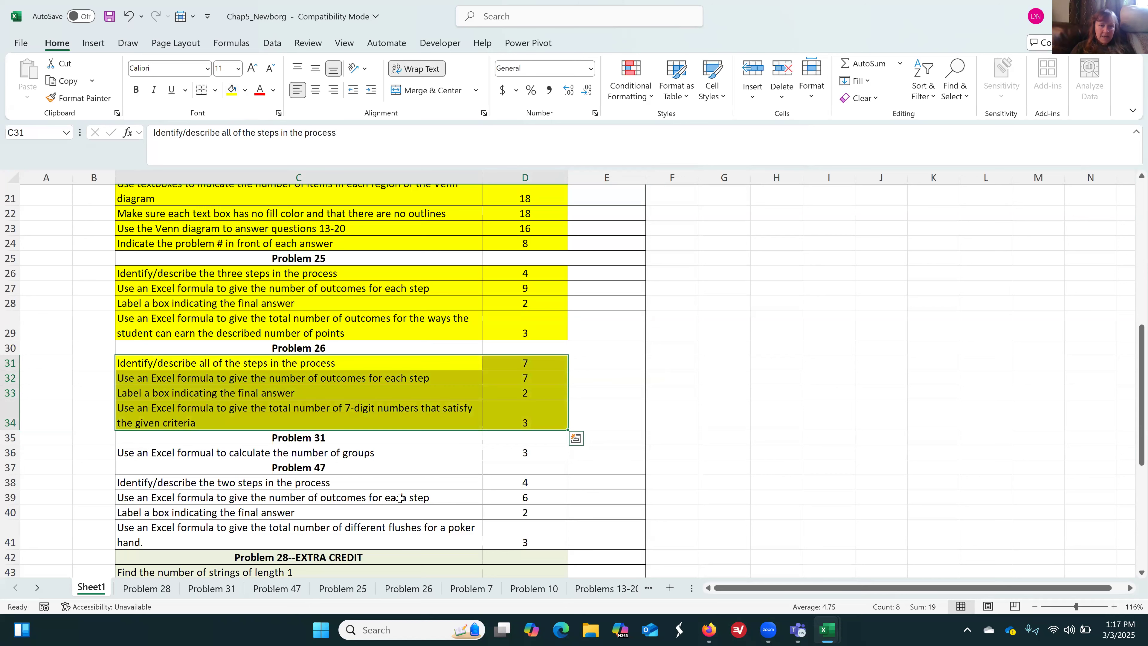
On the Problem 31 sheet, enter the label "# of groups:" in C9 and widen column C to fit it
{"action": "left_click", "coordinate": [224, 589]}
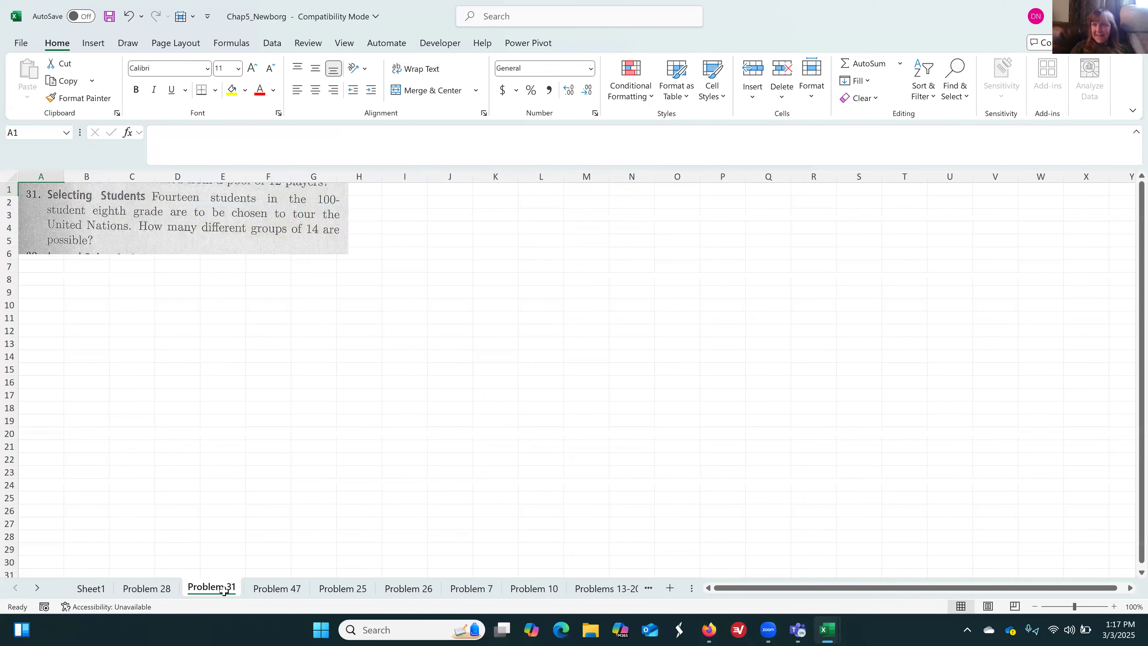
{"action": "left_click", "coordinate": [134, 291]}
{"action": "type", "text": "# o"}
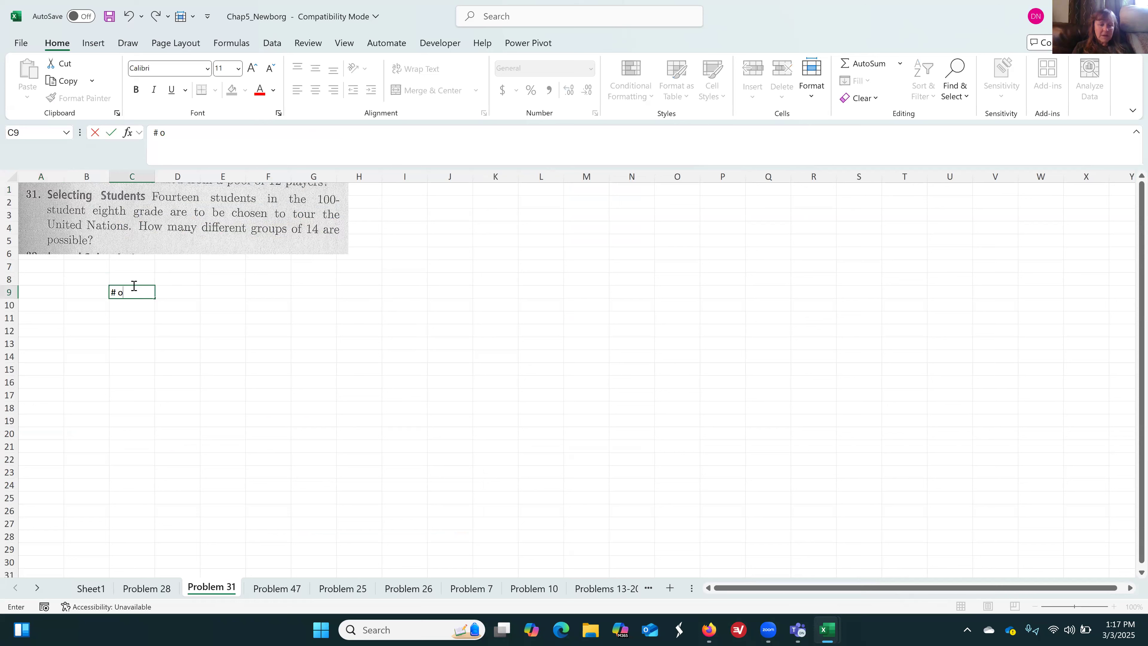
{"action": "type", "text": "f groups:"}
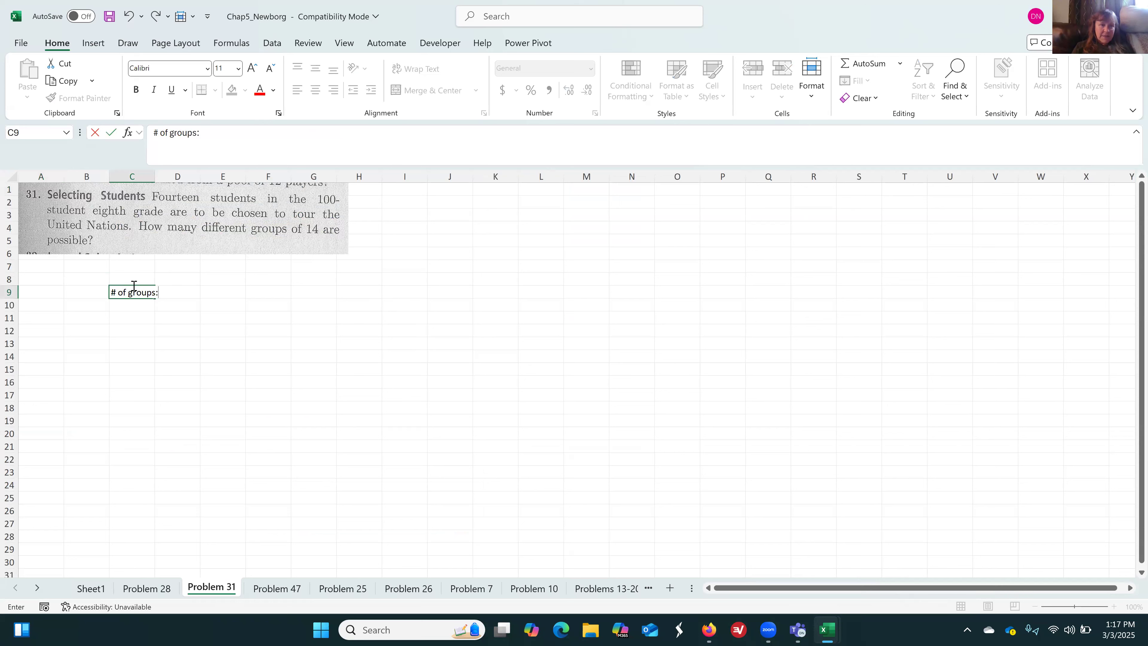
{"action": "key", "text": "Return"}
{"action": "left_click_drag", "start_coordinate": [155, 187], "coordinate": [171, 181]}
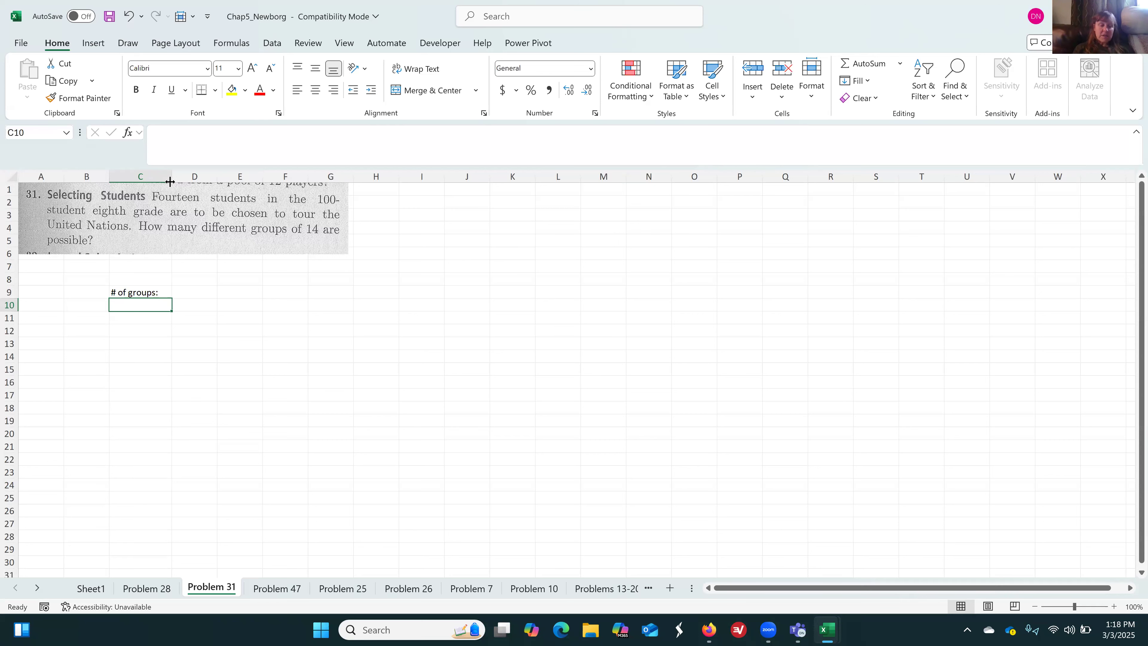
Enter =COMBIN(100,14) in C10 to calculate the number of possible groups of 14 students
{"action": "type", "text": "-com"}
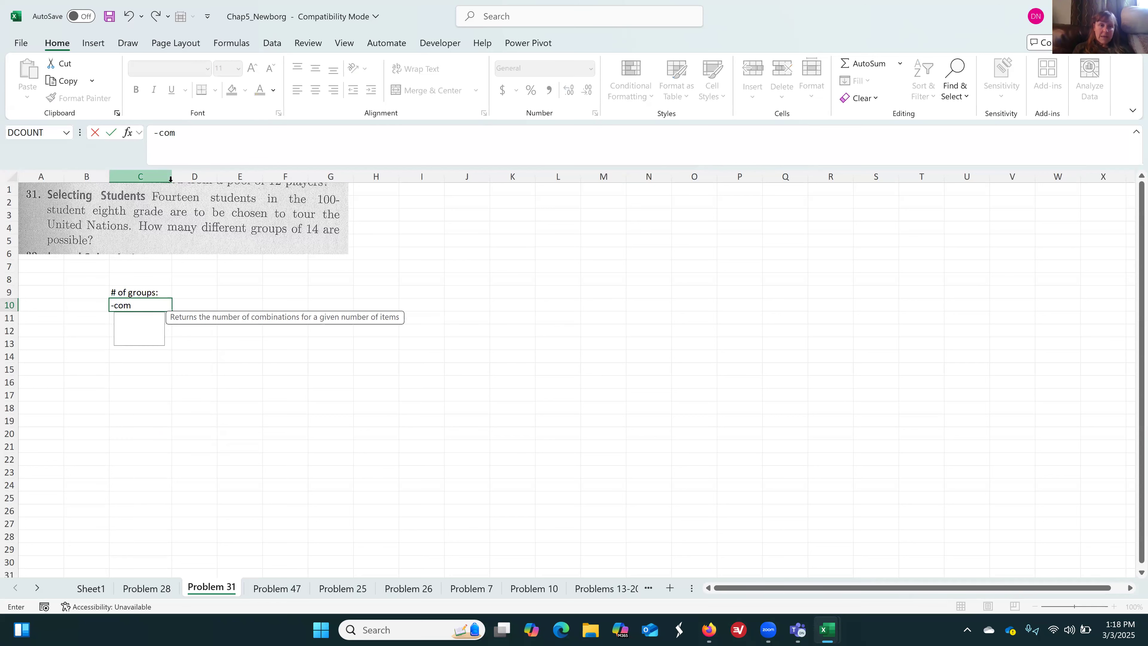
{"action": "type", "text": "bin("}
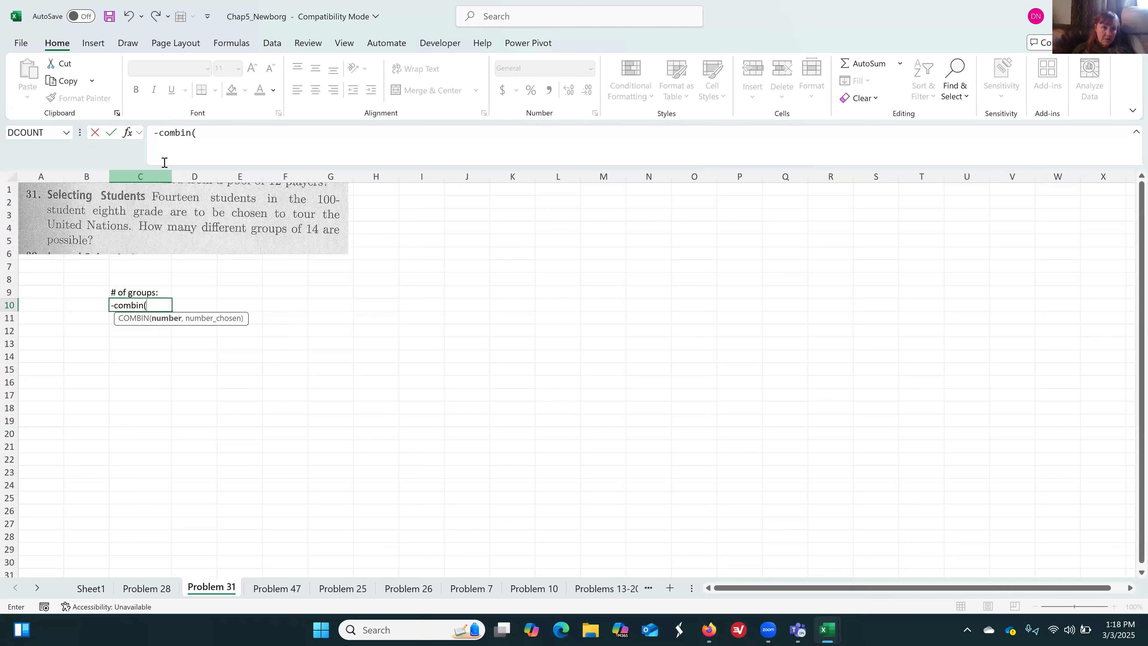
{"action": "left_click", "coordinate": [161, 137]}
{"action": "key", "text": "BackSpace"}
{"action": "type", "text": "="}
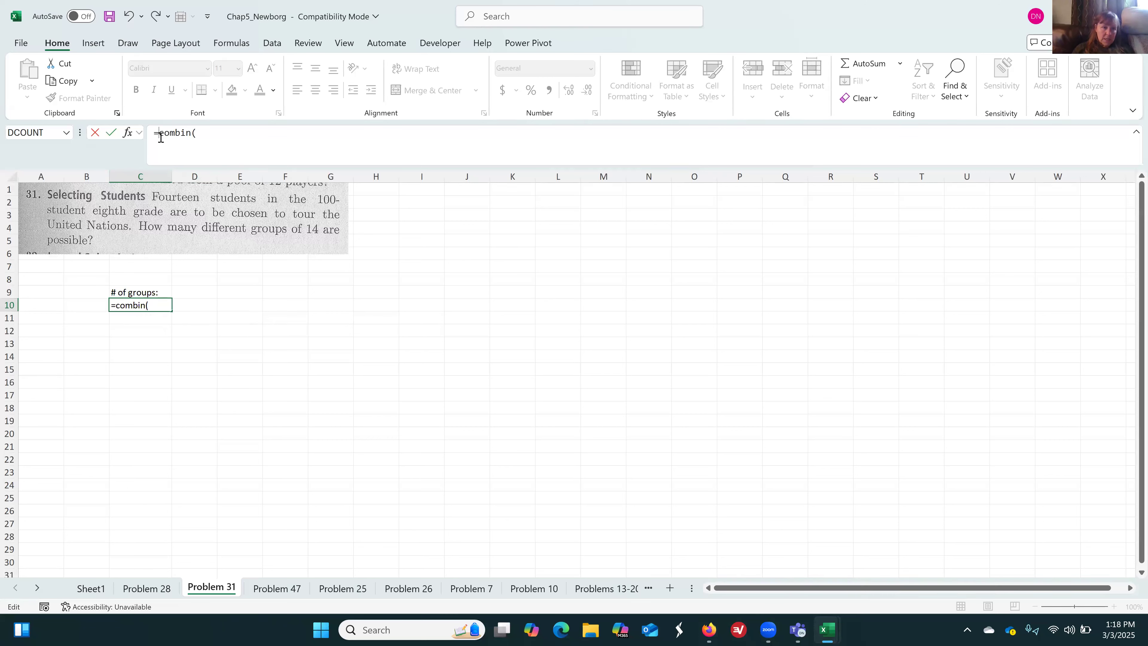
{"action": "left_click", "coordinate": [235, 132]}
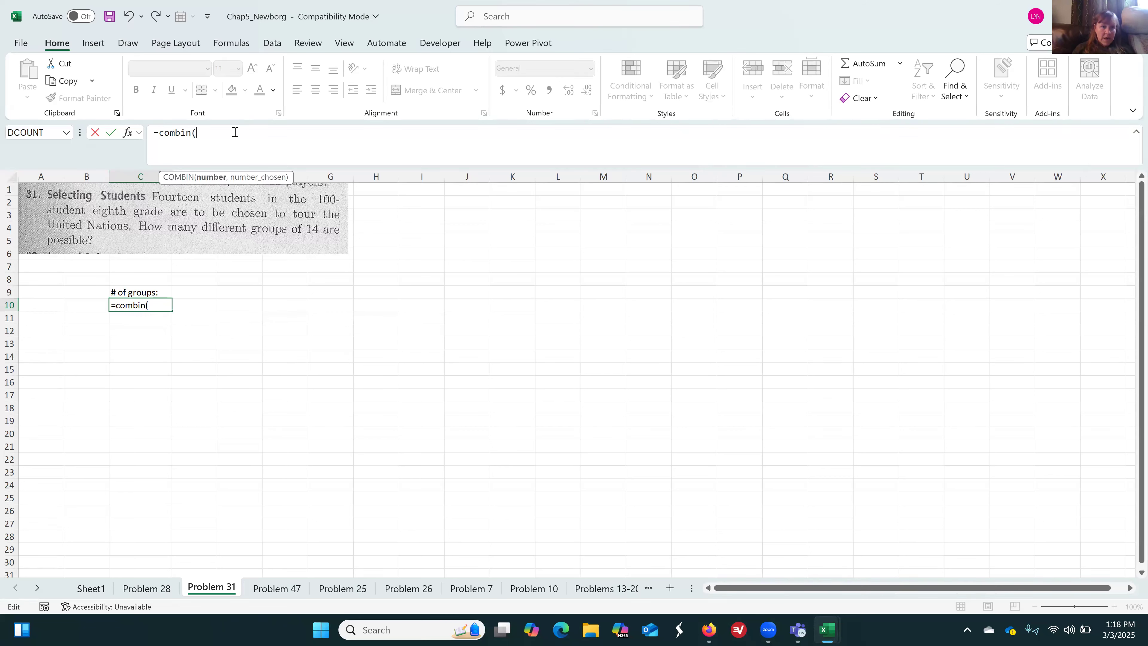
{"action": "type", "text": "100,14)"}
{"action": "key", "text": "Return"}
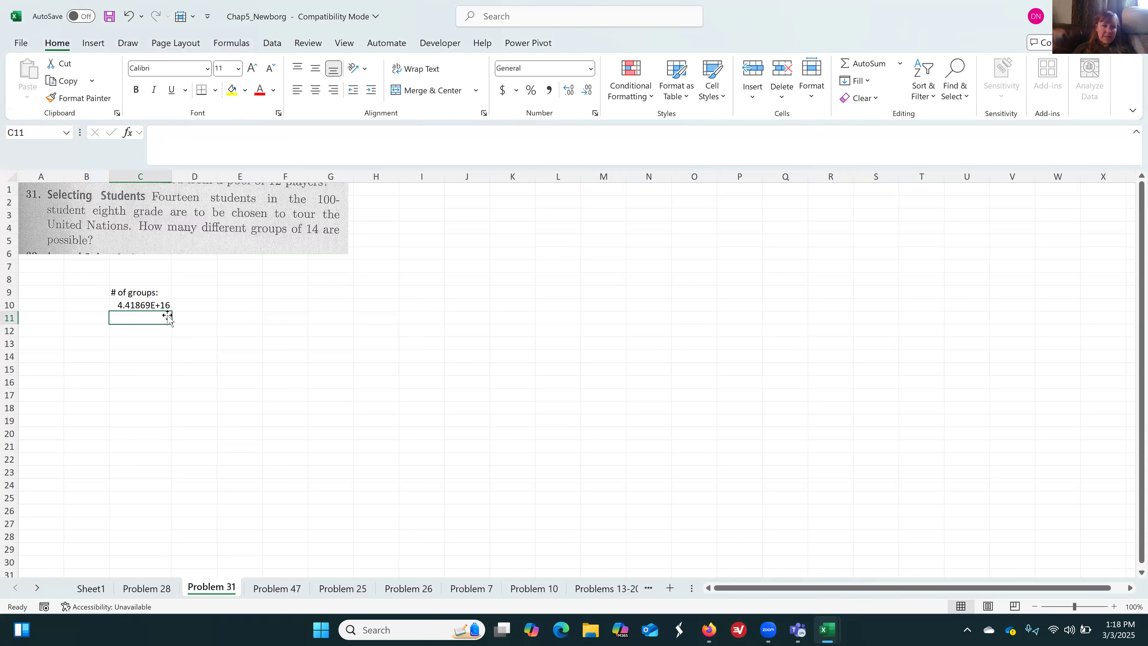
Widen column C further for the group count and restore the workbook window down from full screen
{"action": "left_click", "coordinate": [159, 304]}
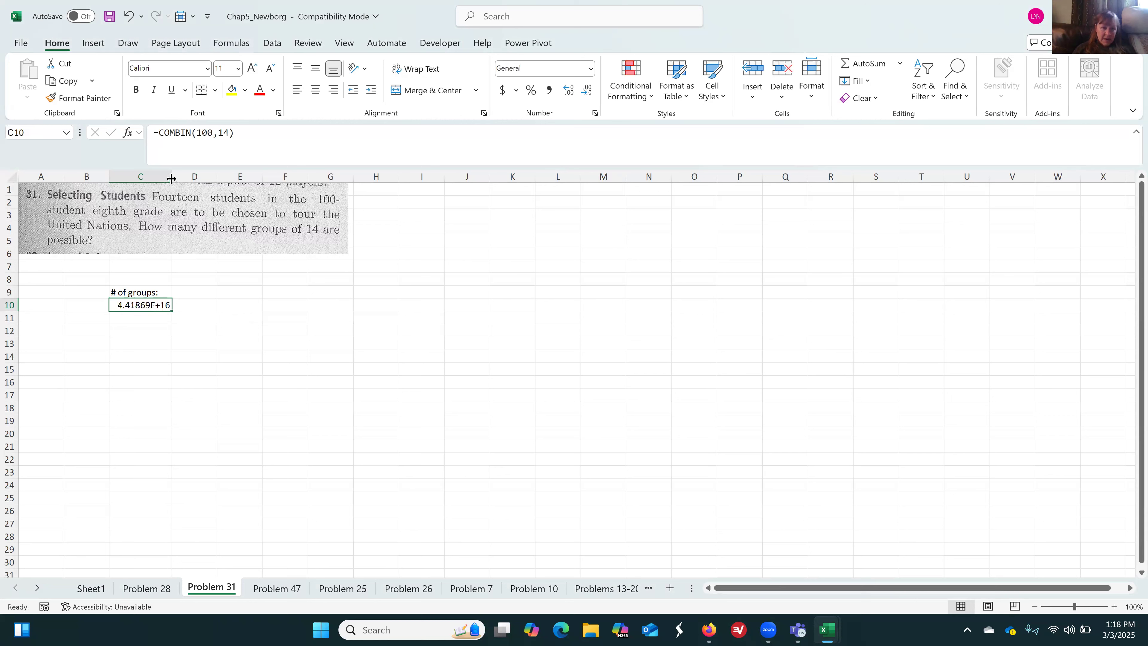
{"action": "left_click_drag", "start_coordinate": [171, 178], "coordinate": [202, 181]}
{"action": "left_click", "coordinate": [590, 68]}
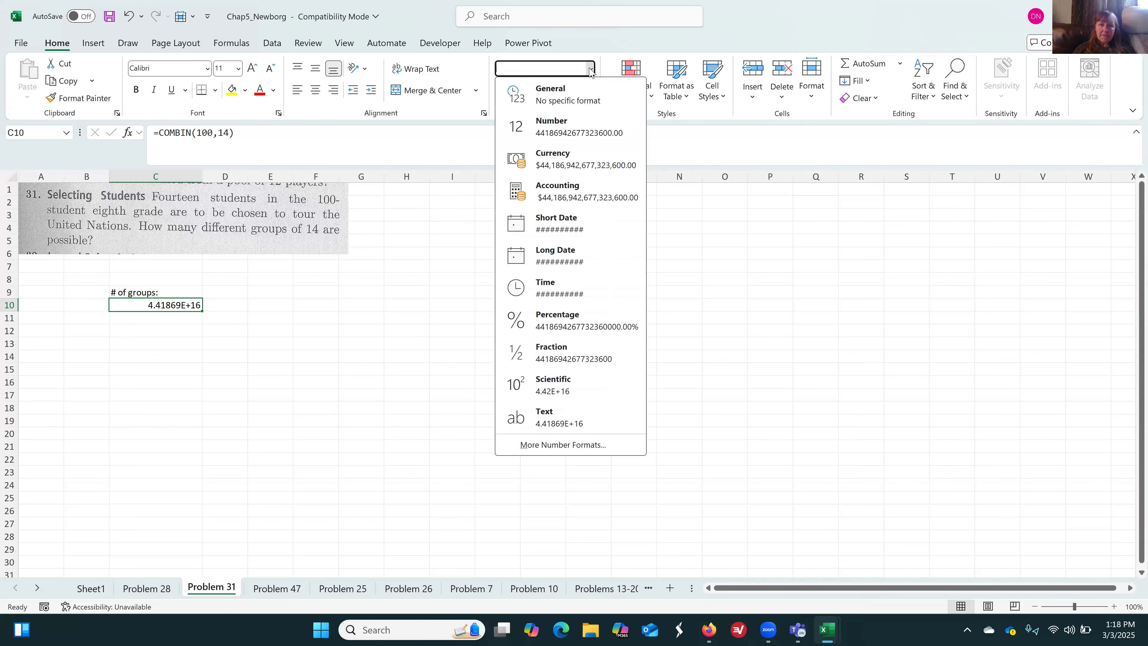
{"action": "left_click", "coordinate": [590, 68]}
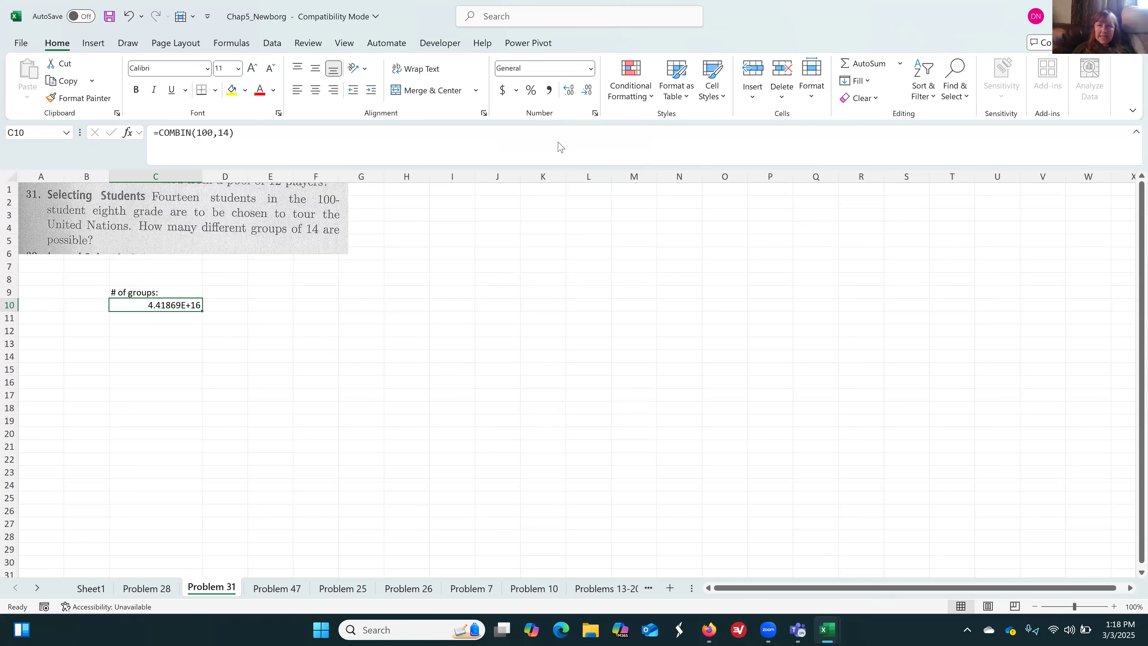
{"action": "left_click", "coordinate": [1100, 16]}
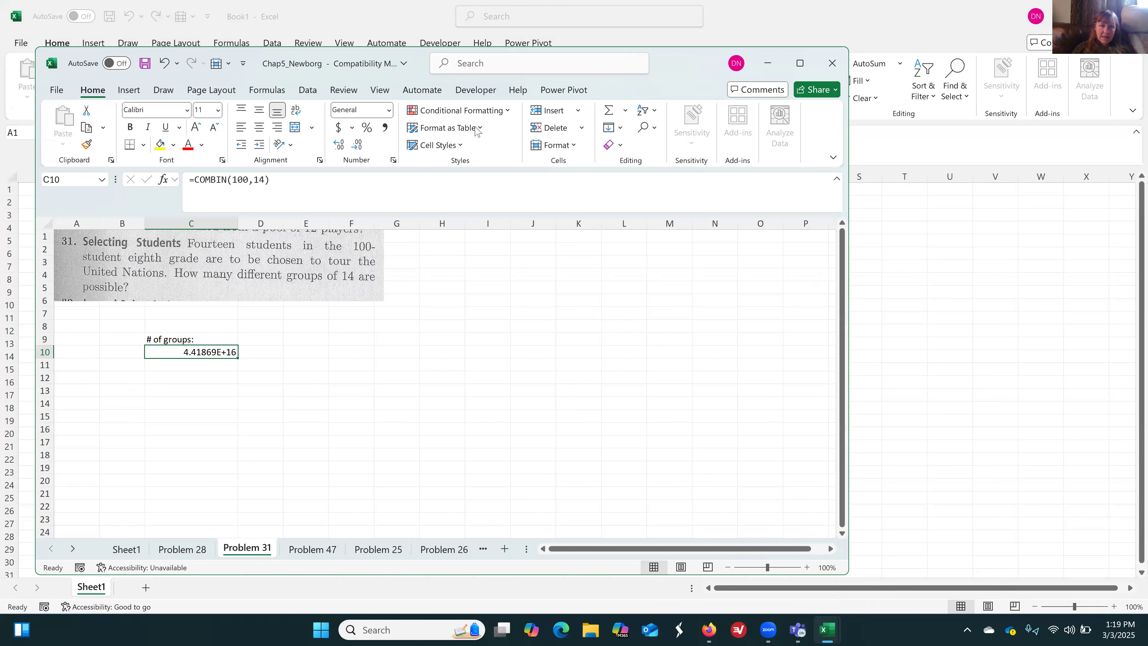
Apply the Number format to the group count in C10 and widen column C until the full value fits
{"action": "left_click", "coordinate": [229, 355]}
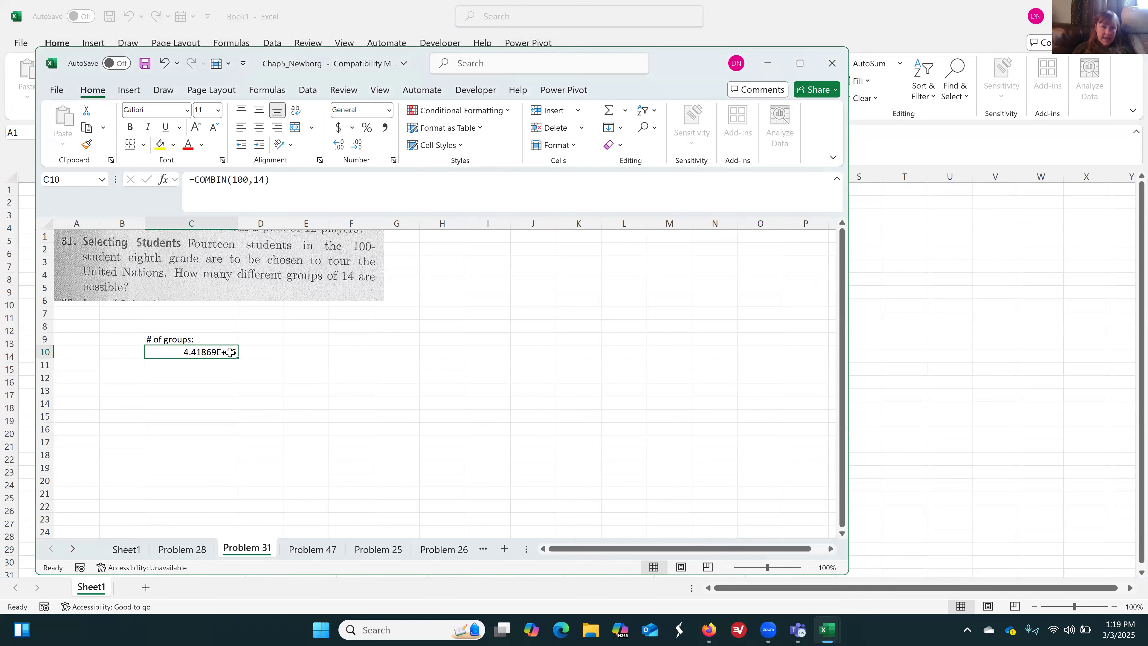
{"action": "left_click", "coordinate": [388, 110]}
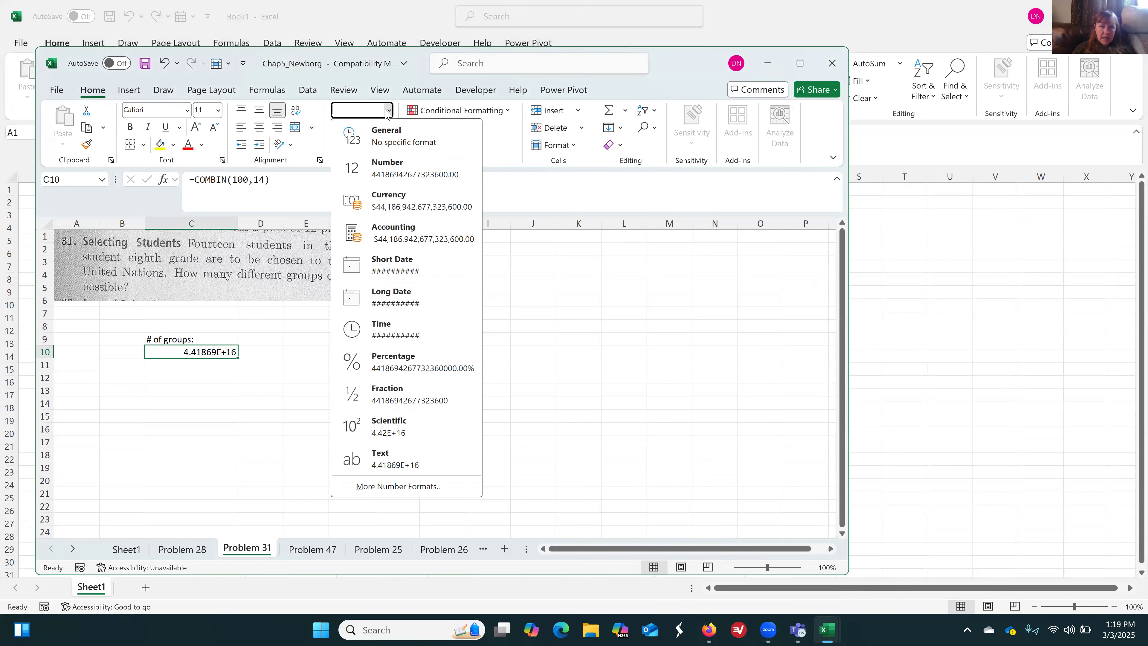
{"action": "left_click", "coordinate": [387, 172]}
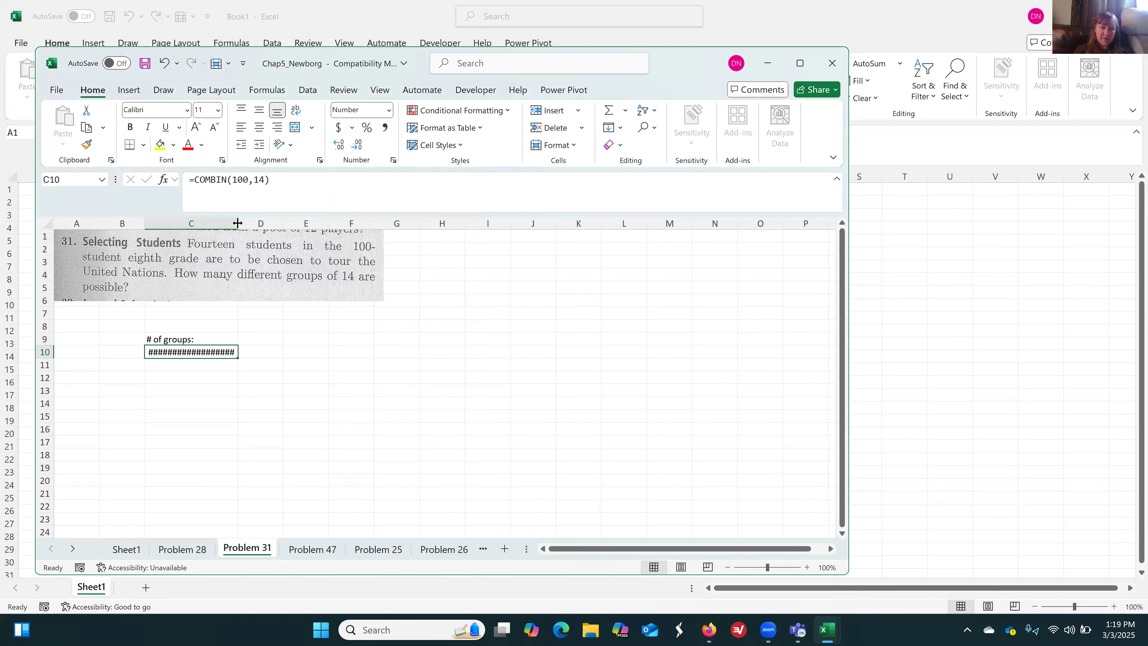
{"action": "left_click_drag", "start_coordinate": [238, 222], "coordinate": [277, 224]}
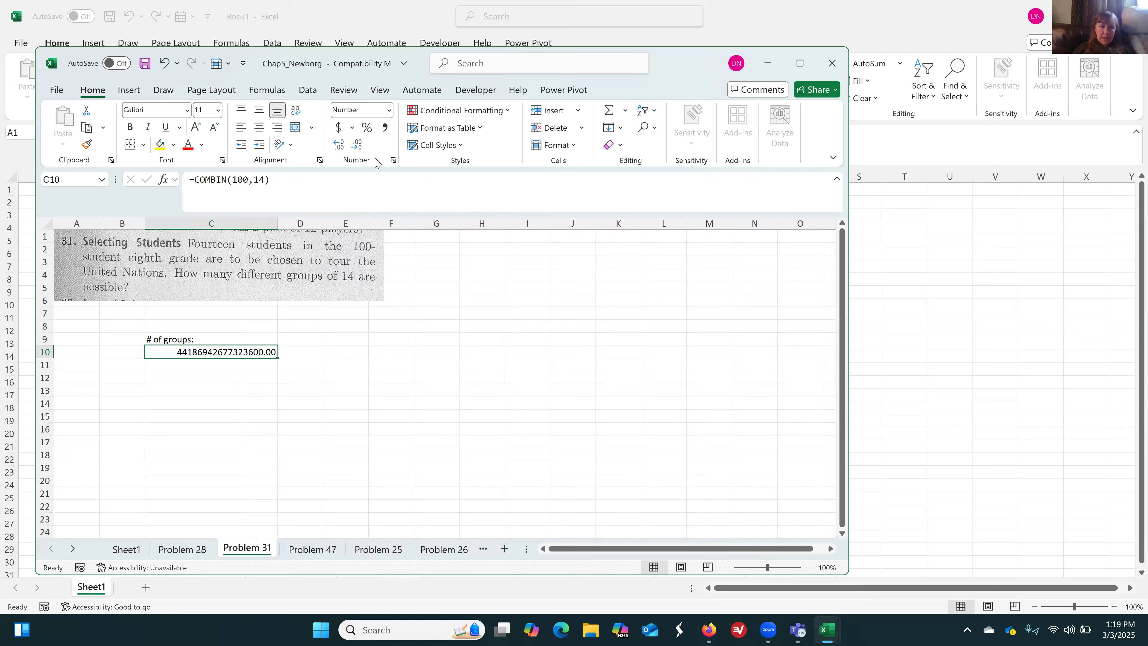
Apply the comma style to the group count in C10 and remove both decimal places
{"action": "left_click", "coordinate": [385, 129]}
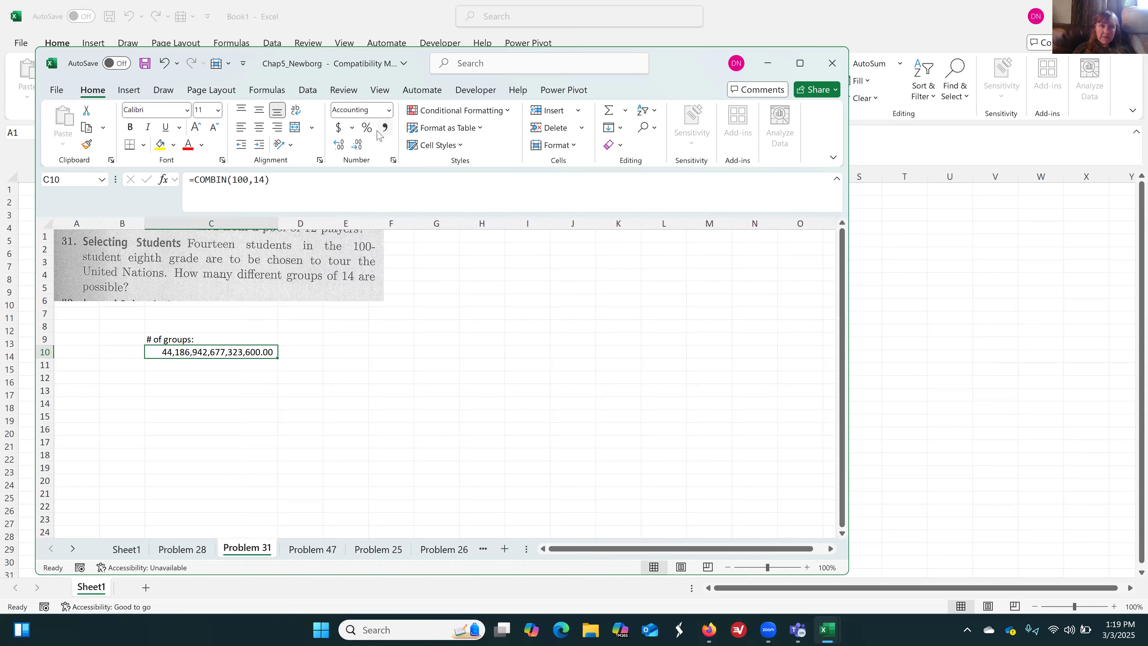
{"action": "left_click", "coordinate": [357, 145]}
{"action": "left_click", "coordinate": [357, 146]}
{"action": "left_click", "coordinate": [390, 326]}
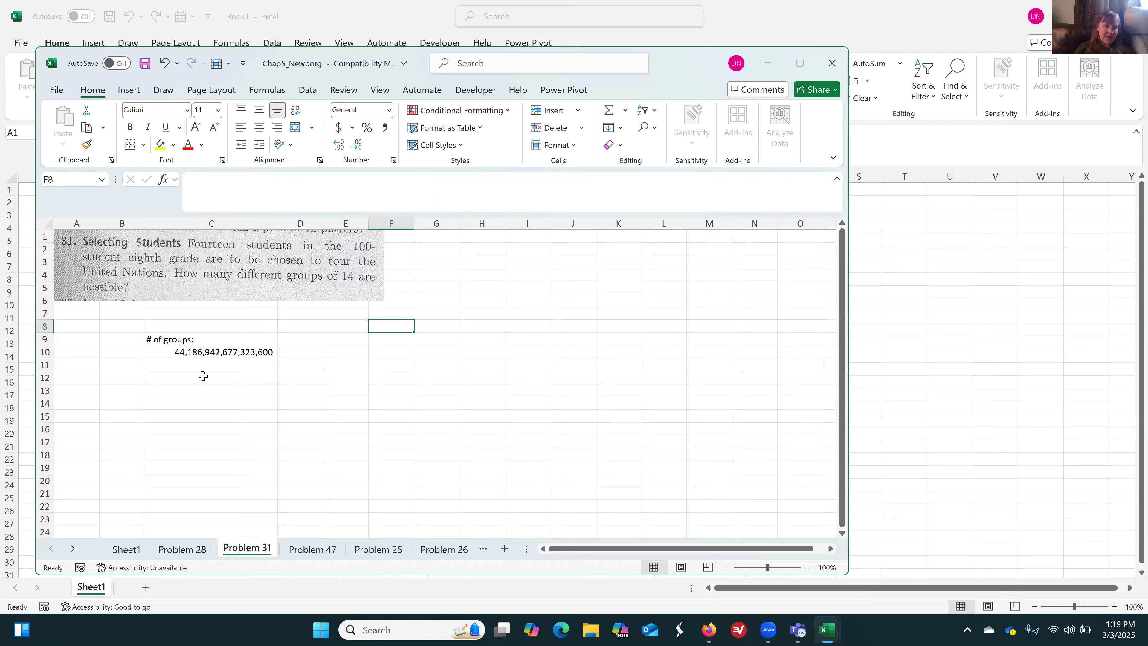
{"action": "left_click", "coordinate": [192, 353]}
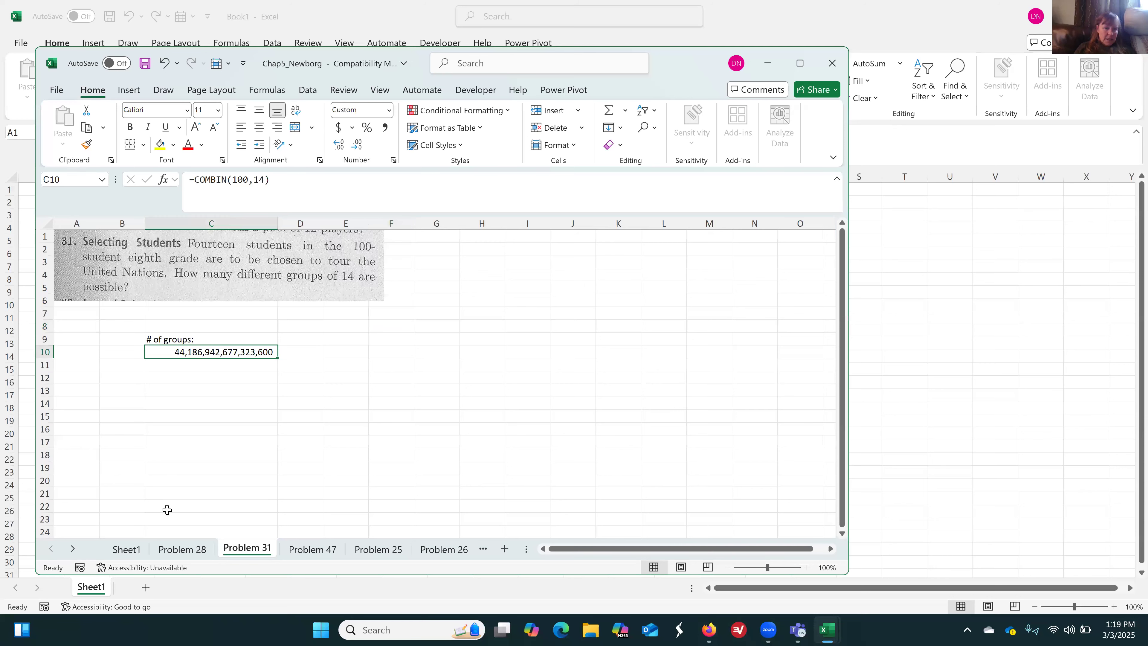
On Sheet1, fill the Problem 31 rubric row C36:D36 with yellow and view the remaining rubric for Problems 47 and 28
{"action": "left_click", "coordinate": [129, 550]}
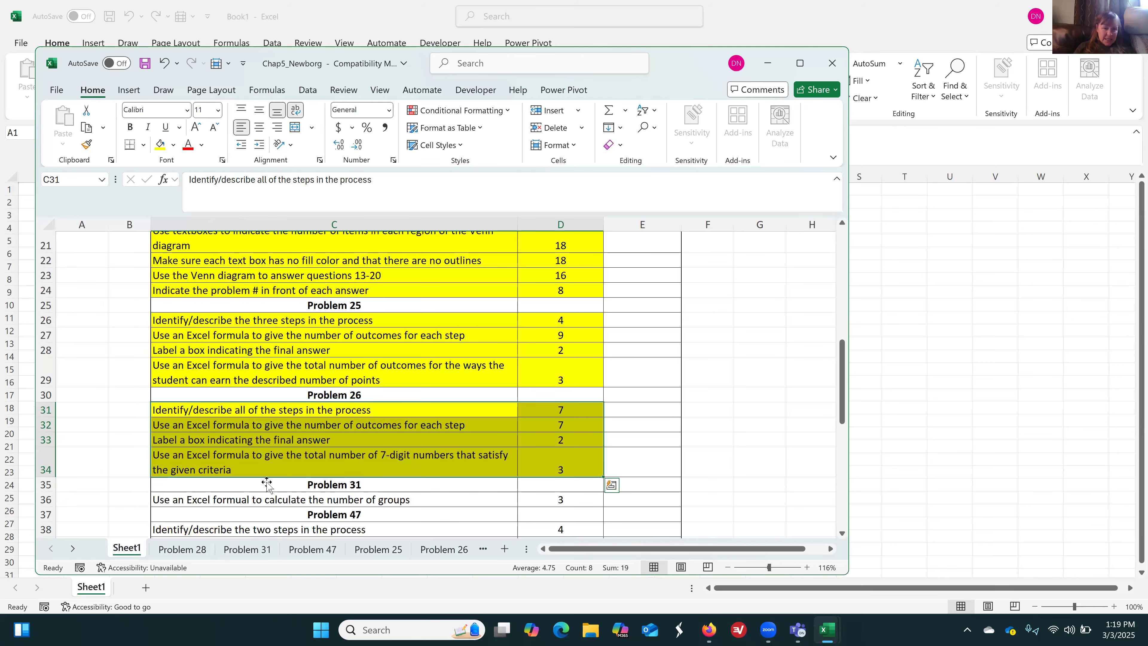
{"action": "left_click_drag", "start_coordinate": [389, 498], "coordinate": [561, 499]}
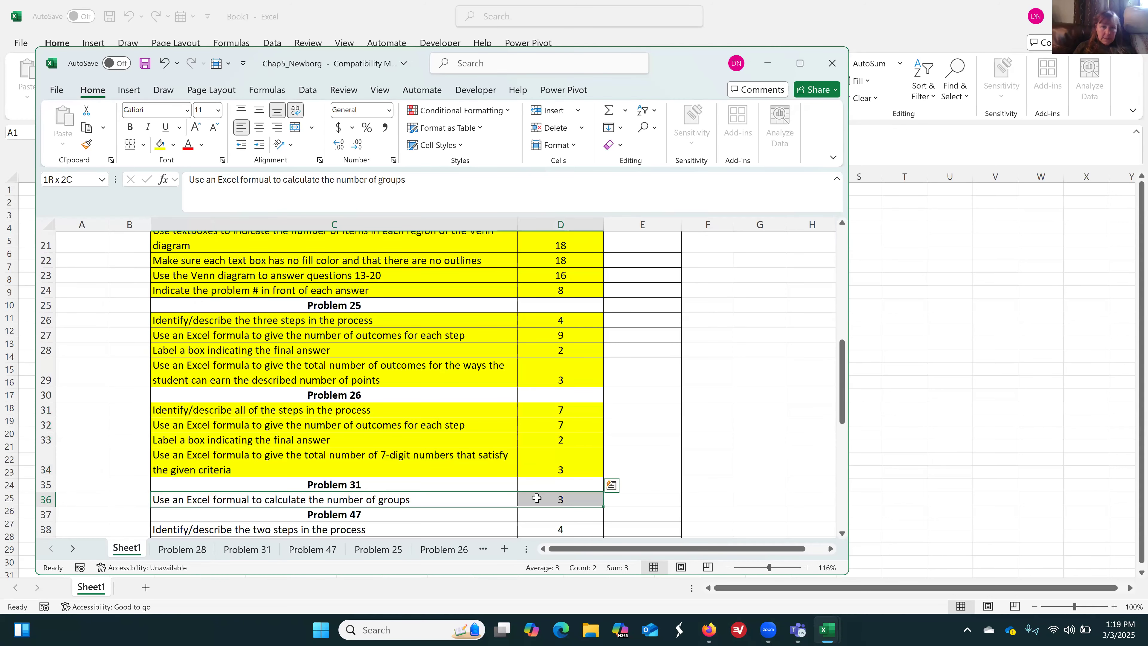
{"action": "left_click", "coordinate": [160, 144]}
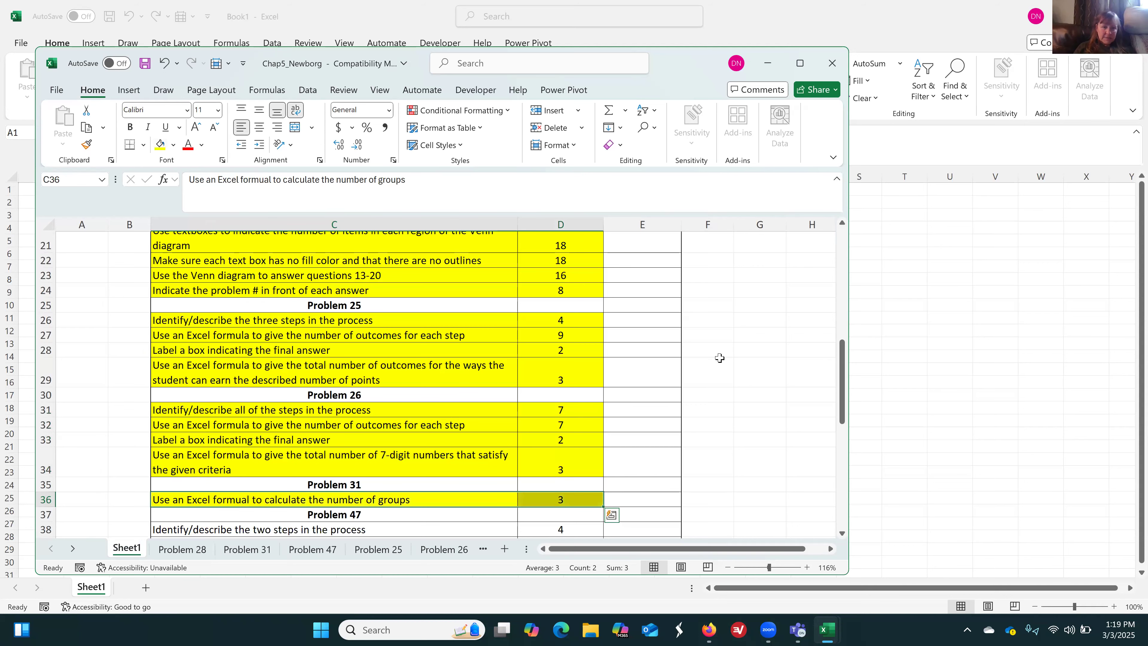
{"action": "left_click_drag", "start_coordinate": [842, 396], "coordinate": [849, 475]}
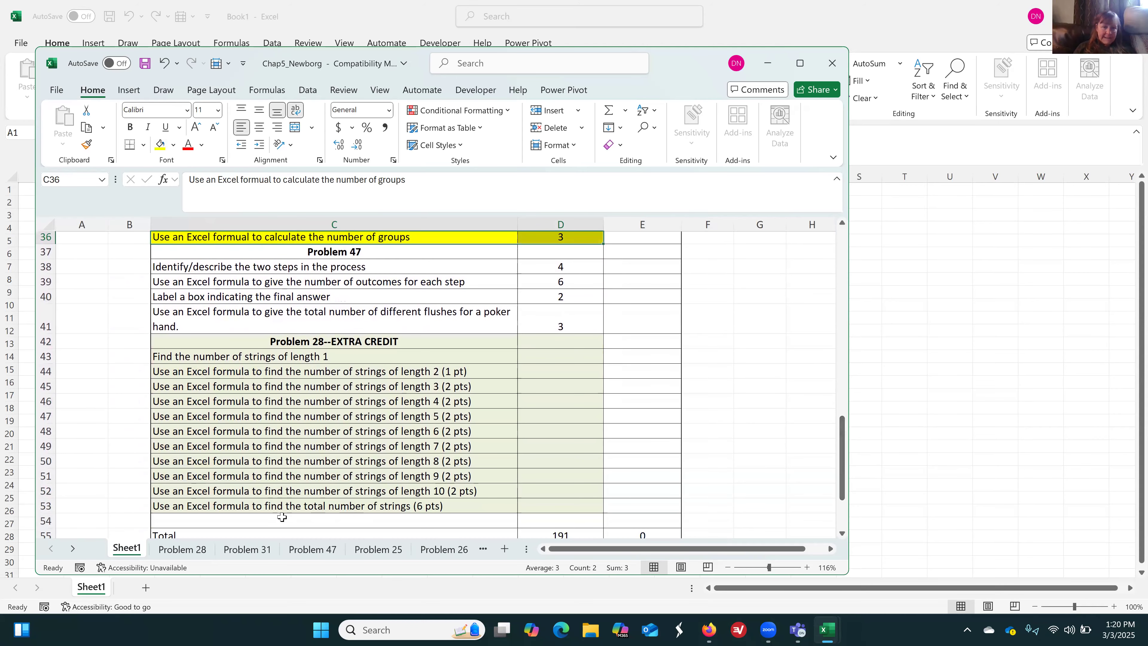
On the Problem 47 sheet, enter "Step 1: Choose the suit" in C7 and widen column C to fit the label
{"action": "left_click", "coordinate": [323, 555]}
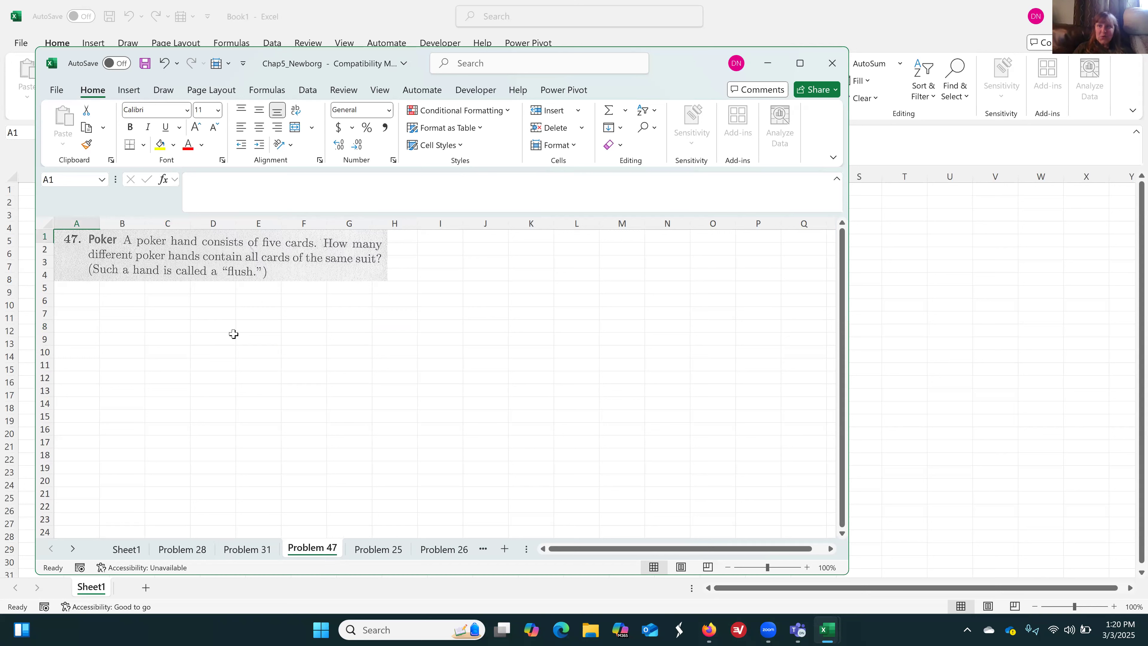
{"action": "left_click", "coordinate": [167, 315]}
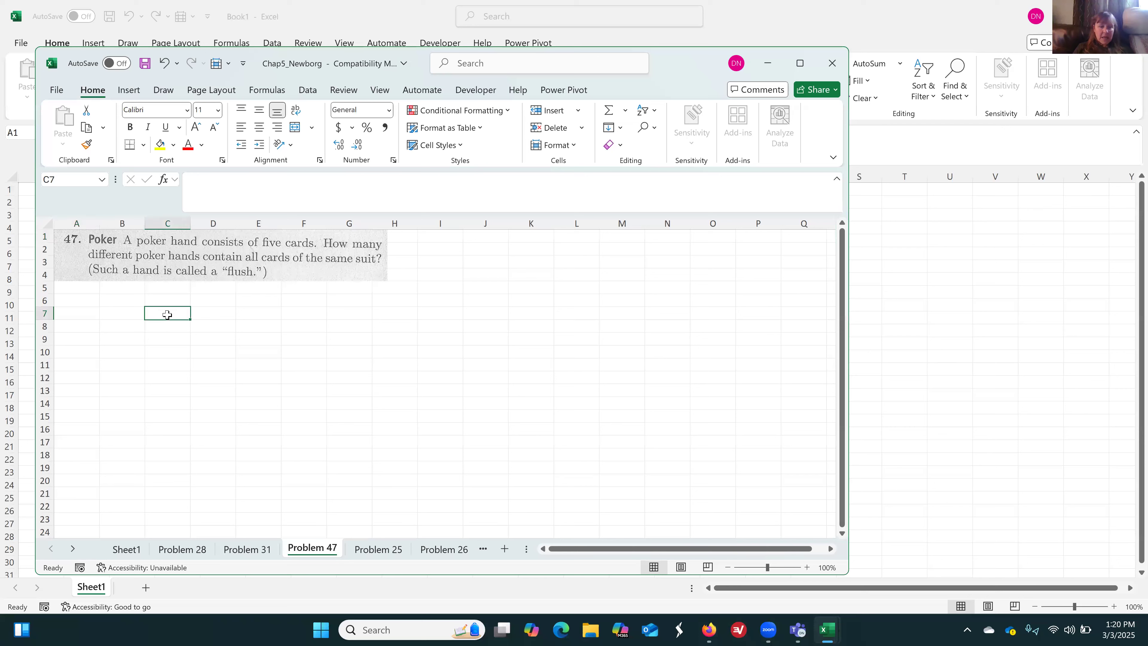
{"action": "type", "text": "Step 1:"}
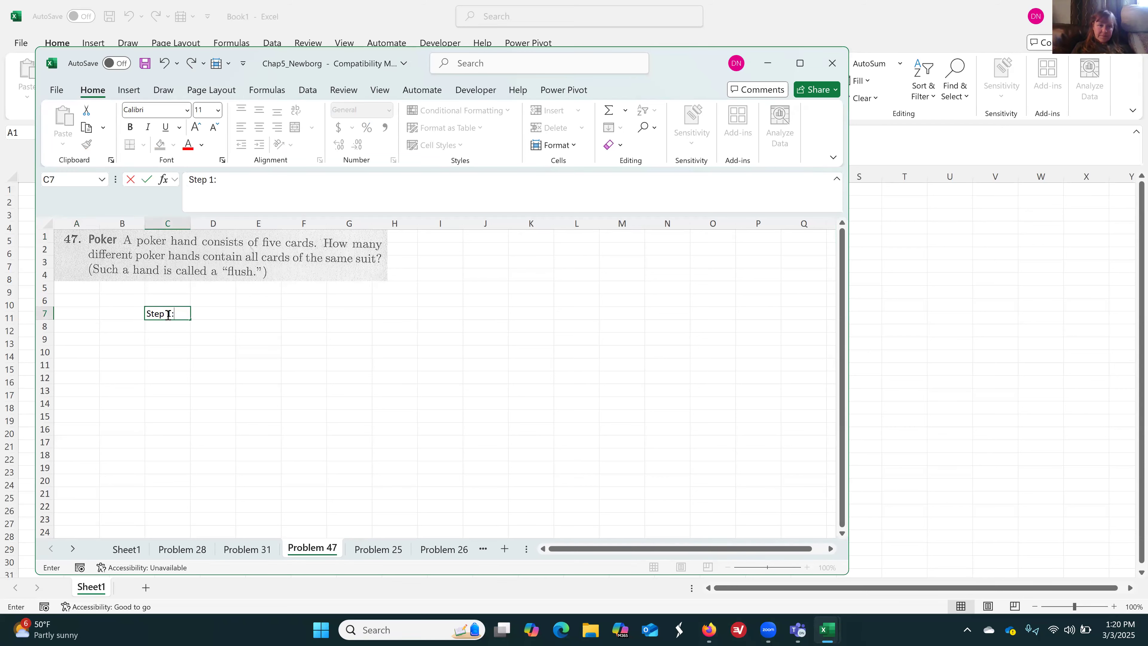
{"action": "key", "text": "Return"}
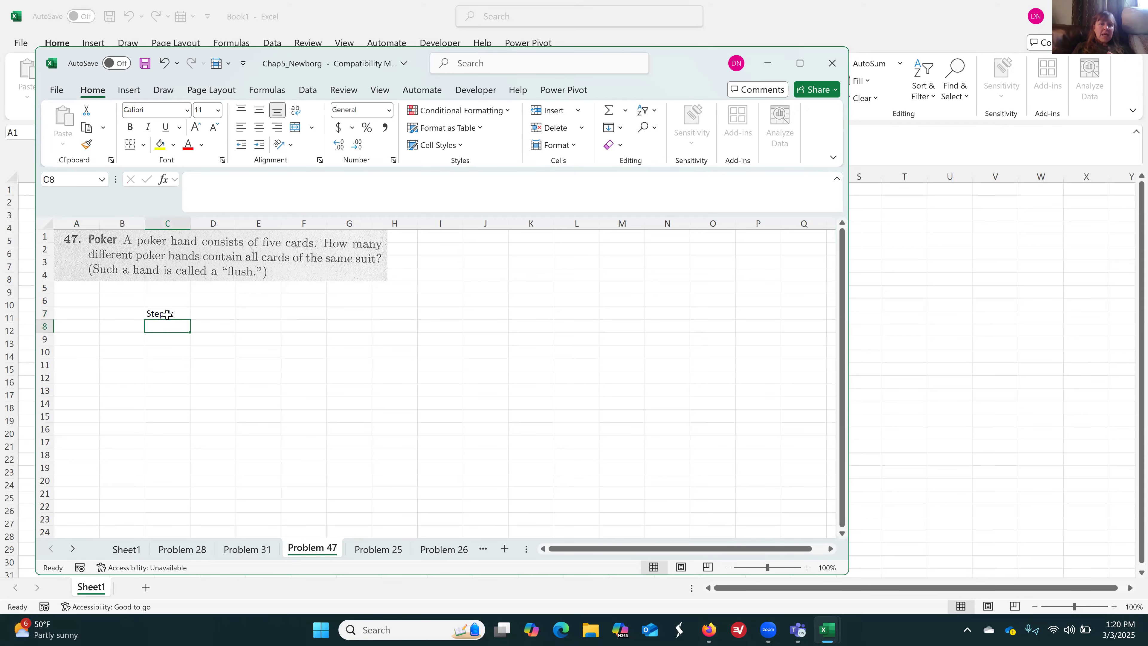
{"action": "left_click", "coordinate": [167, 315]}
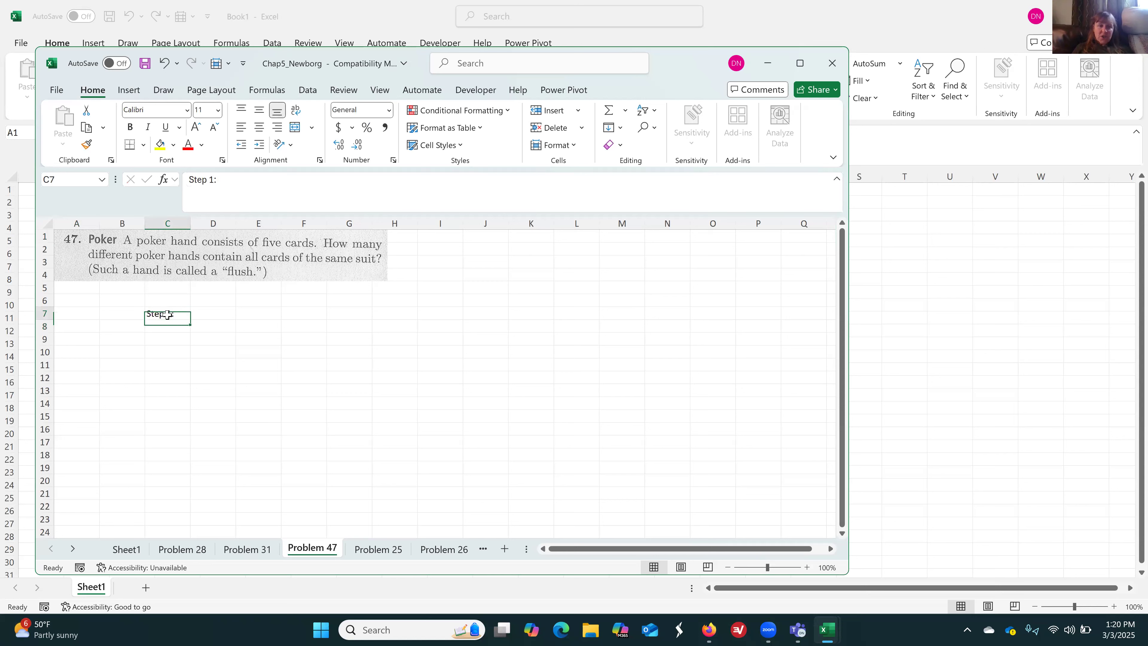
{"action": "left_click", "coordinate": [231, 179]}
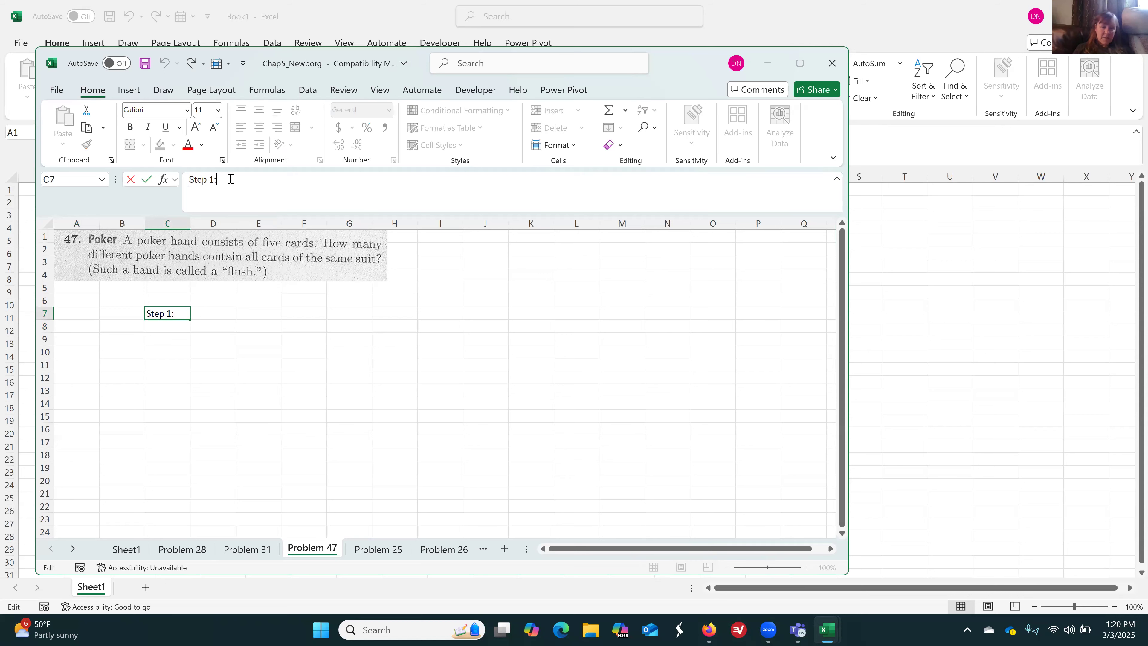
{"action": "type", "text": "Choose the"}
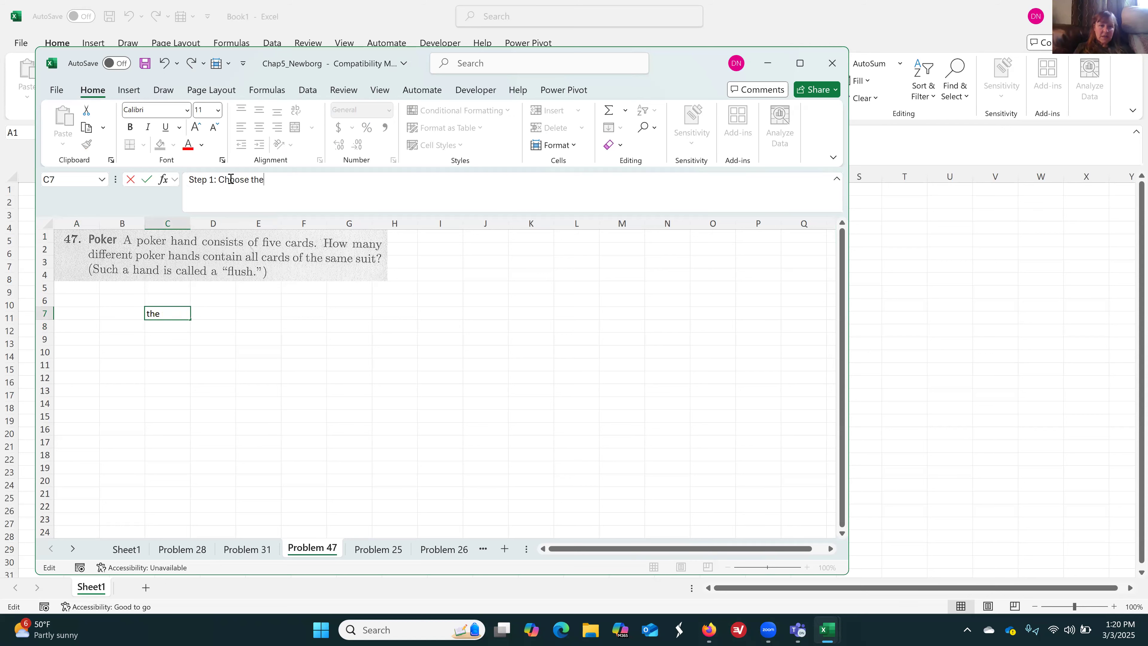
{"action": "type", "text": " suit"}
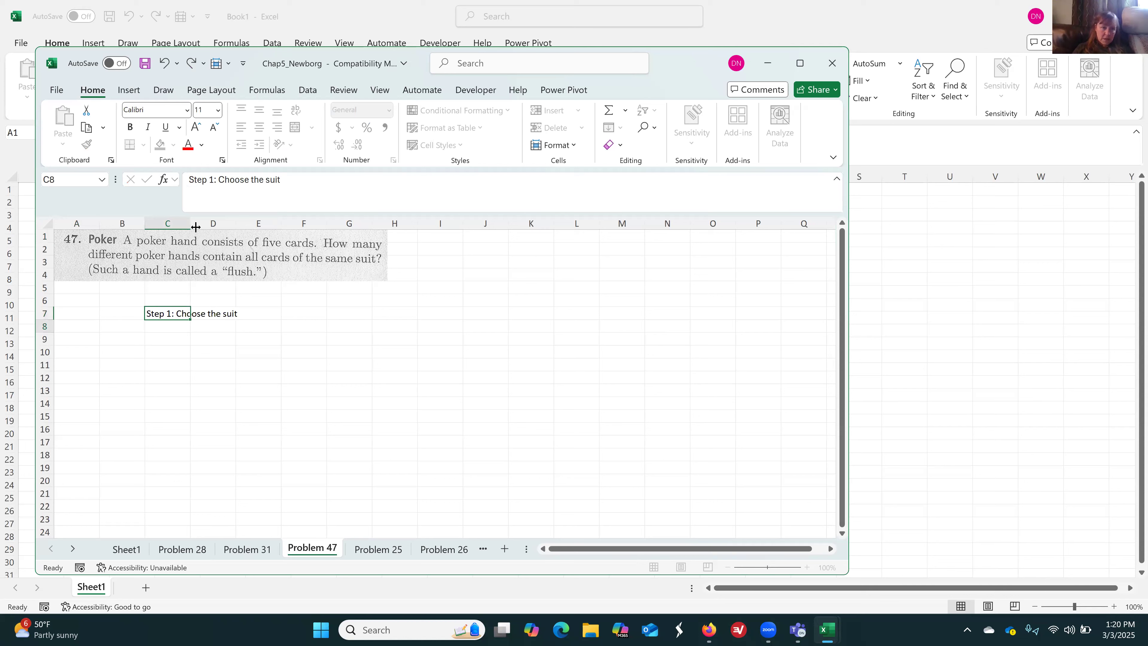
{"action": "key", "text": "Return"}
{"action": "left_click_drag", "start_coordinate": [193, 225], "coordinate": [245, 226]}
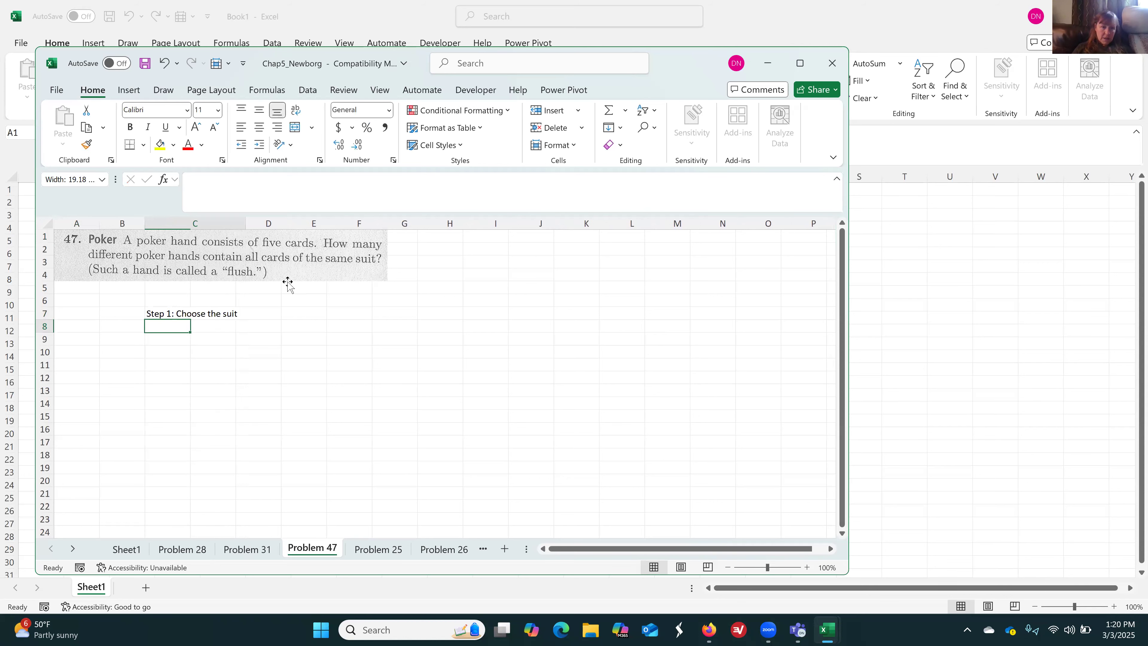
Calculate the number of suit choices in D7 with the formula =COMBIN(4,1)
{"action": "left_click", "coordinate": [279, 312]}
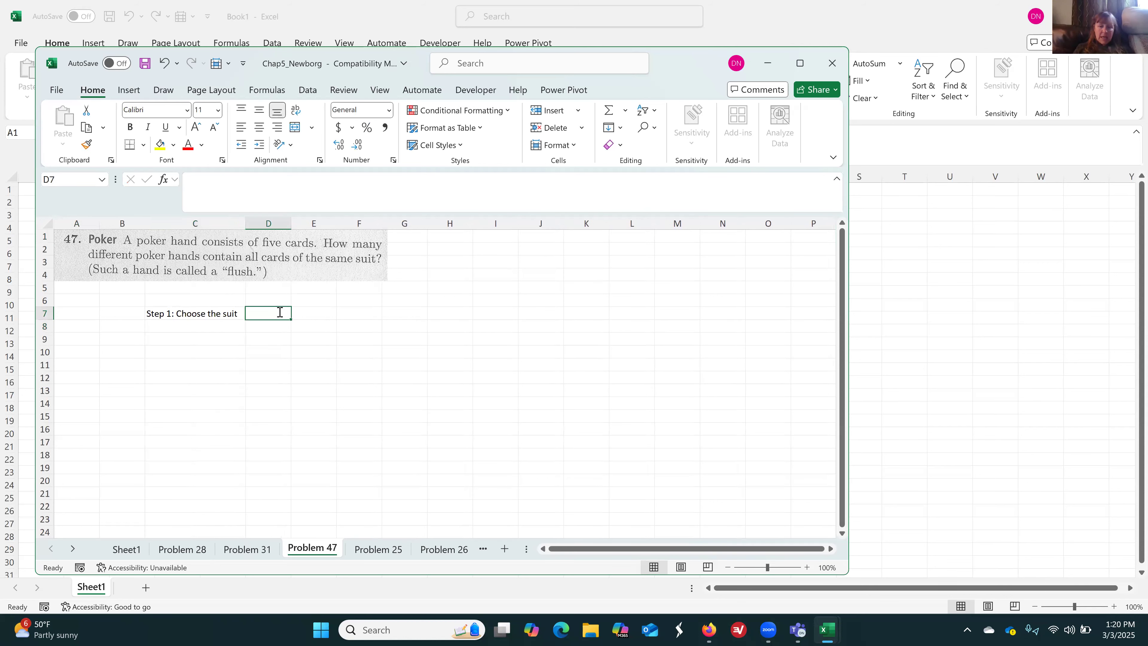
{"action": "type", "text": "="}
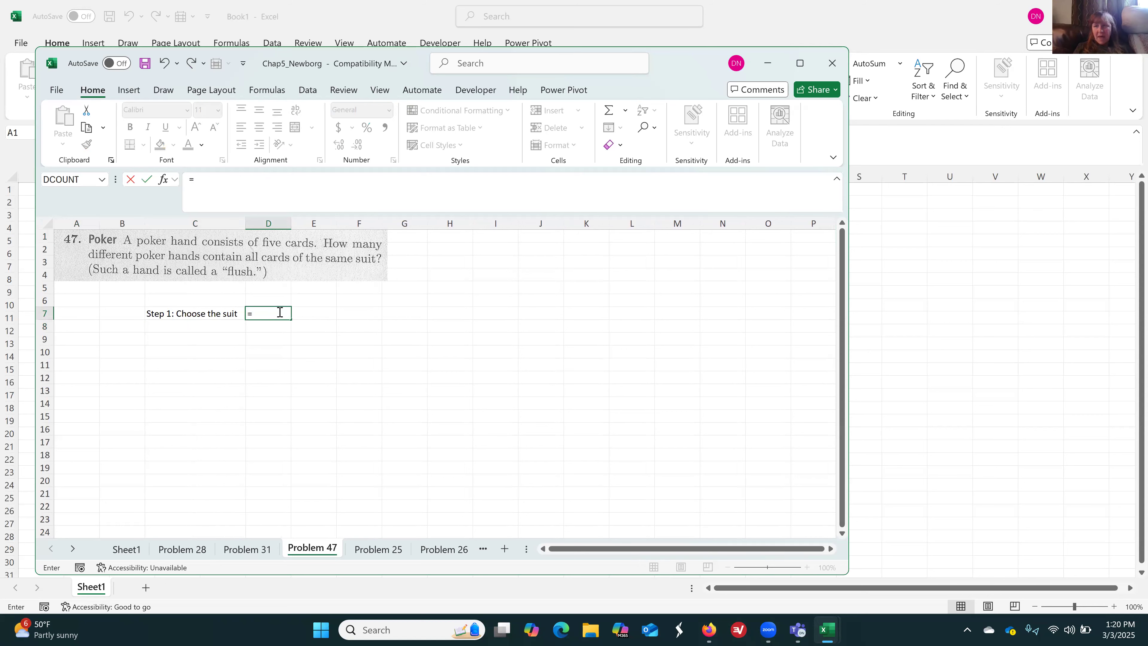
{"action": "type", "text": "combin"}
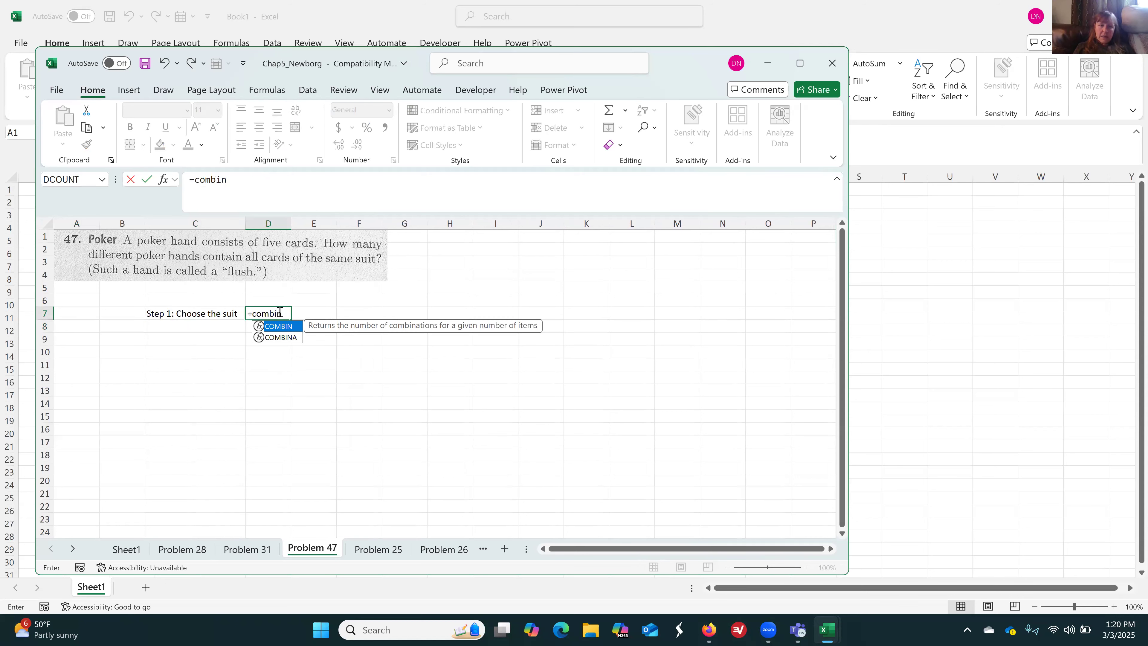
{"action": "type", "text": "("}
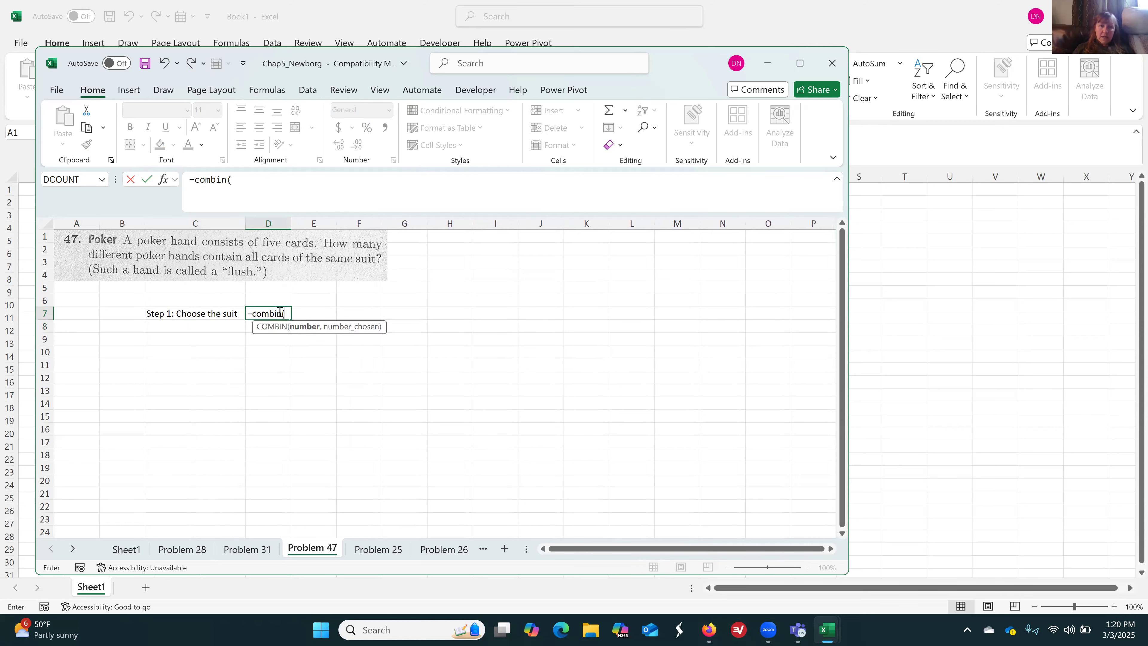
{"action": "left_click", "coordinate": [260, 181]}
{"action": "type", "text": "4,"}
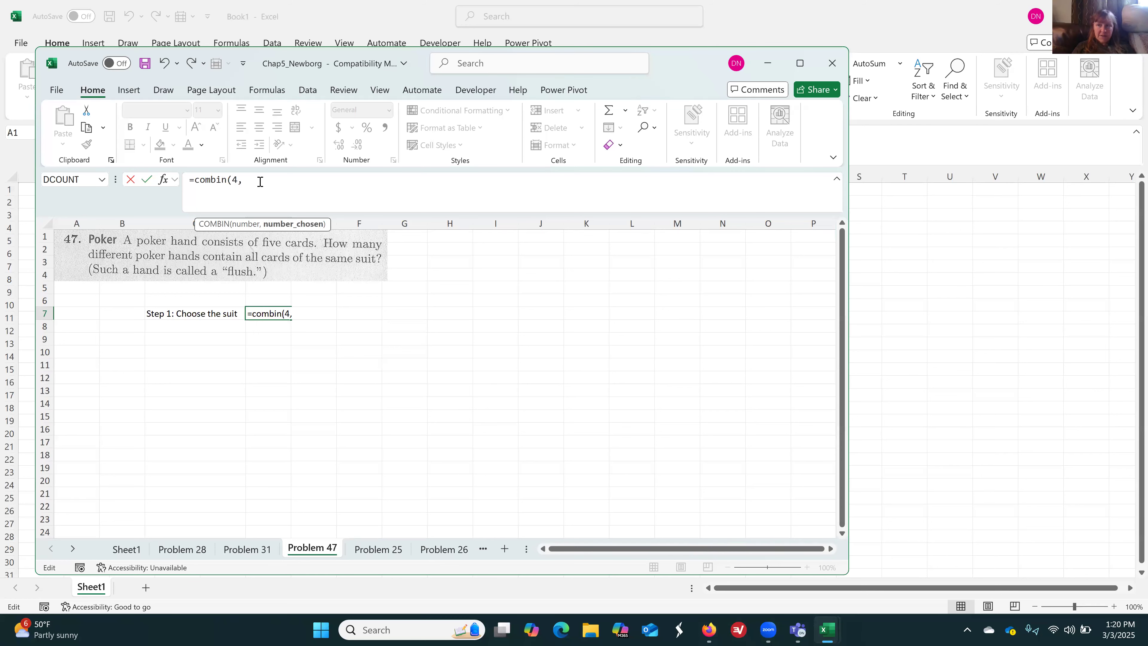
{"action": "type", "text": " 1"}
{"action": "key", "text": "Return"}
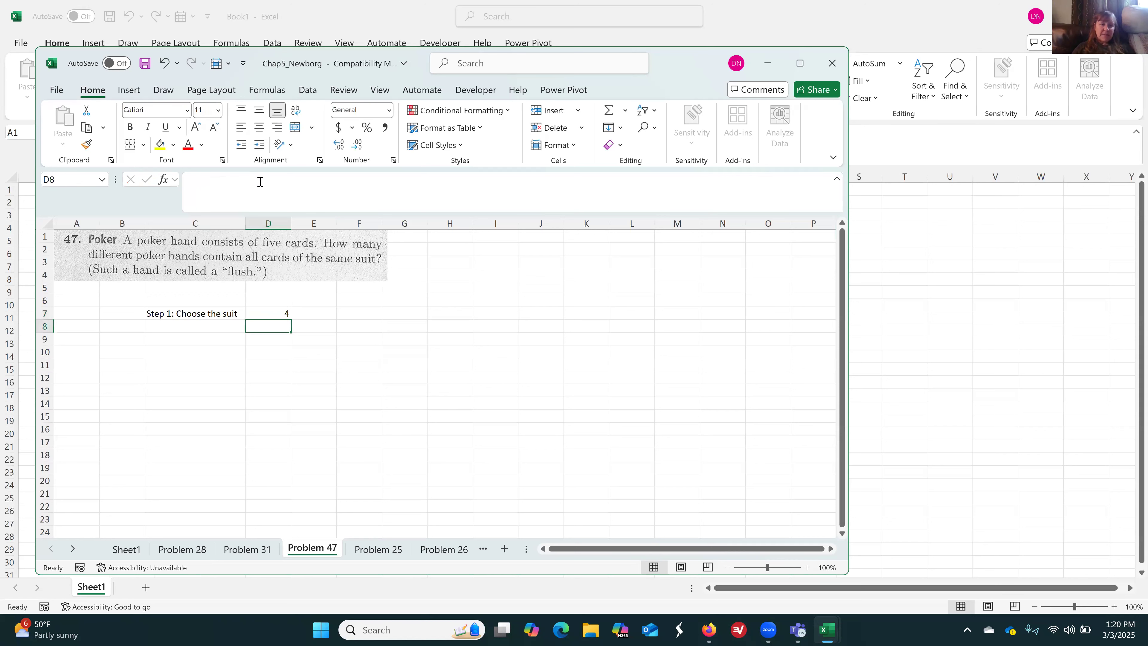
Enter "Step 2: Get a 5-card flush" in C9 and fit column C to the longer label
{"action": "key", "text": "Down"}
{"action": "key", "text": "Left"}
{"action": "type", "text": "Ste"}
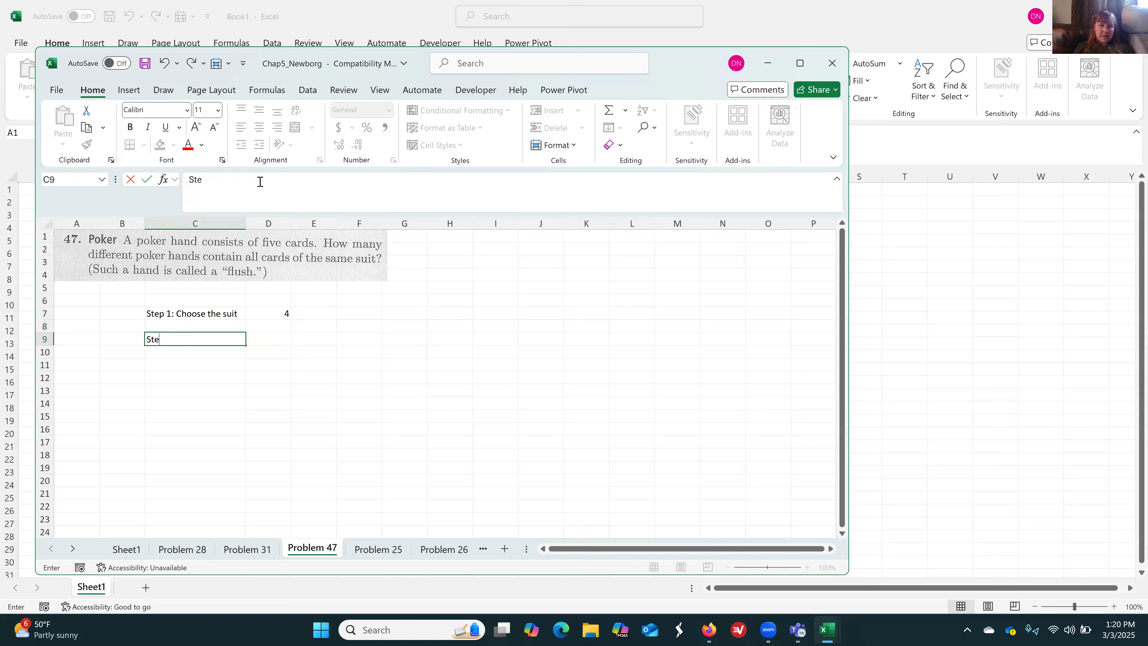
{"action": "type", "text": "p 2: Get a 5-"}
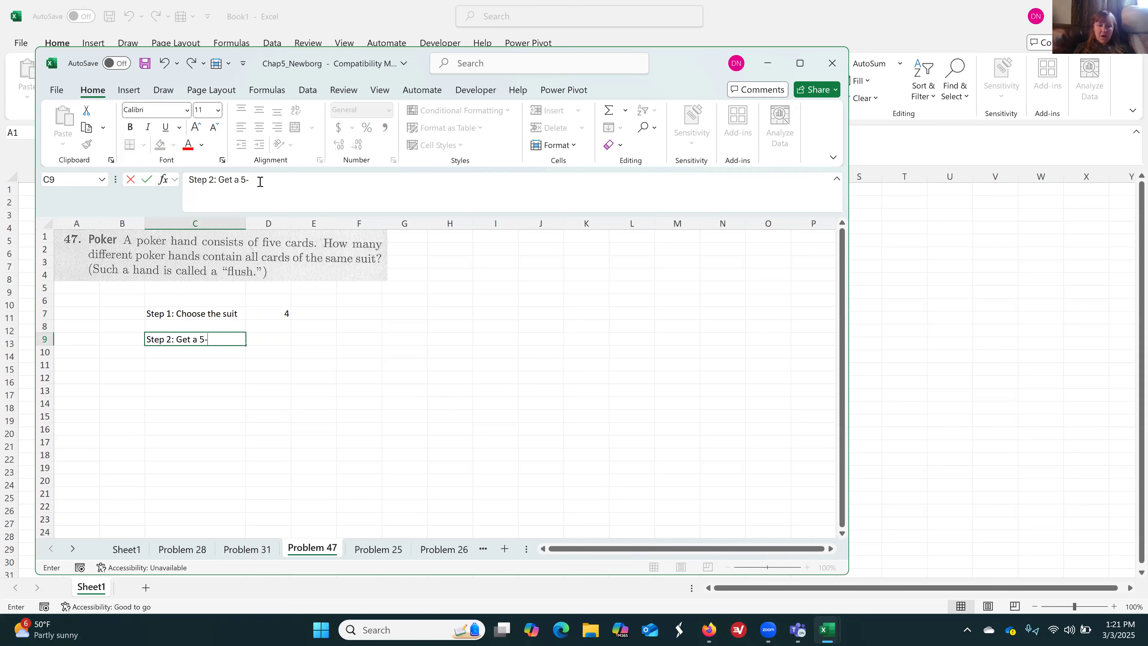
{"action": "type", "text": "card flush"}
{"action": "key", "text": "Return"}
{"action": "key", "text": "Up"}
{"action": "key", "text": "Right"}
{"action": "key", "text": "Right"}
{"action": "key", "text": "Left"}
{"action": "double_click", "coordinate": [248, 216]}
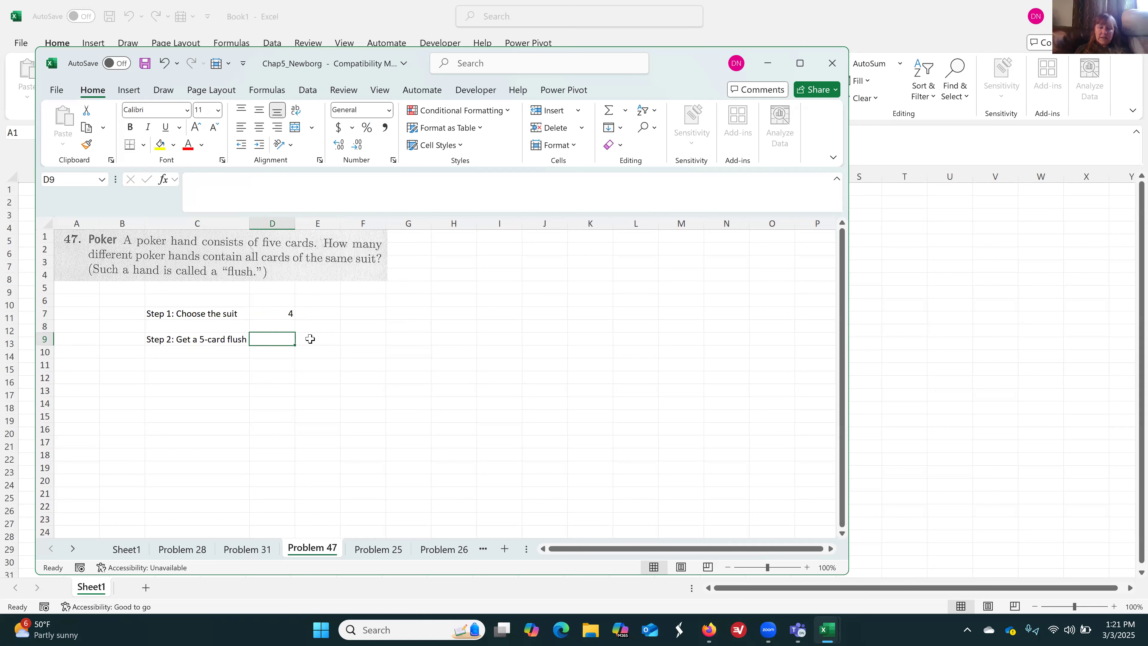
Calculate the number of five-card selections within one suit in D9 with the formula =COMBIN(13,5)
{"action": "type", "text": "=combin("}
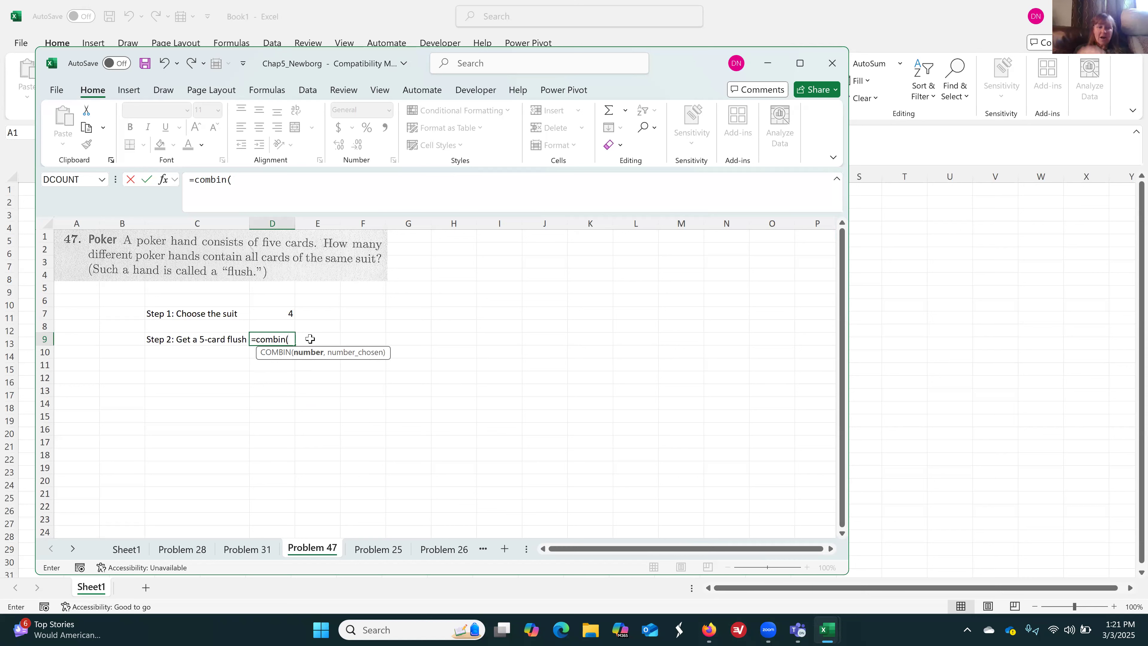
{"action": "type", "text": "13"}
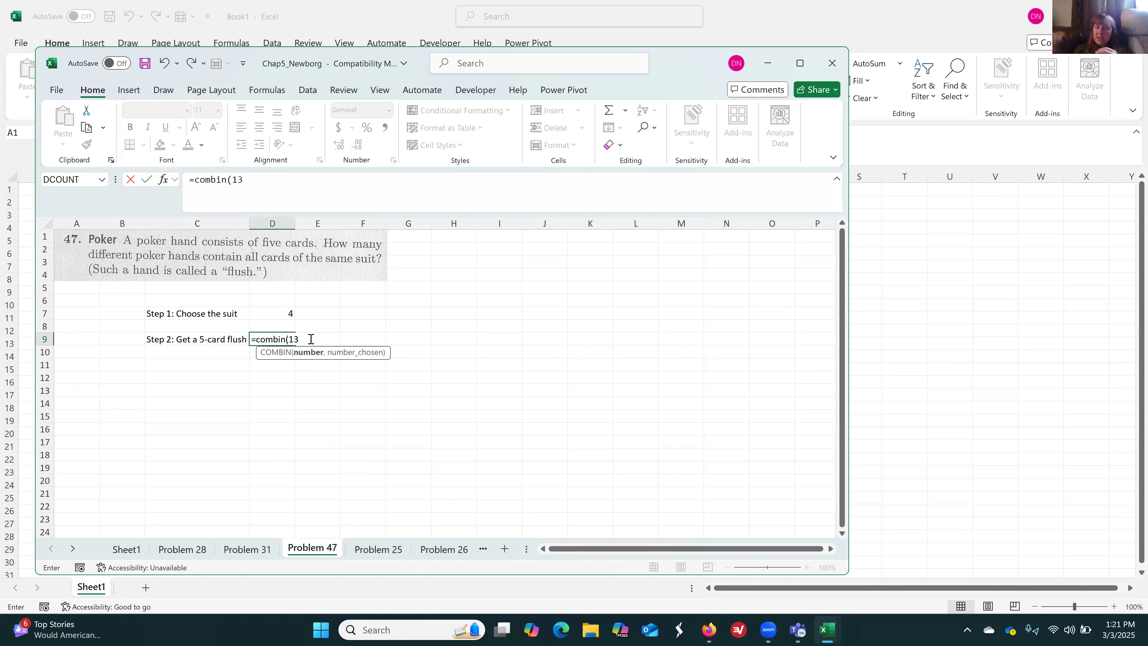
{"action": "type", "text": ","}
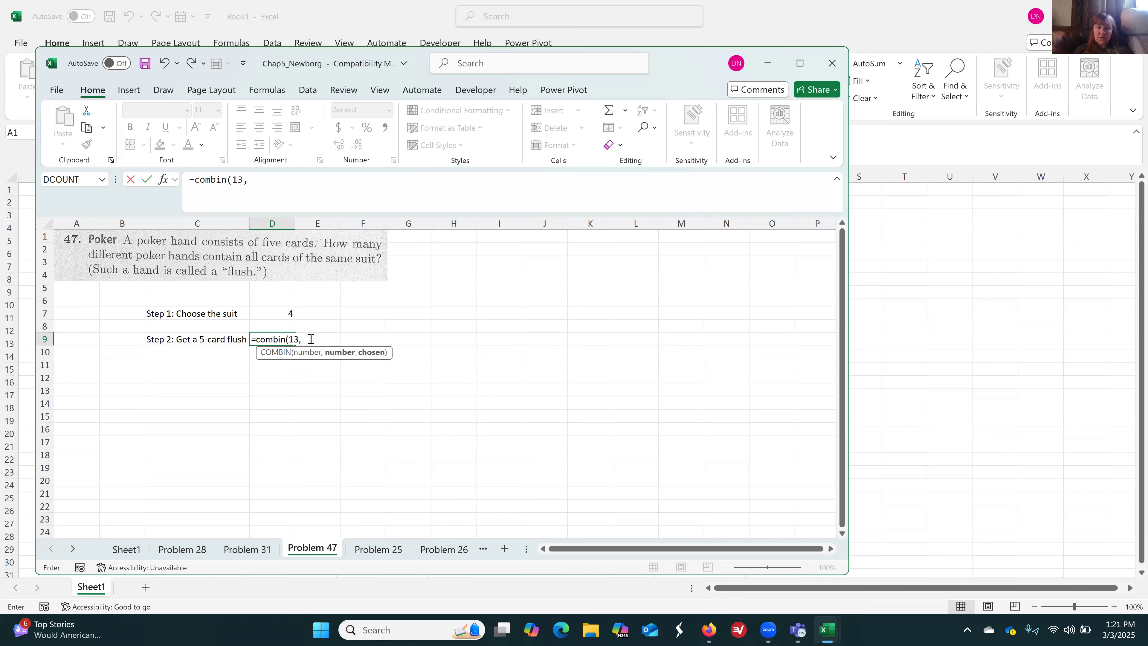
{"action": "type", "text": "5)"}
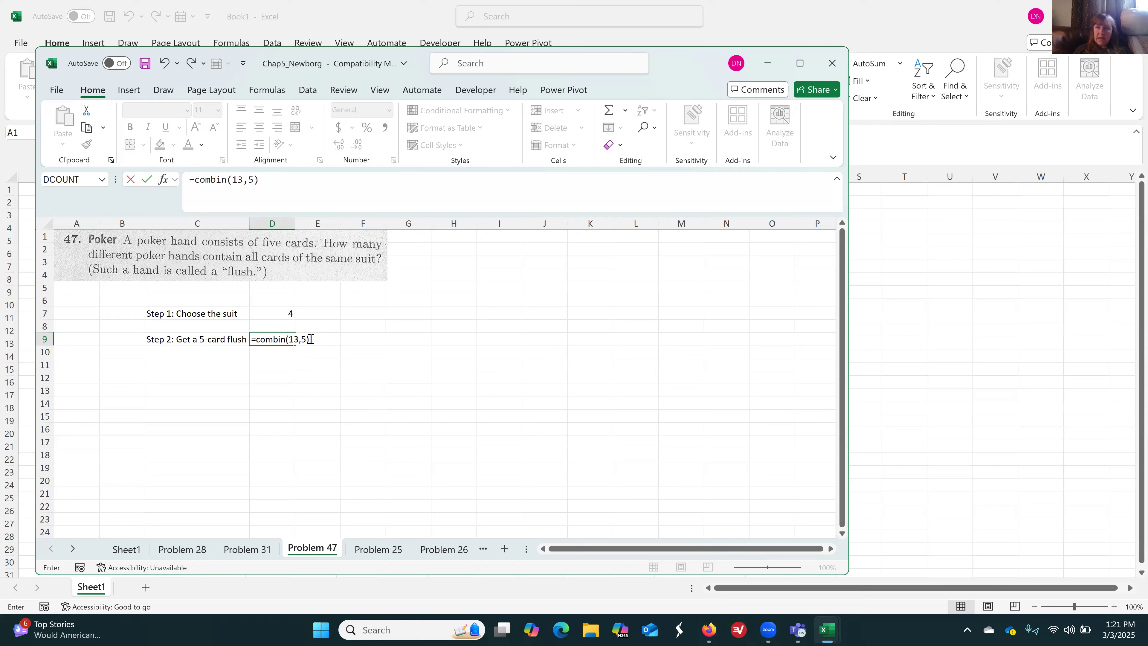
{"action": "key", "text": "Return"}
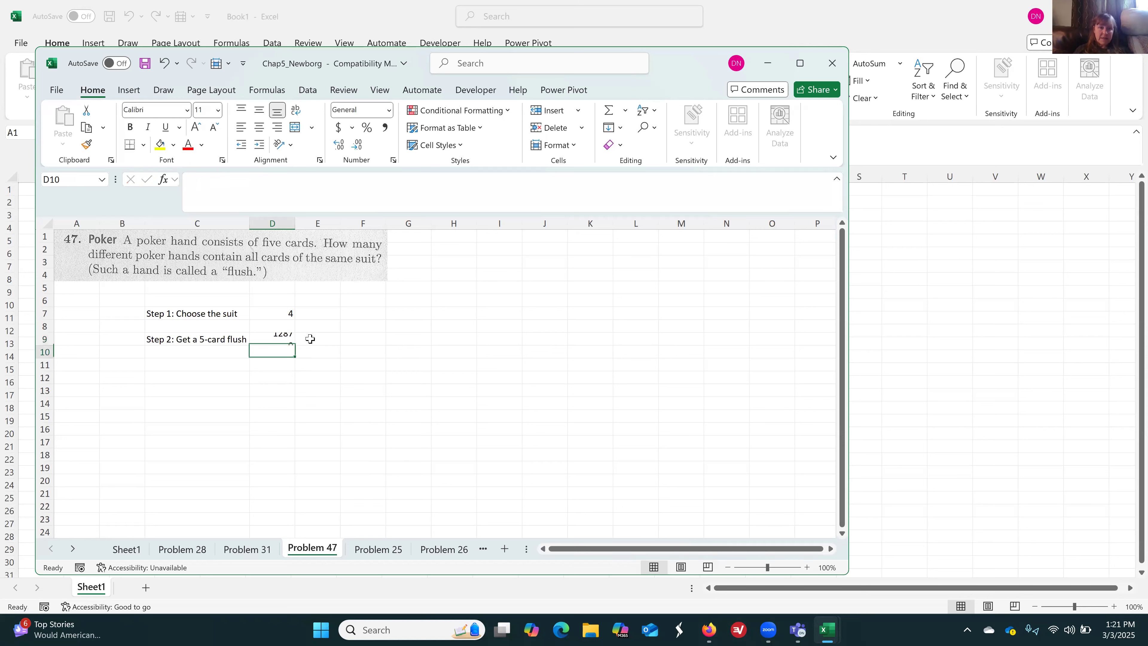
Label the final answer in C11 as "Total # of hands:"
{"action": "key", "text": "Down"}
{"action": "key", "text": "Left"}
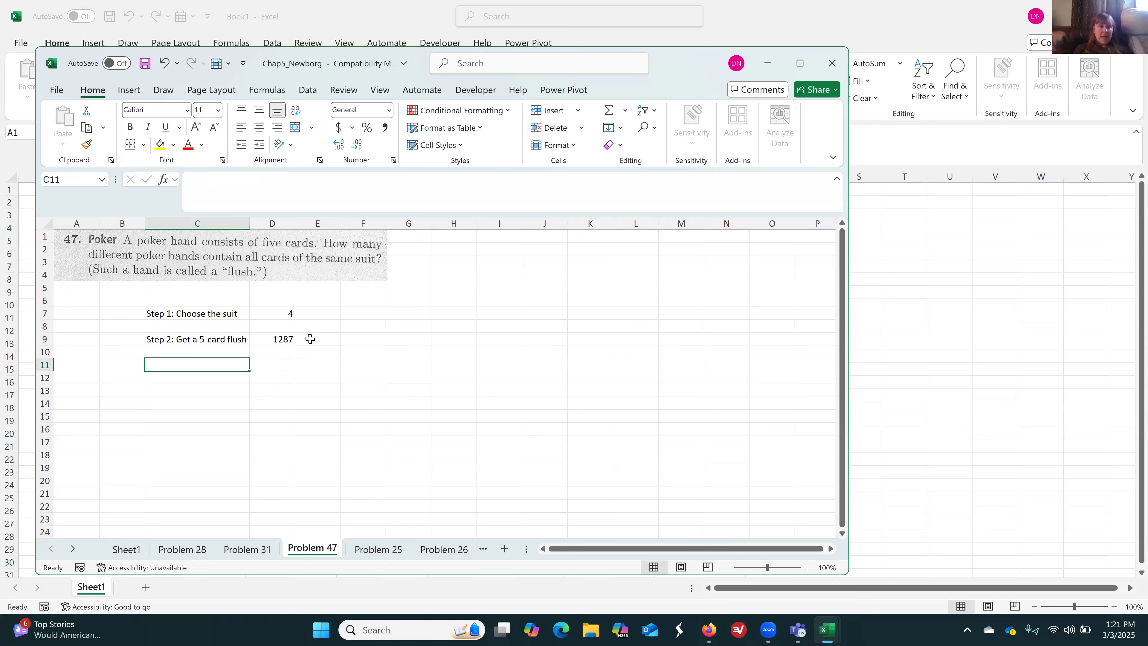
{"action": "type", "text": "Total "}
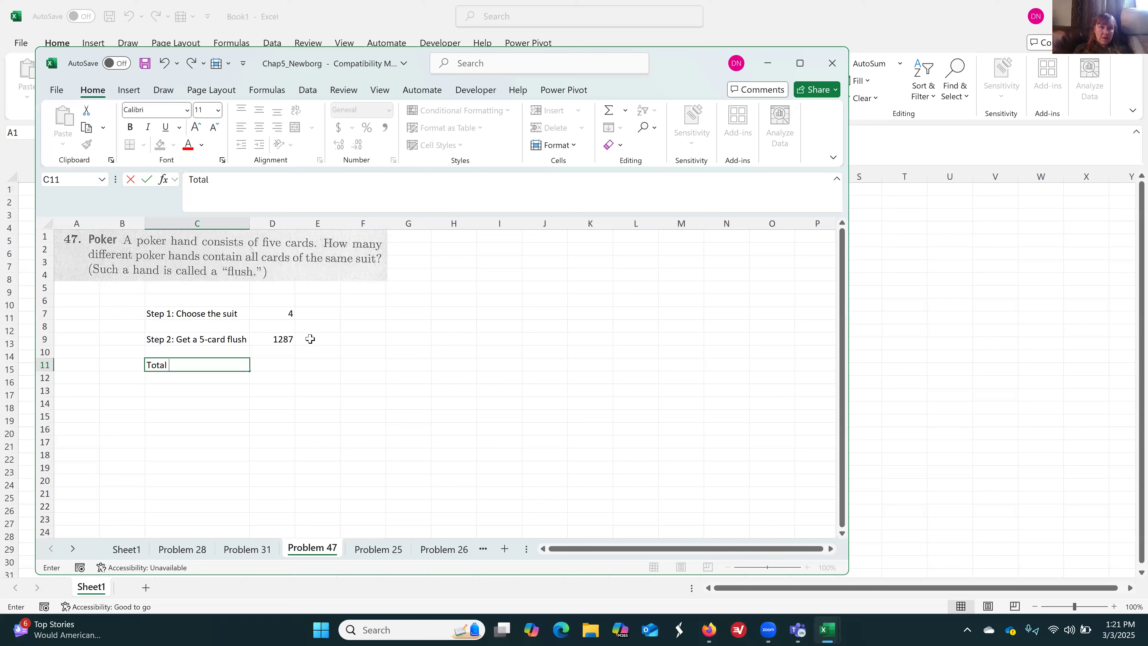
{"action": "type", "text": "# of hands:"}
{"action": "key", "text": "Tab"}
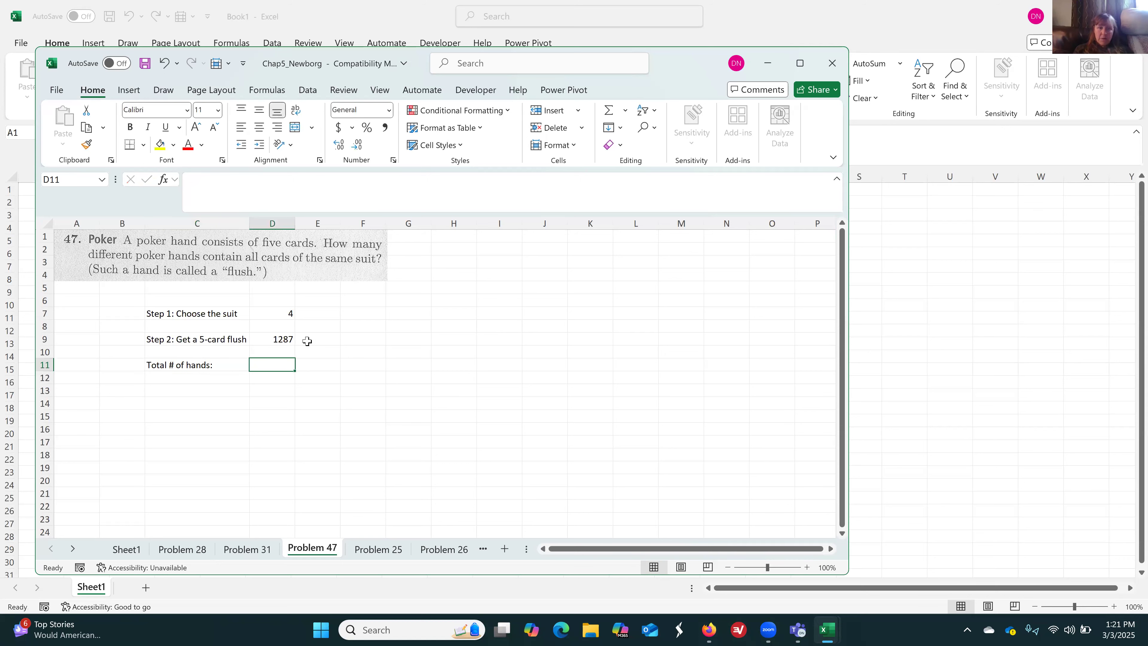
Calculate the total number of flush hands in D11 by multiplying the two step results, =D7*D9
{"action": "type", "text": "="}
{"action": "left_click", "coordinate": [284, 316]}
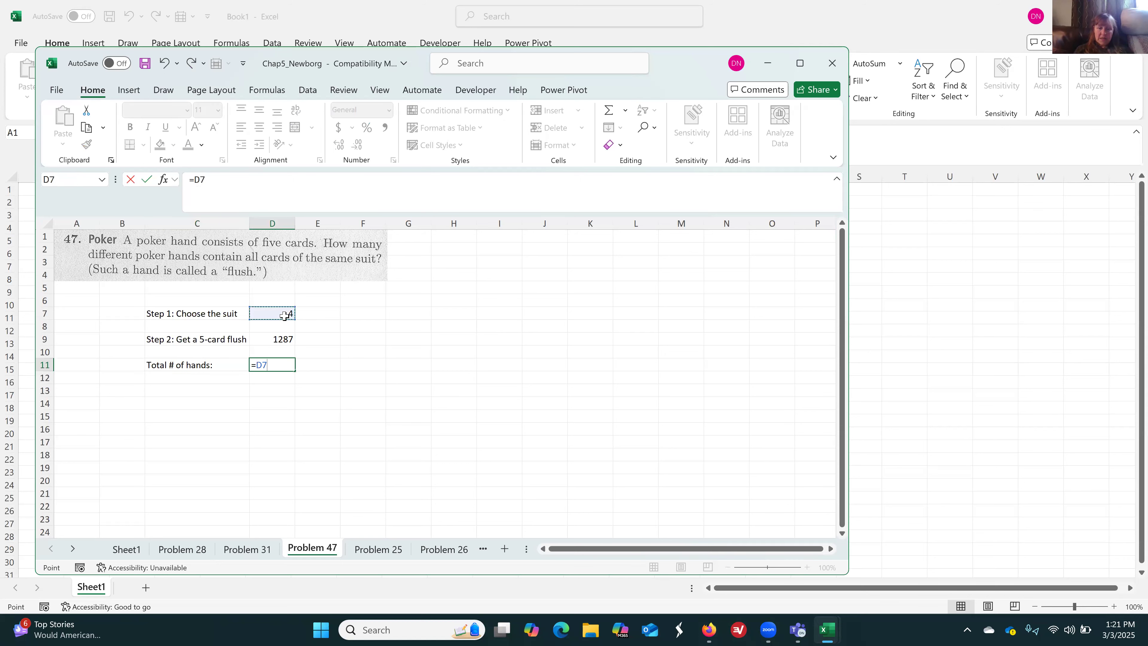
{"action": "type", "text": "*"}
{"action": "left_click", "coordinate": [284, 334]}
{"action": "key", "text": "Return"}
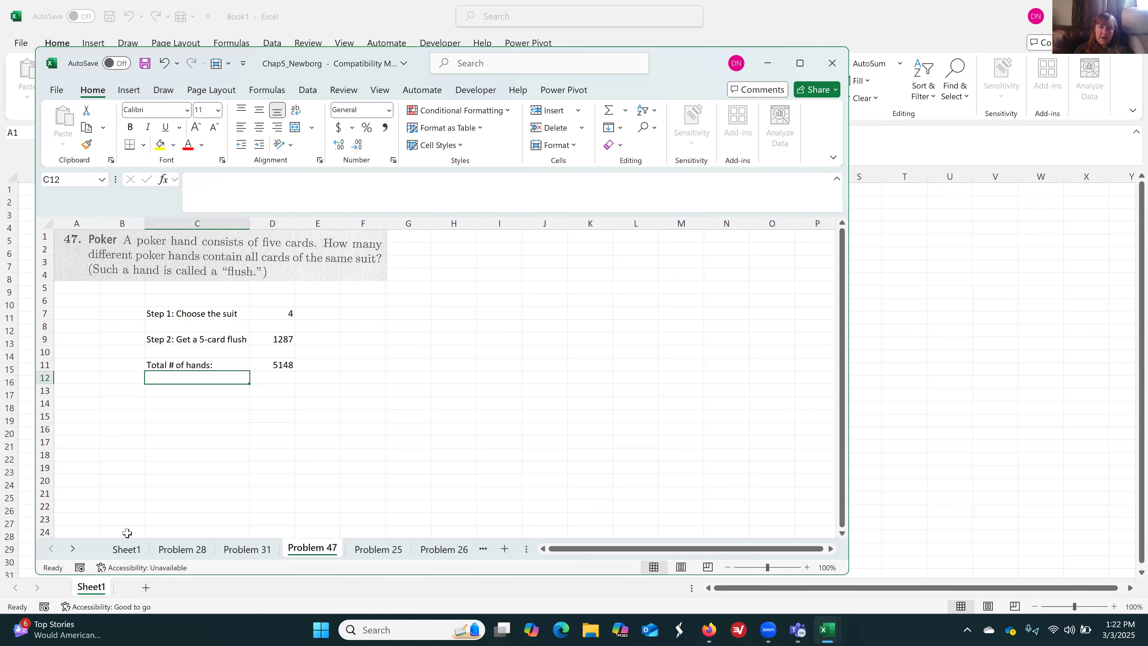
On Sheet1, fill the Problem 47 rubric rows C38:D41 with yellow and open the Problem 28 sheet
{"action": "left_click", "coordinate": [127, 549]}
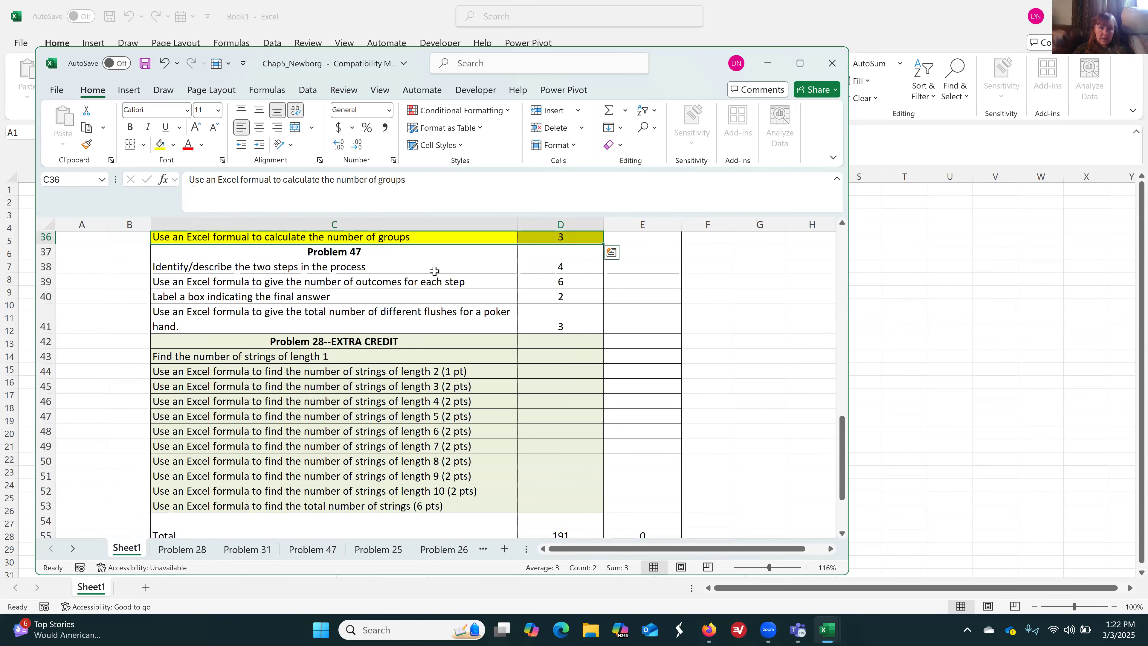
{"action": "left_click_drag", "start_coordinate": [434, 271], "coordinate": [545, 280]}
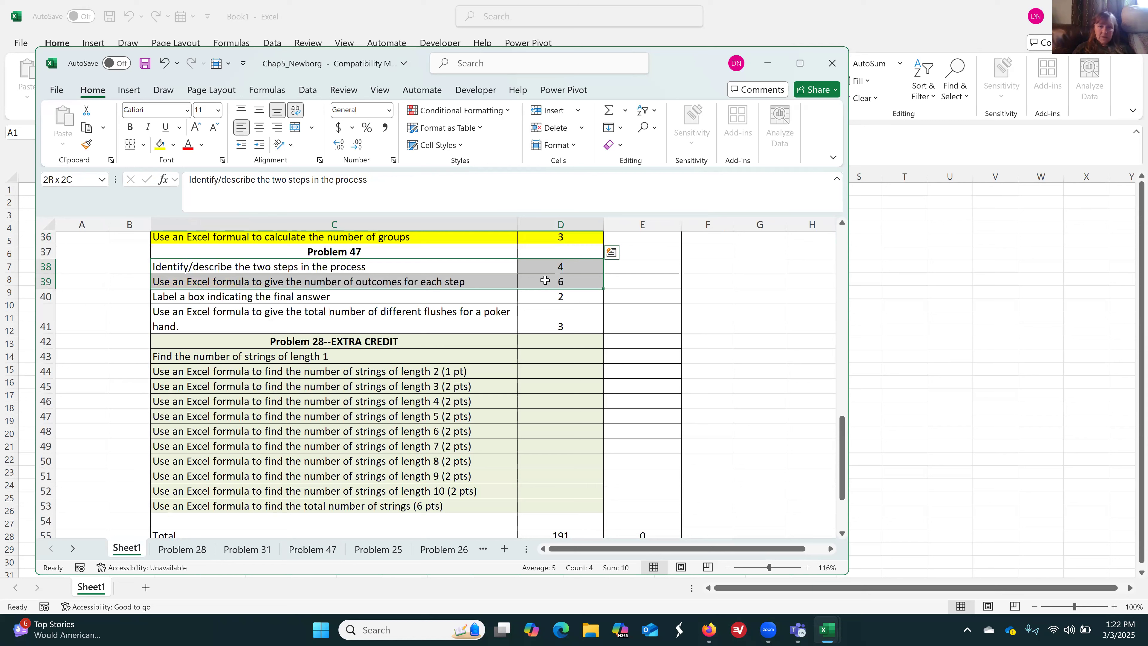
{"action": "left_click_drag", "start_coordinate": [544, 280], "coordinate": [541, 316]}
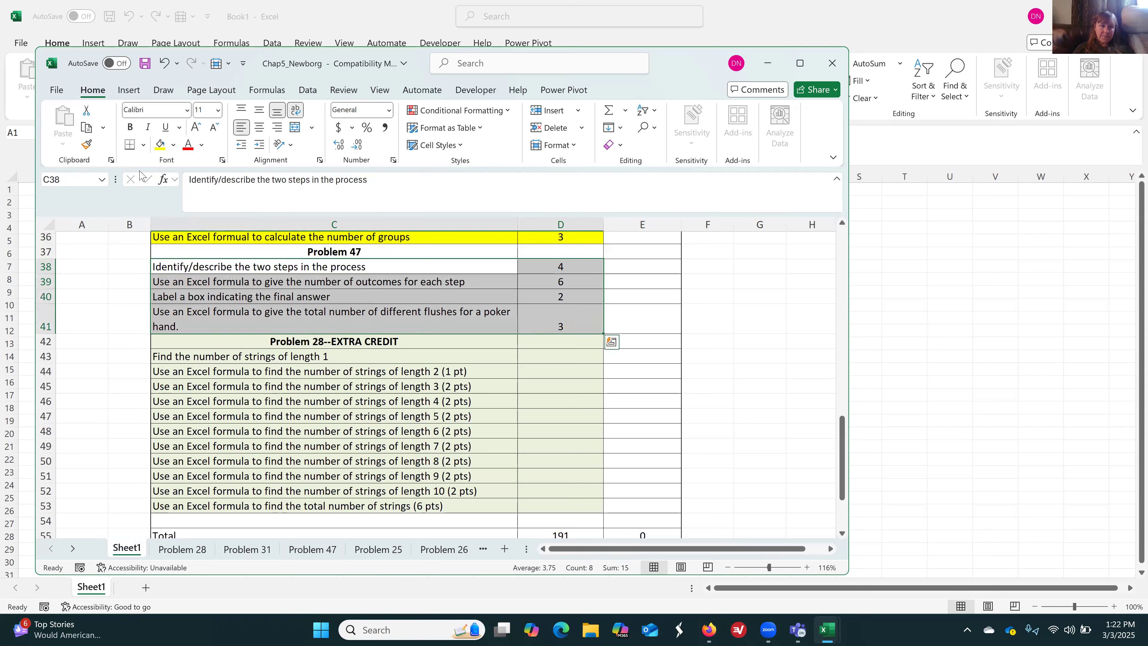
{"action": "left_click", "coordinate": [156, 148]}
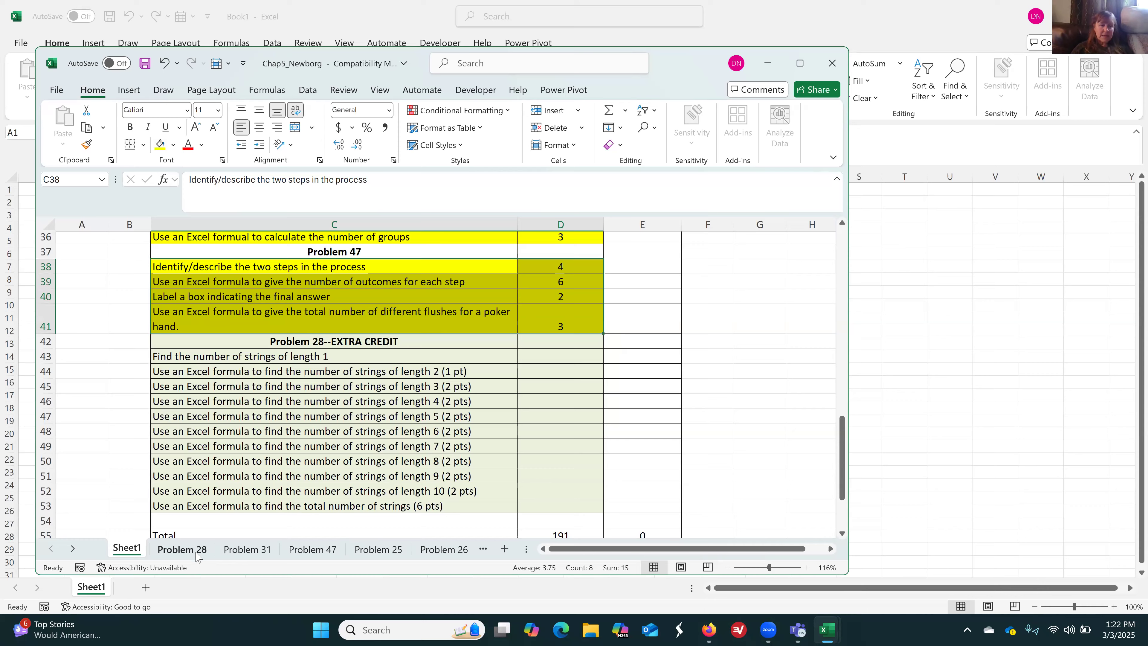
{"action": "left_click", "coordinate": [182, 549]}
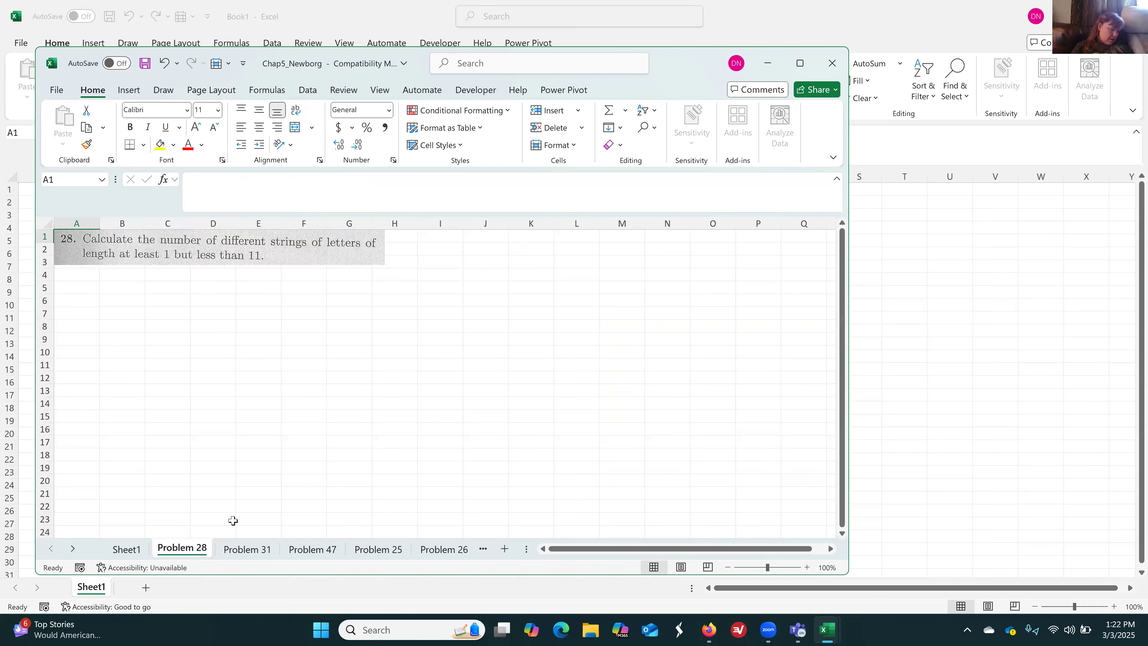
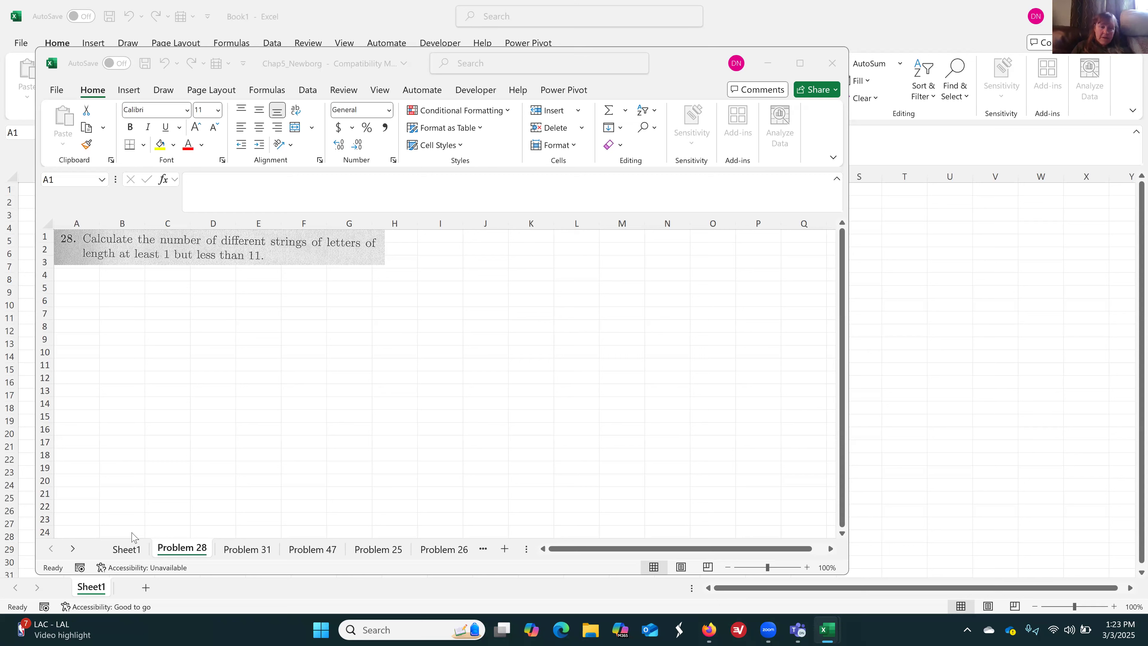
Review the Problem 28 extra-credit rubric rows on Sheet1 and return to the Problem 28 sheet
{"action": "left_click", "coordinate": [126, 550]}
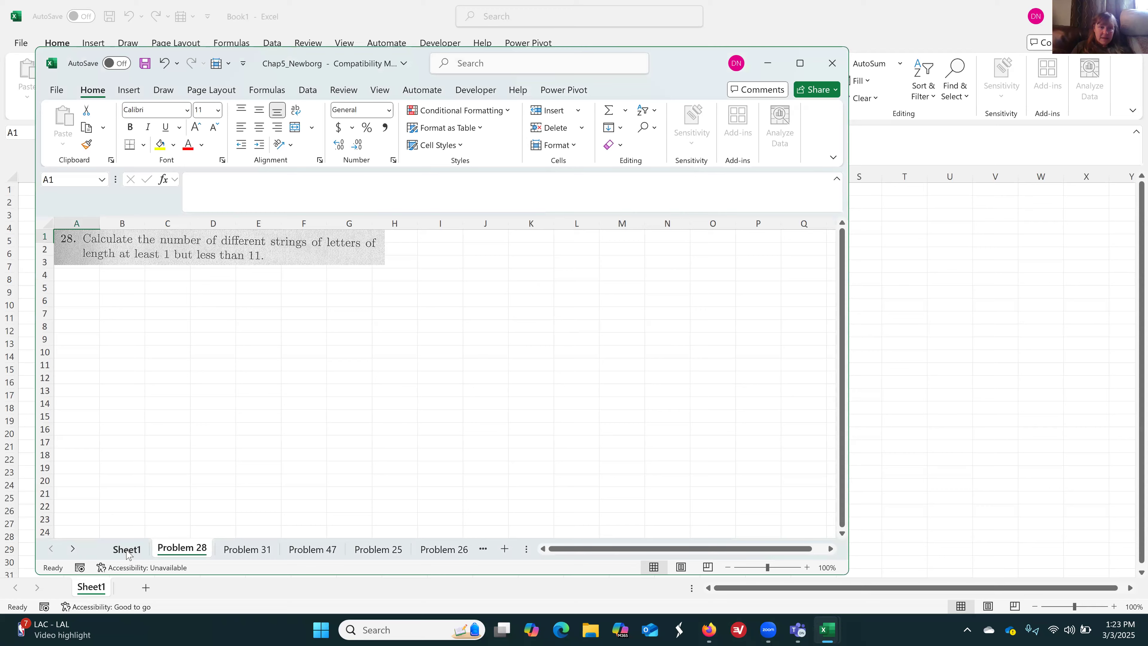
{"action": "left_click", "coordinate": [126, 550]}
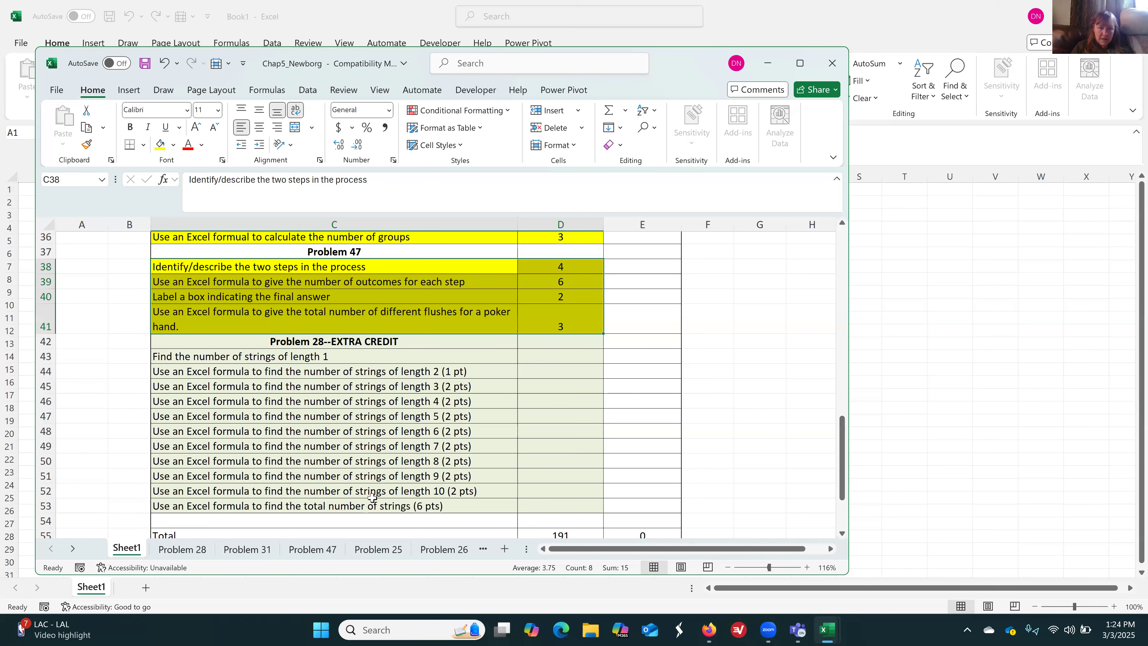
{"action": "left_click", "coordinate": [201, 554]}
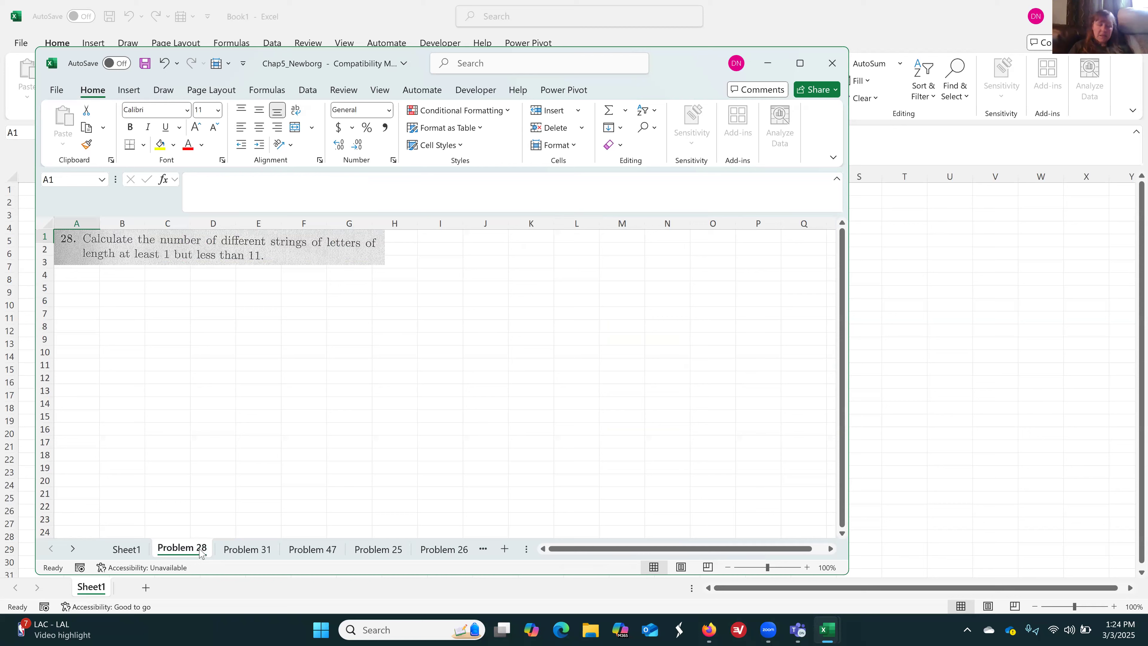
{"action": "left_click", "coordinate": [135, 549]}
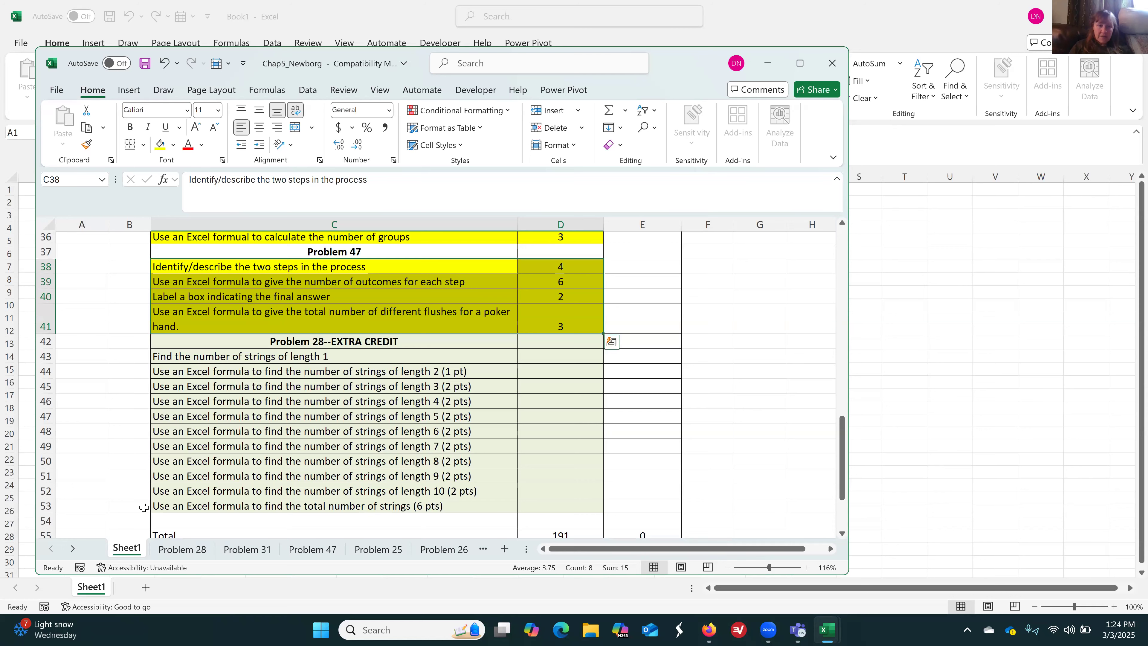
{"action": "left_click", "coordinate": [181, 550]}
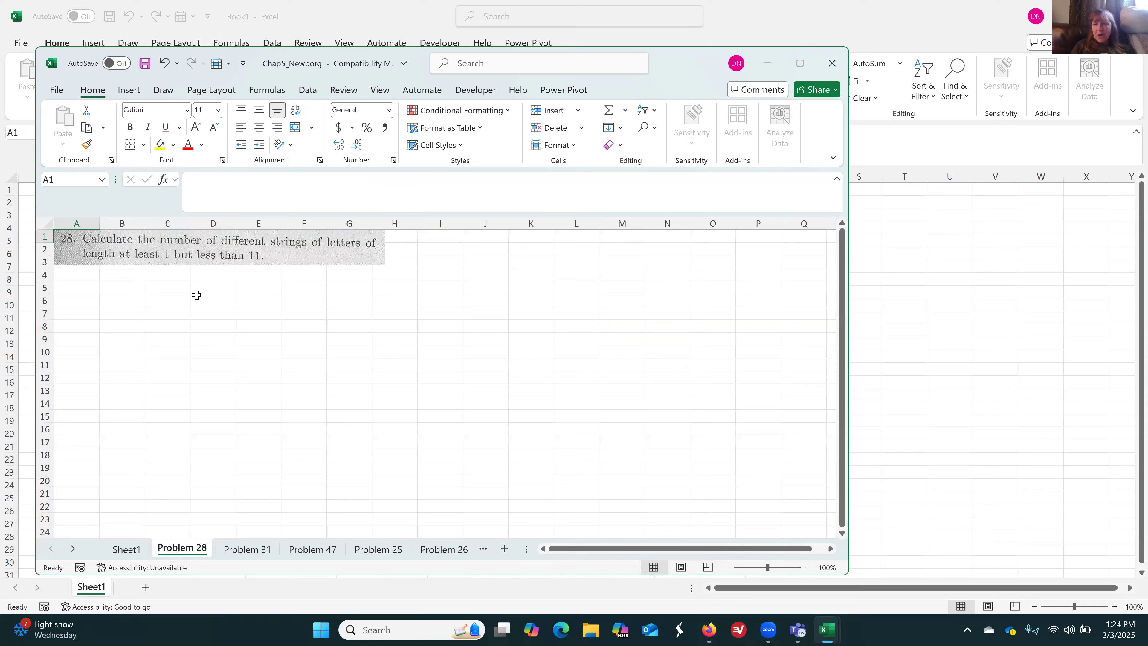
Enter the label "Length 1:" in cell C6 of the Problem 28 sheet
{"action": "left_click", "coordinate": [160, 300]}
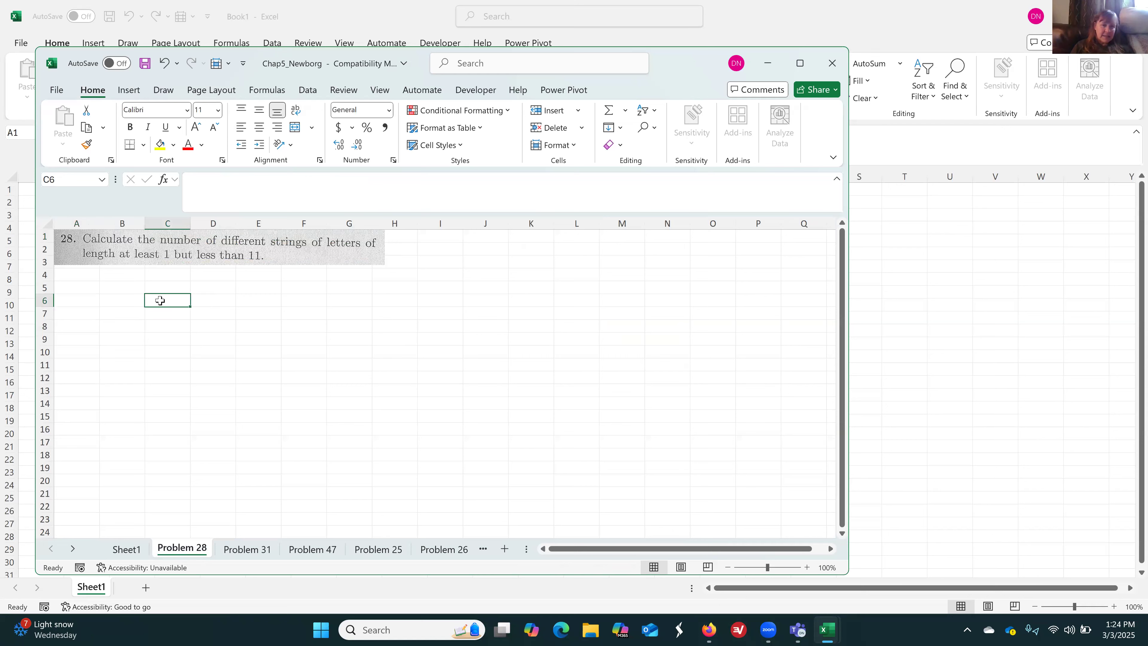
{"action": "type", "text": "Len"}
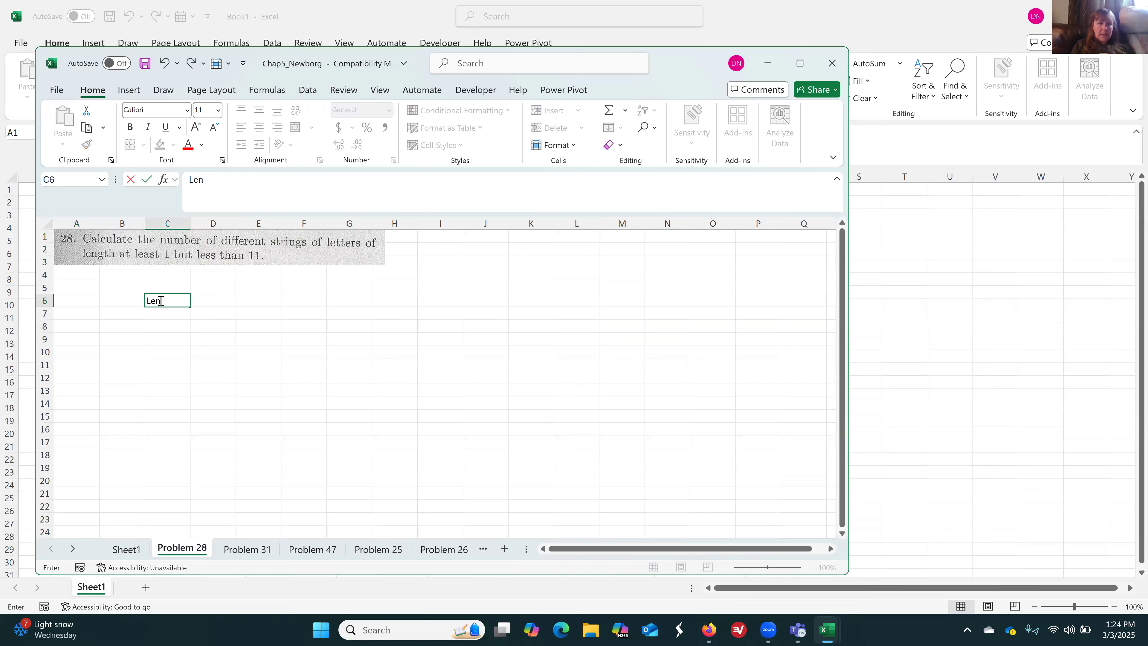
{"action": "type", "text": "gth 1:"}
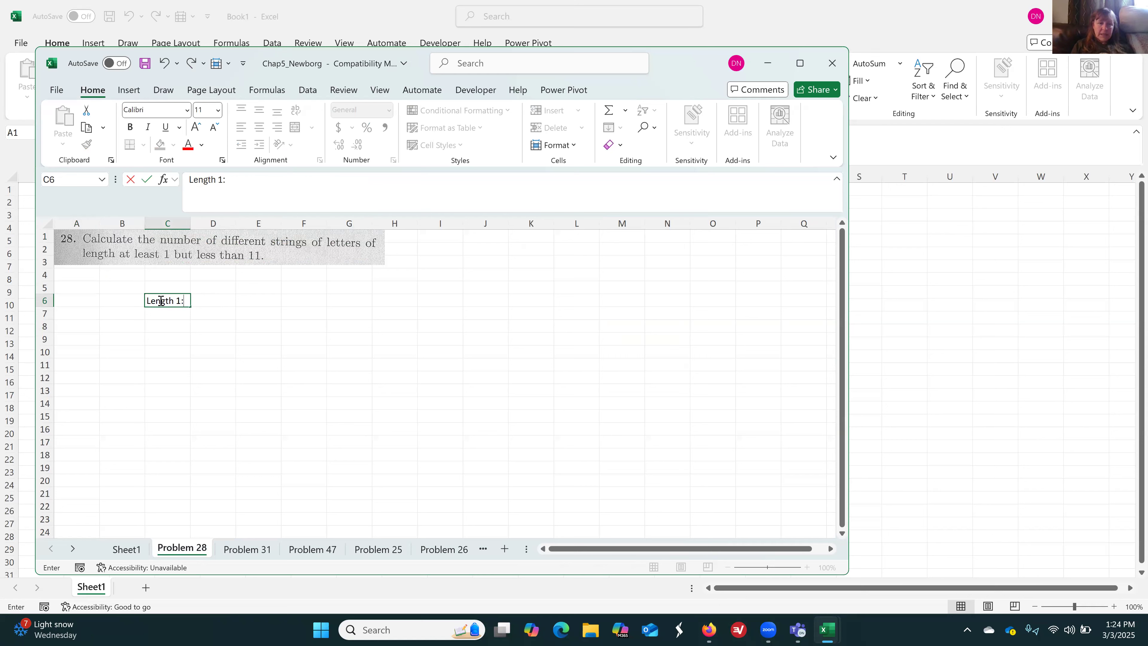
{"action": "key", "text": "Tab"}
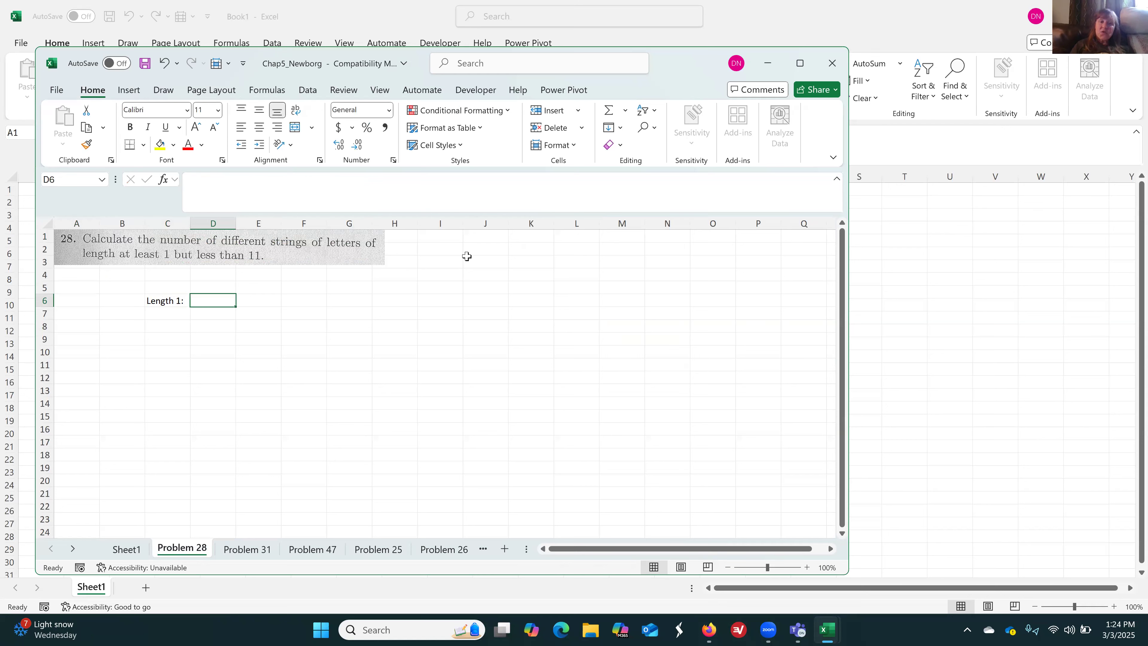
Add a side note with "strings" in quotation marks in J2 and "order matters" in K2
{"action": "left_click", "coordinate": [488, 249]}
{"action": "type", "text": "\""}
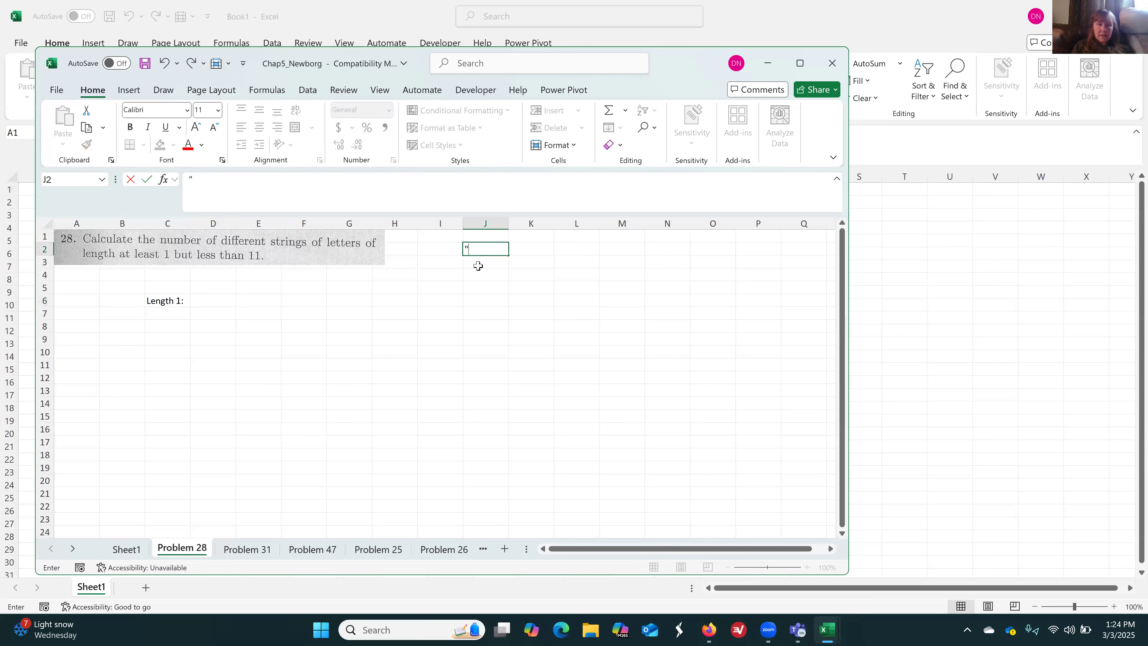
{"action": "type", "text": "strings"}
{"action": "key", "text": "Tab"}
{"action": "type", "text": "or"}
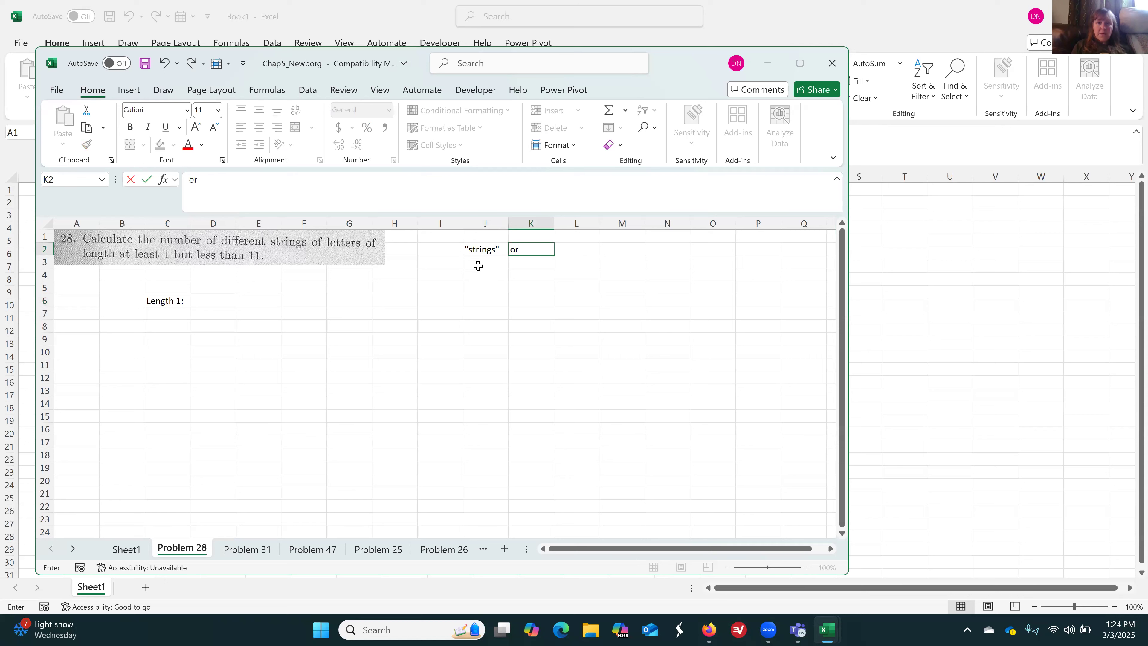
{"action": "type", "text": "der matters"}
{"action": "left_click", "coordinate": [478, 266]}
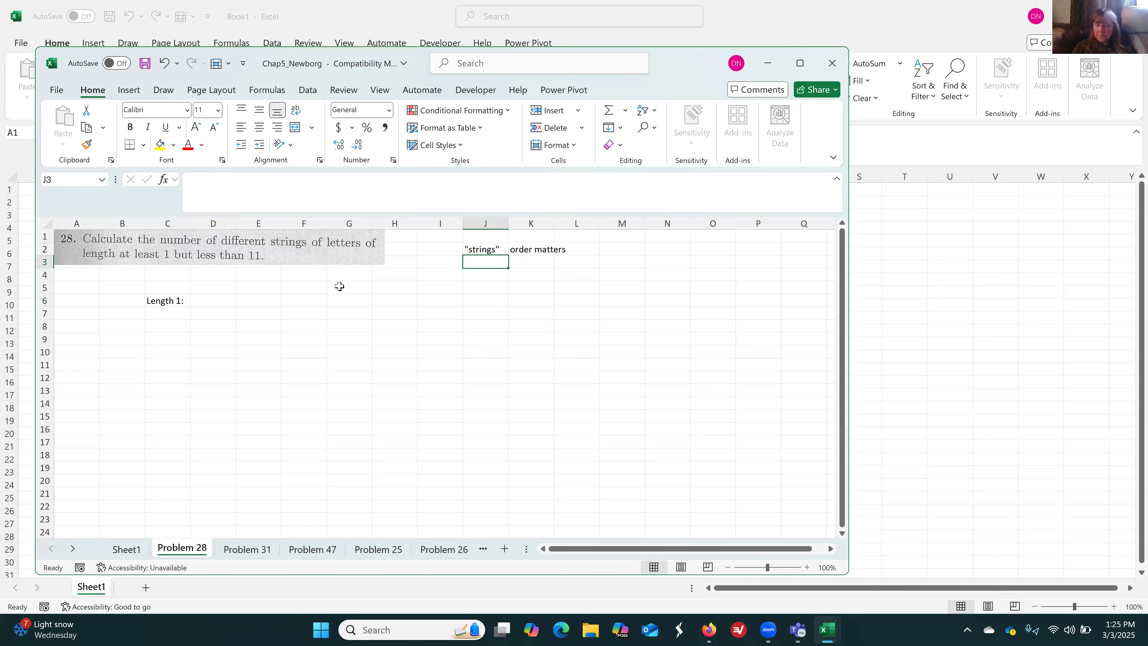
Enter 26 in D6 as the number of strings of length 1
{"action": "left_click", "coordinate": [218, 300]}
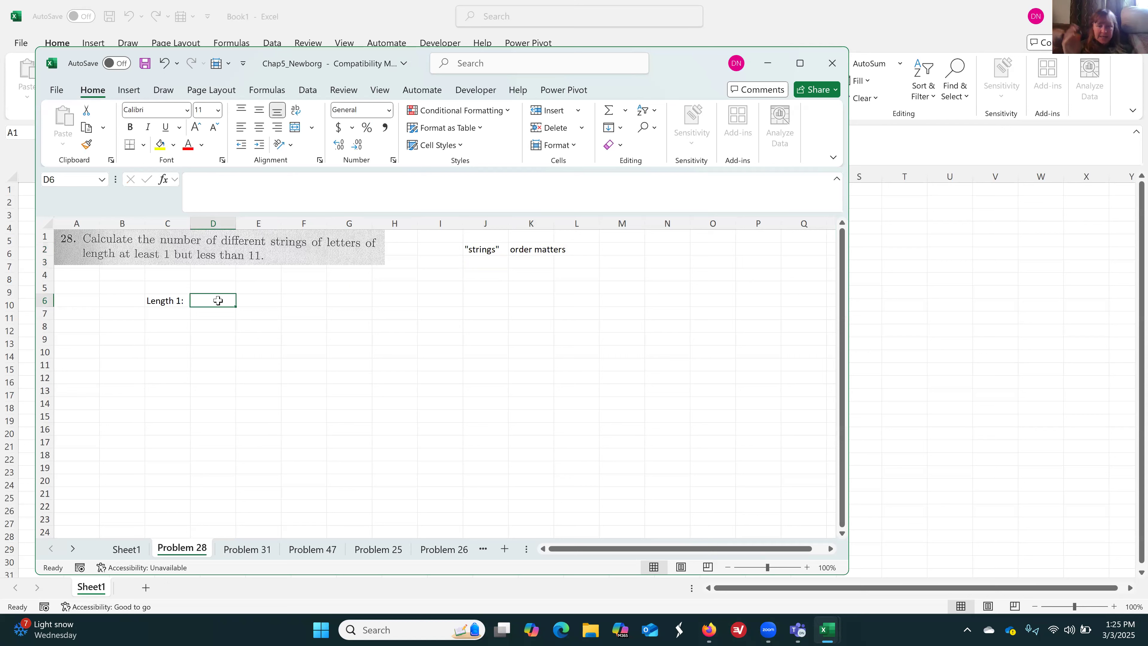
{"action": "type", "text": "26"}
{"action": "key", "text": "Return"}
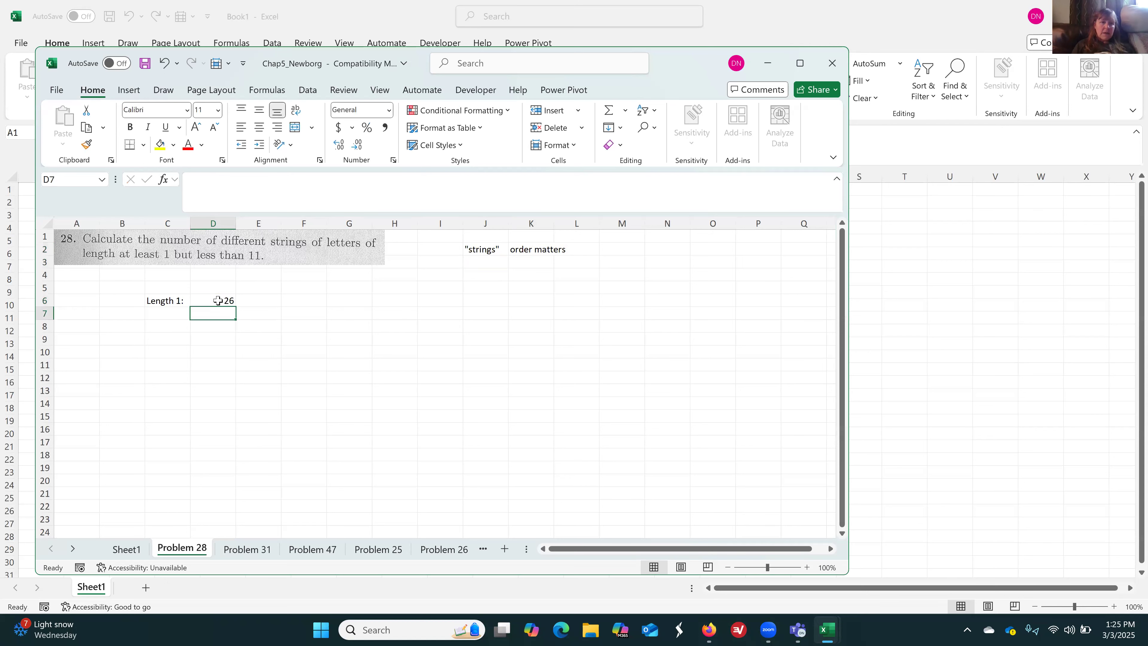
{"action": "key", "text": "Down"}
{"action": "key", "text": "Left"}
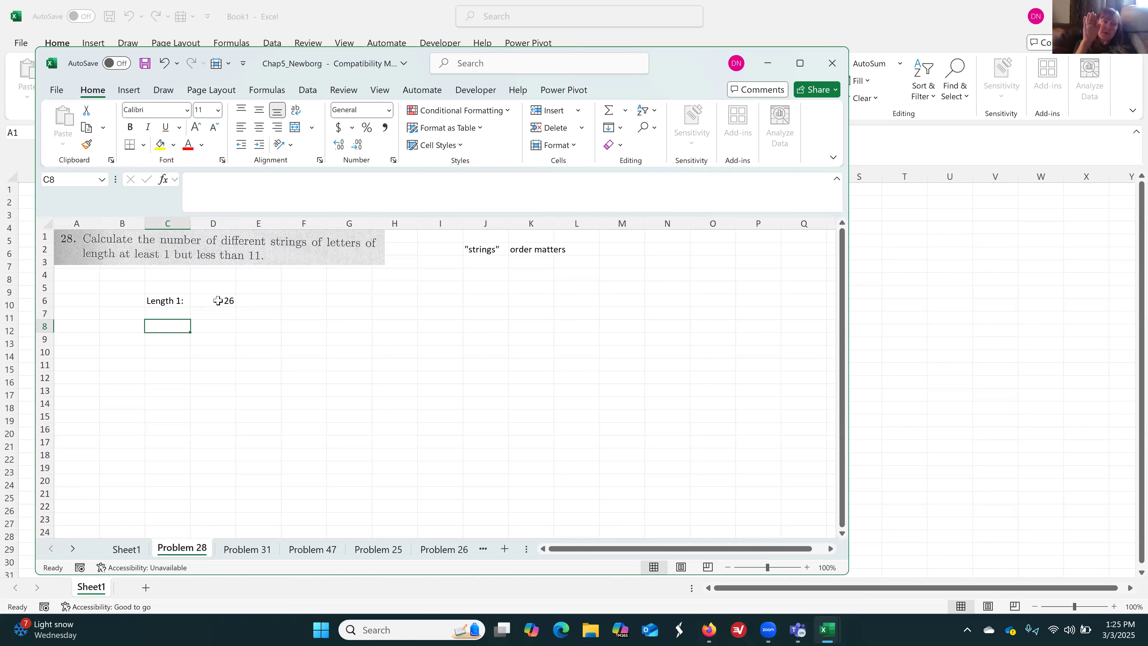
{"action": "left_click", "coordinate": [218, 300]}
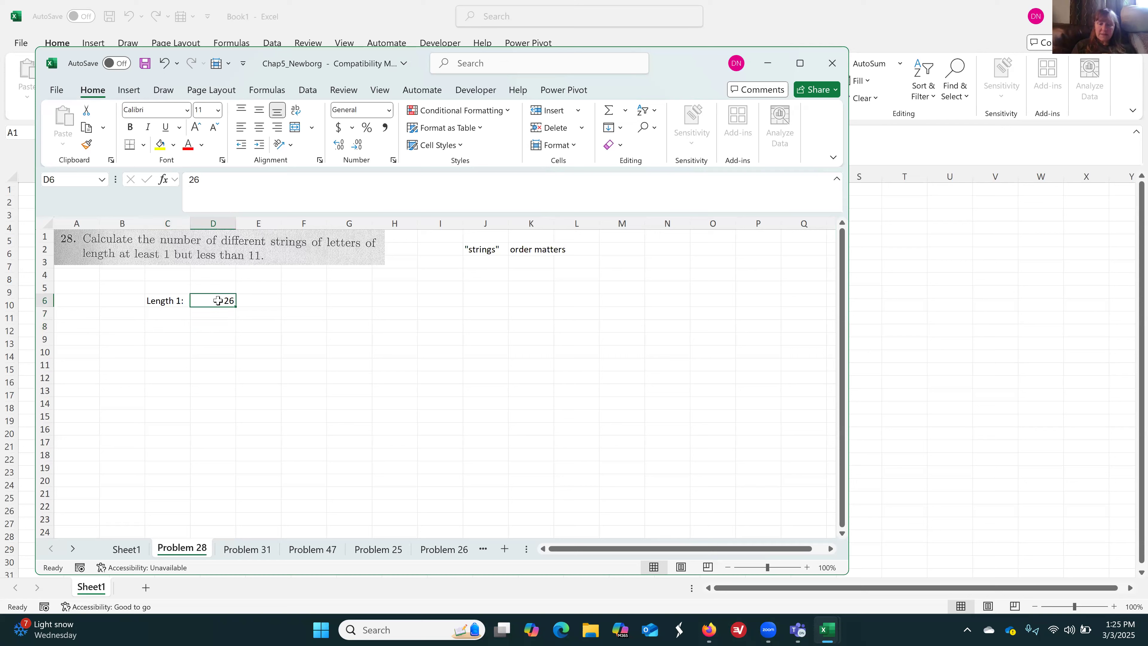
{"action": "type", "text": "Le"}
{"action": "key", "text": "Return"}
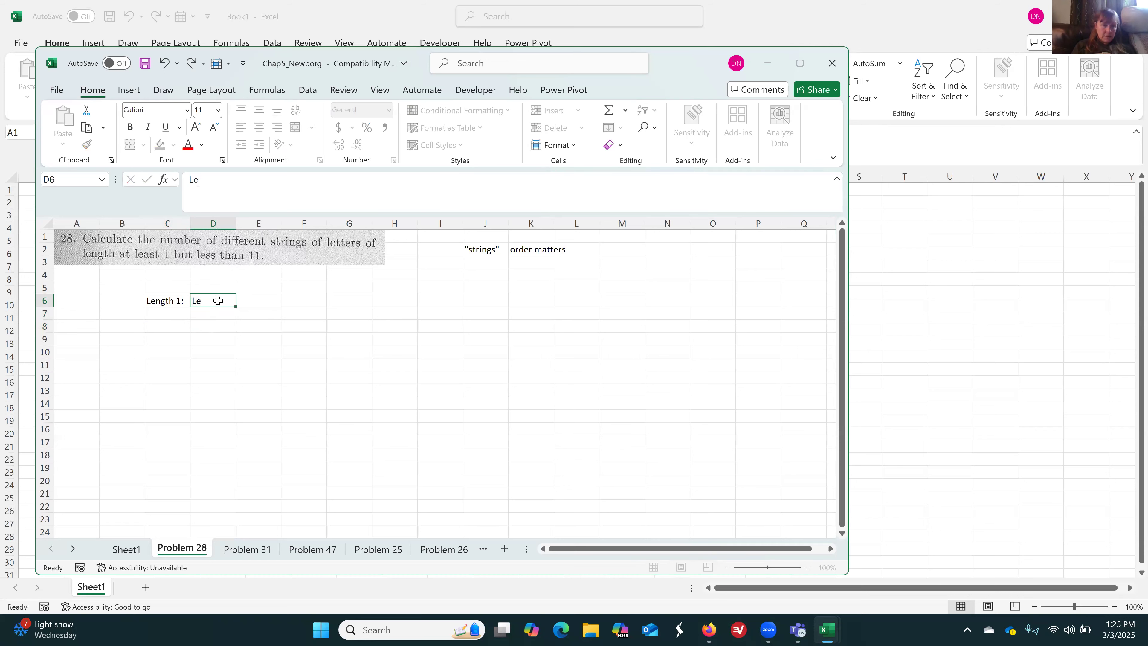
{"action": "key", "text": "ctrl+z"}
Enter the label "Length 2:" in C8, two rows below the length 1 label
{"action": "key", "text": "Down"}
{"action": "key", "text": "Down"}
{"action": "key", "text": "Left"}
{"action": "type", "text": "Length 2:"}
{"action": "key", "text": "Tab"}
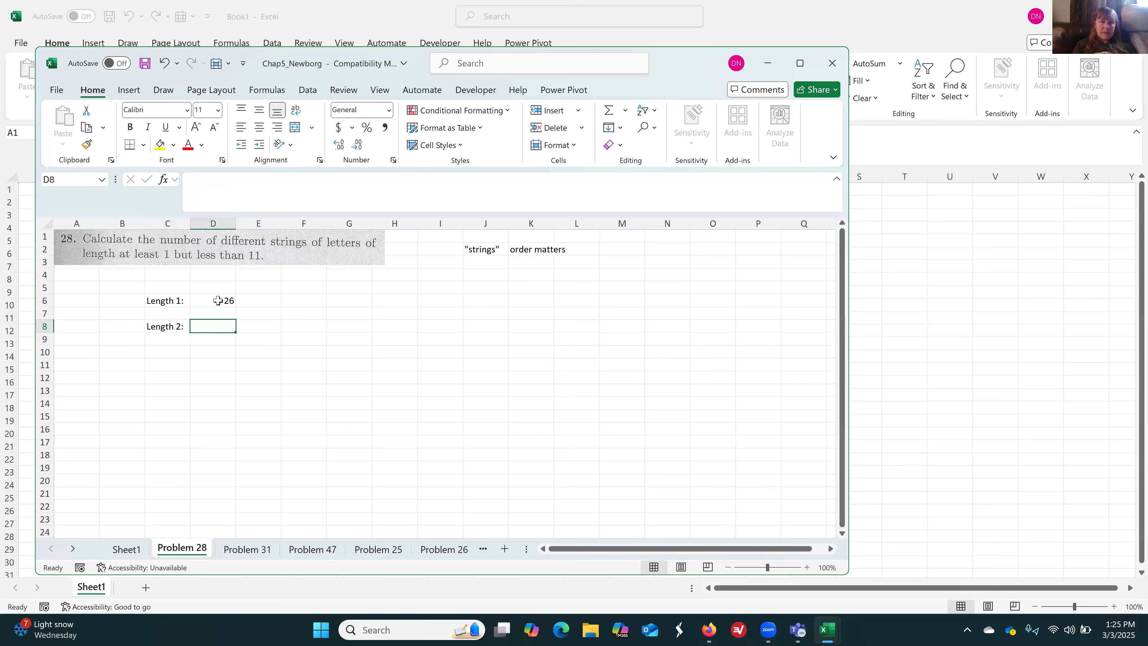
{"action": "type", "text": "="}
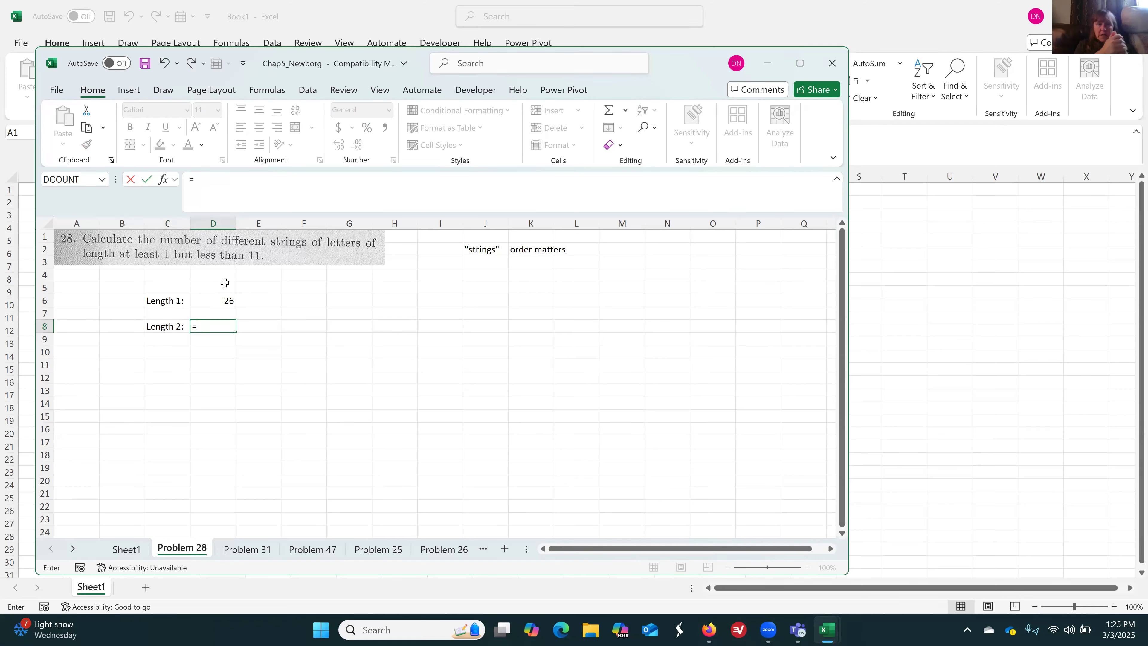
{"action": "key", "text": "BackSpace"}
{"action": "key", "text": "Return"}
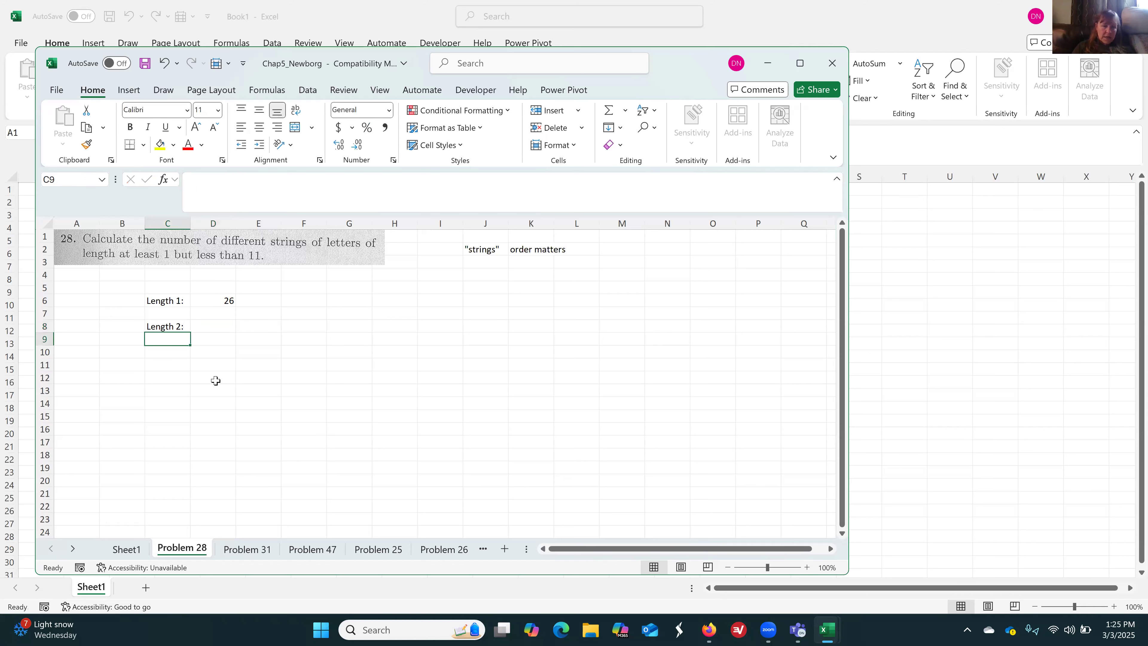
Look through the Problem 31, 47, 25 and 26 sheets for a similar counting calculation and return to Problem 28
{"action": "left_click", "coordinate": [267, 550]}
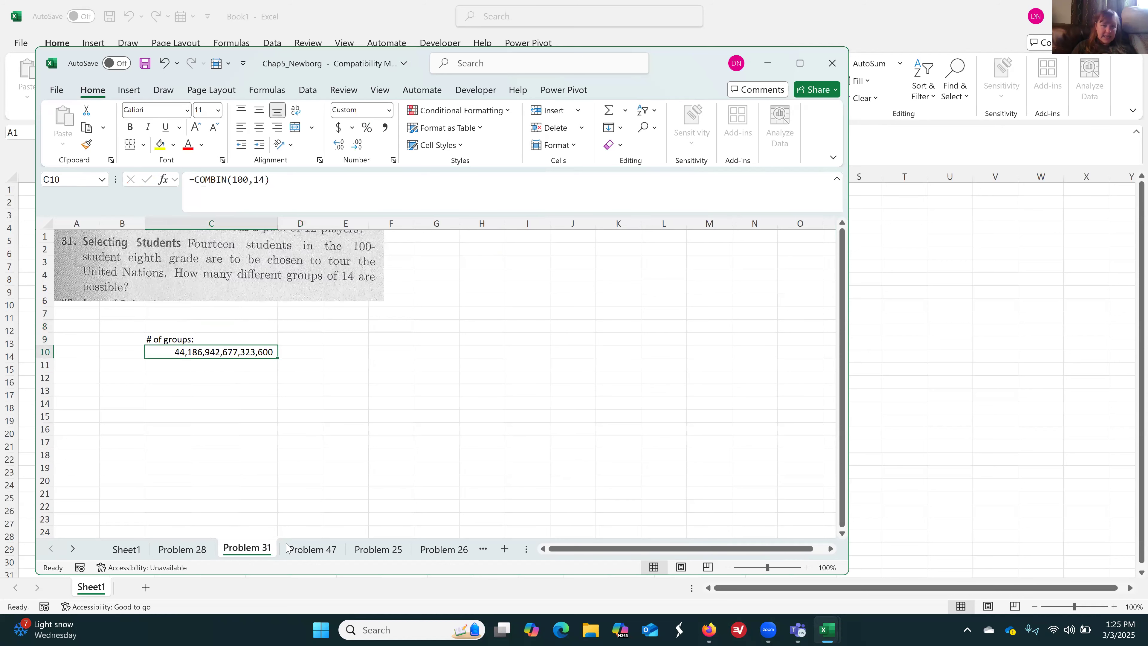
{"action": "left_click", "coordinate": [323, 547]}
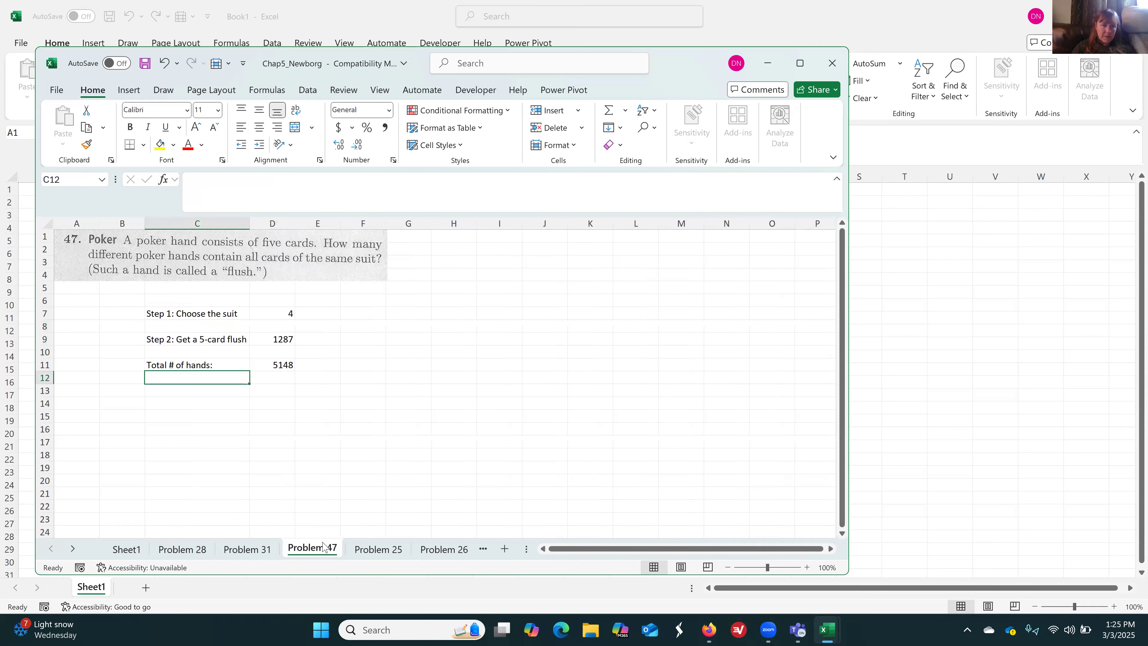
{"action": "left_click", "coordinate": [378, 550]}
{"action": "left_click", "coordinate": [433, 552]}
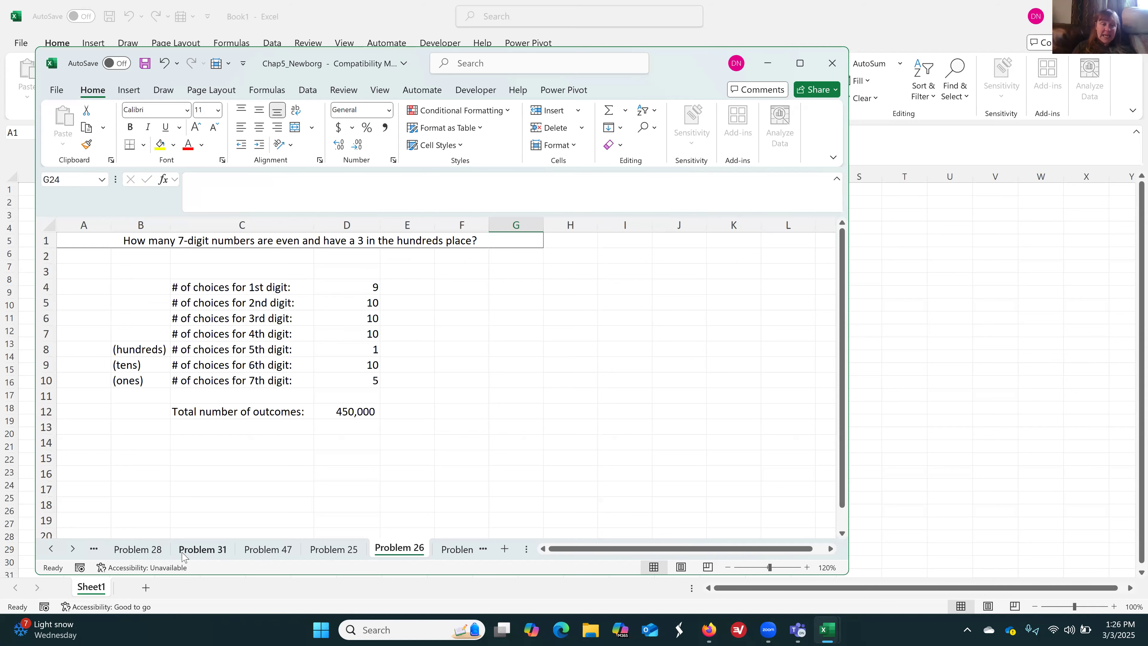
{"action": "left_click", "coordinate": [139, 550]}
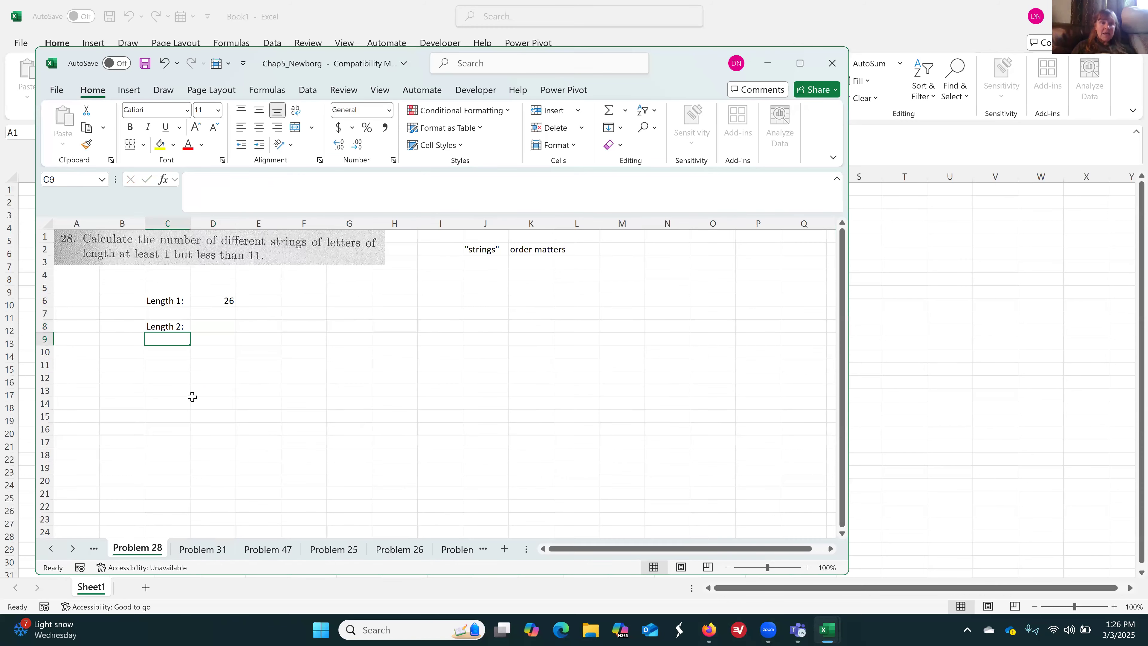
Calculate the number of strings of length 2 in D8 with the formula =26*26
{"action": "left_click", "coordinate": [224, 326]}
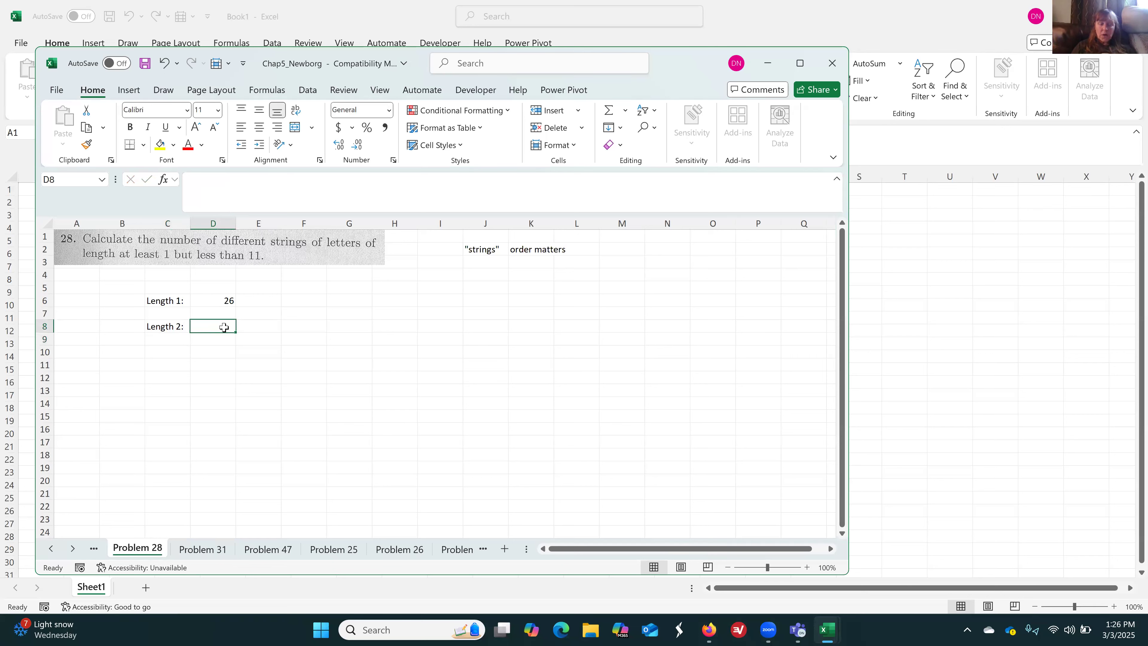
{"action": "type", "text": "="}
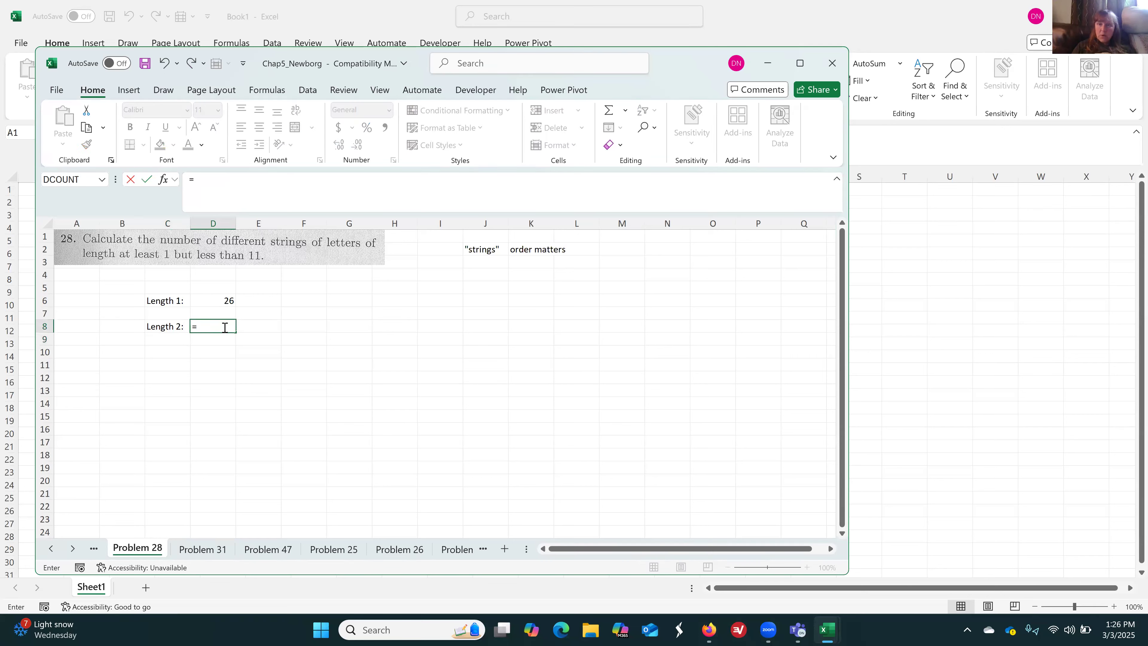
{"action": "type", "text": "26"}
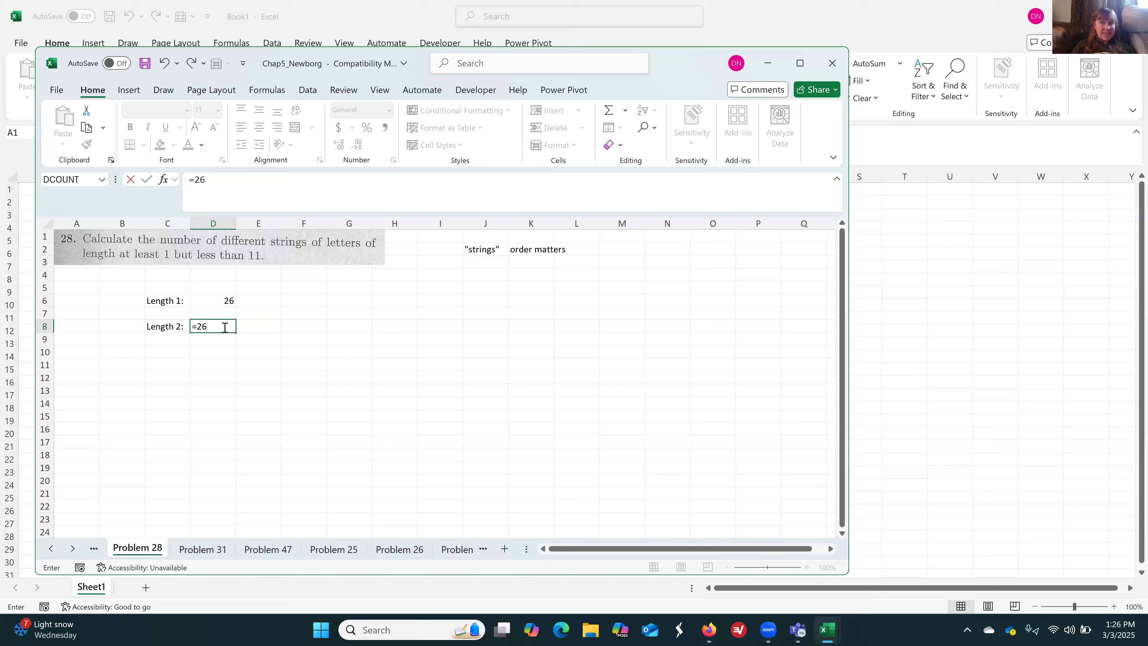
{"action": "type", "text": "*26"}
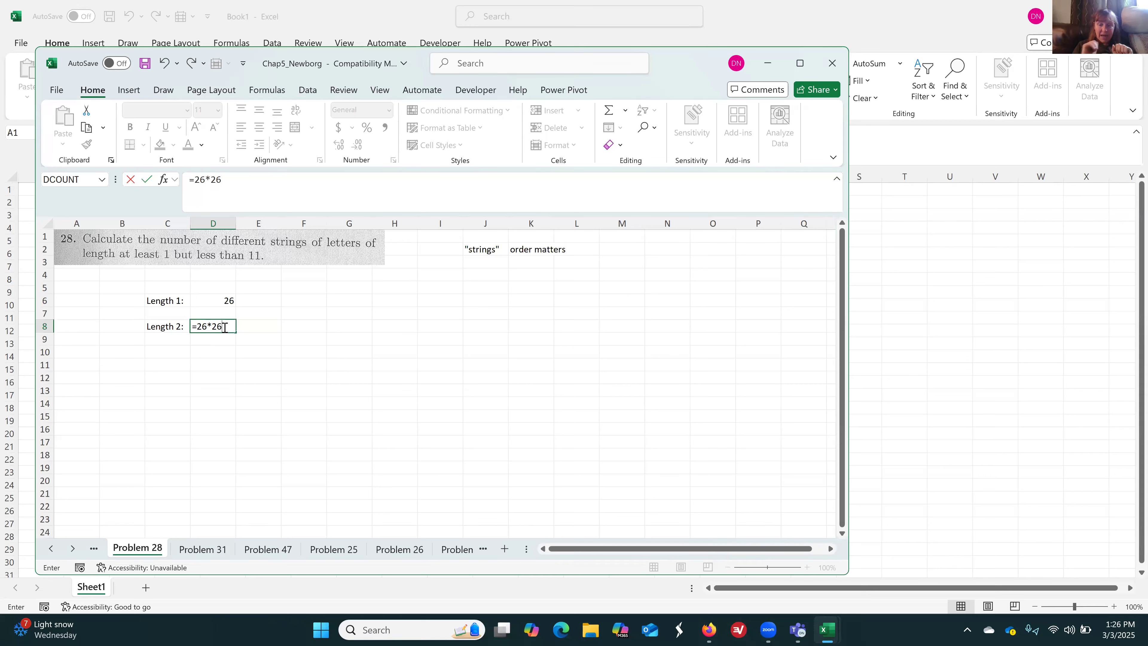
{"action": "key", "text": "Return"}
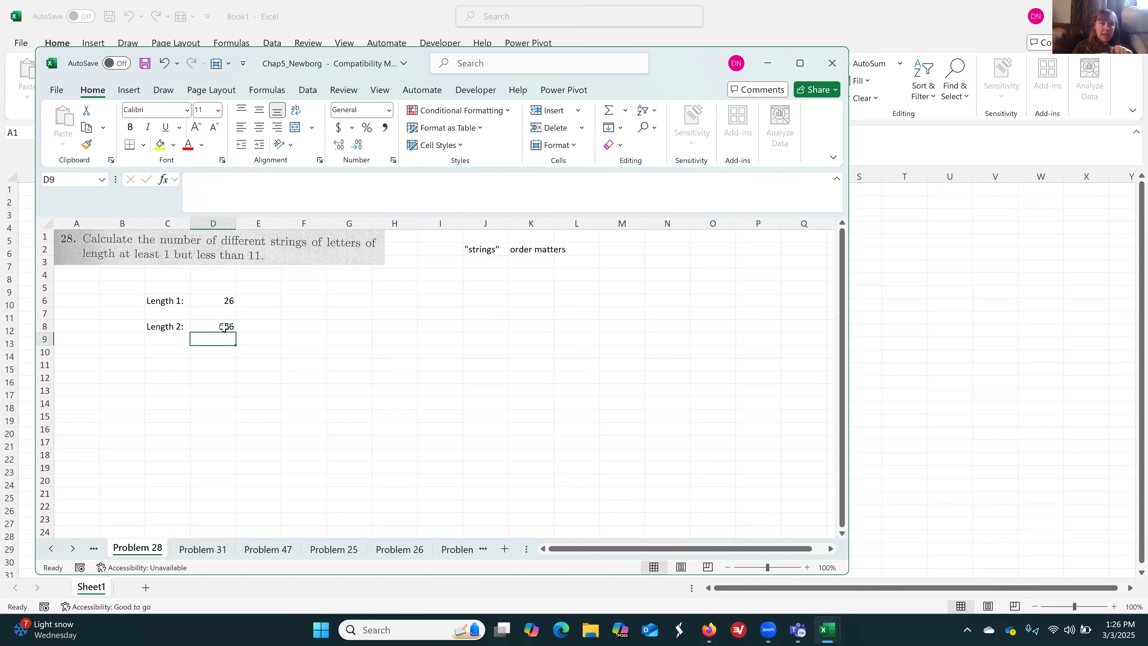
Copy the length 2 label from C8 to C10 and change the copy to "Length 3:"
{"action": "key", "text": "Left"}
{"action": "key", "text": "Up"}
{"action": "key", "text": "ctrl+c"}
{"action": "key", "text": "Down"}
{"action": "key", "text": "Down"}
{"action": "key", "text": "ctrl+v"}
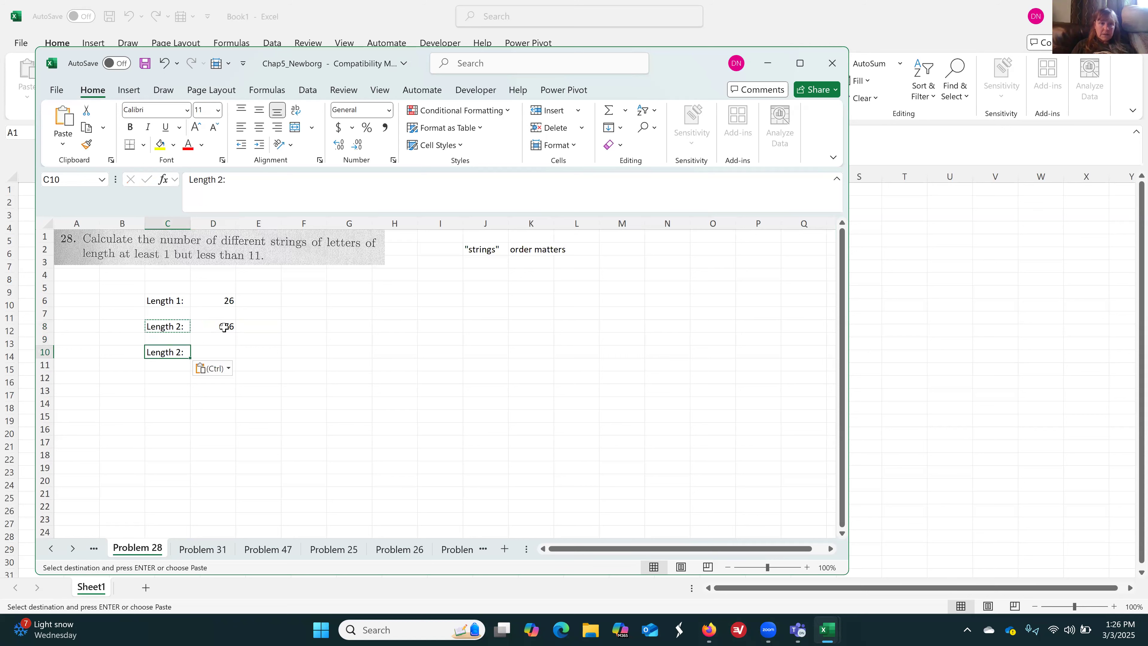
{"action": "left_click", "coordinate": [222, 180]}
{"action": "key", "text": "BackSpace"}
{"action": "type", "text": "3"}
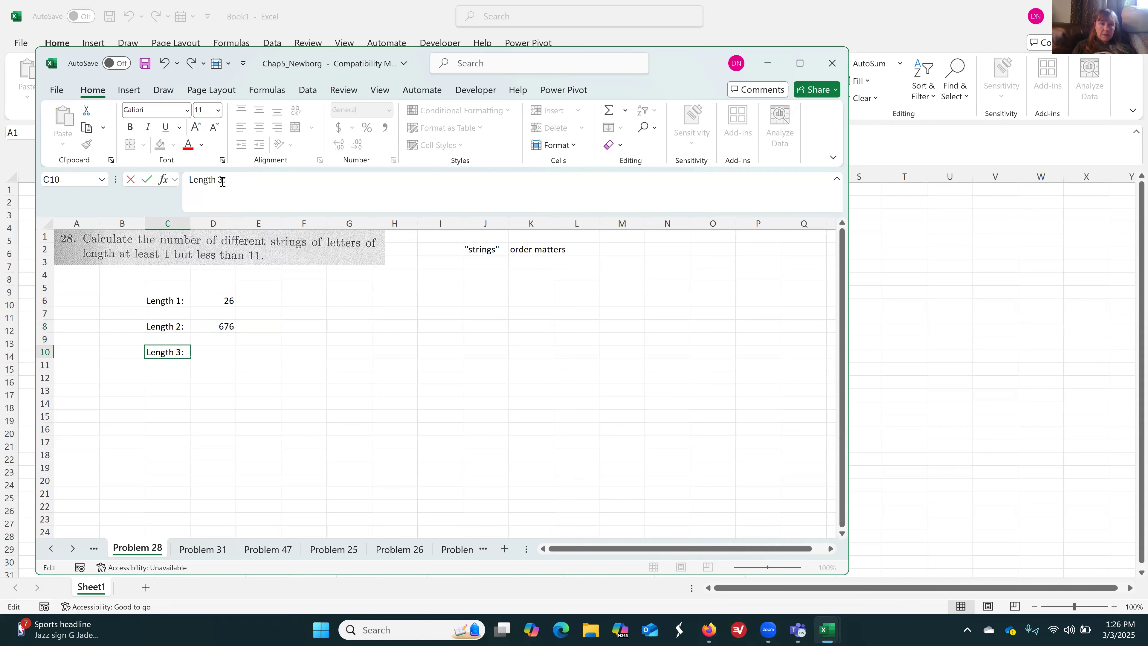
{"action": "key", "text": "Return"}
Calculate the number of strings of length 3 in D10 with the formula =26^3
{"action": "key", "text": "Up"}
{"action": "key", "text": "Right"}
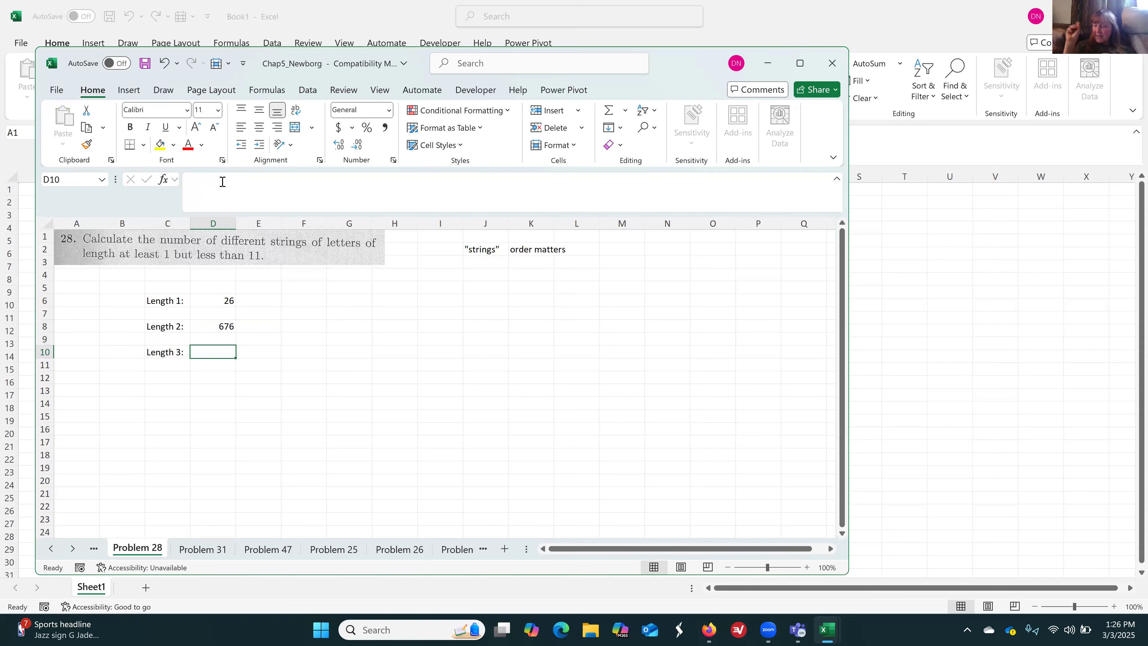
{"action": "type", "text": "="}
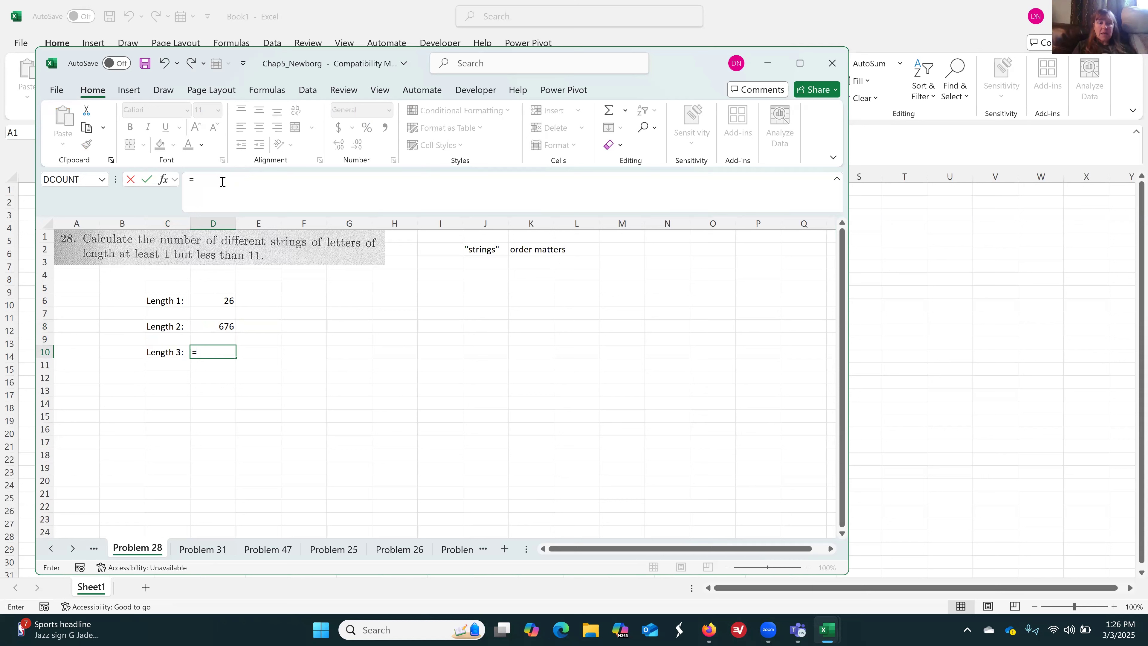
{"action": "type", "text": "26^3"}
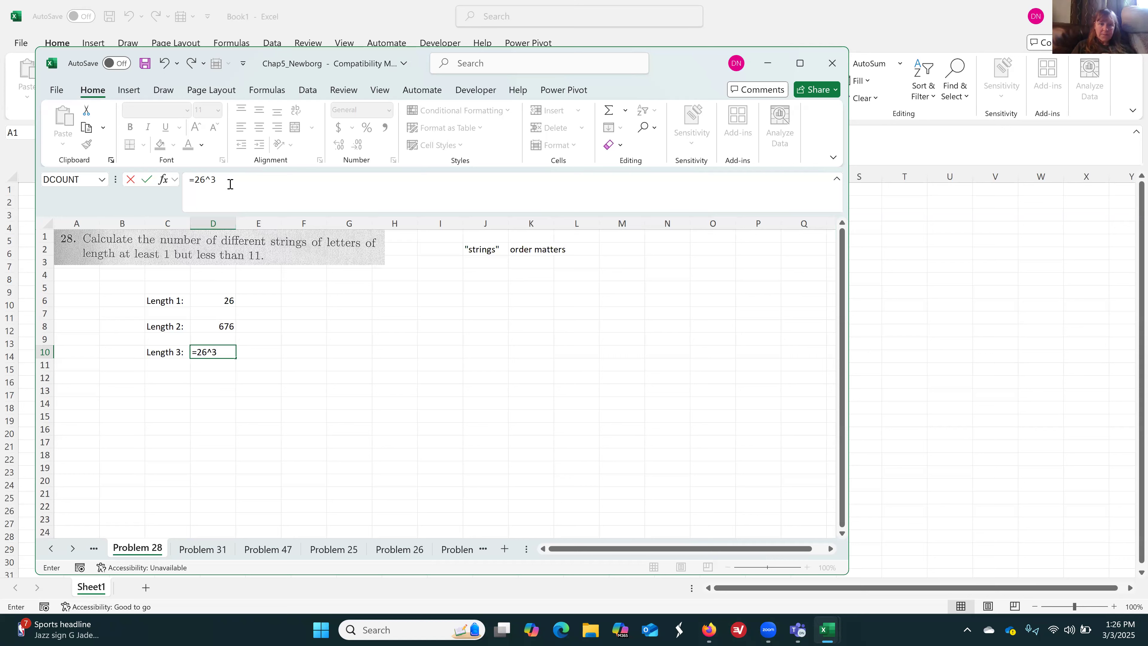
{"action": "key", "text": "Return"}
{"action": "left_click", "coordinate": [180, 378]}
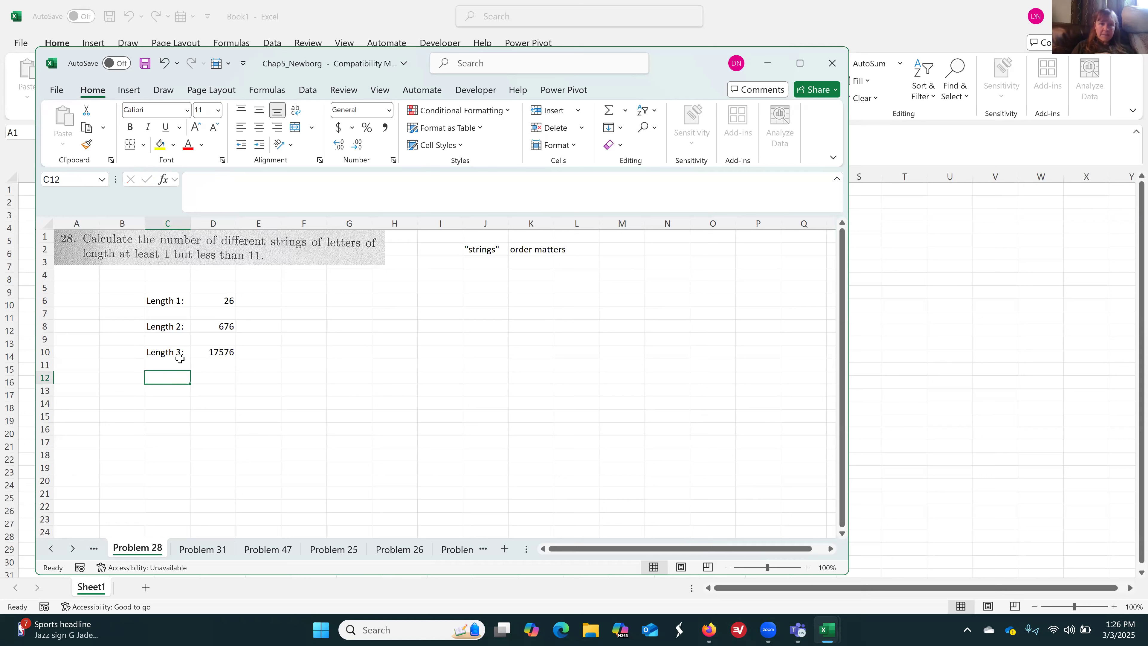
Copy the length 3 label from C10 into C12, C14, C16 and C18
{"action": "left_click", "coordinate": [176, 353]}
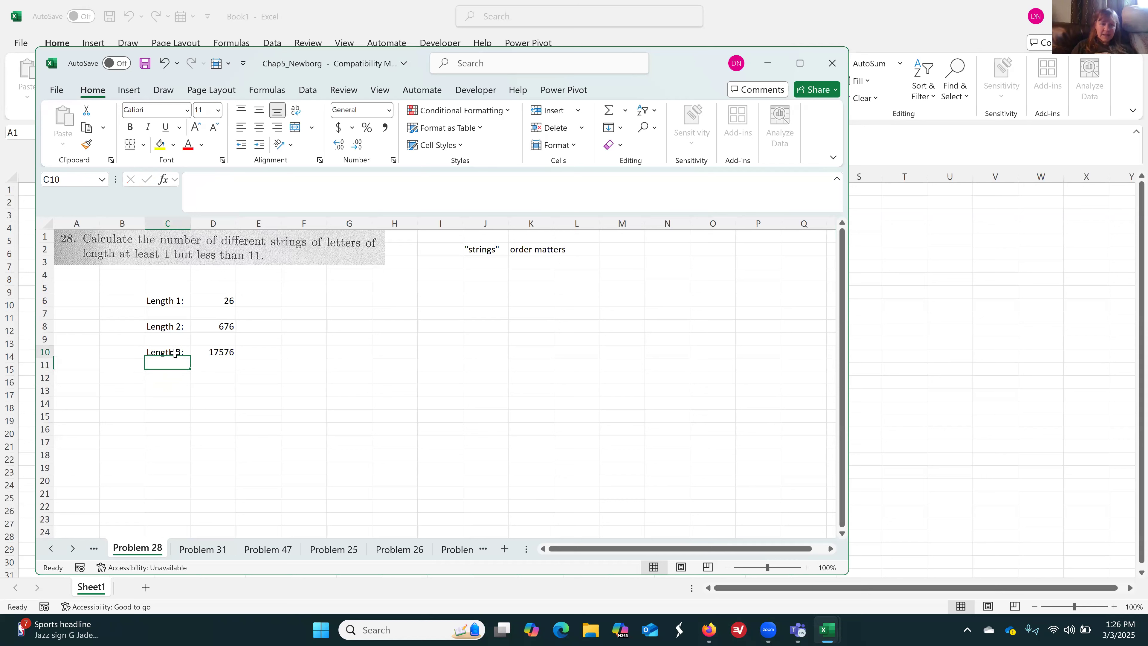
{"action": "mouse_move", "coordinate": [190, 357]}
{"action": "left_mouse_down"}
{"action": "mouse_move", "coordinate": [188, 391]}
{"action": "mouse_move", "coordinate": [185, 352]}
{"action": "left_mouse_up"}
{"action": "key", "text": "ctrl+c"}
{"action": "key", "text": "Down"}
{"action": "key", "text": "Down"}
{"action": "key", "text": "ctrl+v"}
{"action": "key", "text": "Down"}
{"action": "key", "text": "Down"}
{"action": "key", "text": "ctrl+v"}
{"action": "key", "text": "Down"}
{"action": "key", "text": "Down"}
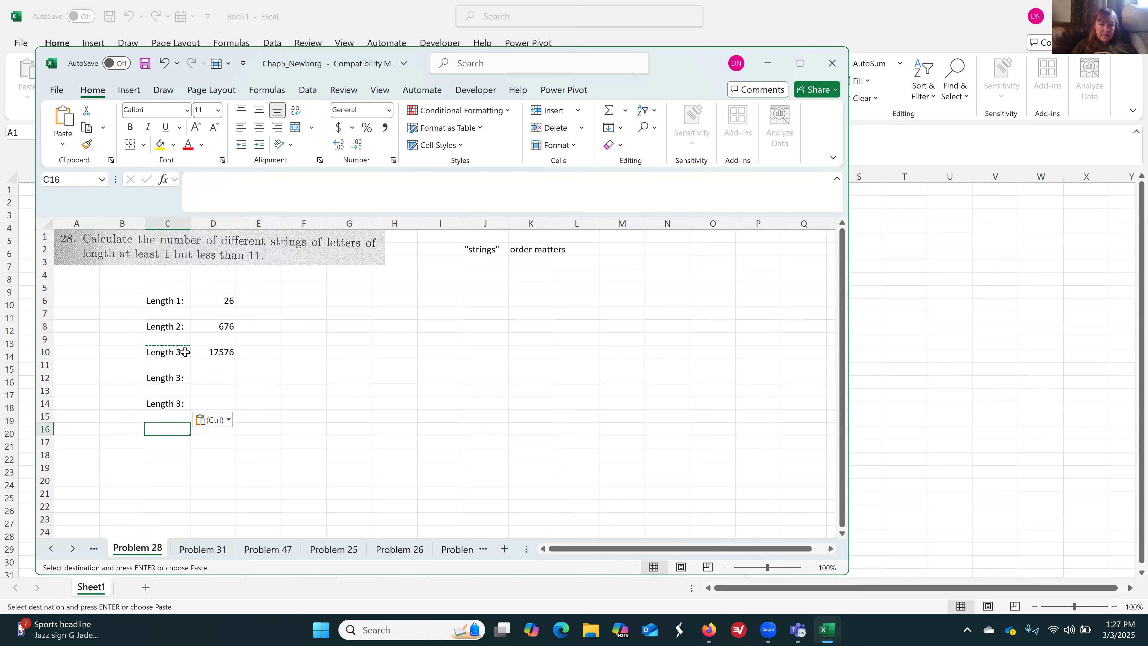
{"action": "key", "text": "ctrl+v"}
{"action": "key", "text": "Down"}
Paste the copied length label into C20, C22 and C24 as well
{"action": "key", "text": "Down"}
{"action": "key", "text": "ctrl+v"}
{"action": "key", "text": "Up"}
{"action": "key", "text": "Up"}
{"action": "key", "text": "Up"}
{"action": "key", "text": "Up"}
{"action": "key", "text": "Up"}
{"action": "key", "text": "Up"}
{"action": "key", "text": "Up"}
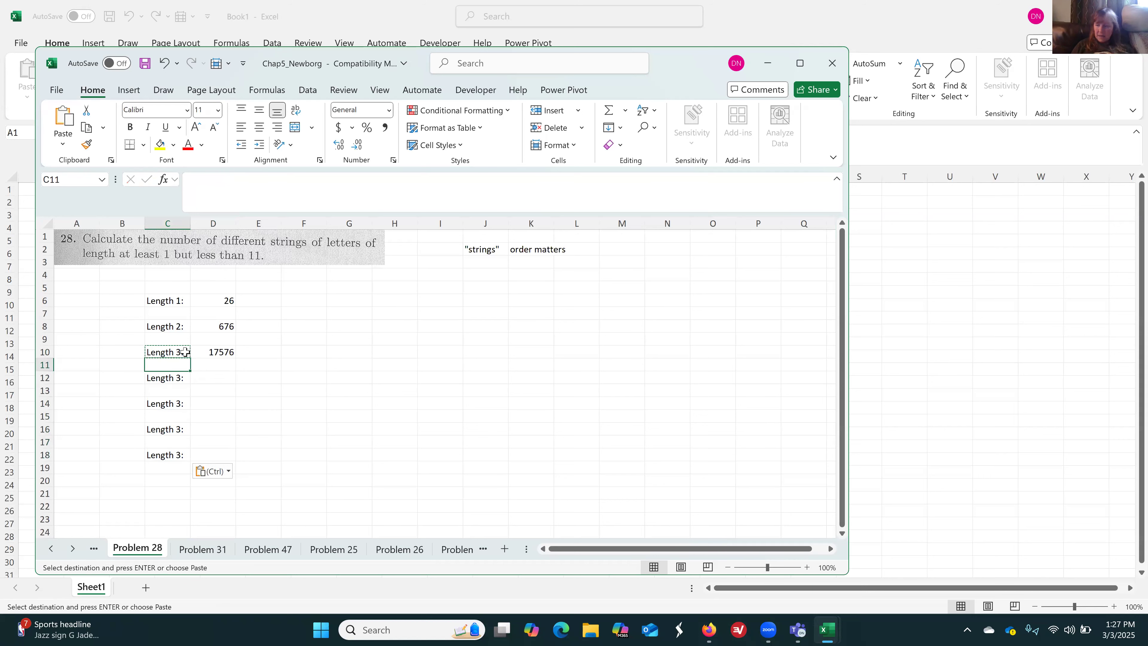
{"action": "key", "text": "Down"}
{"action": "key", "text": "Down"}
{"action": "key", "text": "Down"}
{"action": "key", "text": "Down"}
{"action": "key", "text": "Down"}
{"action": "key", "text": "Down"}
{"action": "key", "text": "Down"}
{"action": "key", "text": "Down"}
{"action": "key", "text": "Down"}
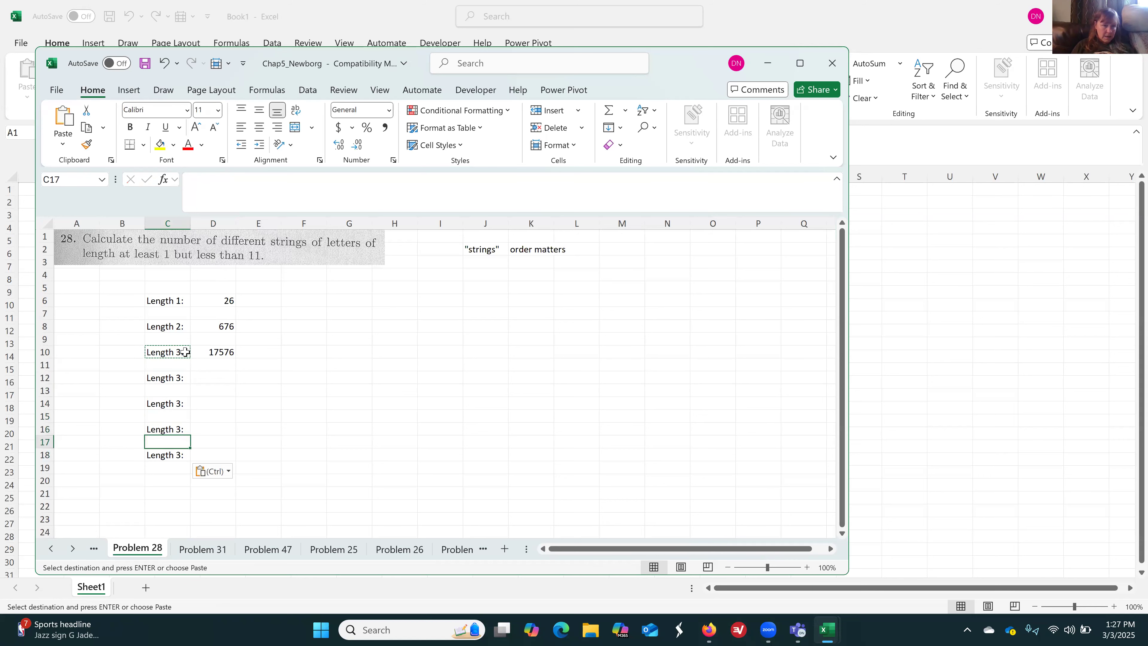
{"action": "key", "text": "ctrl+v"}
{"action": "key", "text": "Down"}
{"action": "key", "text": "Down"}
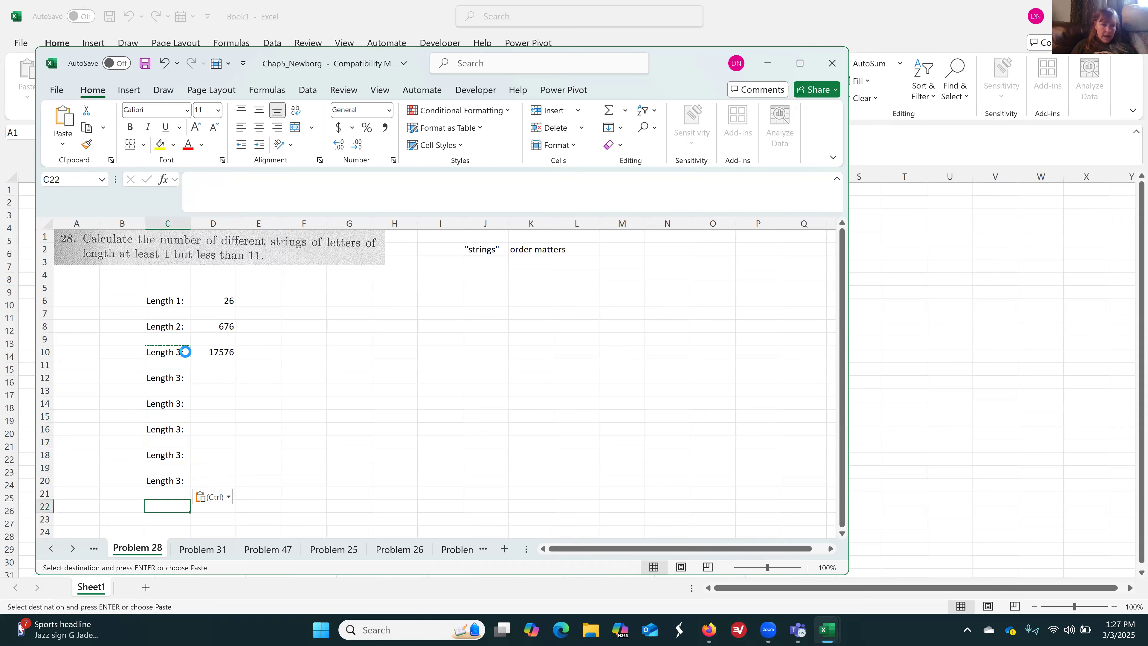
{"action": "key", "text": "ctrl+v"}
{"action": "key", "text": "Down"}
{"action": "key", "text": "Down"}
{"action": "key", "text": "ctrl+v"}
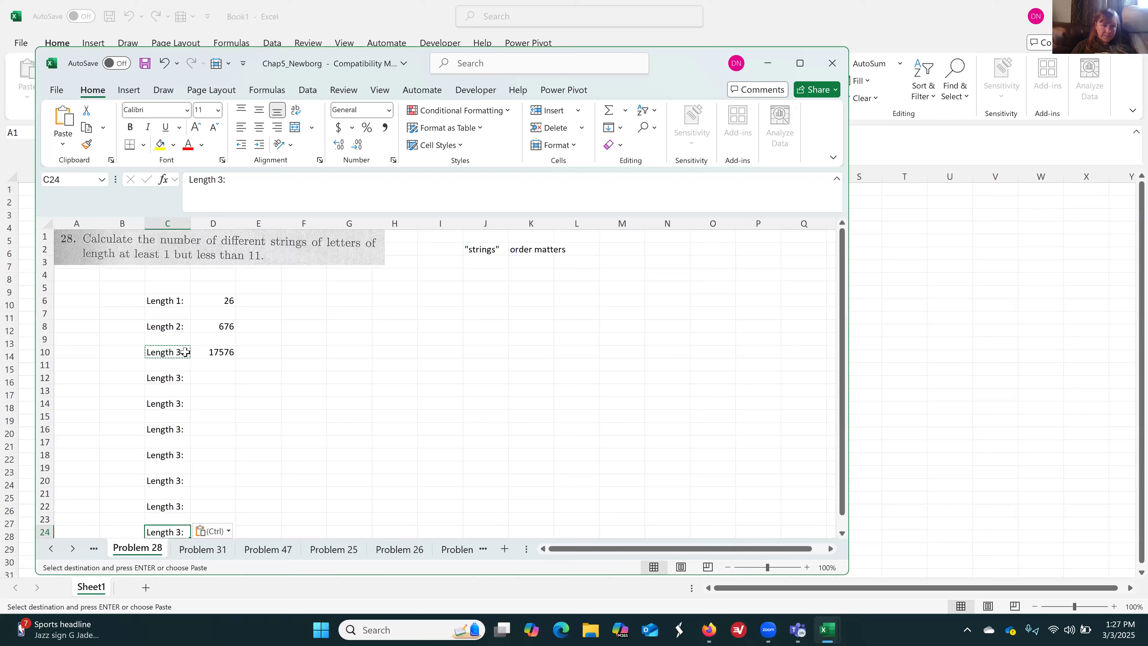
Change the label in C24 to "Length 10:"
{"action": "left_click", "coordinate": [224, 180]}
{"action": "key", "text": "BackSpace"}
{"action": "type", "text": "10"}
{"action": "key", "text": "Return"}
Change the label in C22 to "Length 9:"
{"action": "key", "text": "Up"}
{"action": "key", "text": "Up"}
{"action": "key", "text": "Up"}
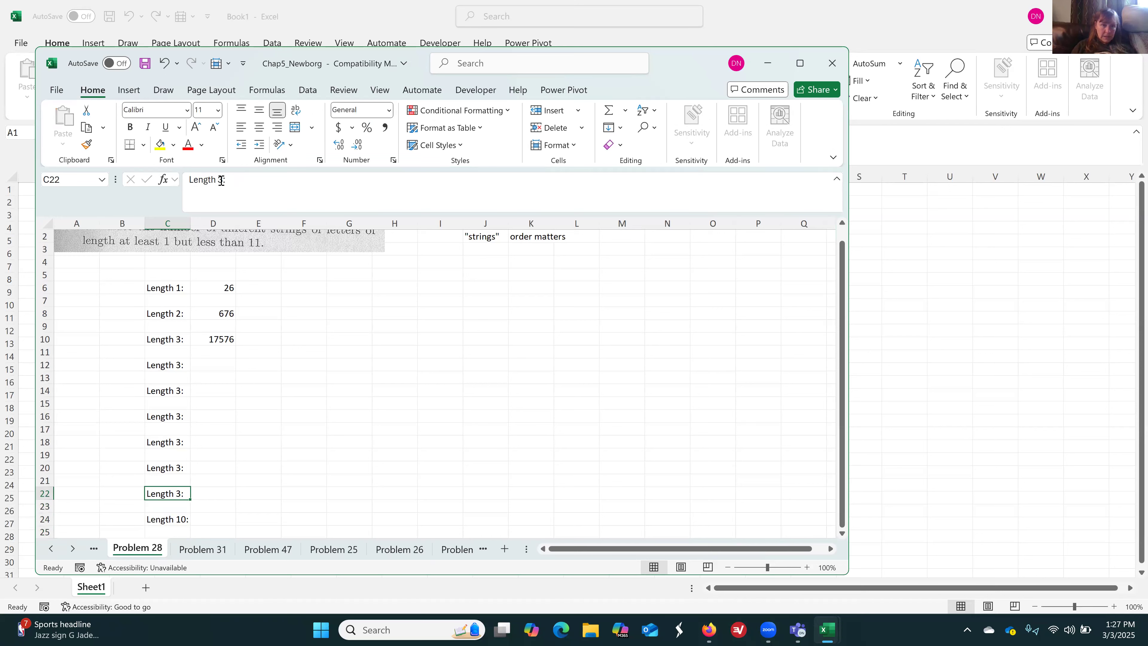
{"action": "left_click", "coordinate": [221, 180]}
{"action": "key", "text": "BackSpace"}
{"action": "type", "text": "9"}
{"action": "key", "text": "Return"}
Change the label in C20 to "Length 8:"
{"action": "key", "text": "Up"}
{"action": "key", "text": "Up"}
{"action": "key", "text": "Up"}
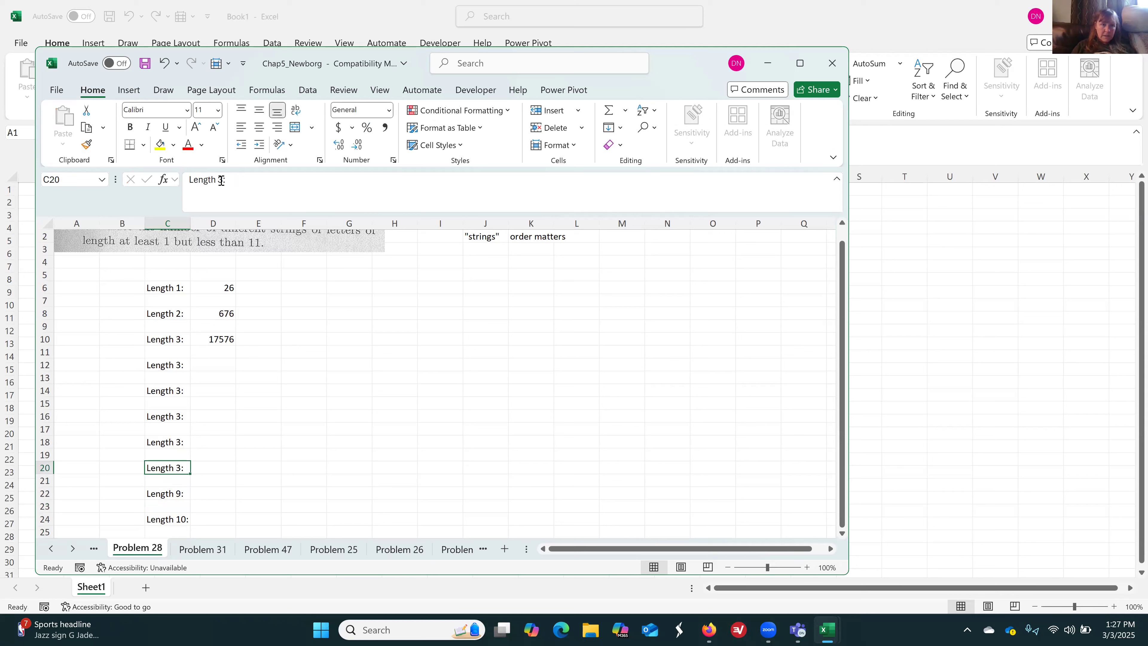
{"action": "left_click", "coordinate": [221, 180]}
{"action": "key", "text": "BackSpace"}
{"action": "type", "text": "8"}
{"action": "key", "text": "Return"}
{"action": "key", "text": "Up"}
{"action": "key", "text": "Up"}
{"action": "key", "text": "Up"}
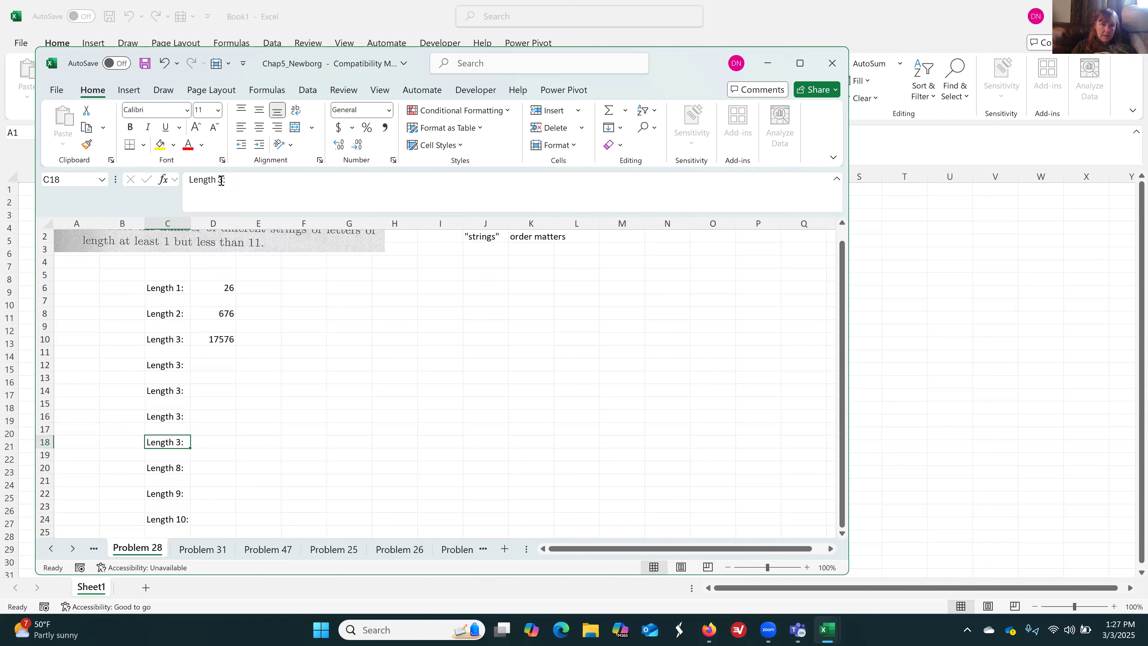
{"action": "type", "text": "7"}
{"action": "key", "text": "Return"}
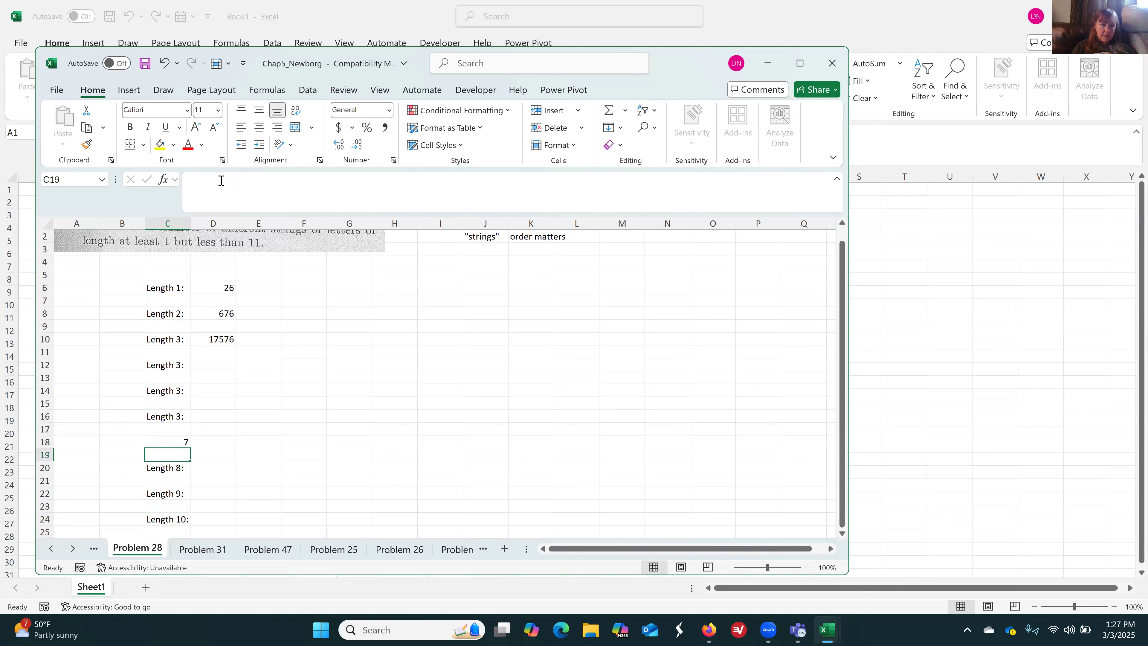
{"action": "key", "text": "ctrl+z"}
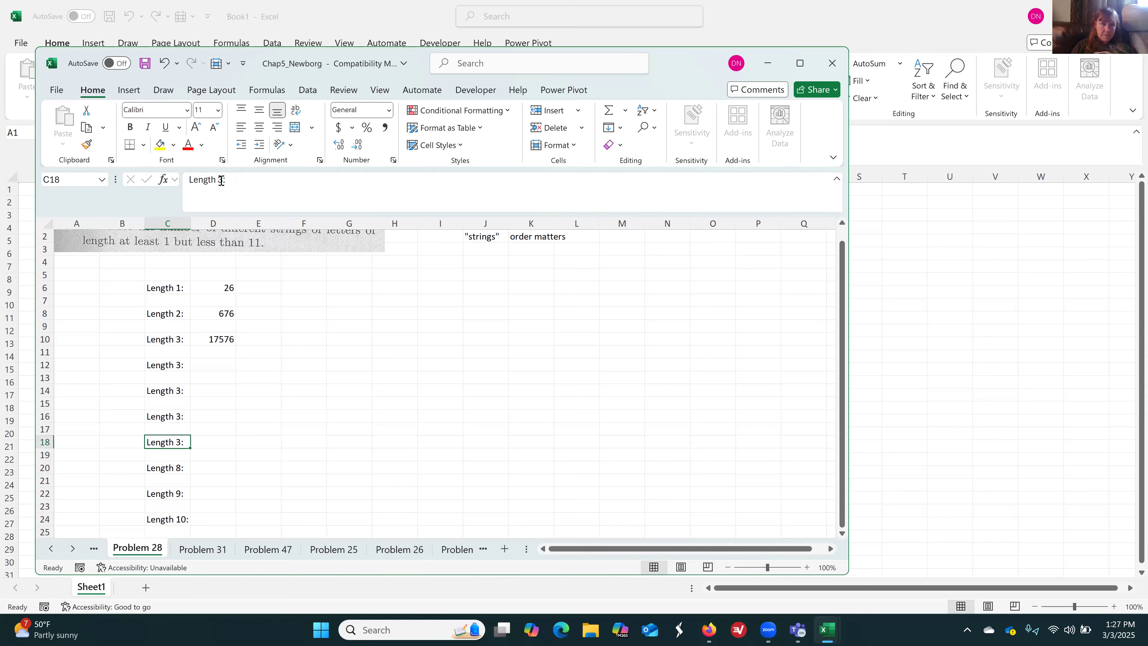
Change the label in C18 to "Length 7:"
{"action": "left_click", "coordinate": [221, 180]}
{"action": "key", "text": "BackSpace"}
{"action": "type", "text": "7"}
{"action": "key", "text": "Return"}
Change the label in C16 to "Length 6:"
{"action": "key", "text": "Up"}
{"action": "key", "text": "Up"}
{"action": "key", "text": "Up"}
{"action": "left_click", "coordinate": [221, 180]}
{"action": "key", "text": "BackSpace"}
{"action": "type", "text": "6"}
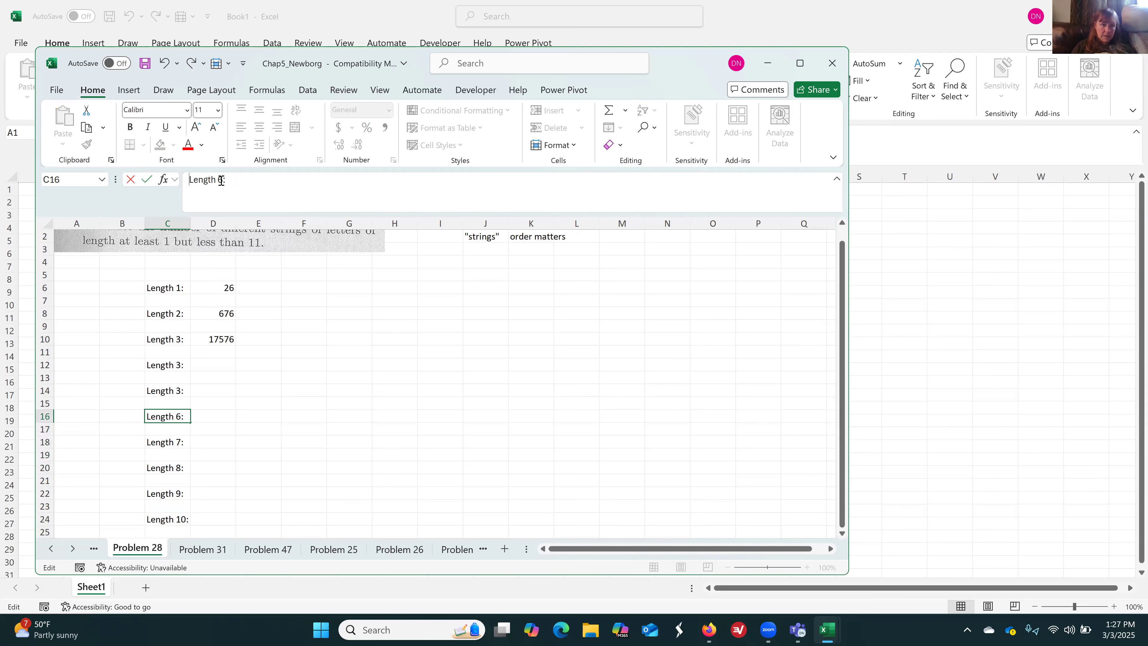
{"action": "key", "text": "Return"}
{"action": "key", "text": "Up"}
{"action": "key", "text": "Up"}
{"action": "key", "text": "Up"}
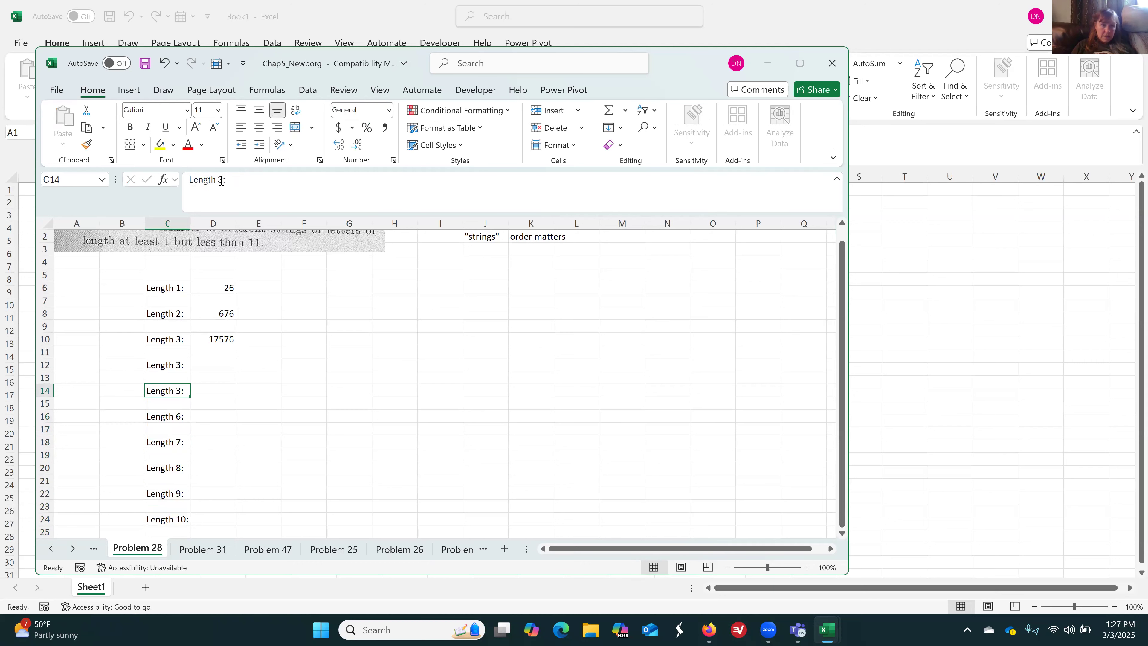
{"action": "key", "text": "BackSpace"}
{"action": "type", "text": "5"}
{"action": "key", "text": "ctrl+Return"}
{"action": "key", "text": "ctrl+z"}
Change the label in C14 to "Length 5:"
{"action": "left_click", "coordinate": [222, 180]}
{"action": "key", "text": "BackSpace"}
{"action": "type", "text": "5"}
{"action": "key", "text": "Return"}
Change the label in C12 to "Length 4:"
{"action": "key", "text": "Up"}
{"action": "key", "text": "Up"}
{"action": "key", "text": "Up"}
{"action": "left_click", "coordinate": [222, 180]}
{"action": "key", "text": "BackSpace"}
{"action": "type", "text": "4"}
{"action": "key", "text": "Return"}
Calculate the number of strings of length 4 in D12 with =26^4 and of length 5 in D14 with =26^5
{"action": "key", "text": "Right"}
{"action": "key", "text": "Up"}
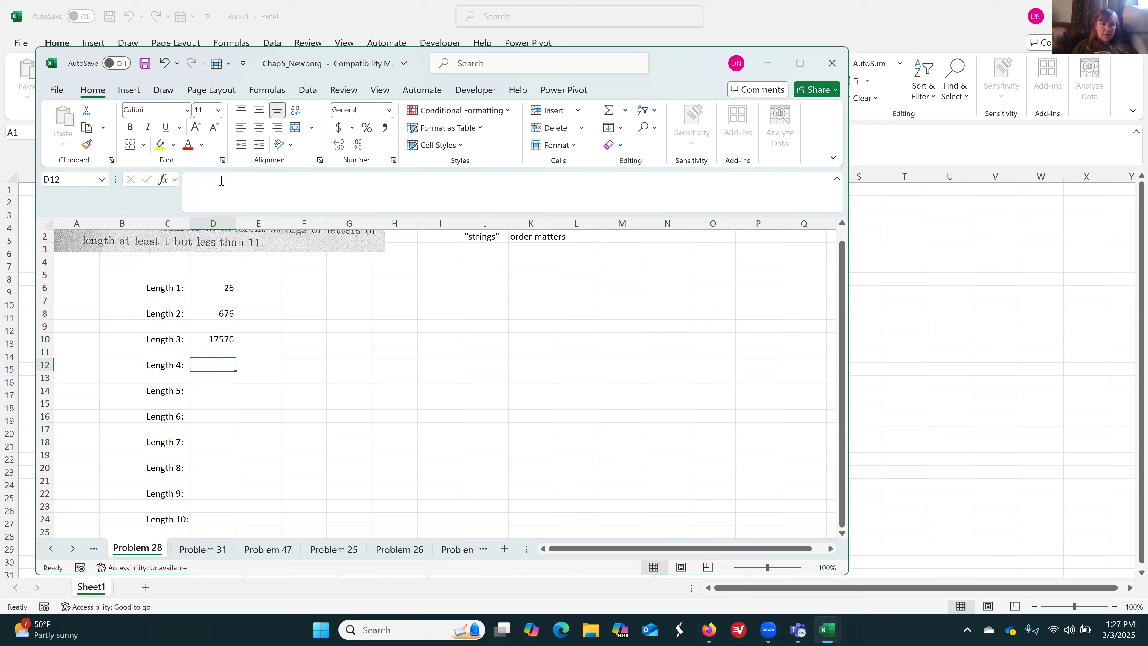
{"action": "type", "text": "="}
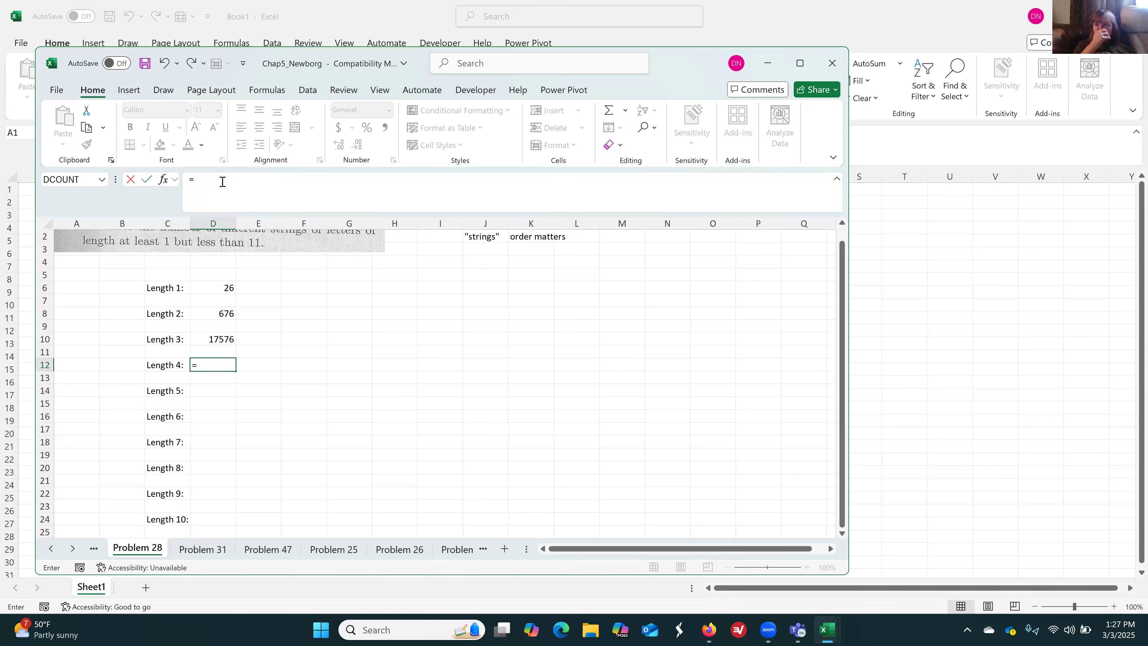
{"action": "type", "text": "26^4"}
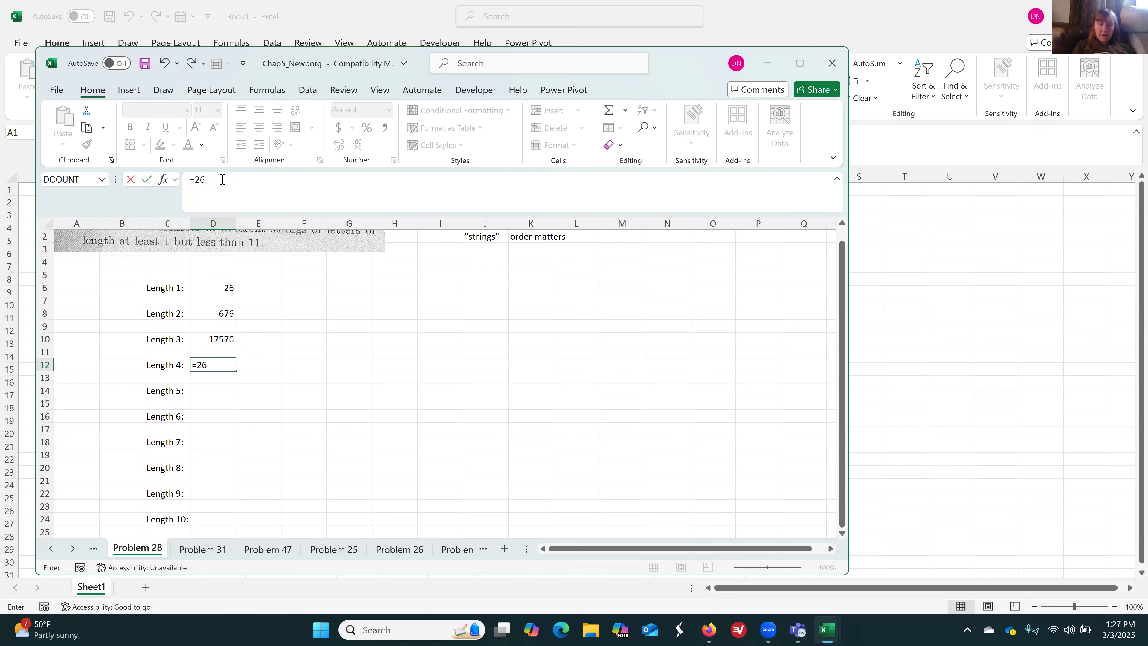
{"action": "key", "text": "Return"}
{"action": "key", "text": "Down"}
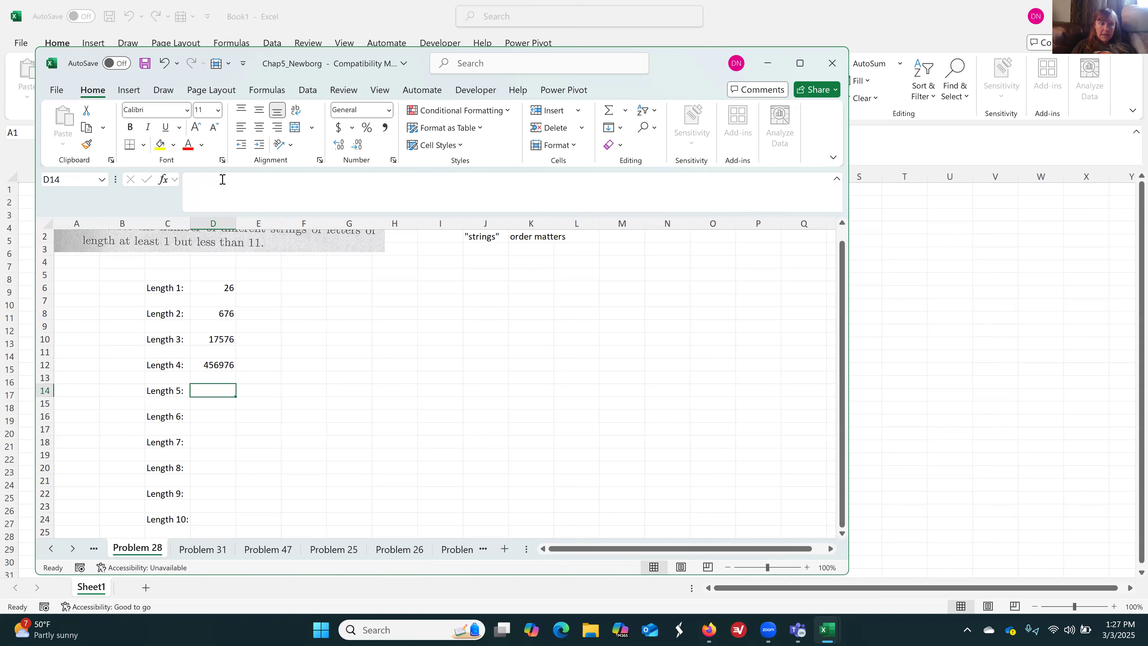
{"action": "type", "text": "=26^5"}
{"action": "key", "text": "Return"}
Calculate the number of strings of length 6 in D16 with =26^6 and of length 7 in D18 with =26^7
{"action": "key", "text": "Down"}
{"action": "type", "text": "=2"}
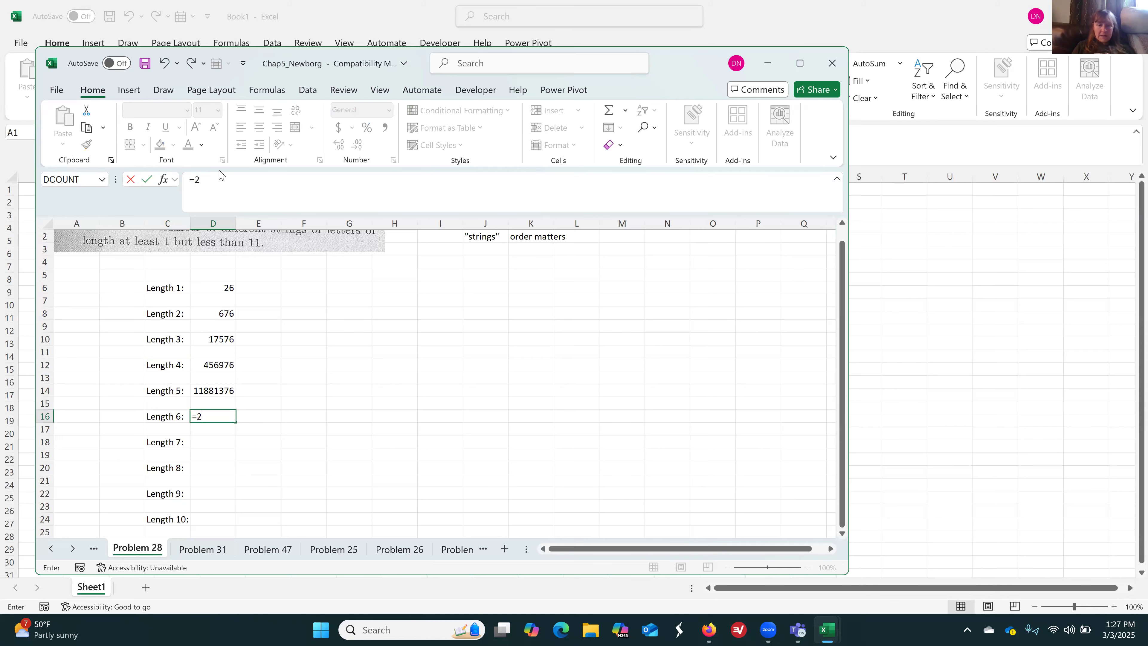
{"action": "key", "text": "Return"}
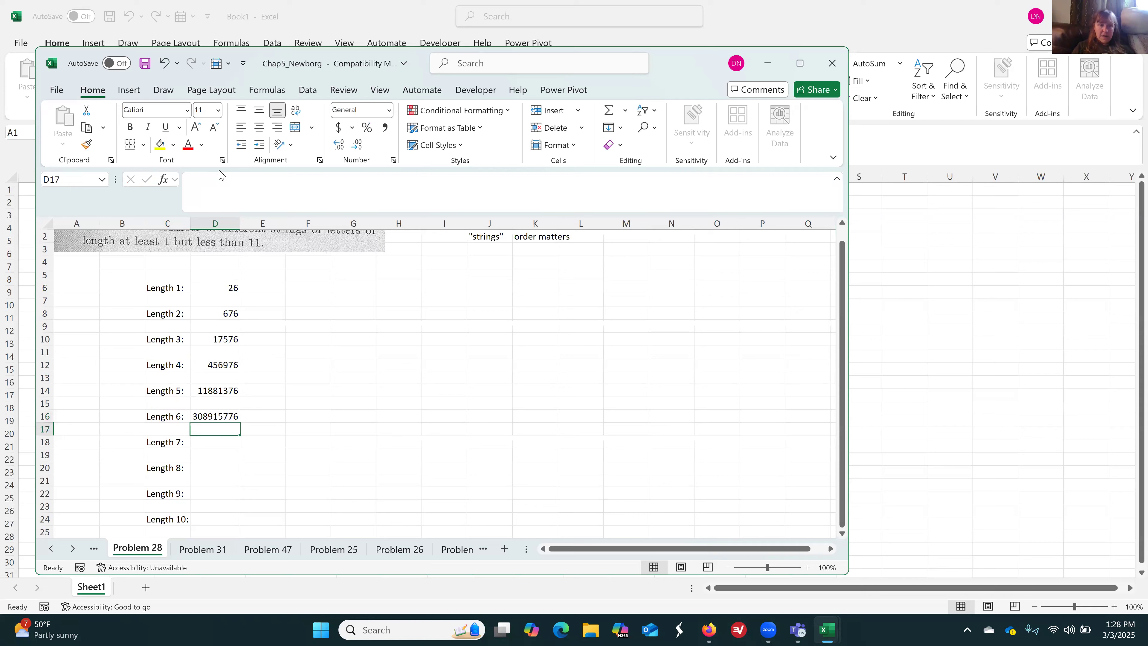
{"action": "key", "text": "Down"}
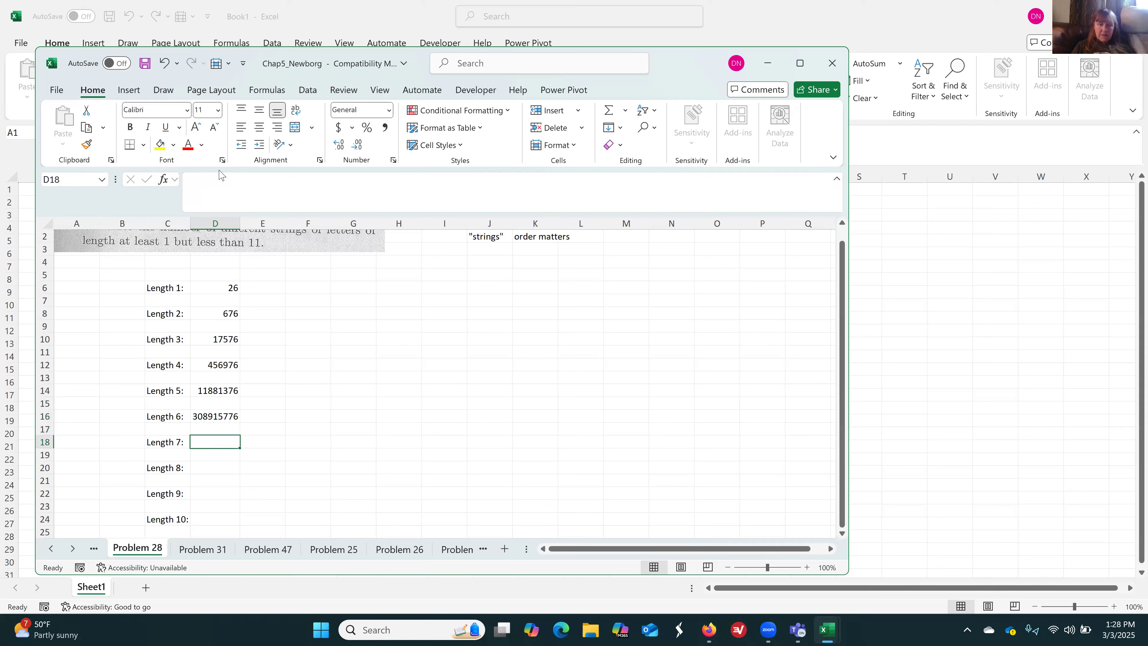
{"action": "type", "text": "=26^7"}
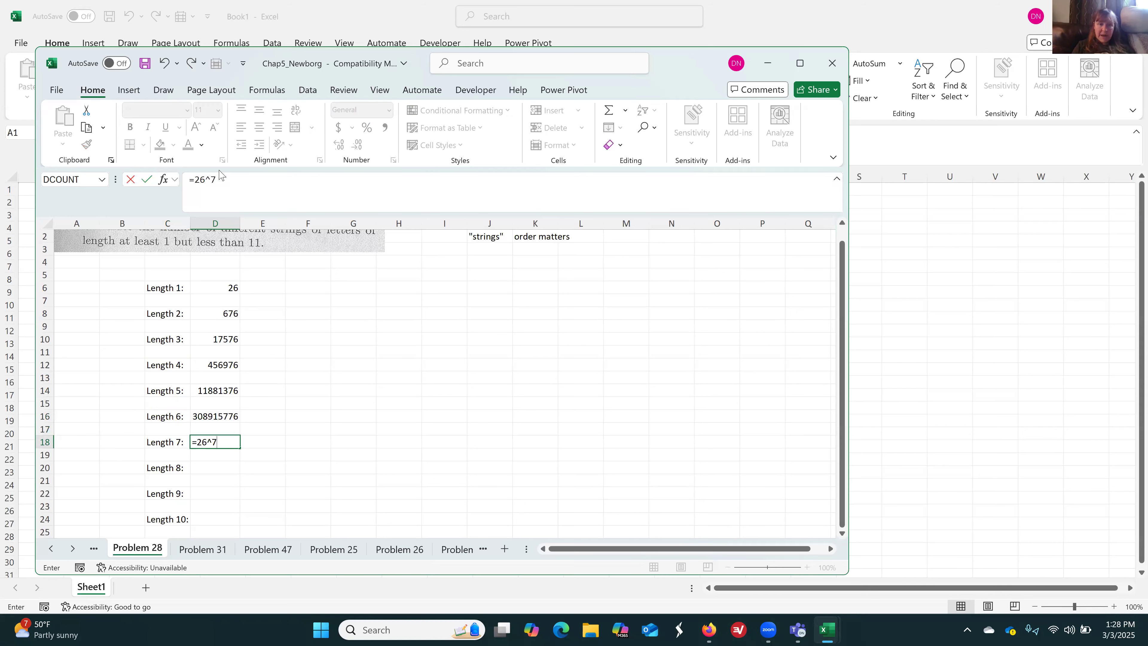
{"action": "key", "text": "Return"}
Calculate the number of strings of length 8 in D20 with =26^8 and of length 9 in D22 with =26^9
{"action": "key", "text": "Down"}
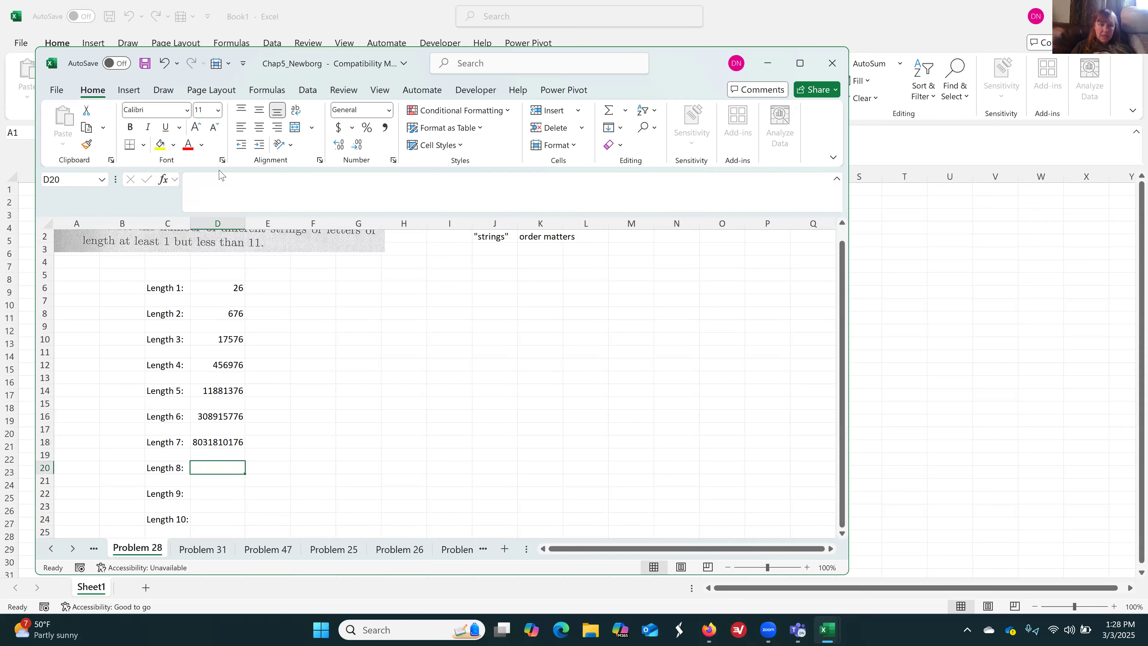
{"action": "type", "text": "=26^8"}
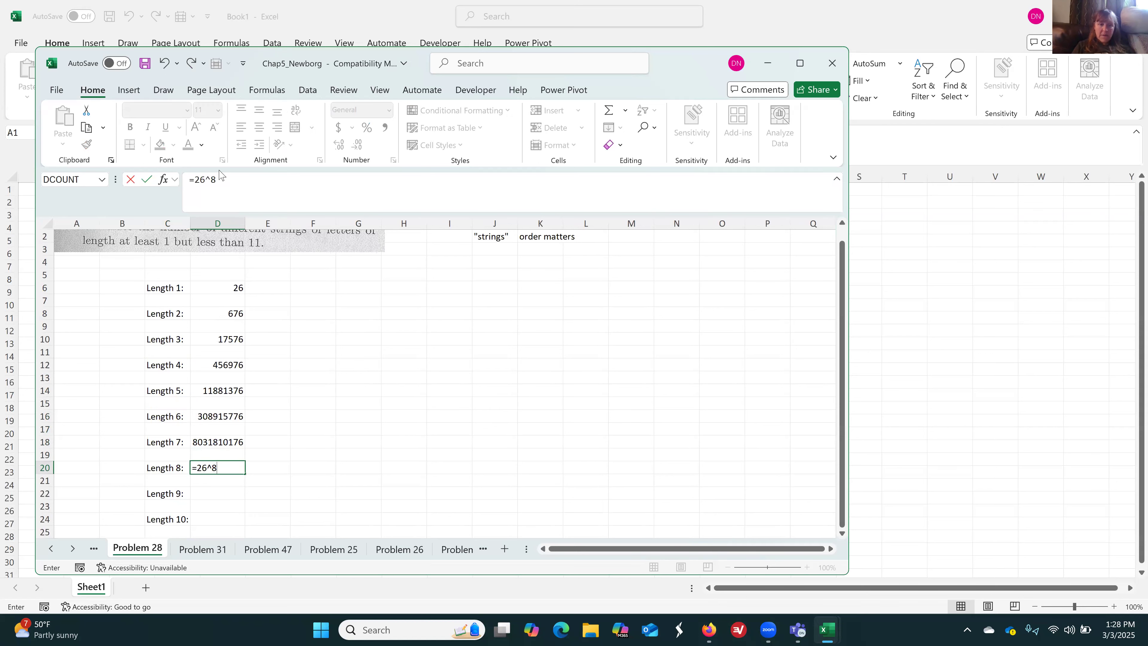
{"action": "key", "text": "Return"}
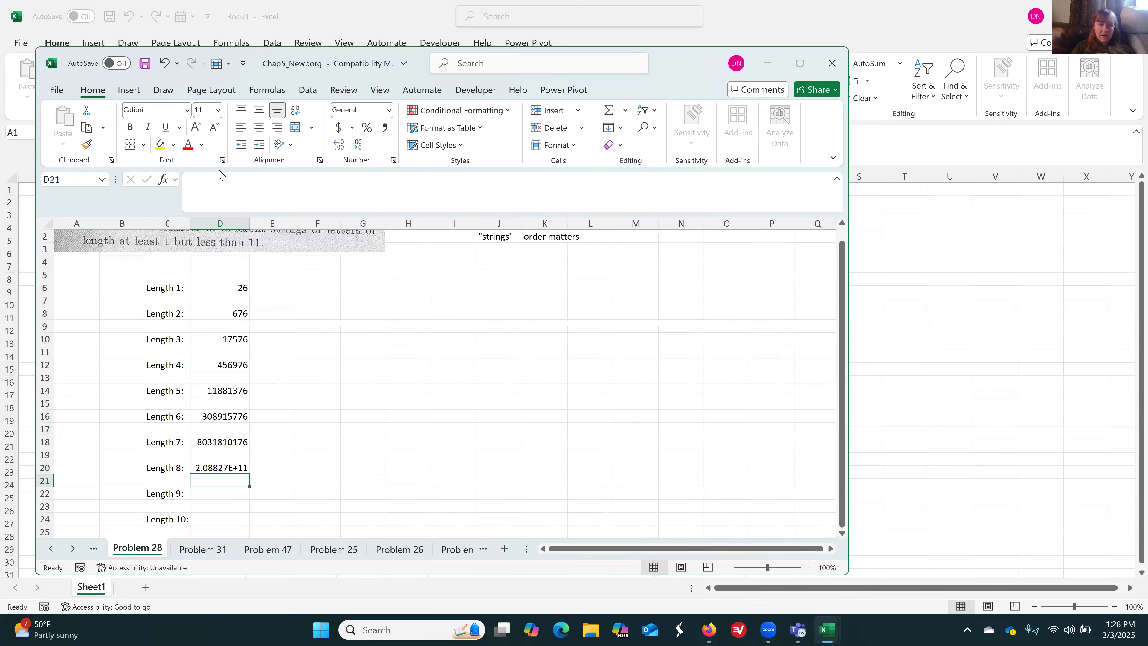
{"action": "key", "text": "Down"}
{"action": "type", "text": "="}
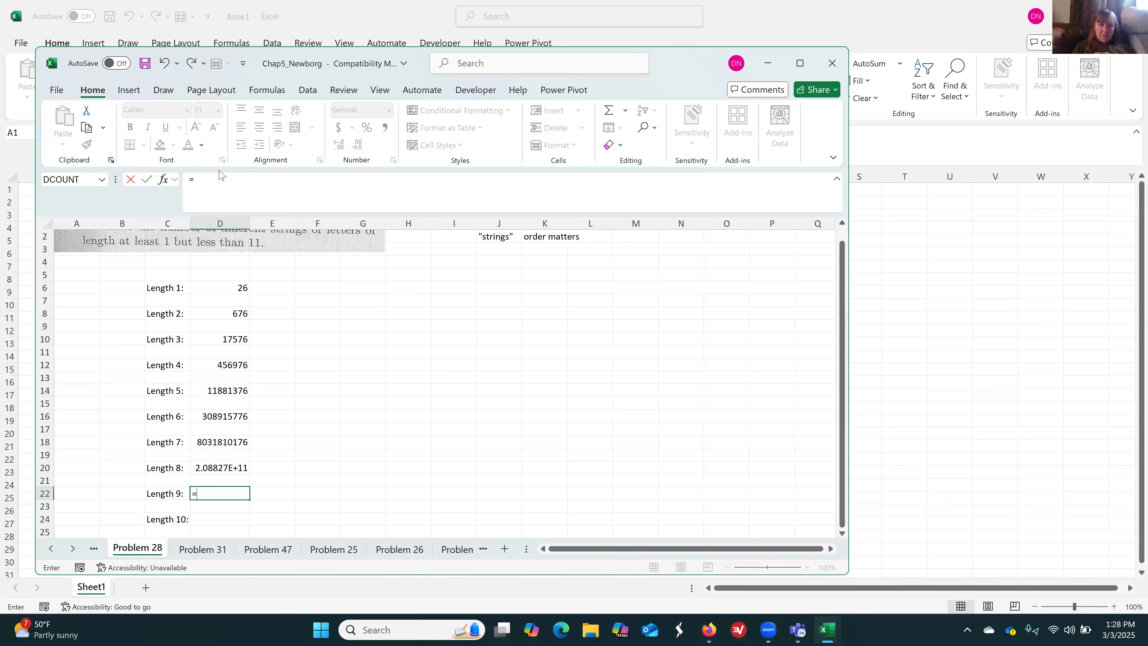
{"action": "type", "text": "26^9"}
{"action": "key", "text": "Return"}
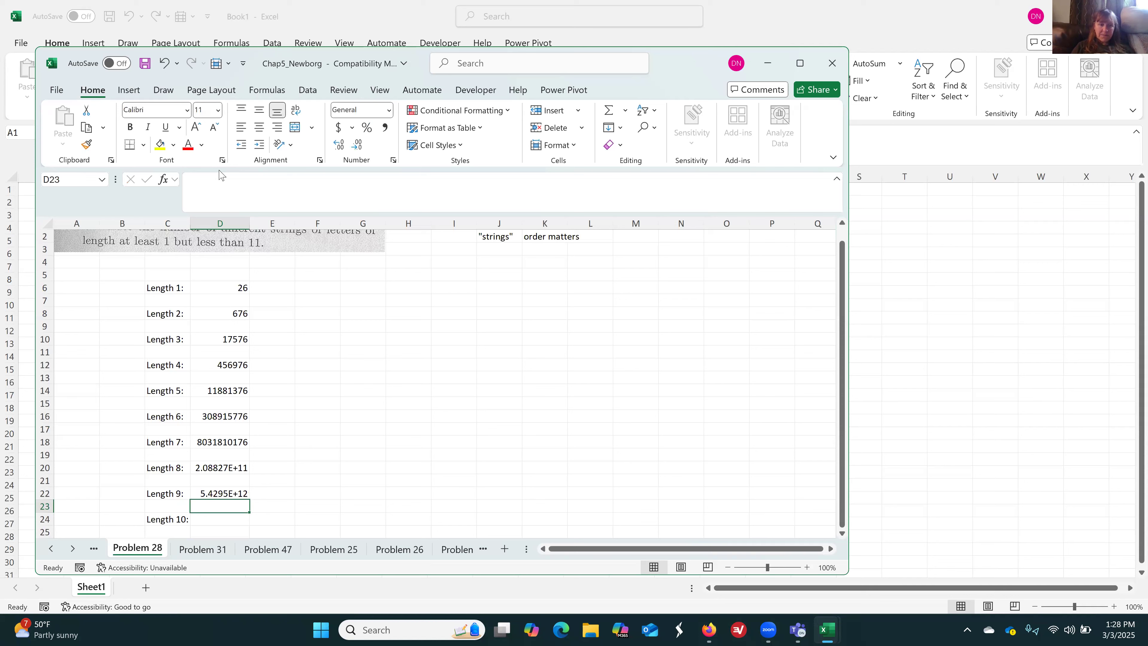
Calculate the number of strings of length 10 in D24 with the formula =26^10
{"action": "key", "text": "Down"}
{"action": "type", "text": "="}
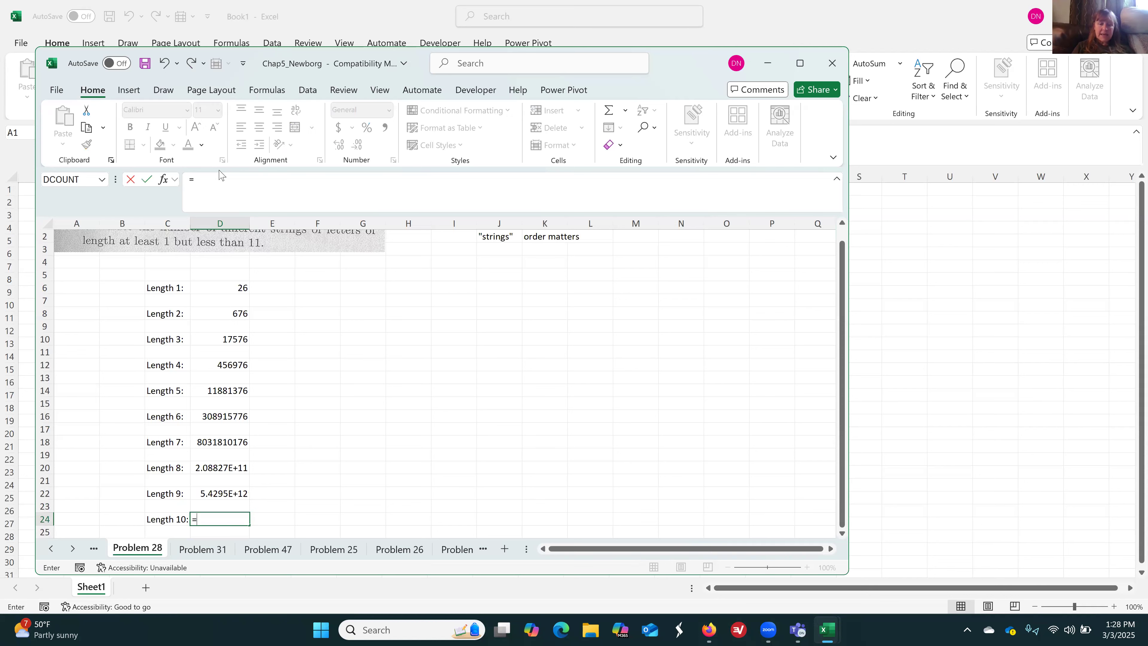
{"action": "type", "text": "26^10"}
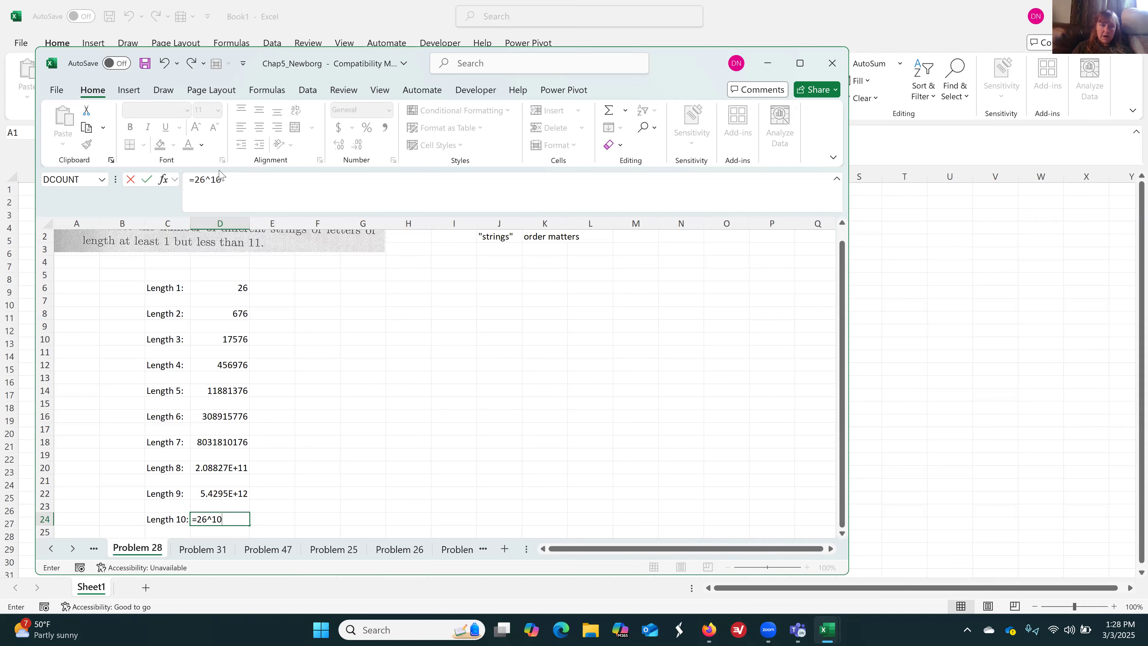
{"action": "key", "text": "Return"}
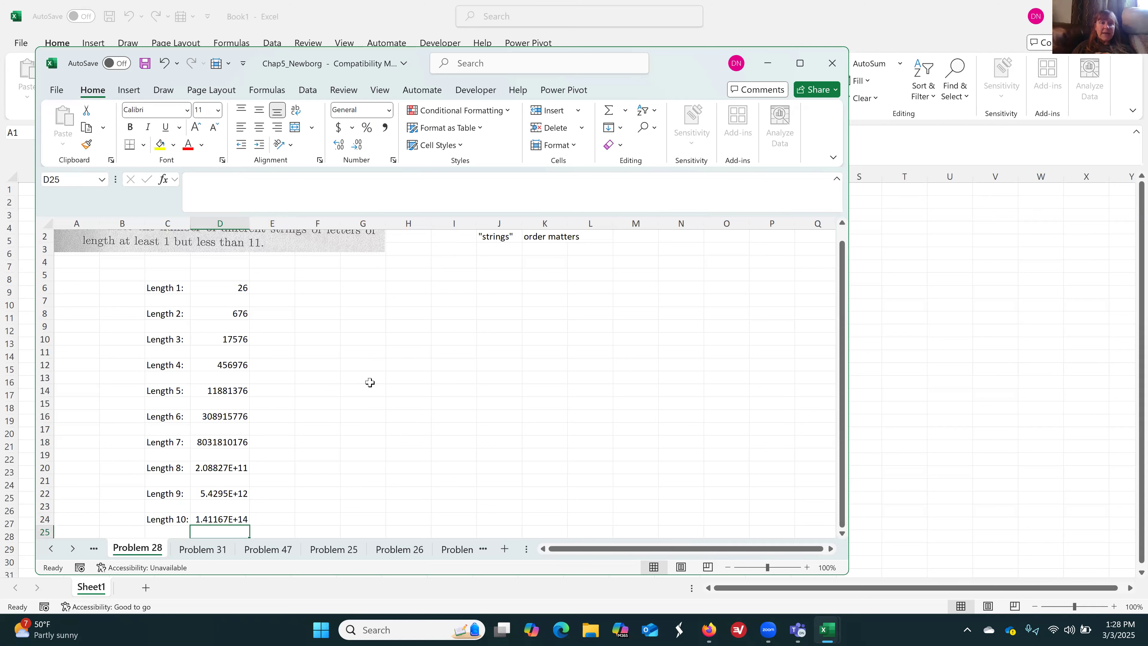
Enter the text "Books" in I10, beside the string counts
{"action": "scroll", "coordinate": [367, 379], "scroll_direction": "up", "scroll_amount": 1}
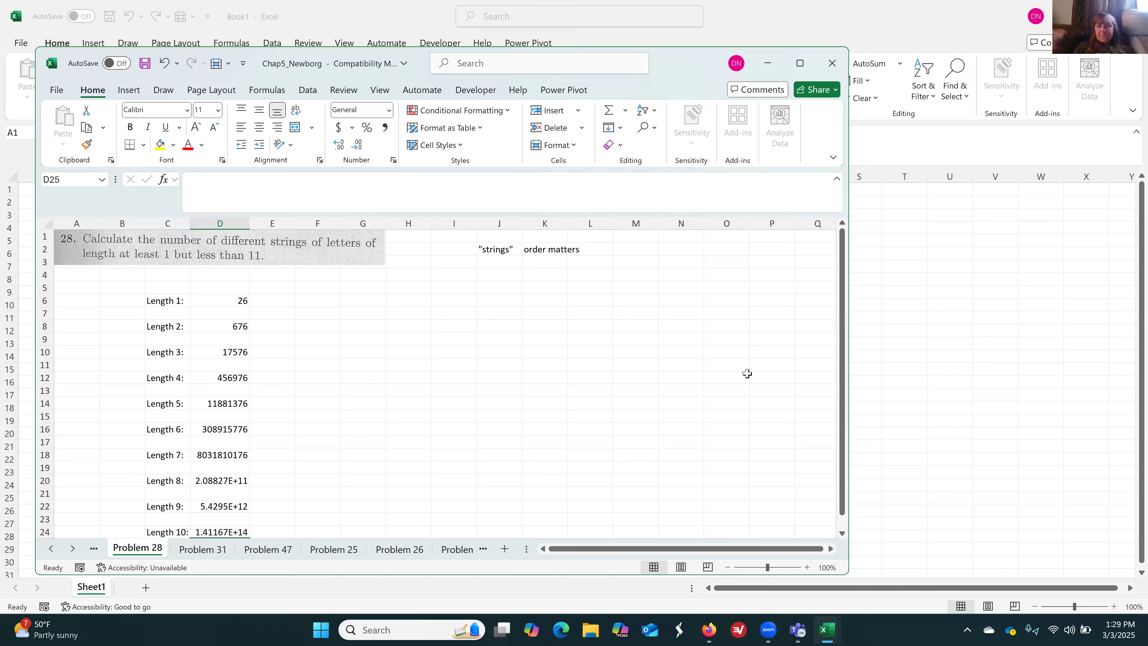
{"action": "left_click", "coordinate": [842, 533]}
{"action": "left_click", "coordinate": [843, 534]}
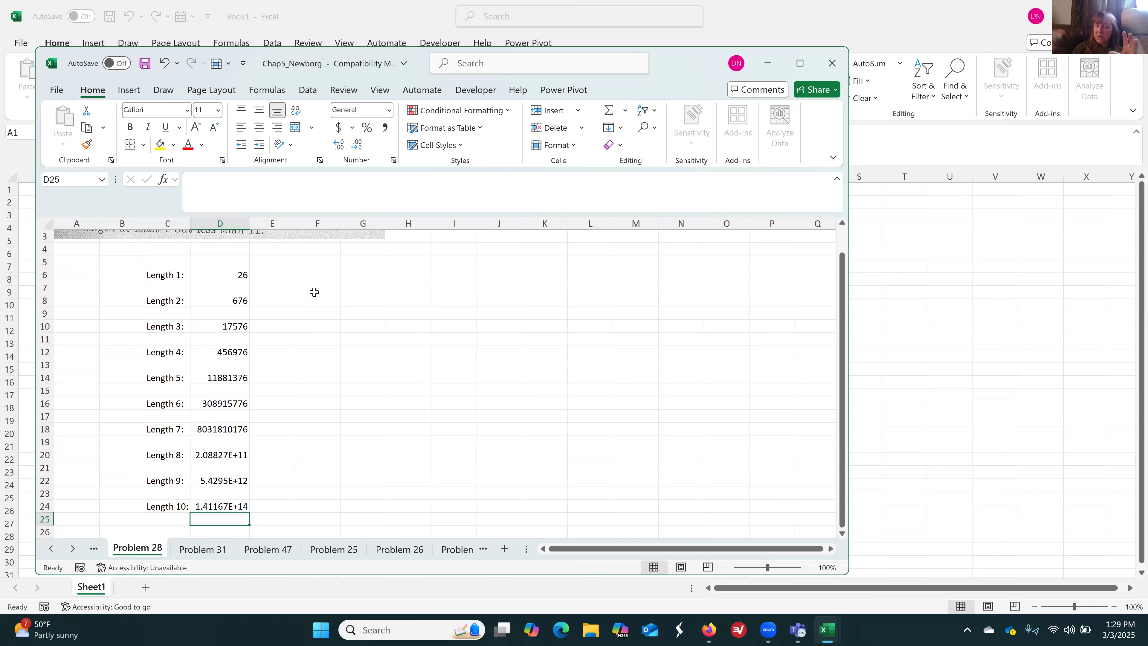
{"action": "left_click", "coordinate": [438, 322]}
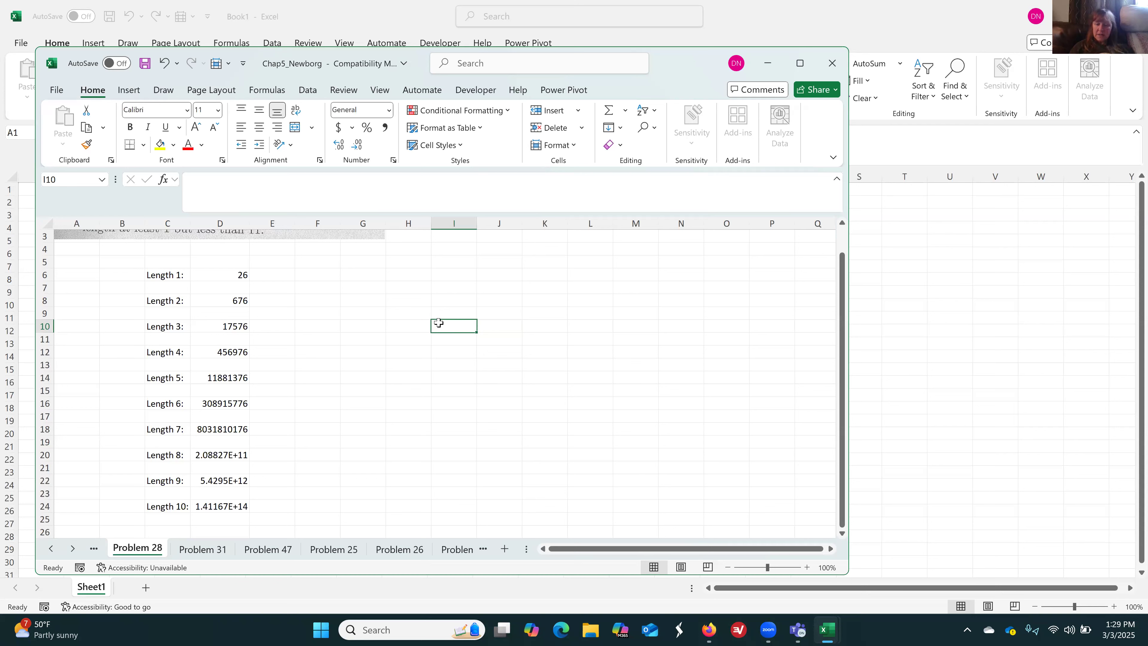
{"action": "key", "text": "Right"}
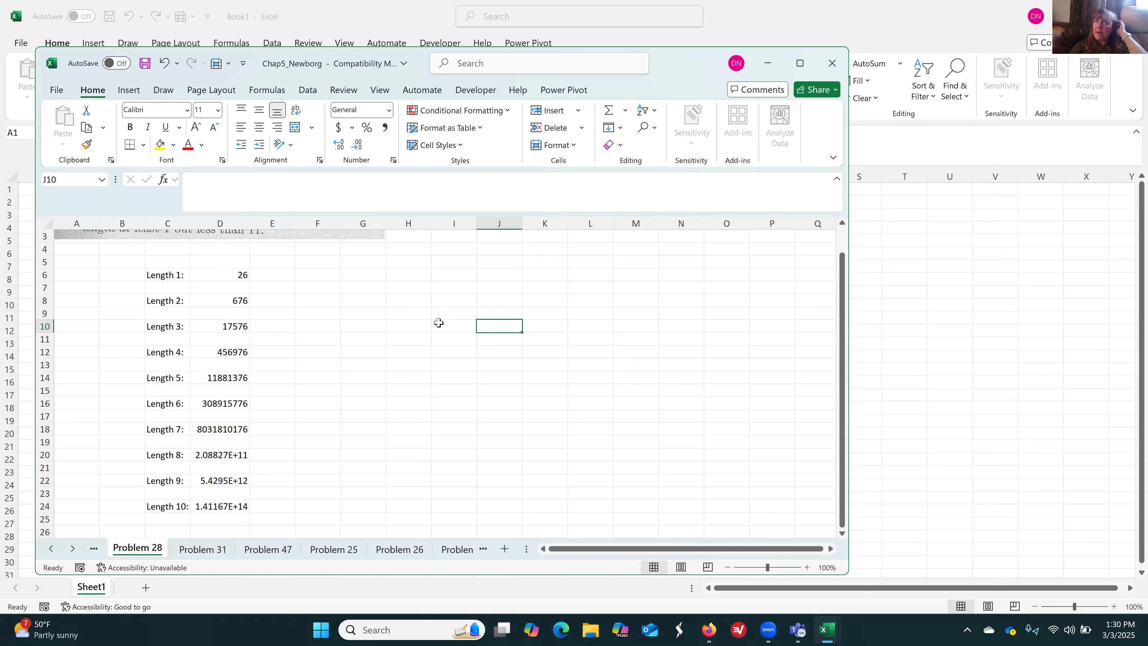
{"action": "key", "text": "Left"}
{"action": "key", "text": "Left"}
{"action": "key", "text": "Right"}
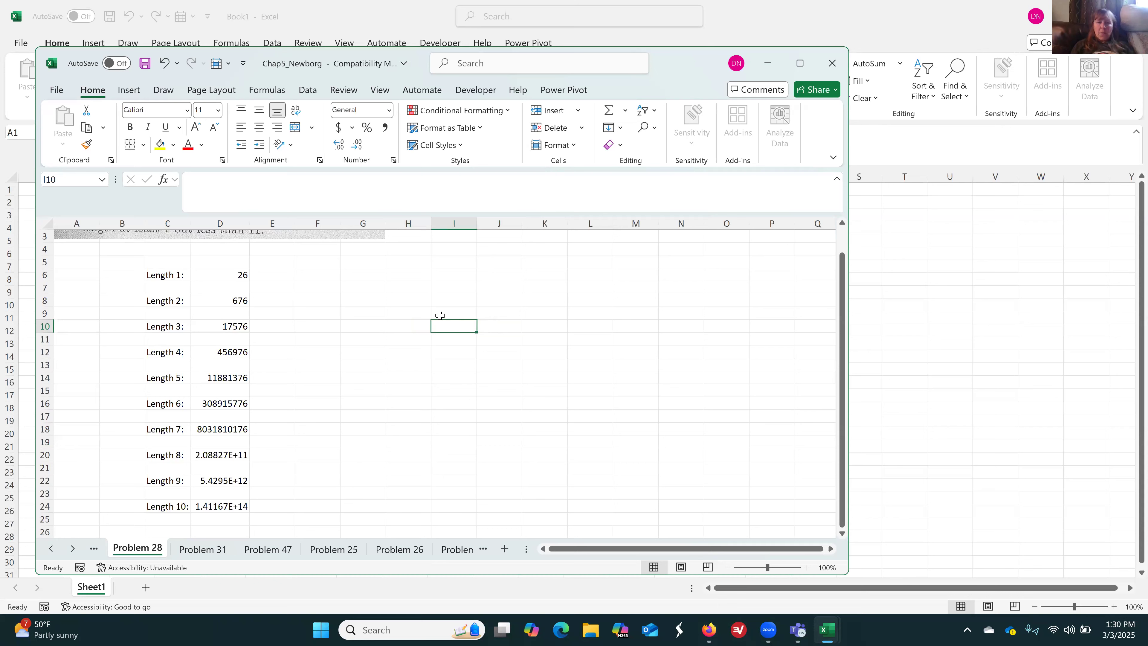
{"action": "type", "text": "Books"}
{"action": "key", "text": "Return"}
{"action": "key", "text": "Return"}
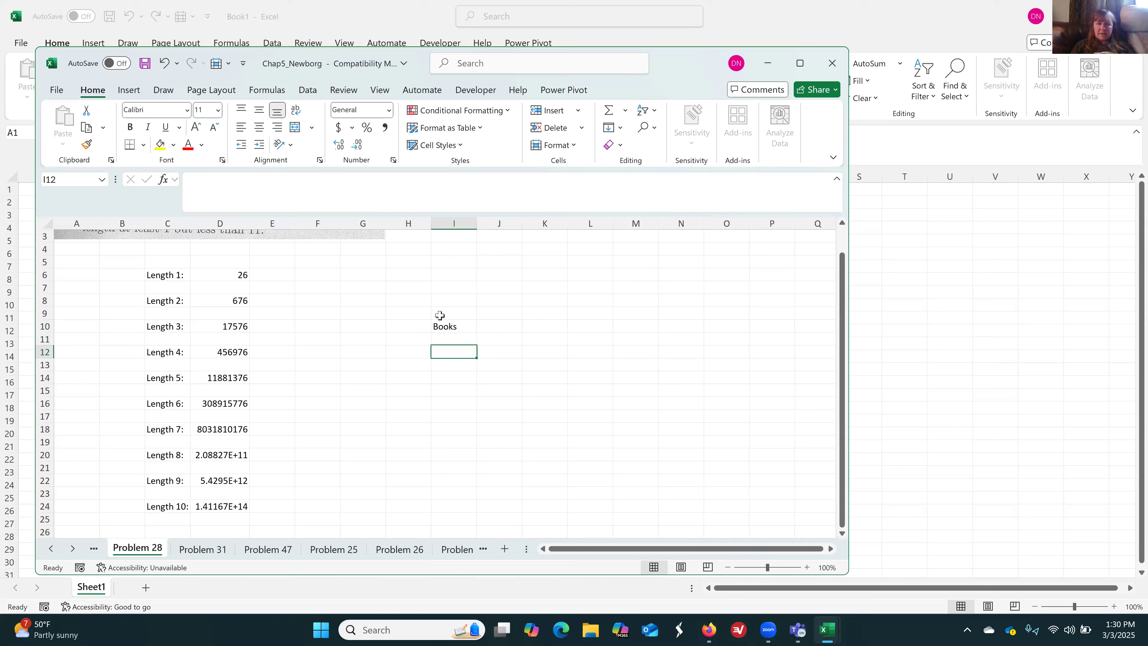
Enter the text "Videos" in I12 and the note "(3 books, read 1)" in H10
{"action": "type", "text": "Videos"}
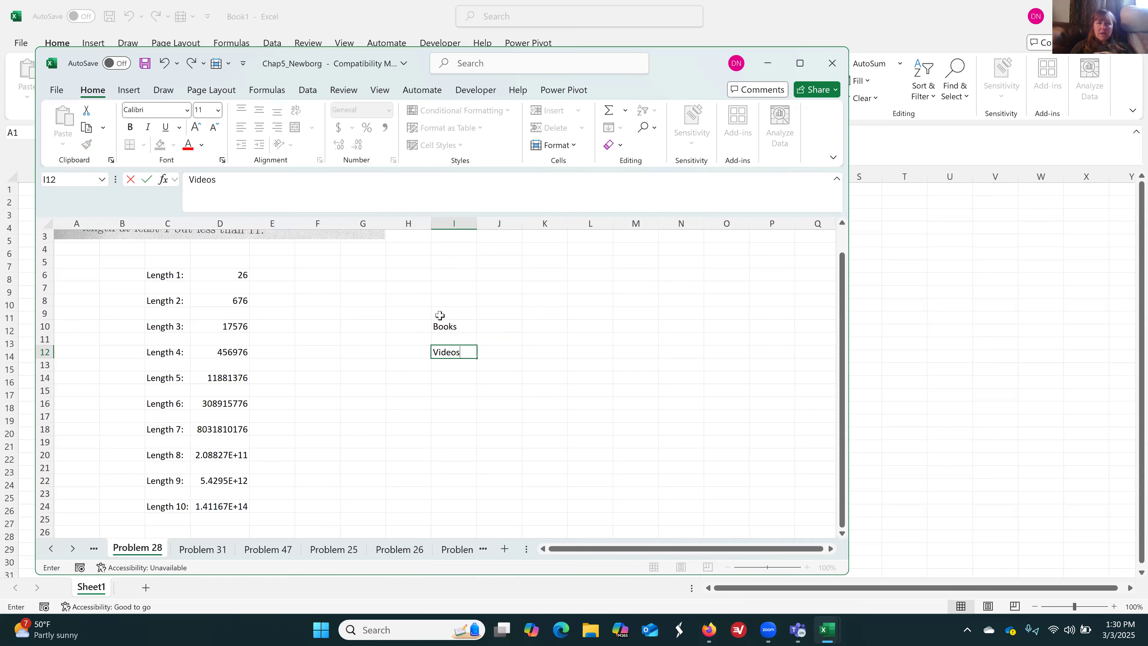
{"action": "key", "text": "Left"}
{"action": "key", "text": "Up"}
{"action": "key", "text": "Up"}
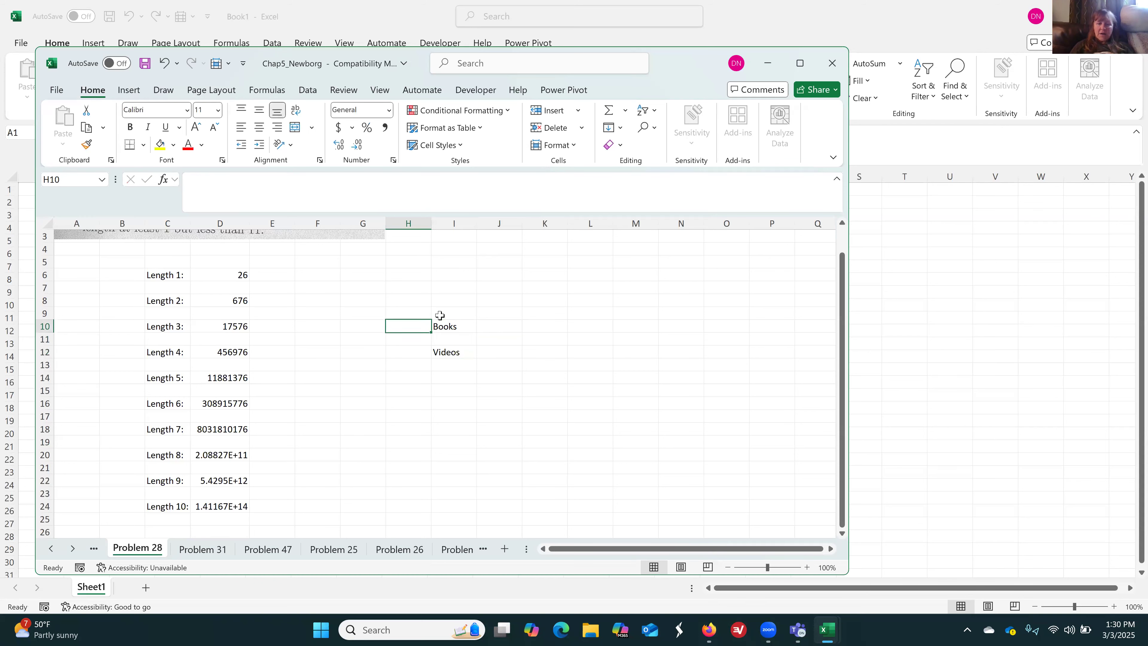
{"action": "type", "text": "(3 bo"}
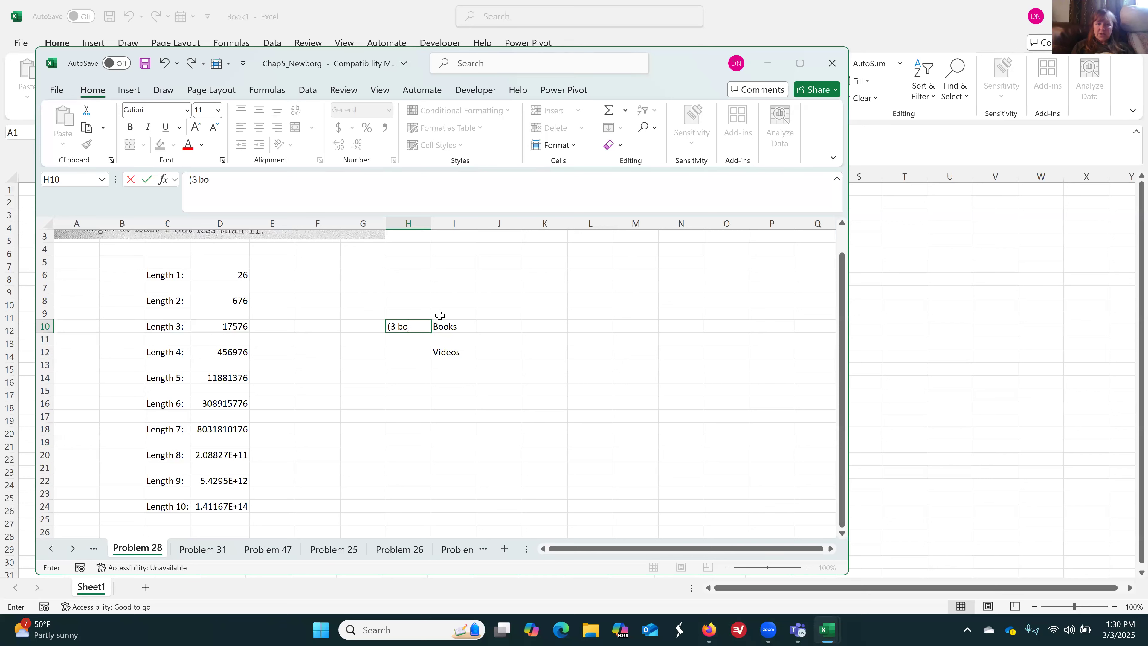
{"action": "type", "text": "oks, read 1"}
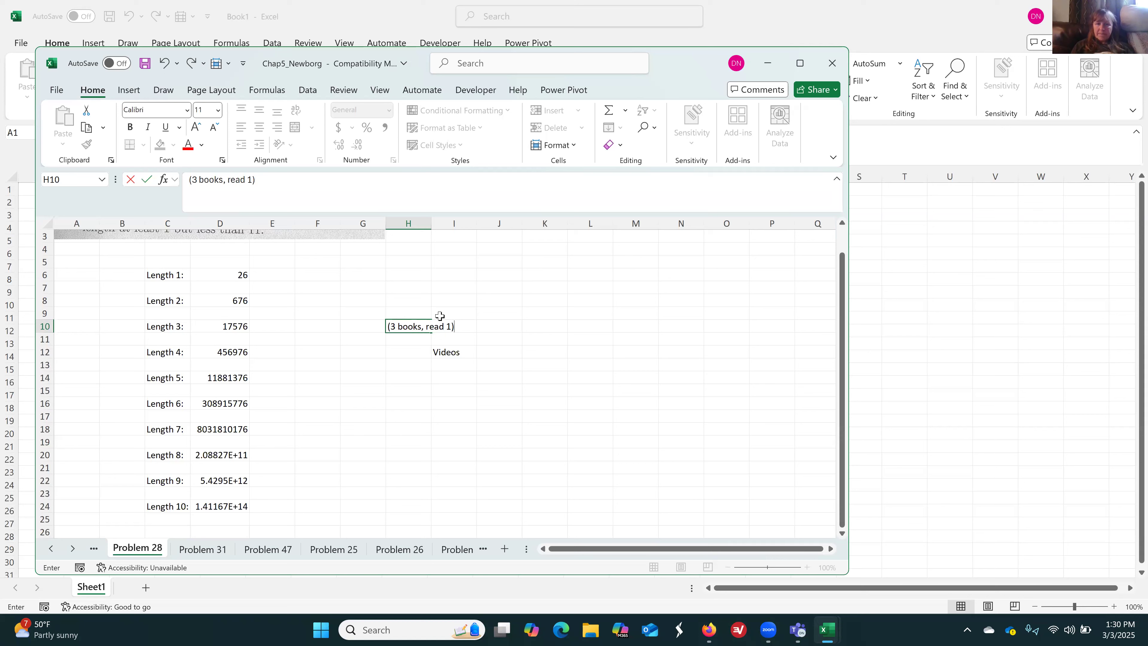
{"action": "key", "text": "Return"}
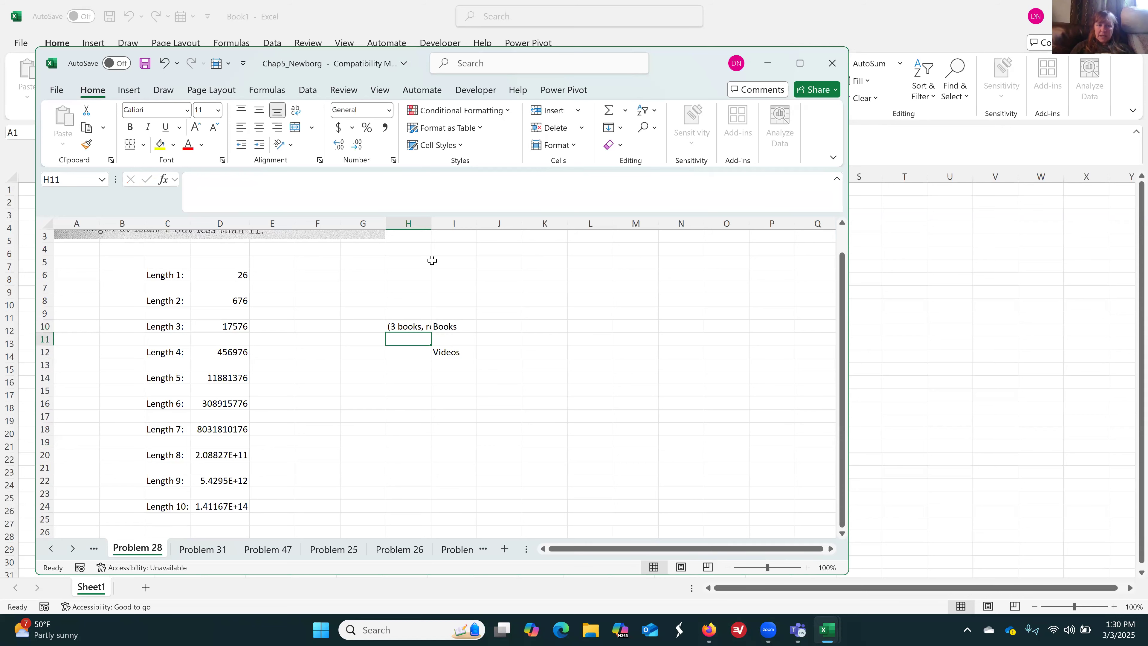
Widen column H to fit its text and enter the note "(5 videos, watch 3)" in H12
{"action": "left_click_drag", "start_coordinate": [431, 224], "coordinate": [470, 224]}
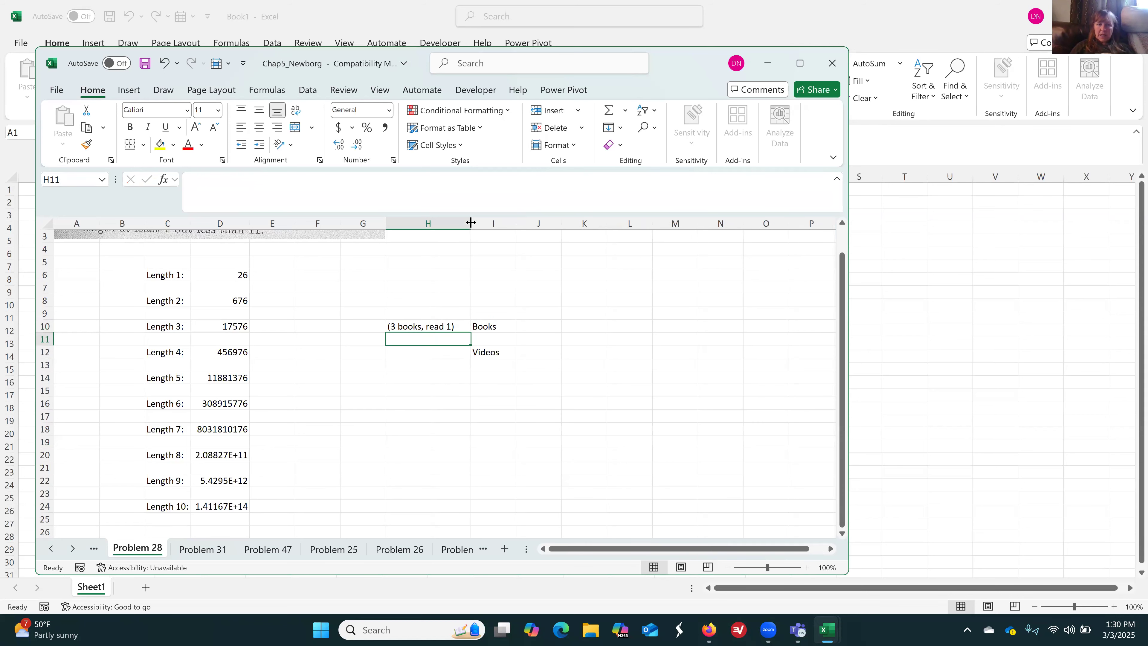
{"action": "left_click", "coordinate": [448, 351]}
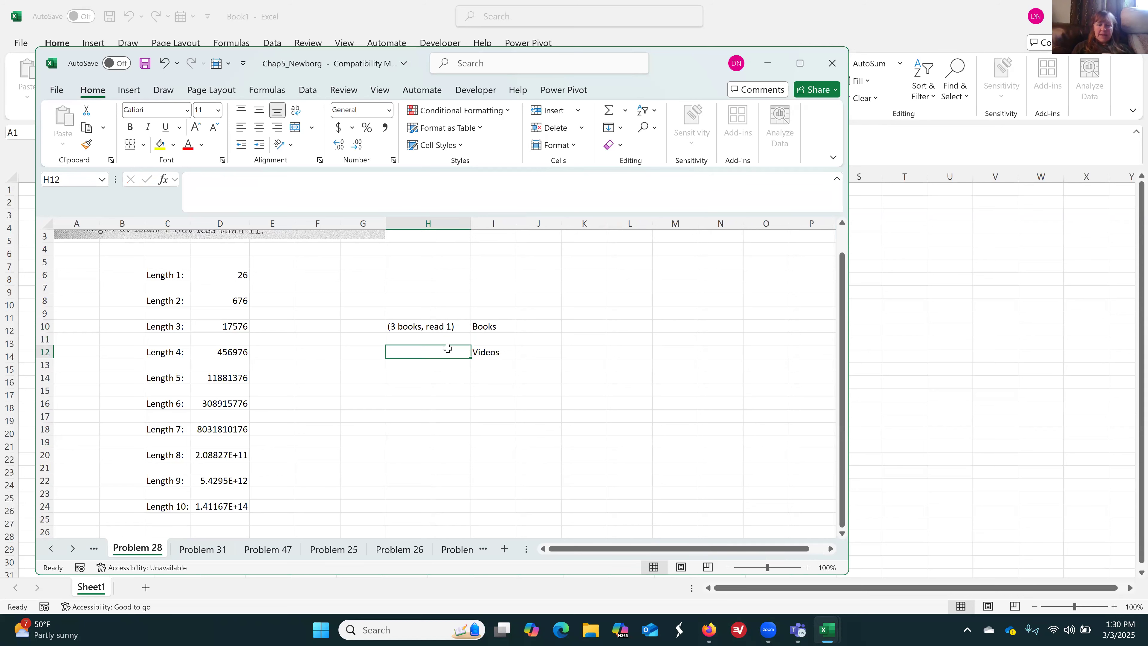
{"action": "type", "text": "(5 vid"}
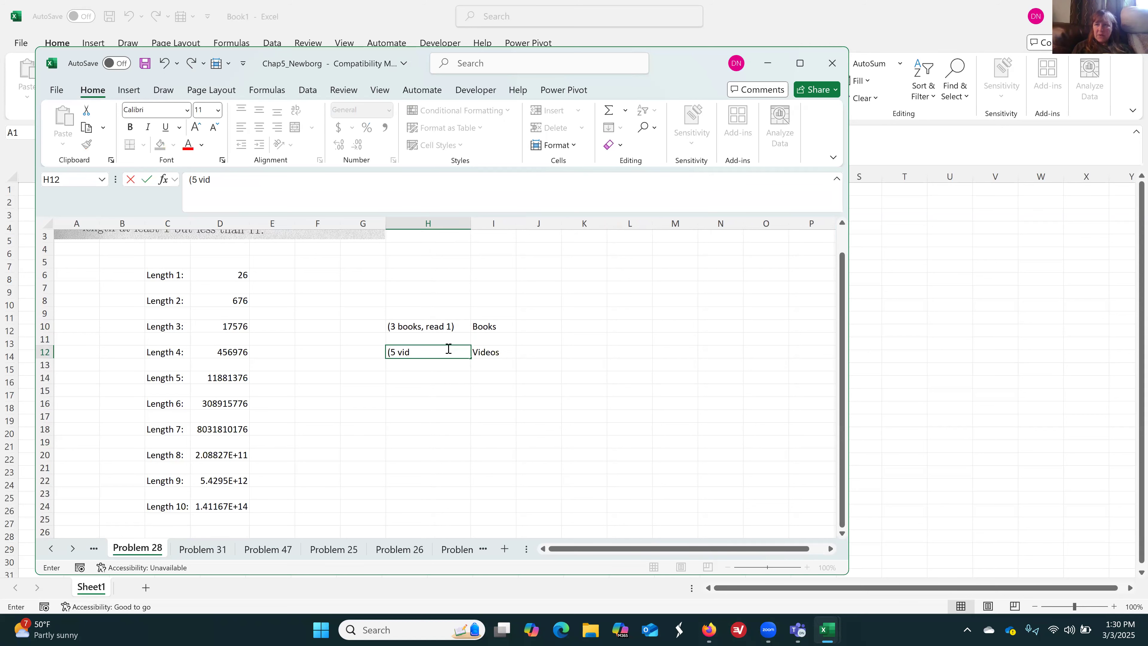
{"action": "type", "text": "eos, watch 3)"}
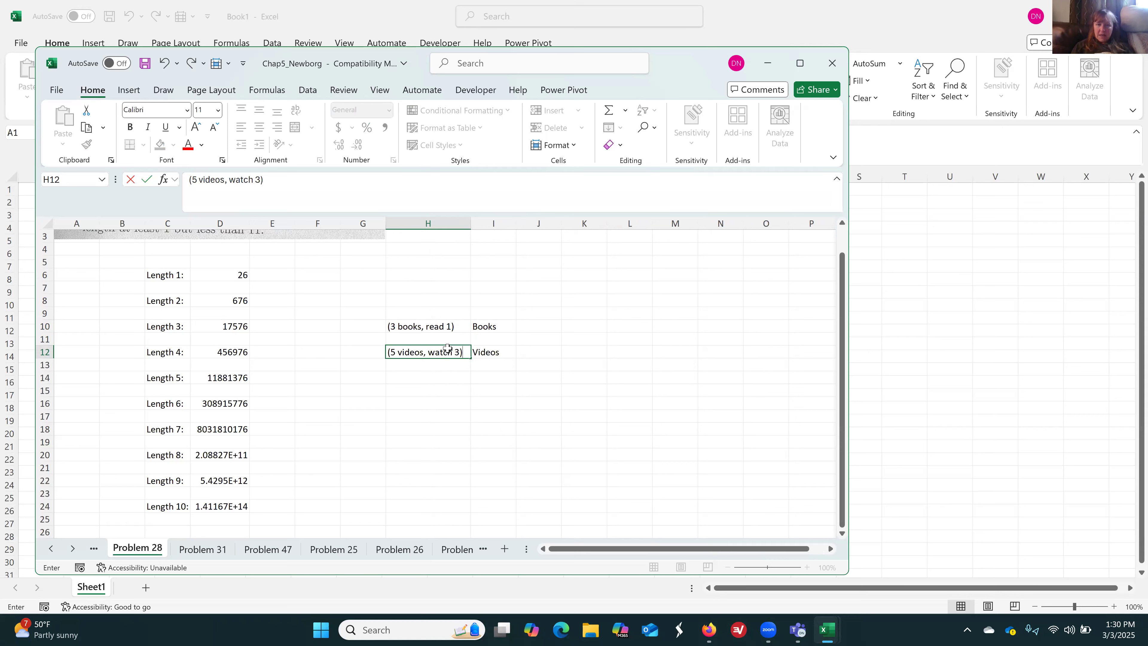
{"action": "key", "text": "Return"}
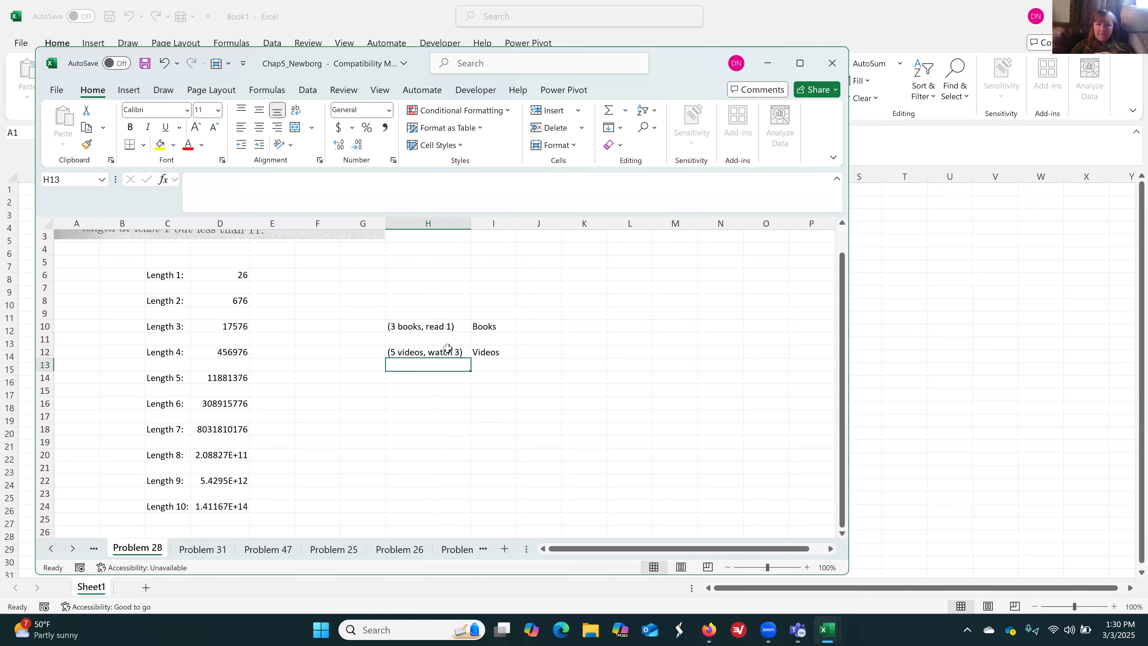
Enter the heading "Choose:" in H9 above the book and video notes
{"action": "key", "text": "Up"}
{"action": "key", "text": "Up"}
{"action": "key", "text": "Up"}
{"action": "key", "text": "Up"}
{"action": "key", "text": "Up"}
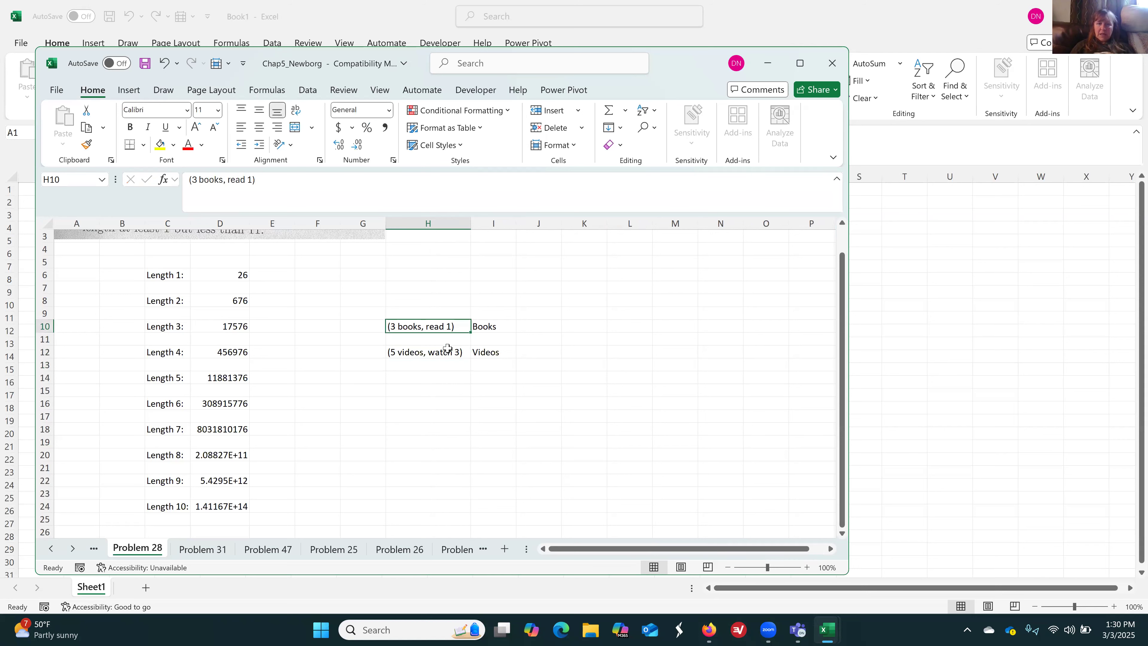
{"action": "key", "text": "Down"}
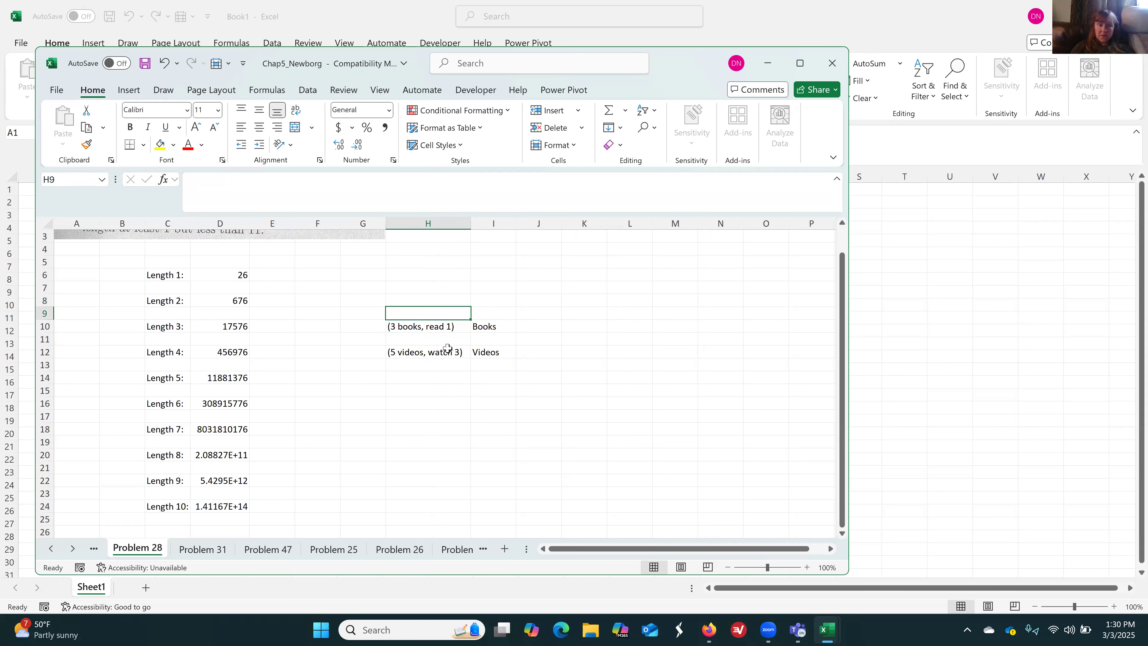
{"action": "type", "text": "Choose:"}
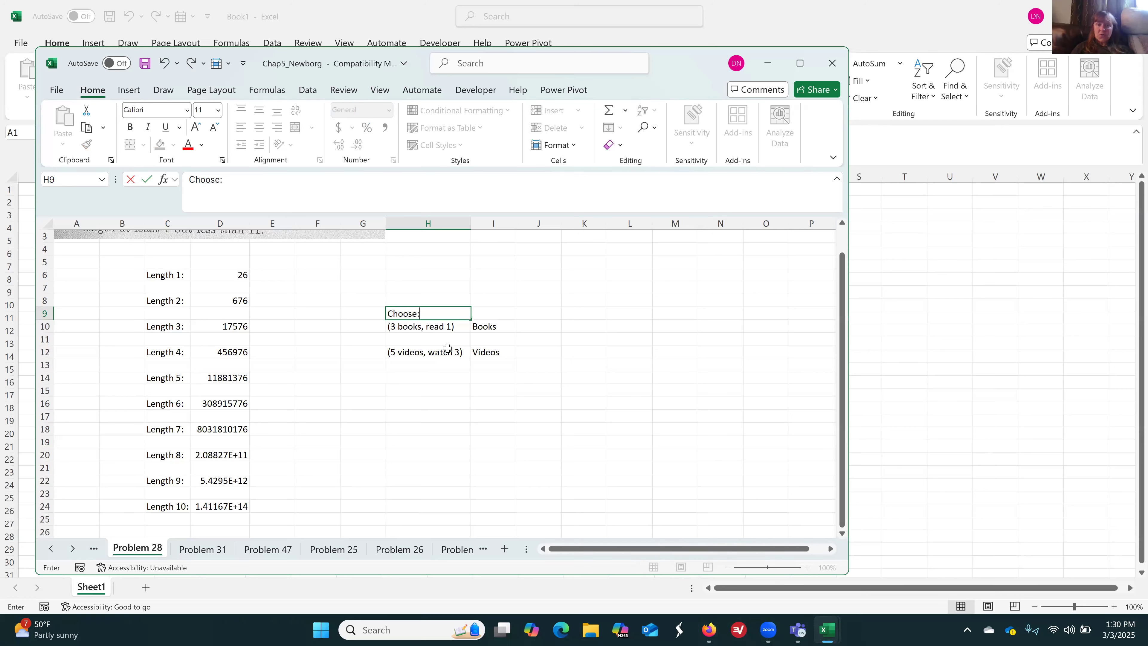
{"action": "key", "text": "Tab"}
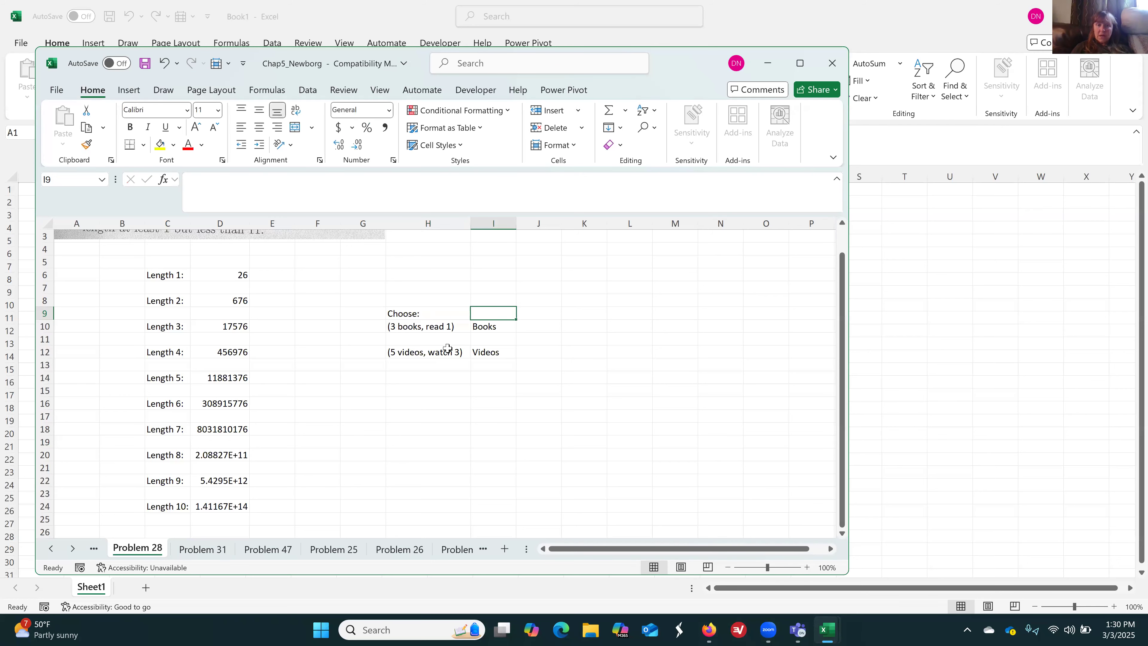
Enter 3 in J10 as the number of ways to choose one of the three books
{"action": "key", "text": "Down"}
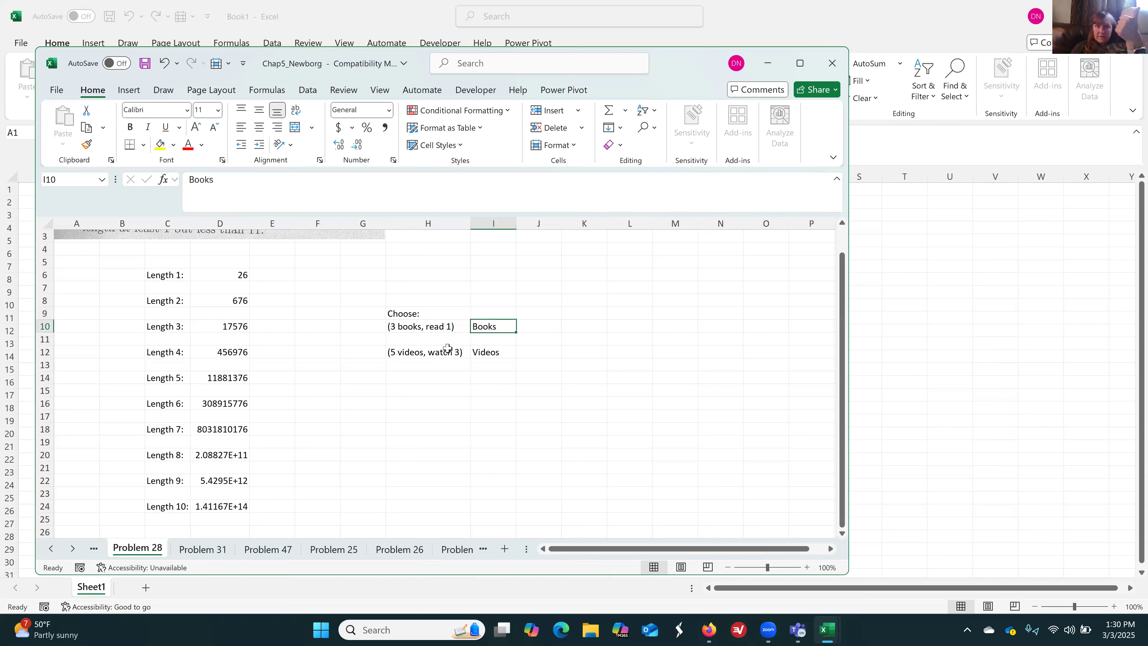
{"action": "key", "text": "Down"}
{"action": "key", "text": "Down"}
{"action": "key", "text": "Left"}
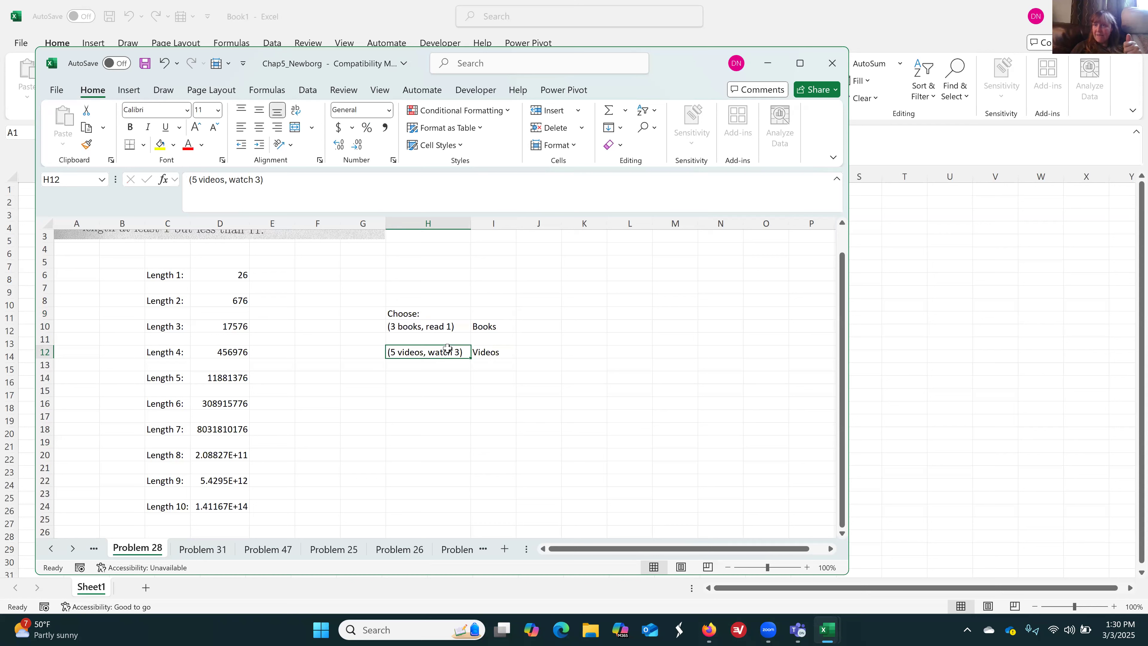
{"action": "key", "text": "Up"}
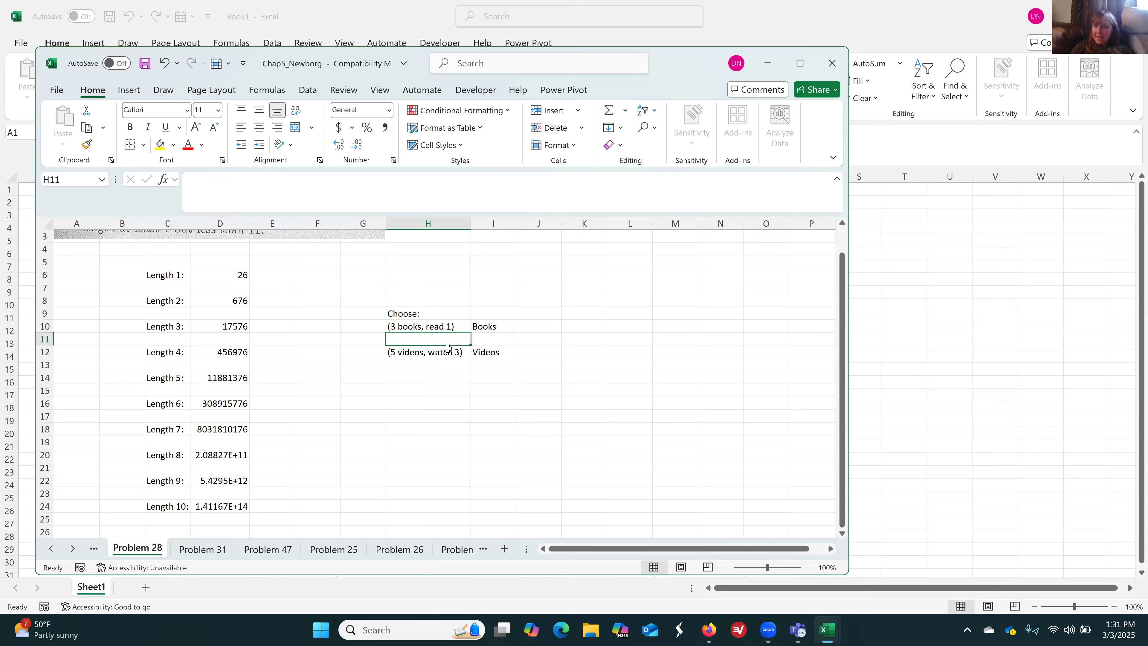
{"action": "key", "text": "Right"}
{"action": "key", "text": "Right"}
{"action": "key", "text": "Up"}
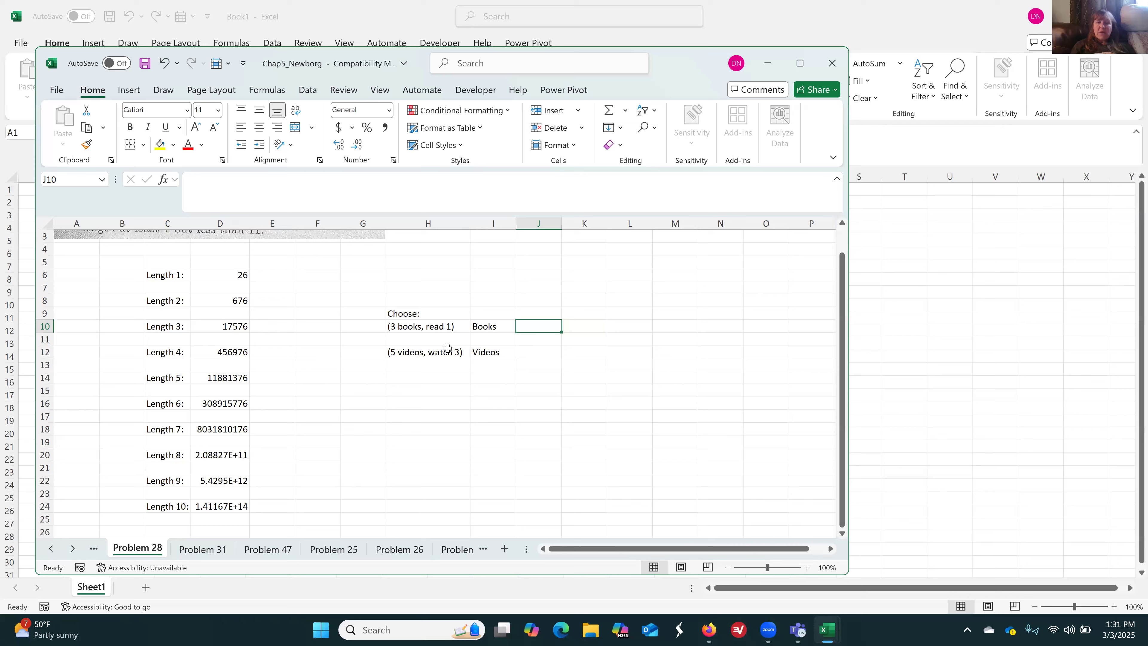
{"action": "type", "text": "="}
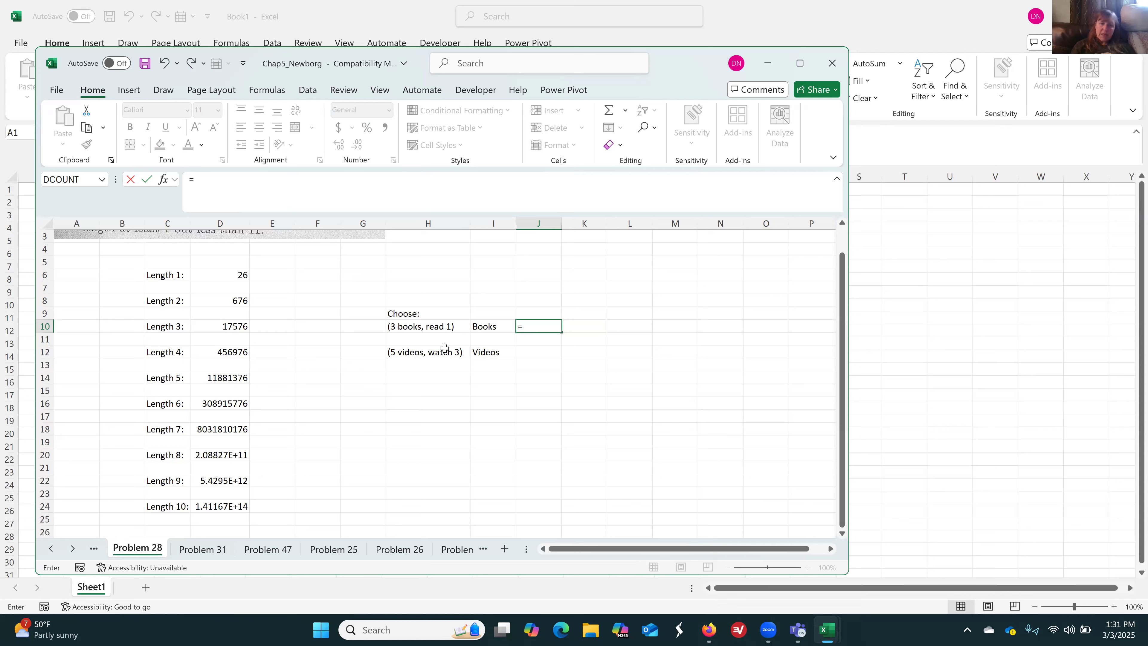
{"action": "type", "text": "3"}
{"action": "key", "text": "Return"}
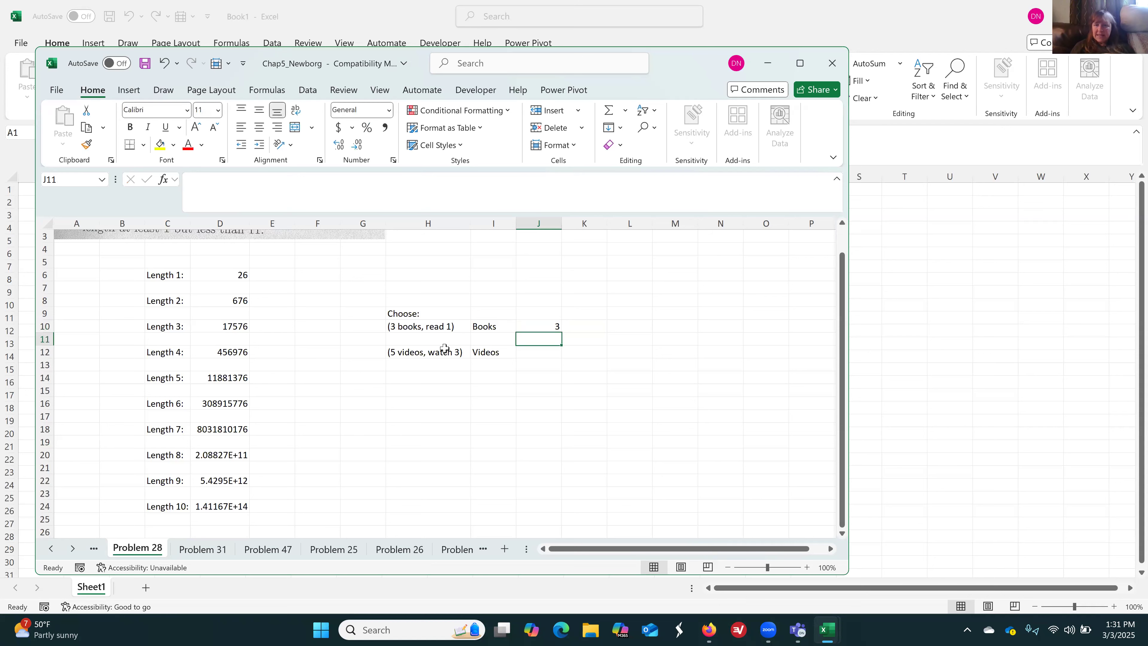
Calculate the number of ways to choose 3 of 5 videos in J12 with =combin(5, 3)
{"action": "key", "text": "Down"}
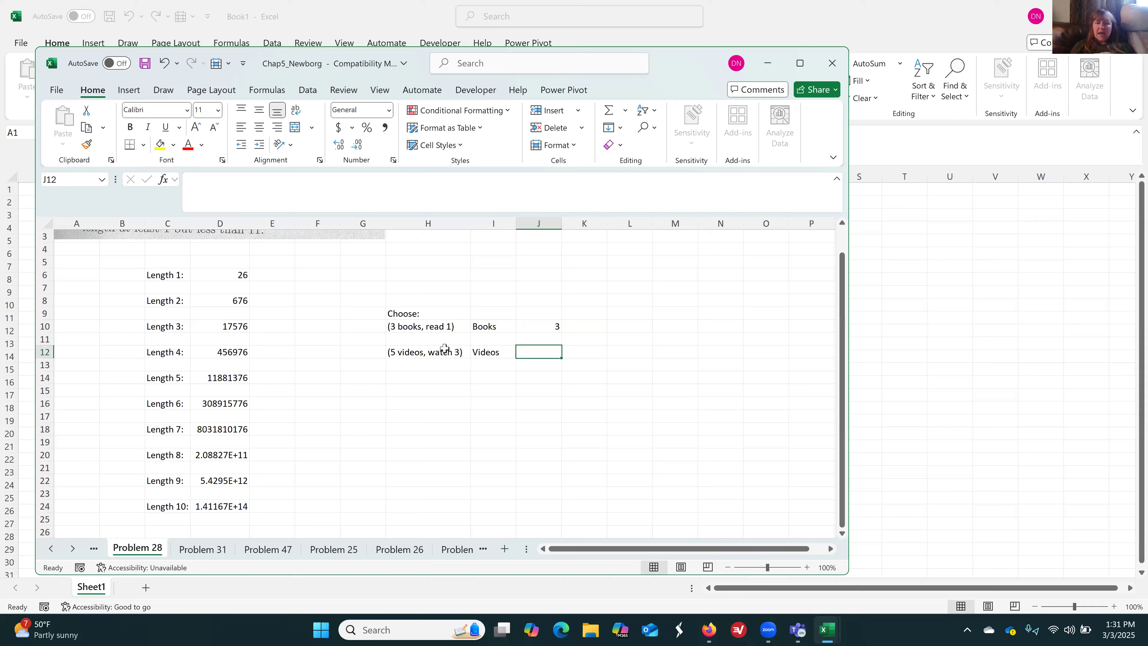
{"action": "type", "text": "="}
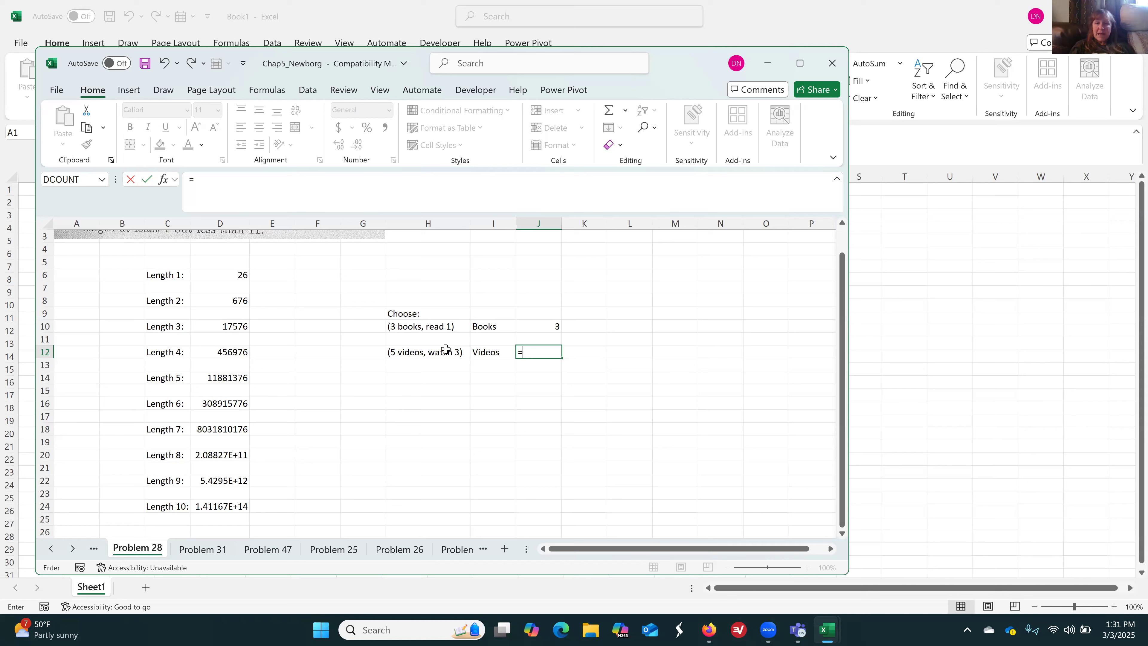
{"action": "type", "text": "pe"}
{"action": "key", "text": "BackSpace"}
{"action": "key", "text": "BackSpace"}
{"action": "type", "text": "comin"}
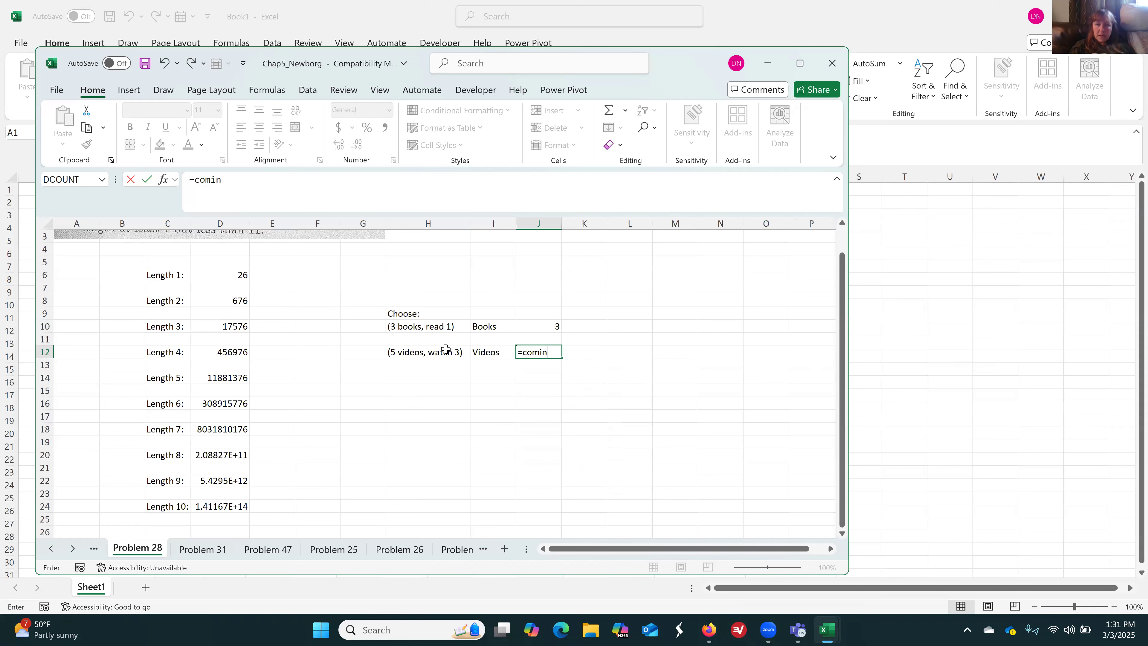
{"action": "key", "text": "BackSpace"}
{"action": "key", "text": "BackSpace"}
{"action": "type", "text": "bin(5, 3)"}
{"action": "key", "text": "Return"}
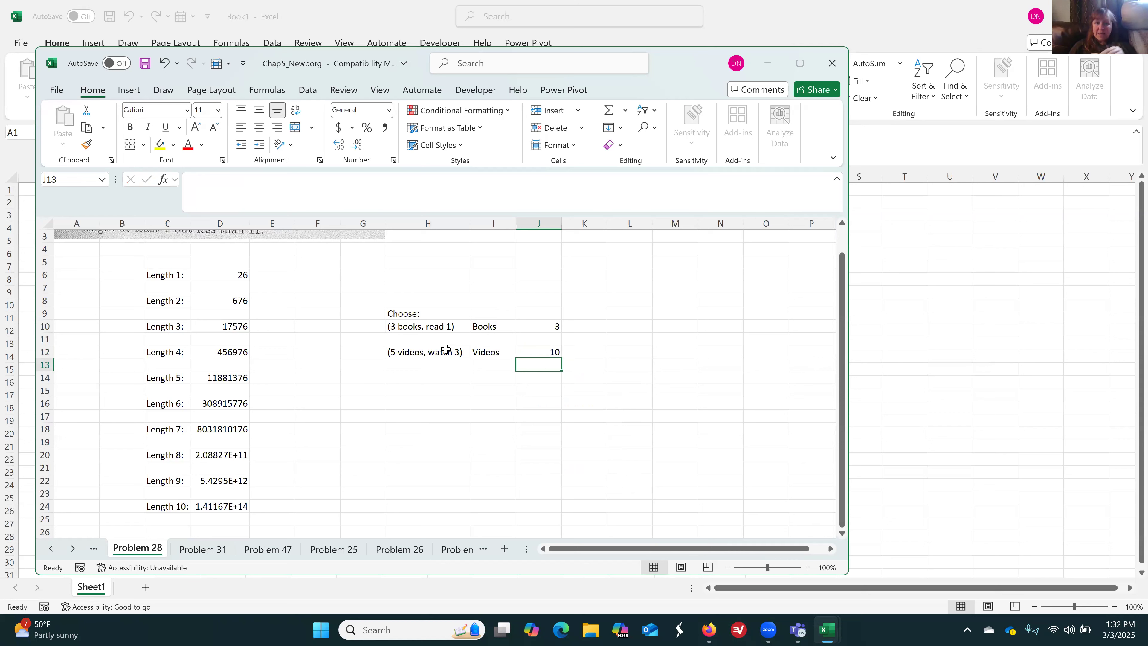
Review the book and video counts in J10 and J12 against their notes in column H
{"action": "key", "text": "Up"}
{"action": "key", "text": "Up"}
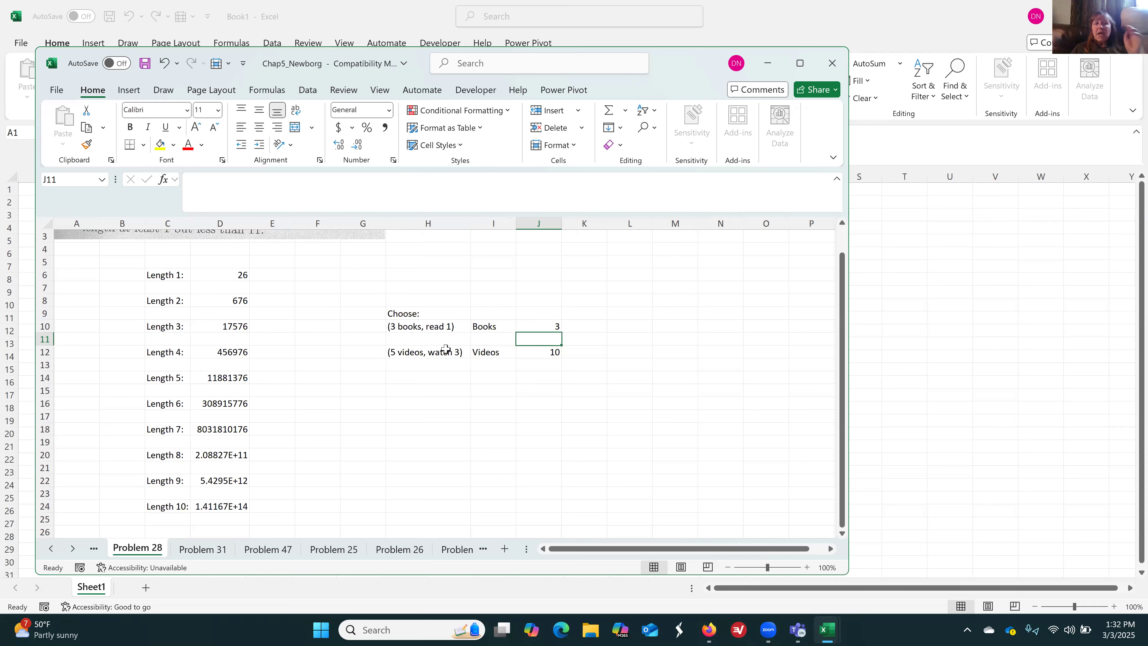
{"action": "key", "text": "Up"}
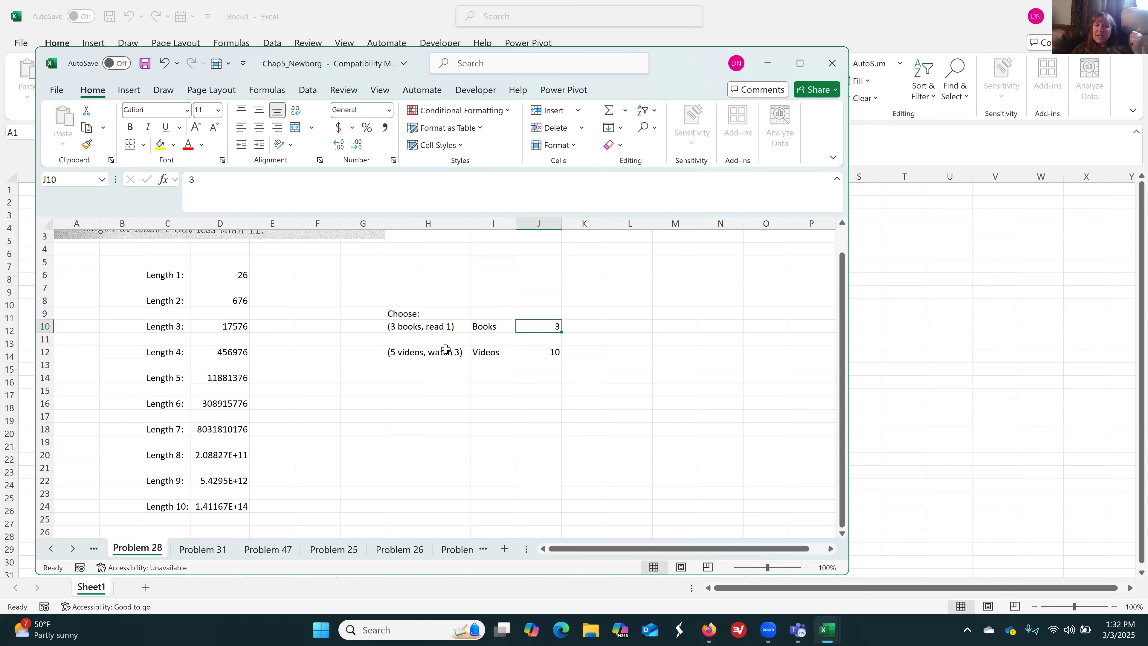
{"action": "key", "text": "Down"}
{"action": "key", "text": "Down"}
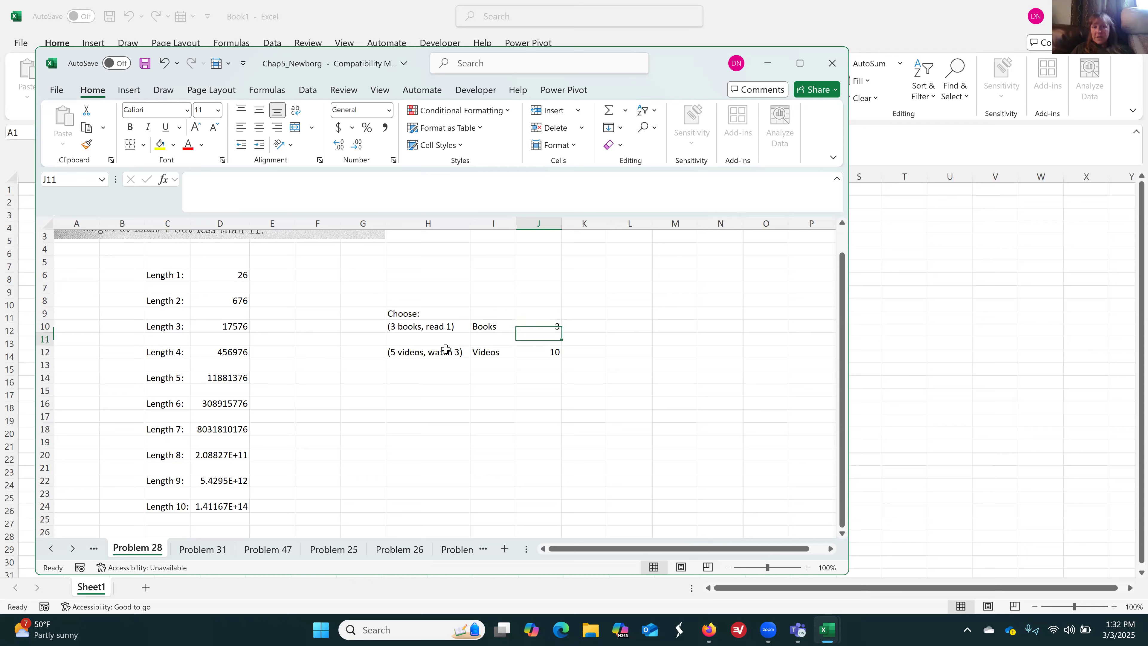
{"action": "key", "text": "Up"}
{"action": "key", "text": "Up"}
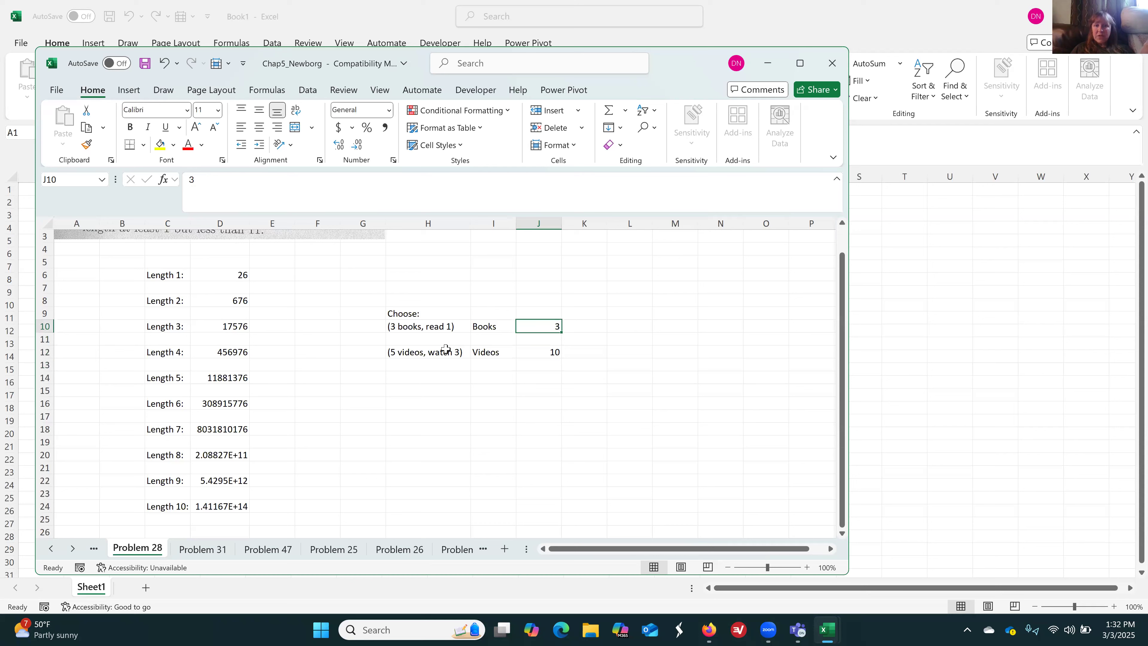
{"action": "key", "text": "Down"}
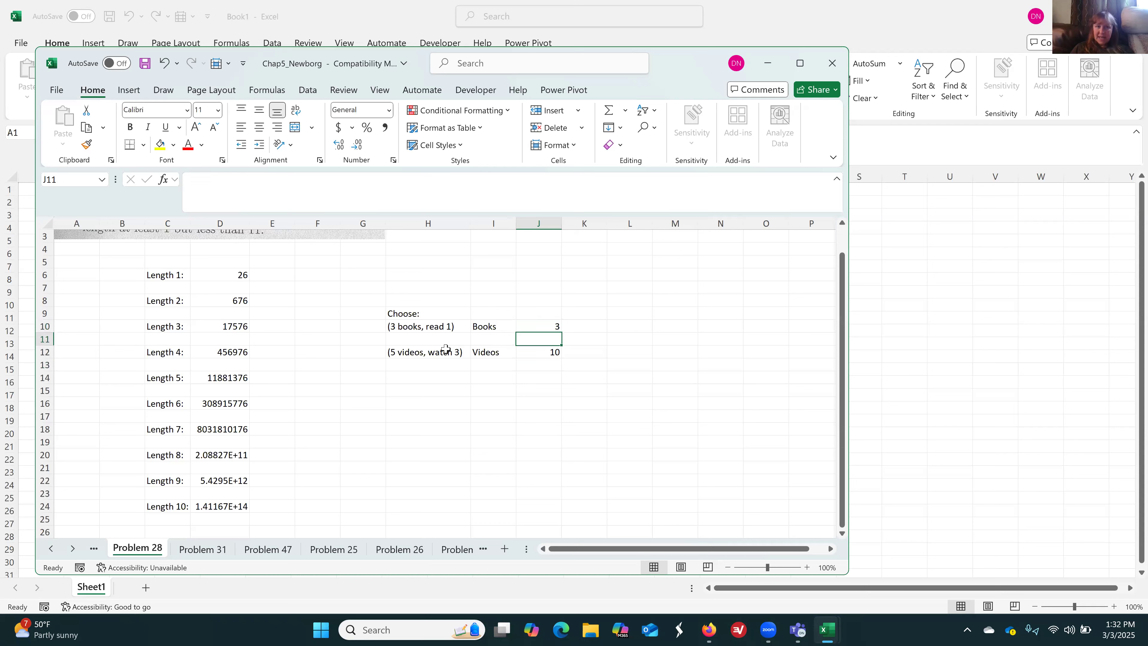
{"action": "key", "text": "Left"}
{"action": "key", "text": "Left"}
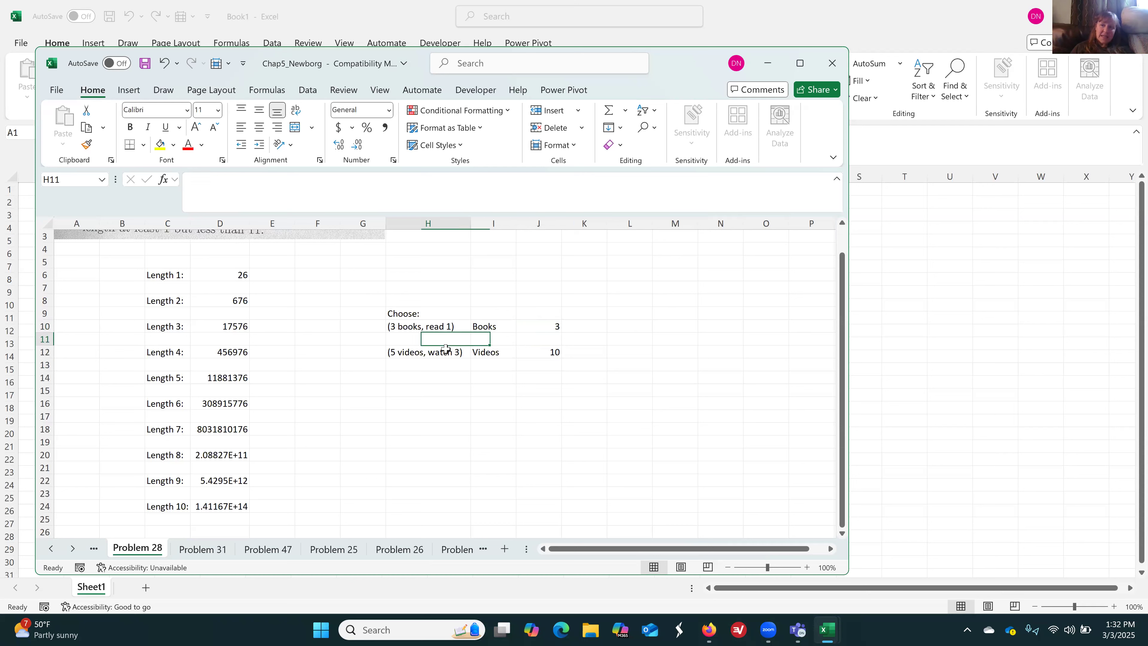
Widen column D and format the length 8 to 10 counts in D20:D24 as Number without decimal places
{"action": "left_click_drag", "start_coordinate": [248, 223], "coordinate": [284, 223]}
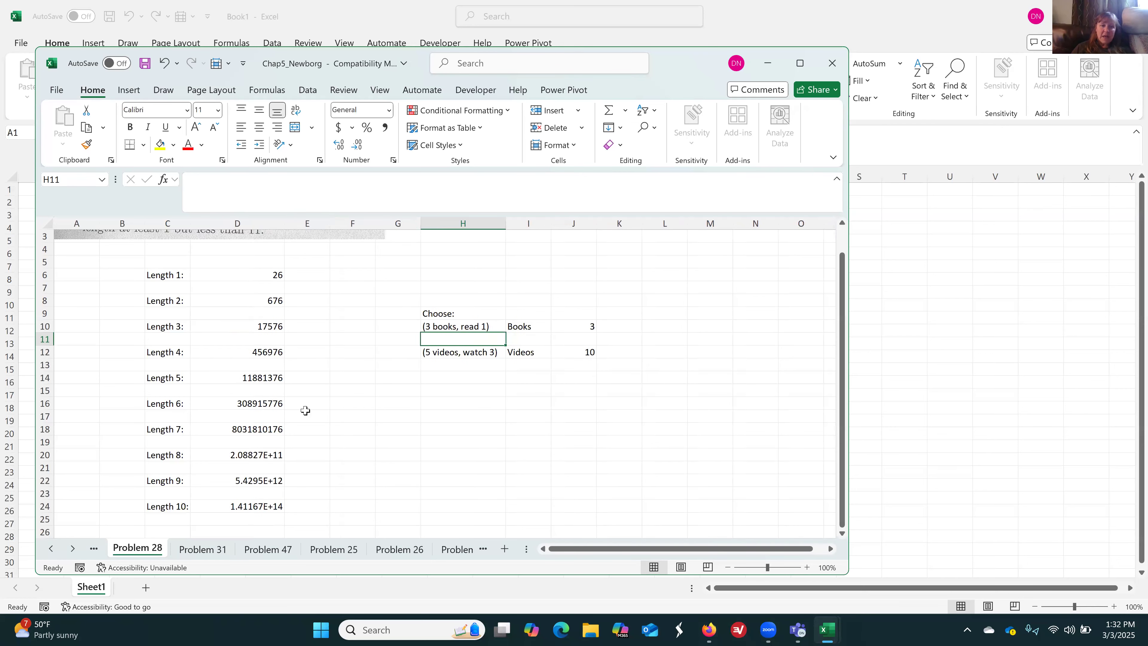
{"action": "left_click", "coordinate": [273, 454]}
{"action": "mouse_move", "coordinate": [270, 486]}
{"action": "left_mouse_down"}
{"action": "mouse_move", "coordinate": [267, 520]}
{"action": "mouse_move", "coordinate": [271, 507]}
{"action": "left_mouse_up"}
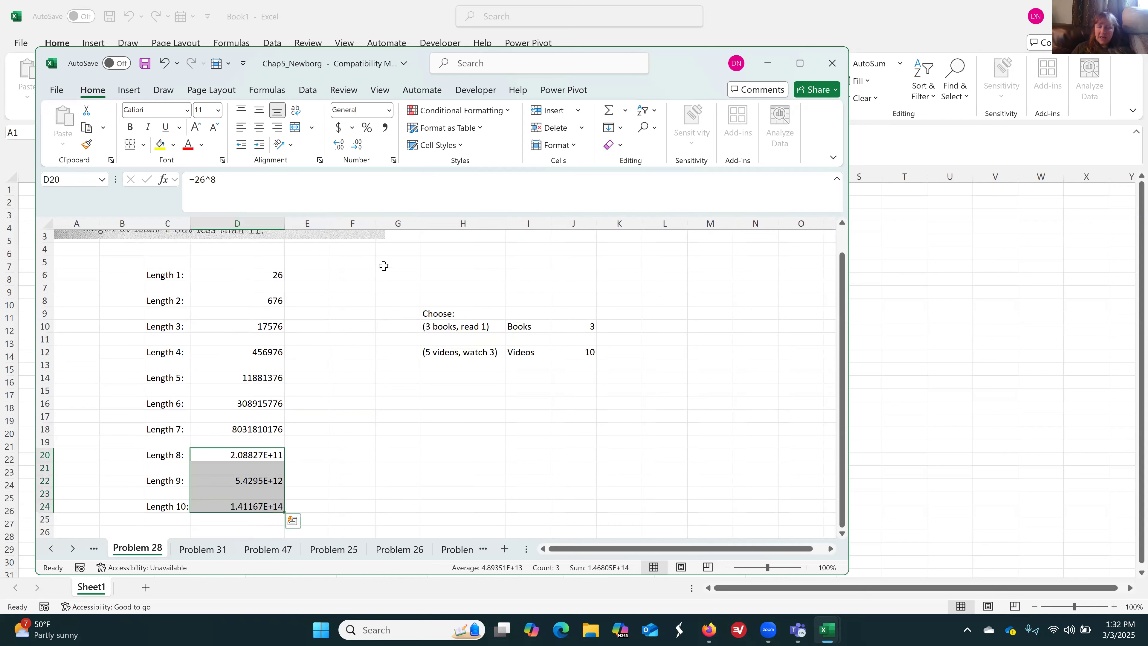
{"action": "left_click", "coordinate": [389, 111]}
{"action": "left_click", "coordinate": [383, 176]}
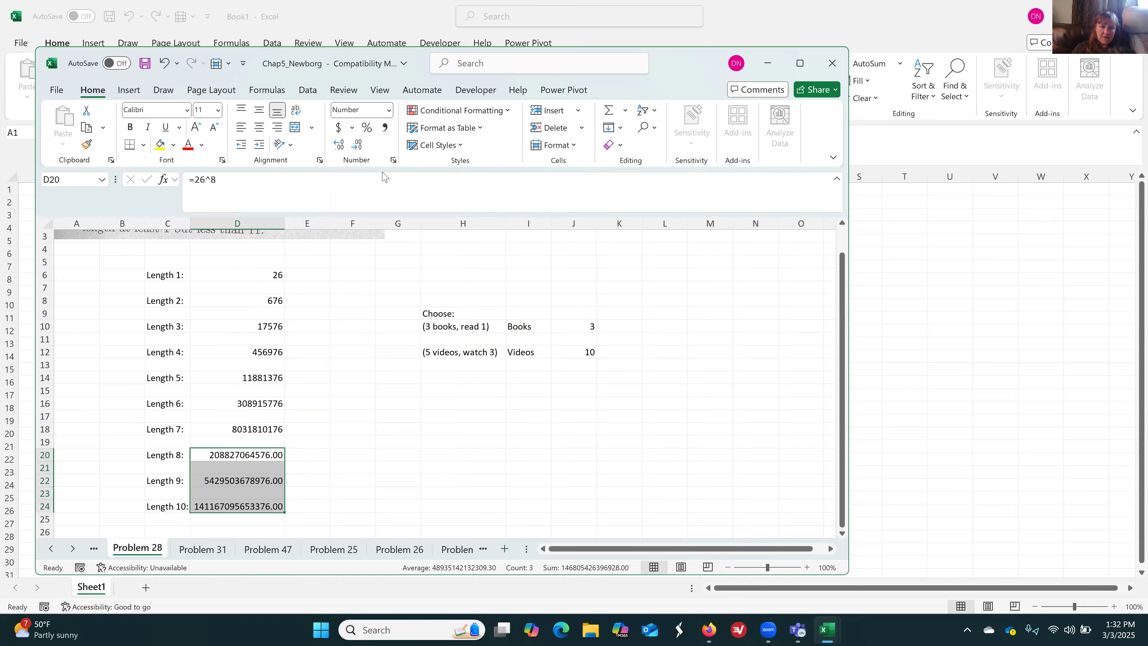
{"action": "left_click", "coordinate": [357, 145]}
{"action": "left_click", "coordinate": [356, 145]}
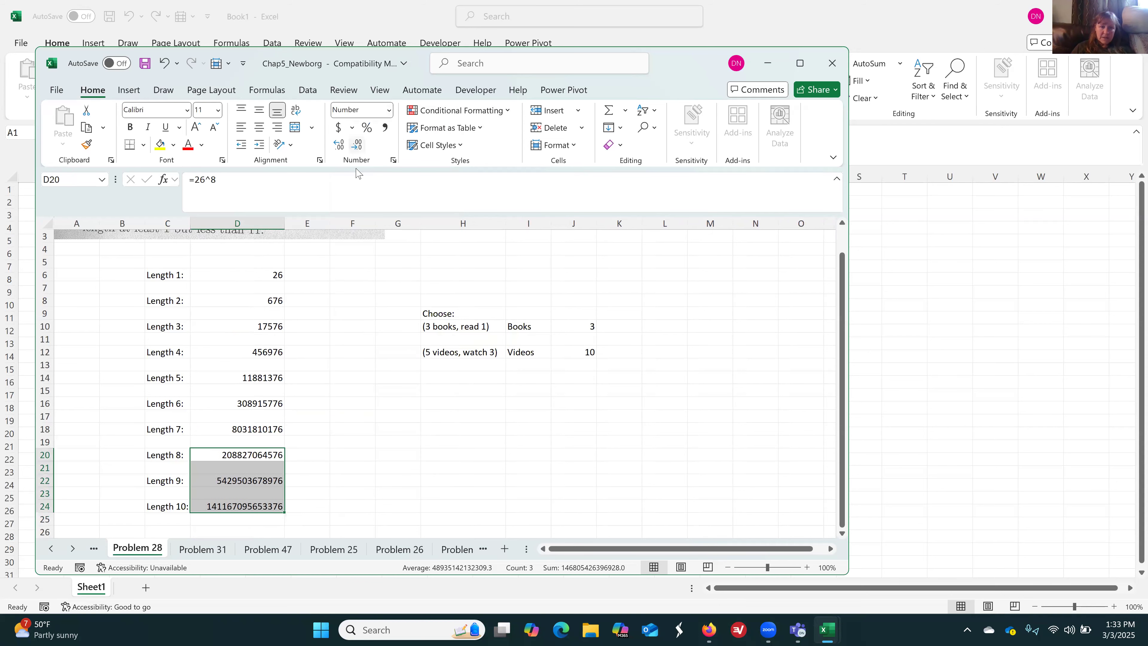
Apply comma style without decimal places to the length 8 to 10 counts in D20:D24 and widen column D to fit them
{"action": "left_click", "coordinate": [386, 129]}
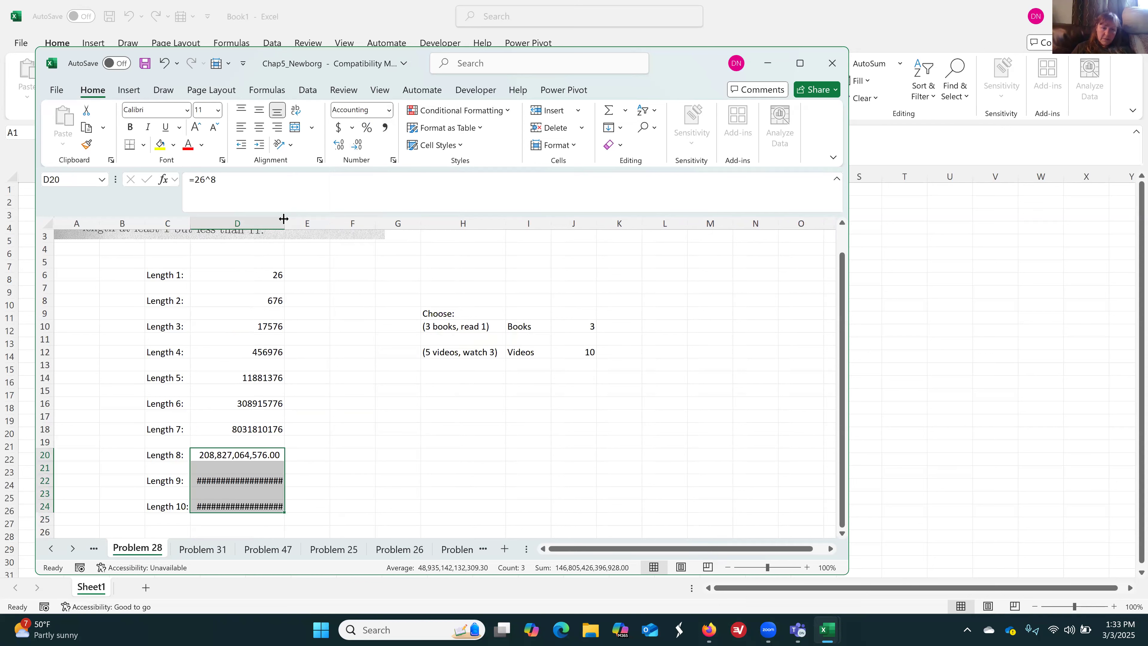
{"action": "left_click", "coordinate": [358, 146]}
{"action": "left_click", "coordinate": [358, 146]}
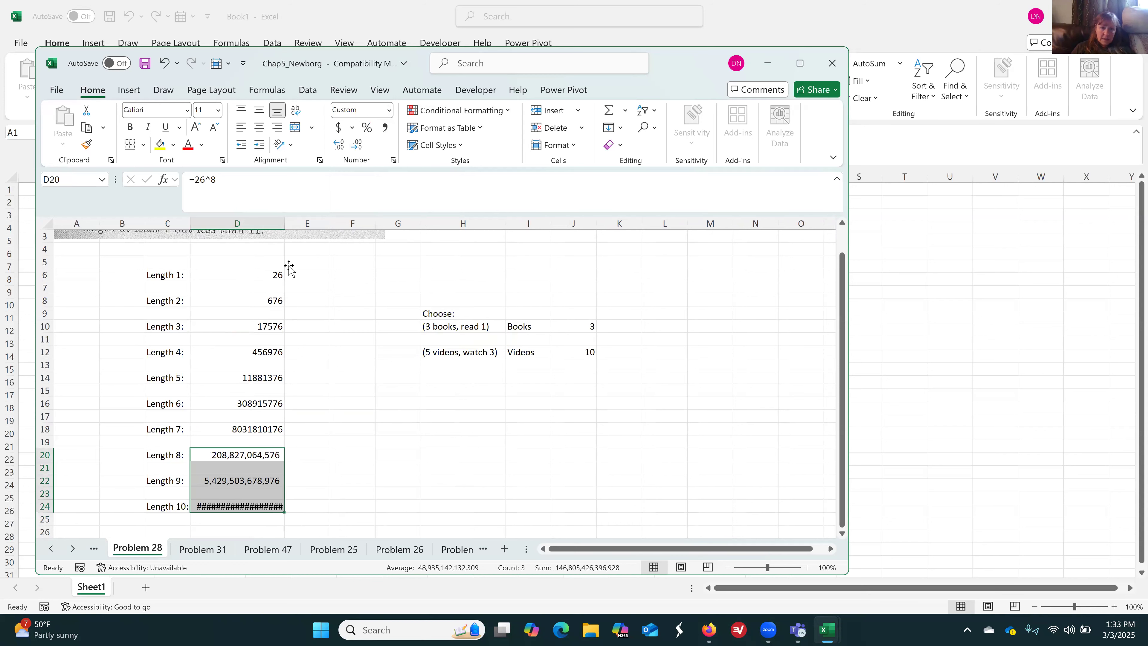
{"action": "left_click_drag", "start_coordinate": [285, 223], "coordinate": [301, 223]}
{"action": "left_click", "coordinate": [277, 524]}
{"action": "key", "text": "Down"}
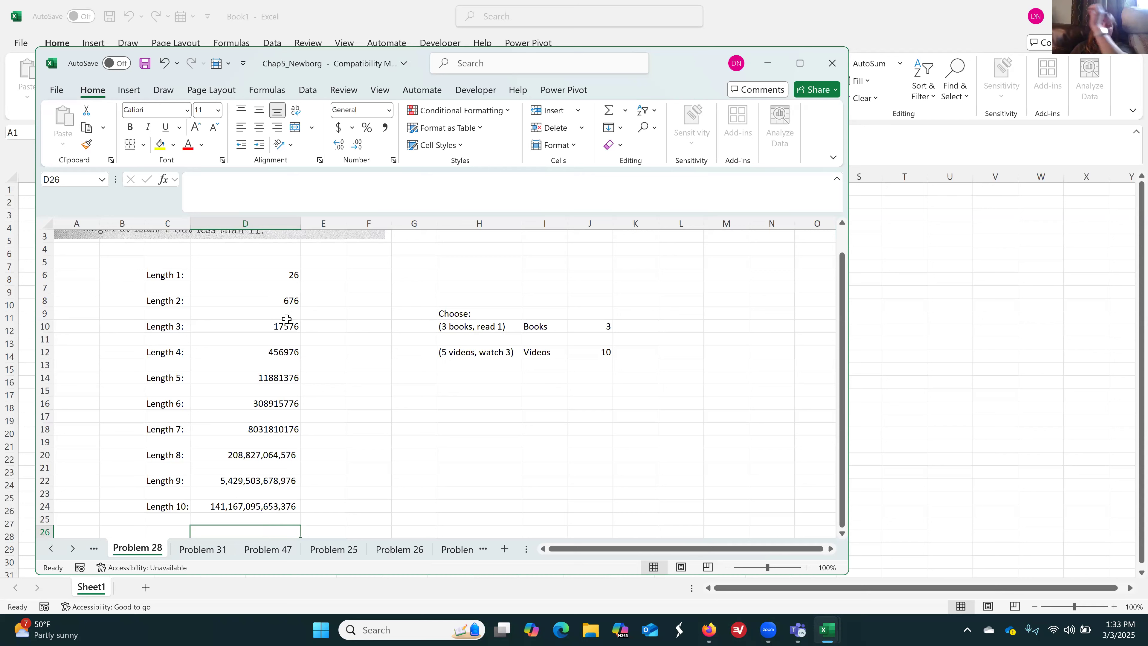
{"action": "left_click", "coordinate": [277, 331]}
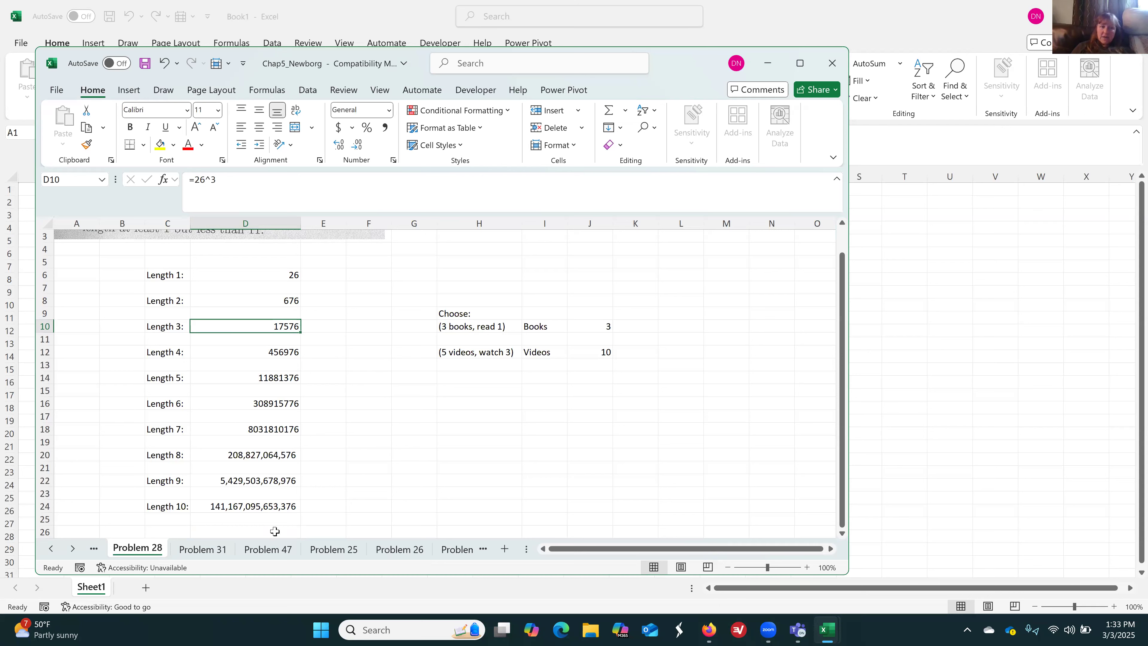
Label C26 as "Total number of strings:" and widen column C to fit the text
{"action": "left_click", "coordinate": [170, 529]}
{"action": "type", "text": "To"}
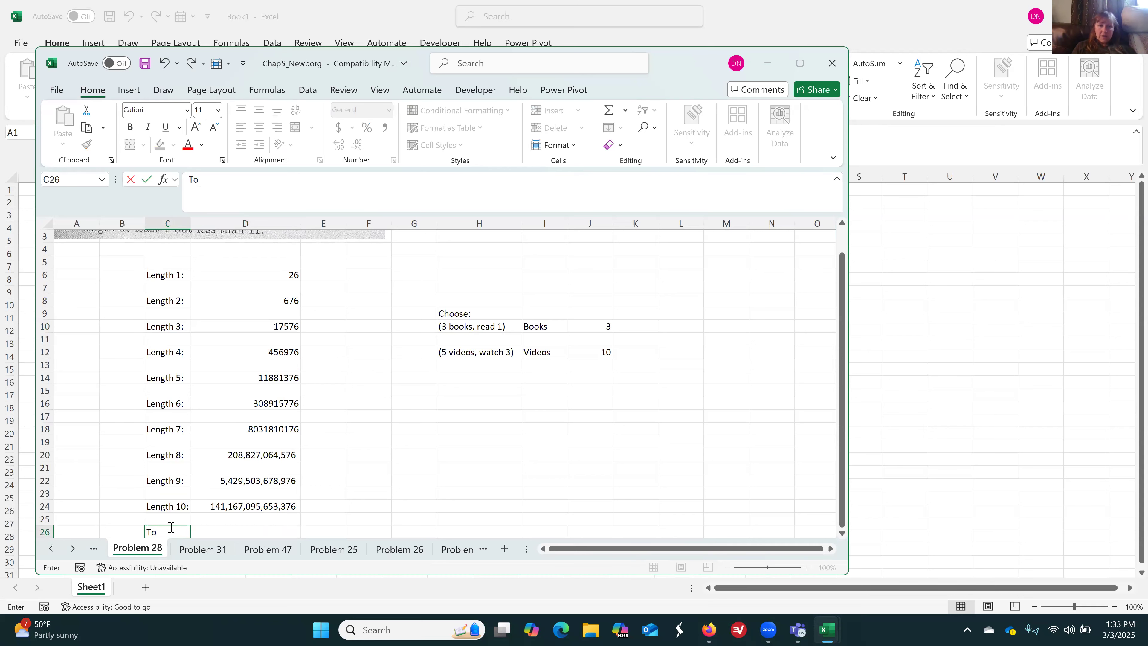
{"action": "type", "text": "tal number of strings"}
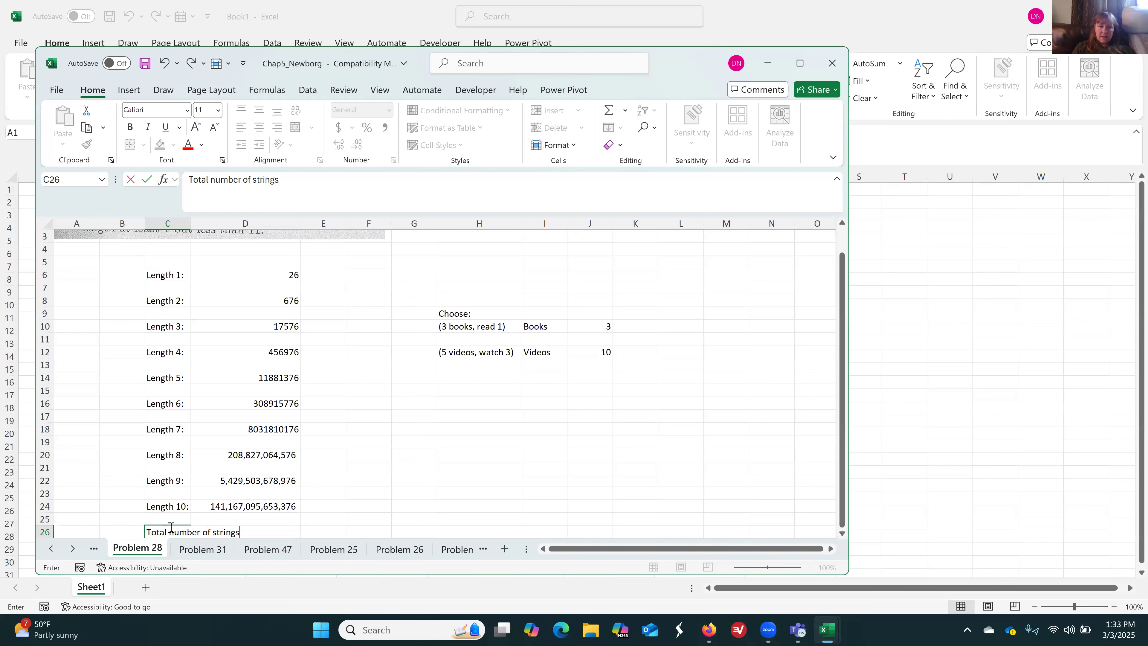
{"action": "type", "text": ":"}
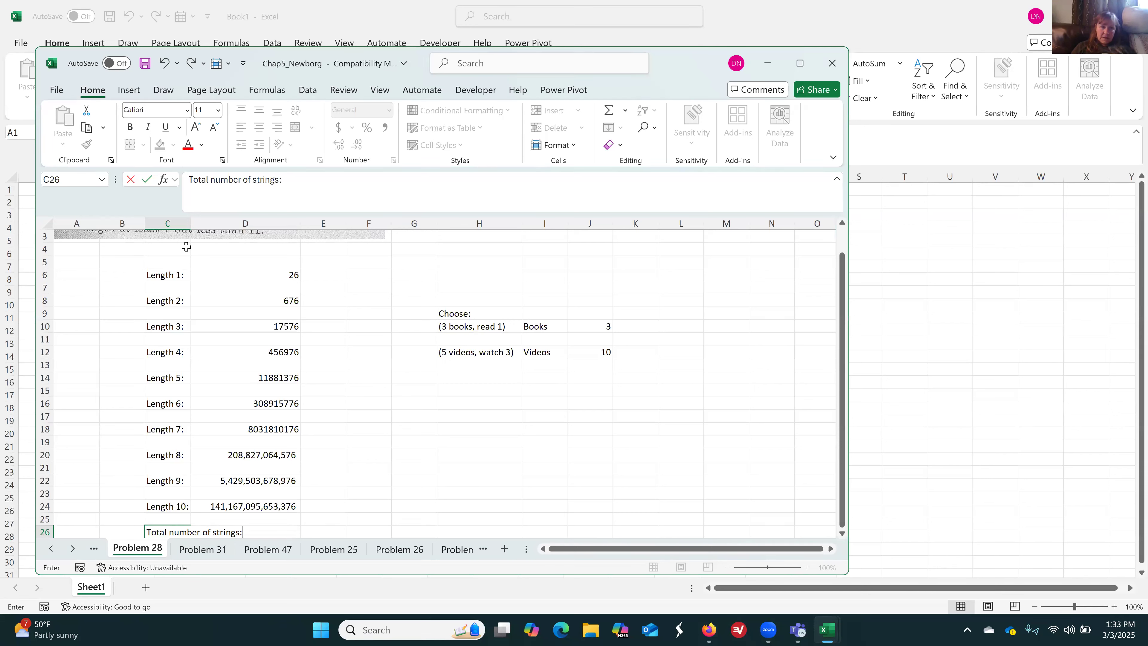
{"action": "left_click", "coordinate": [187, 220]}
{"action": "left_click_drag", "start_coordinate": [188, 221], "coordinate": [257, 222]}
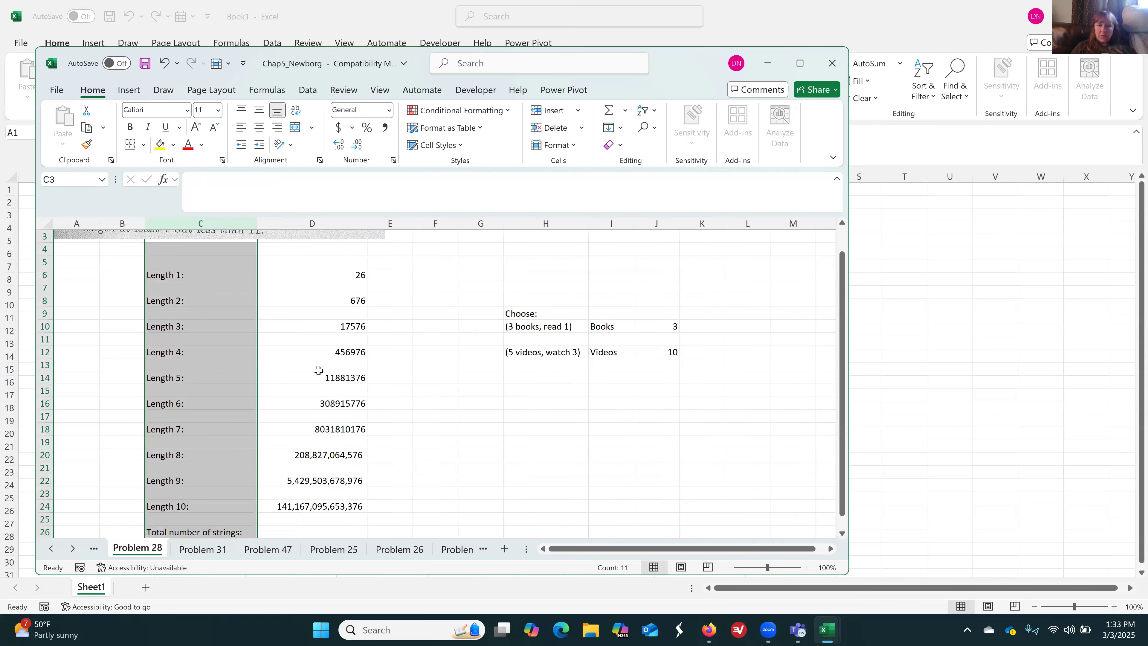
Calculate the total number of strings in D26 with =sum(D6:D24)
{"action": "left_click", "coordinate": [349, 530]}
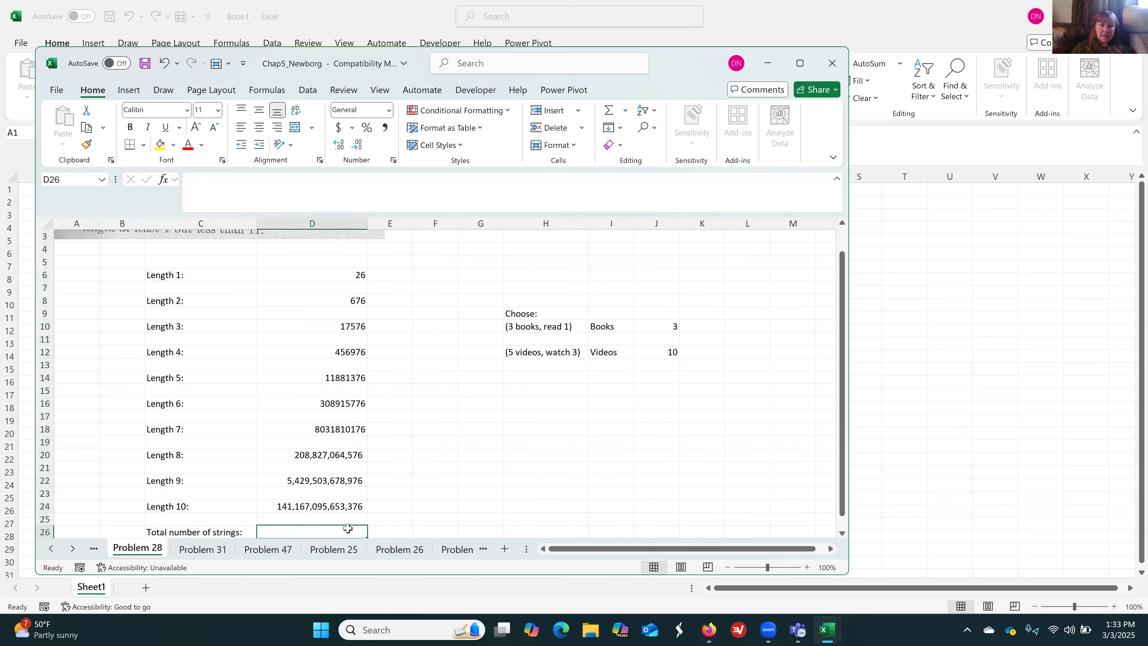
{"action": "type", "text": "="}
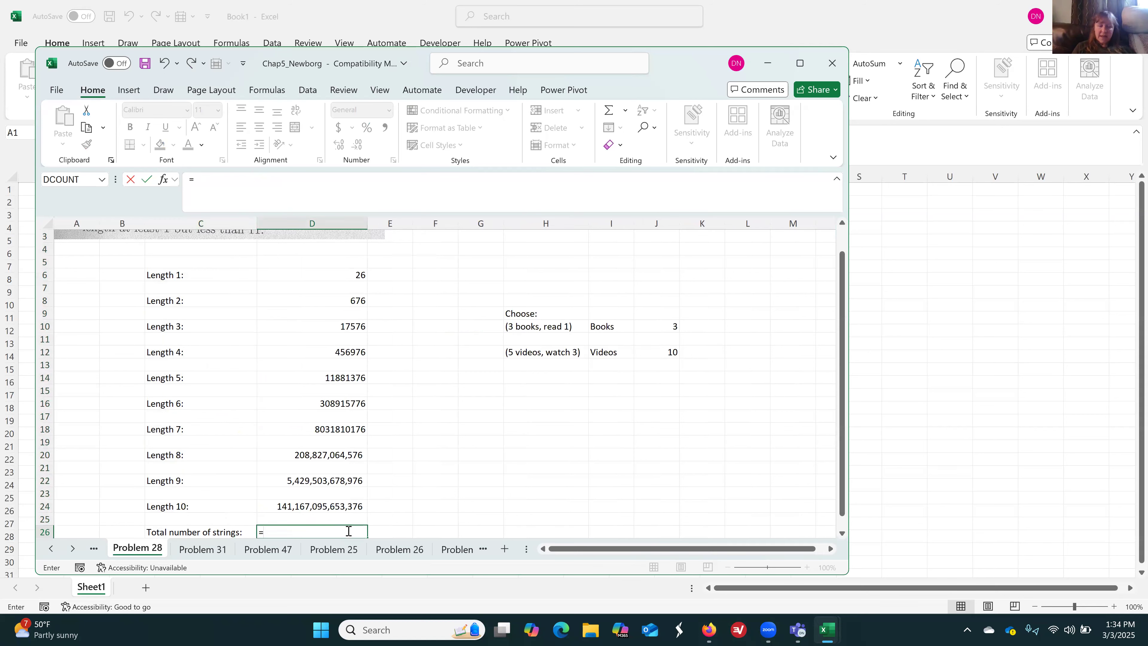
{"action": "type", "text": "sum("}
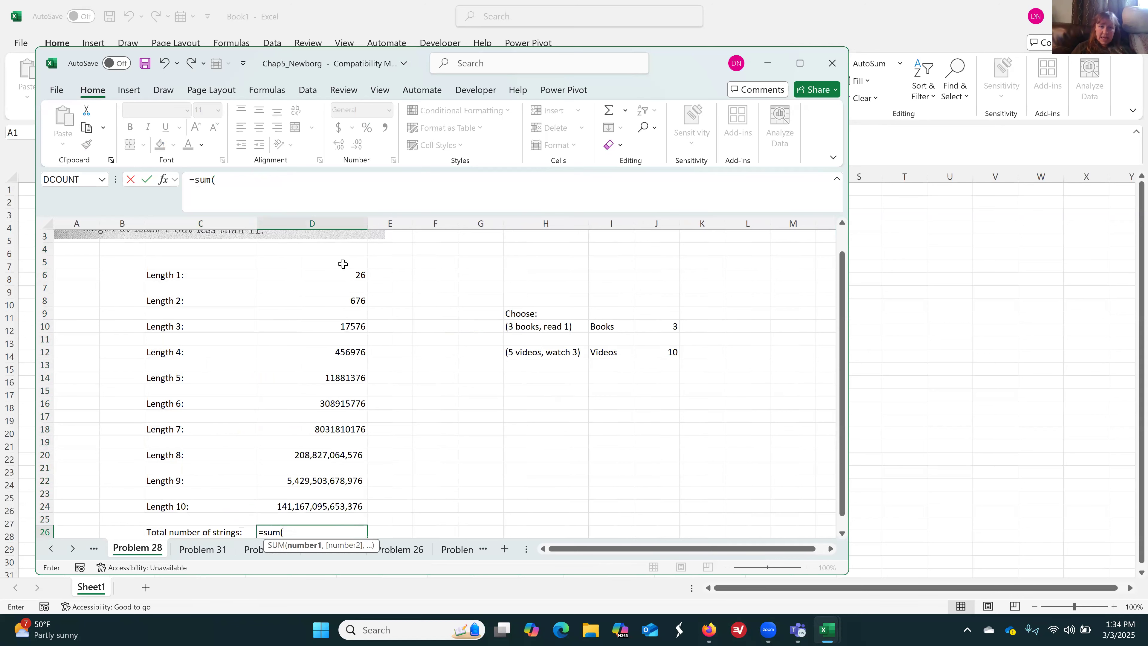
{"action": "left_click_drag", "start_coordinate": [346, 274], "coordinate": [326, 507]}
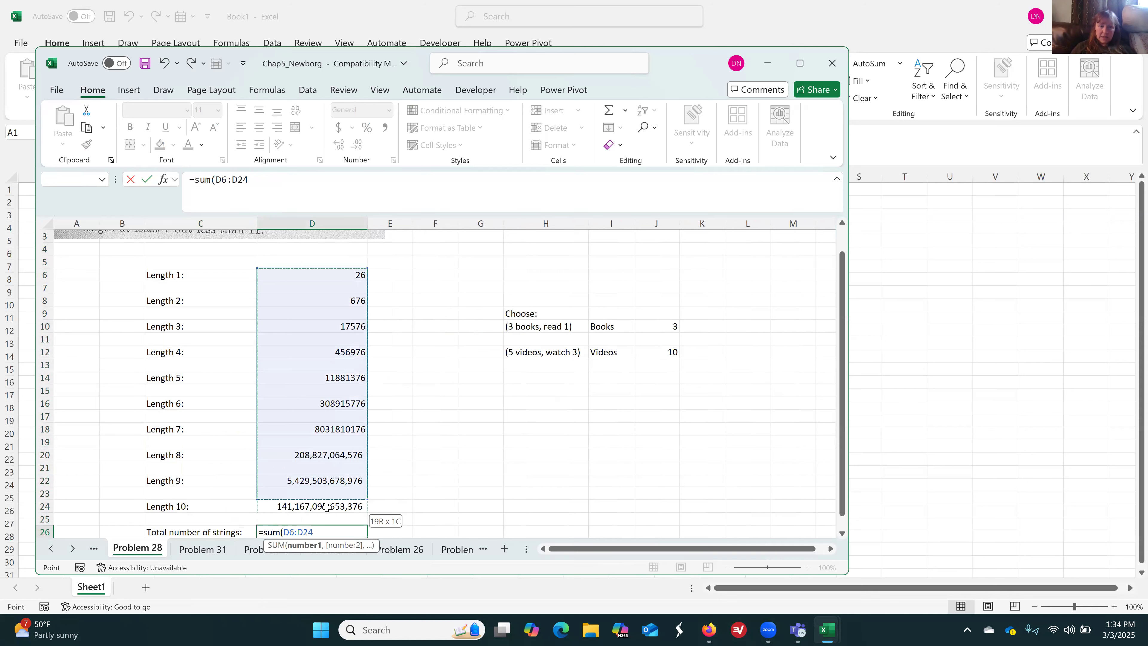
{"action": "type", "text": ")"}
{"action": "key", "text": "Return"}
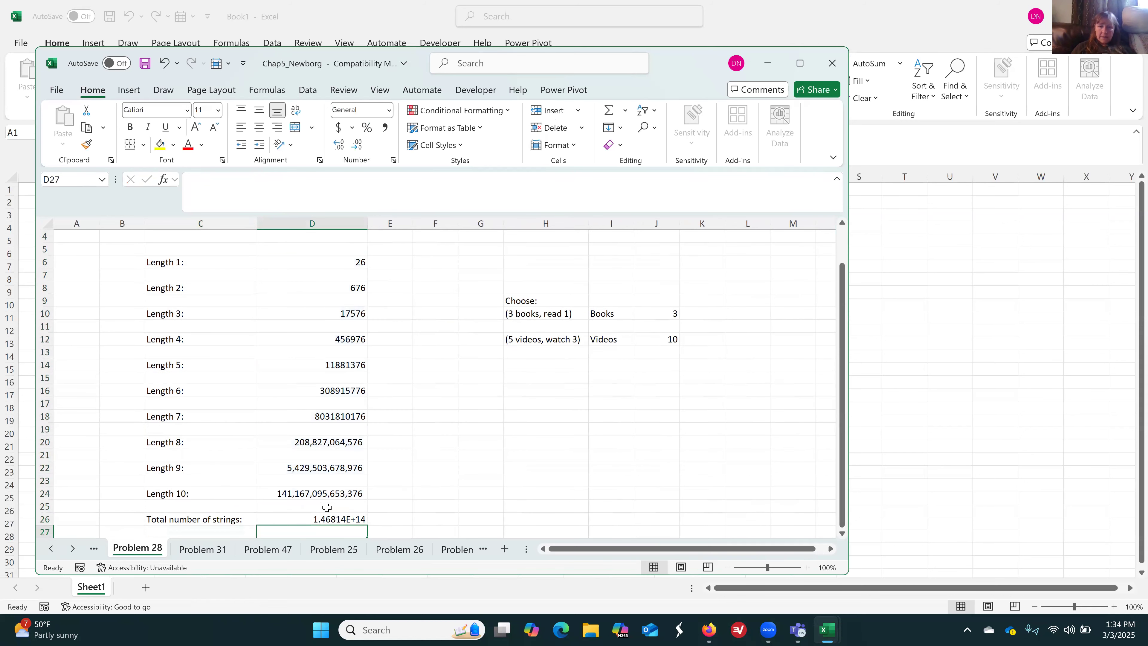
Format the total in D26 as a number with thousands separators and no decimal places
{"action": "left_click", "coordinate": [340, 519]}
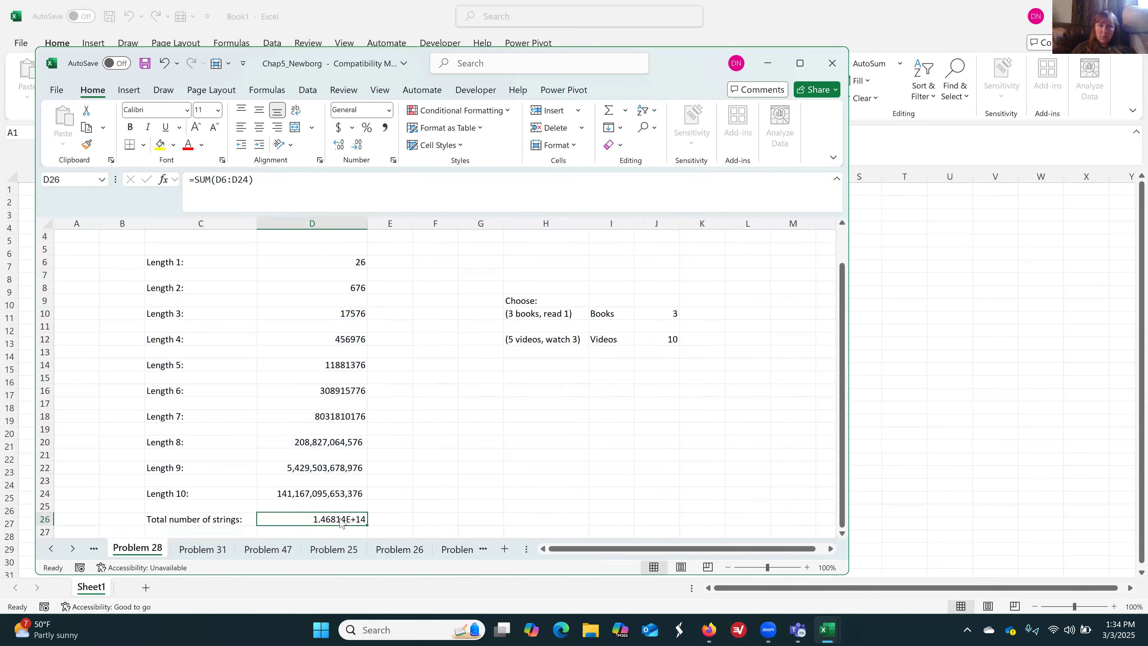
{"action": "left_click", "coordinate": [388, 111]}
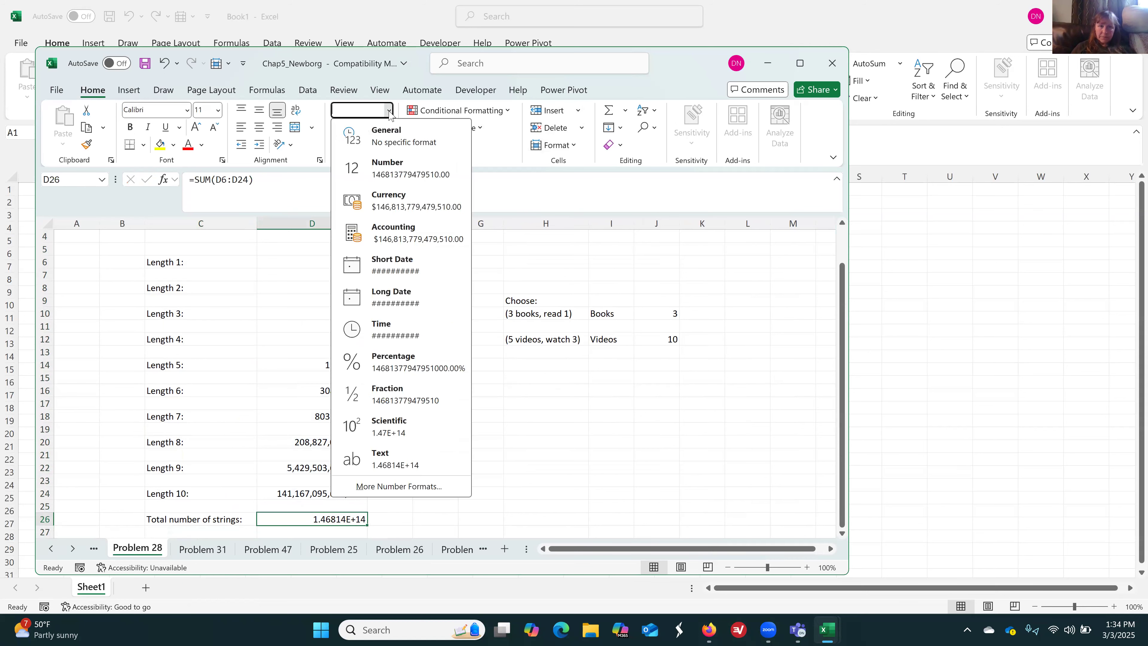
{"action": "left_click", "coordinate": [380, 171]}
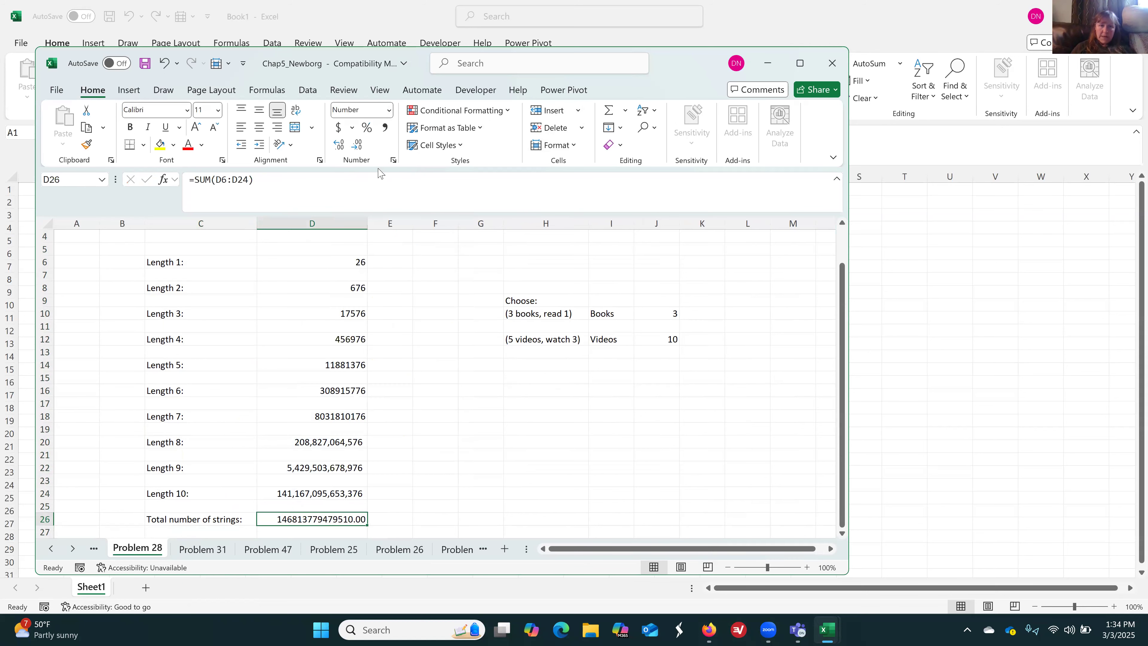
{"action": "left_click", "coordinate": [385, 128]}
{"action": "left_click", "coordinate": [360, 148]}
{"action": "left_click", "coordinate": [360, 148]}
{"action": "left_click", "coordinate": [474, 396]}
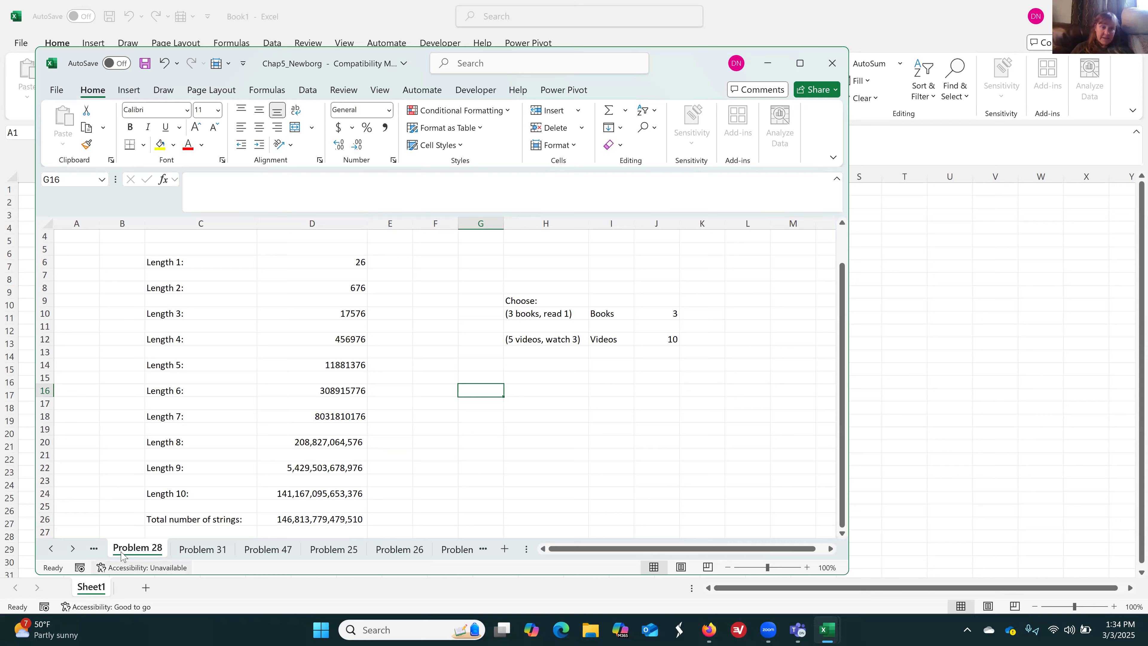
{"action": "left_click", "coordinate": [745, 166]}
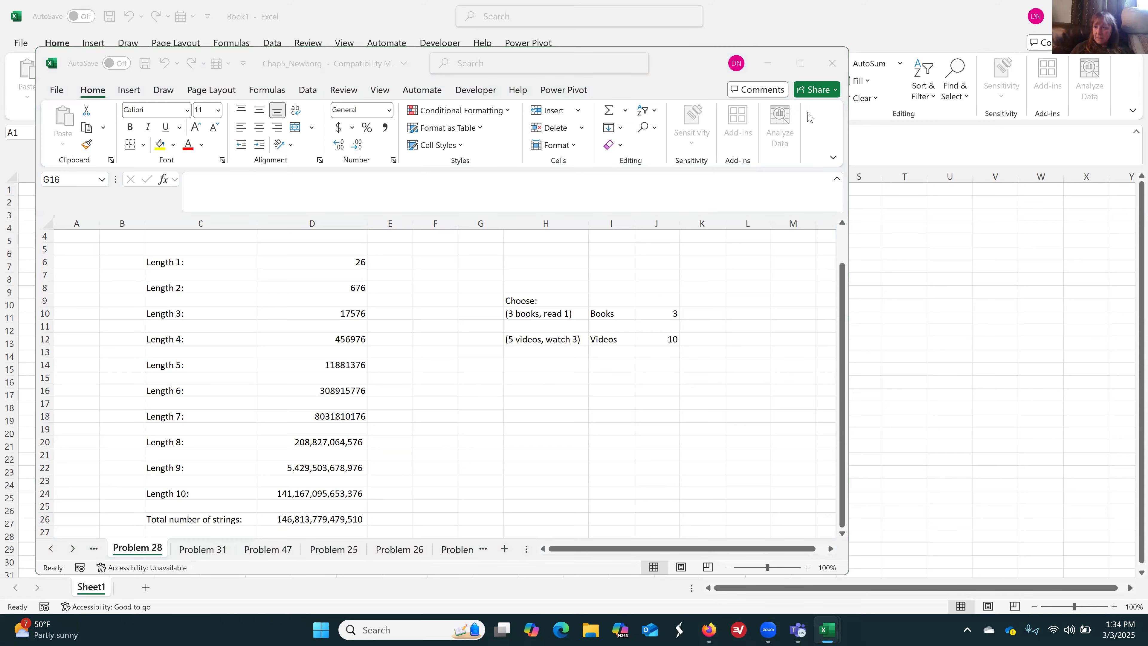